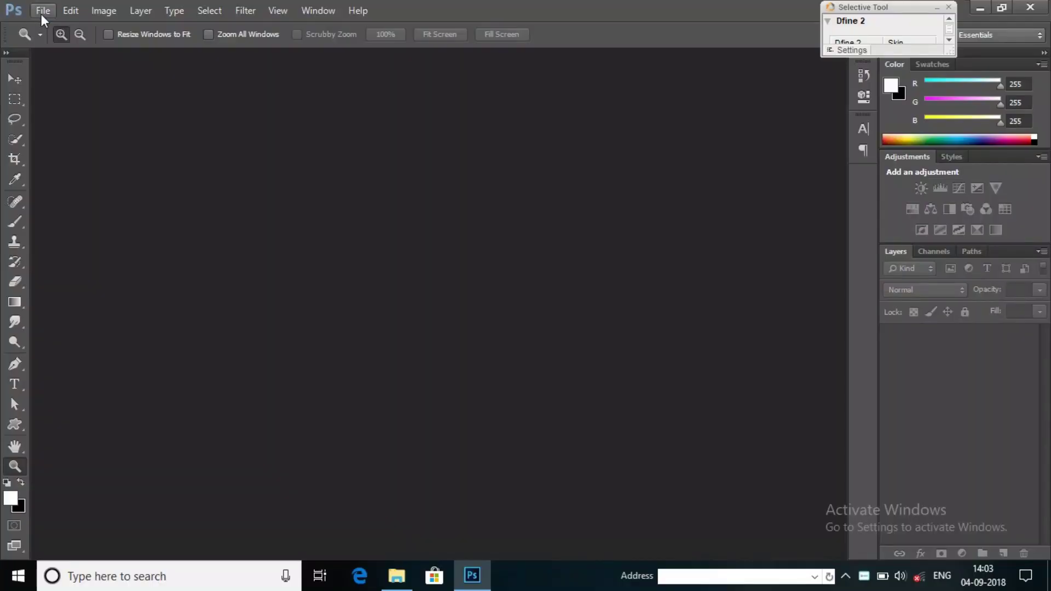
Open the File menu to start a new 1500 × 2000 px, 300 ppi document.
{"action": "left_click", "coordinate": [43, 11]}
Create the blank white 1500 × 2000 px, 300 ppi document.
{"action": "left_click", "coordinate": [46, 30]}
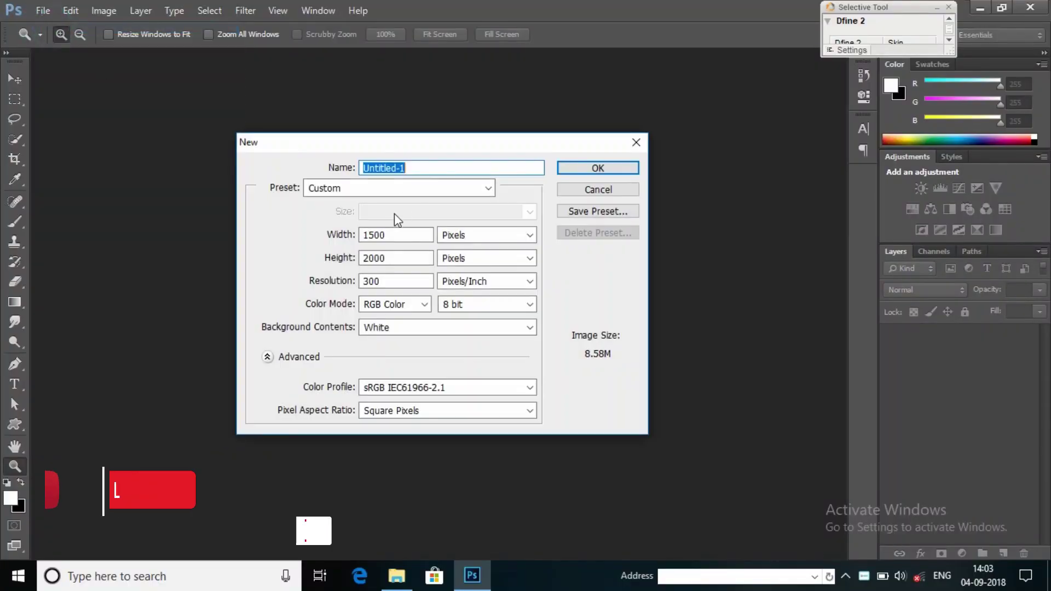
{"action": "double_click", "coordinate": [405, 236]}
{"action": "key", "text": "Tab"}
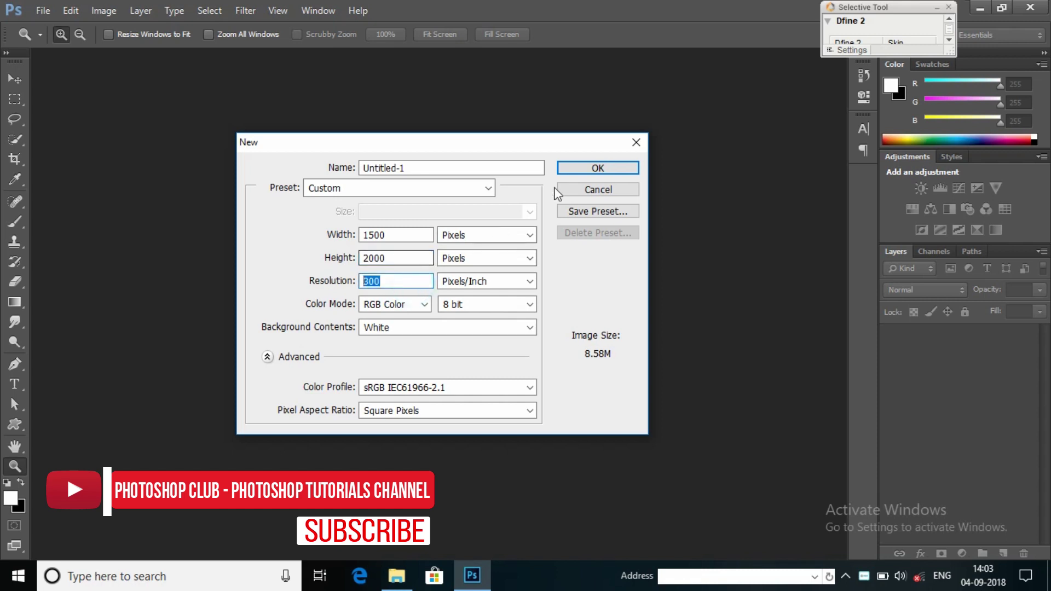
{"action": "left_click", "coordinate": [587, 165]}
Fit the canvas on screen, then zoom it out to 25%.
{"action": "right_click", "coordinate": [370, 146]}
{"action": "left_click", "coordinate": [462, 294]}
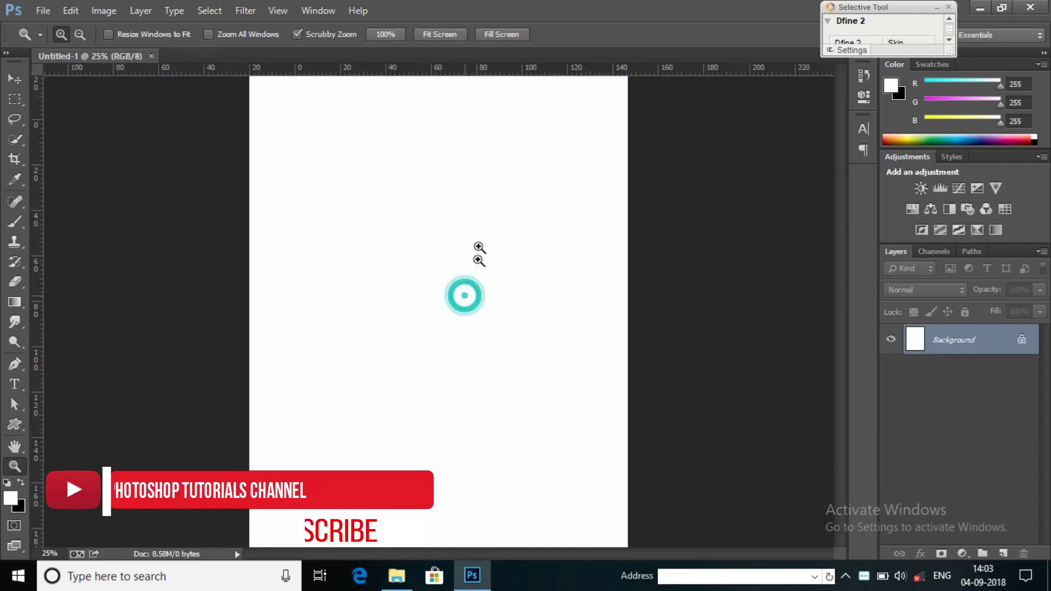
{"action": "right_click", "coordinate": [481, 244]}
{"action": "left_click", "coordinate": [495, 257]}
{"action": "right_click", "coordinate": [398, 286]}
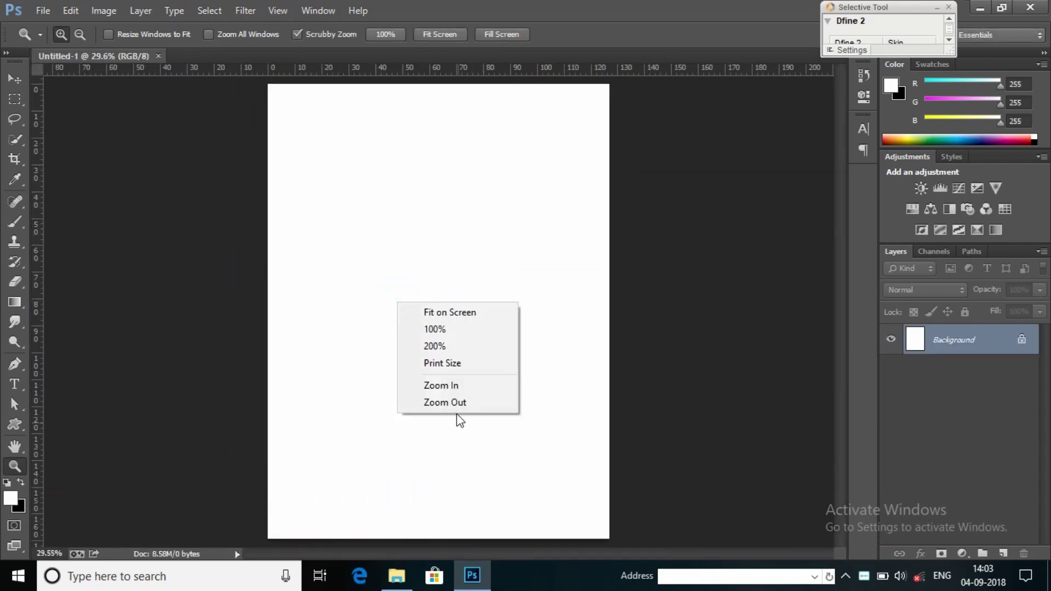
{"action": "left_click", "coordinate": [455, 403]}
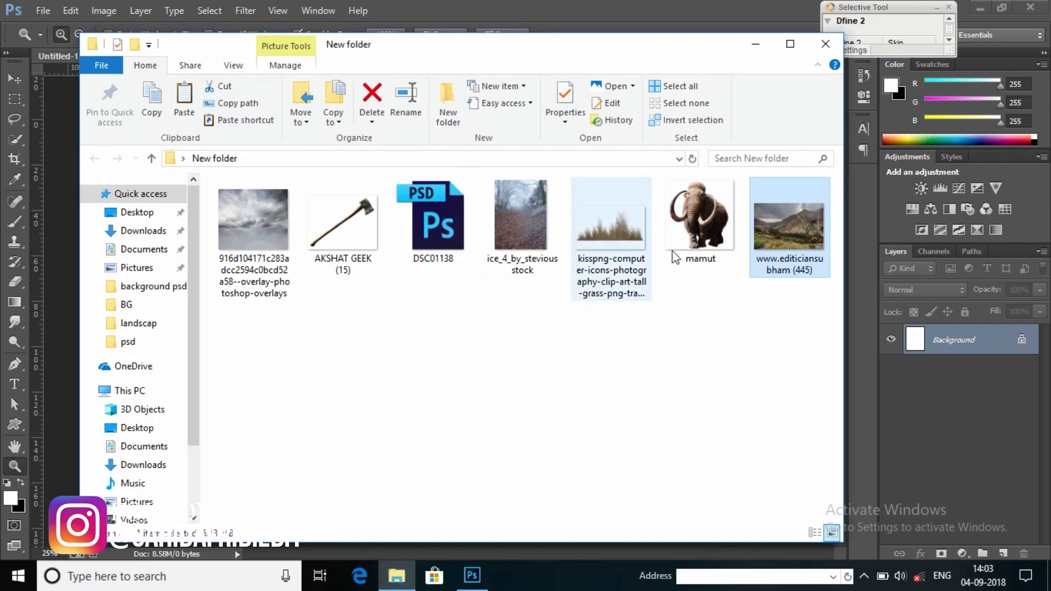
Place the frosty forest photo (ice_4) into the document and scale it to fit.
{"action": "mouse_move", "coordinate": [511, 265]}
{"action": "left_mouse_down"}
{"action": "mouse_move", "coordinate": [60, 280]}
{"action": "mouse_move", "coordinate": [294, 351]}
{"action": "left_mouse_up"}
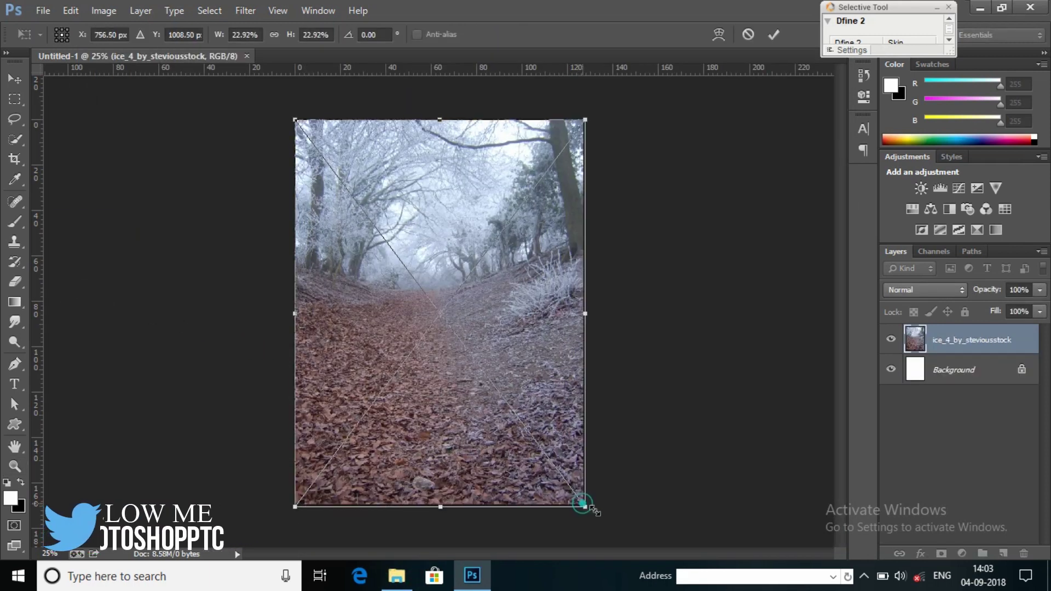
{"action": "left_click_drag", "start_coordinate": [577, 504], "coordinate": [628, 453]}
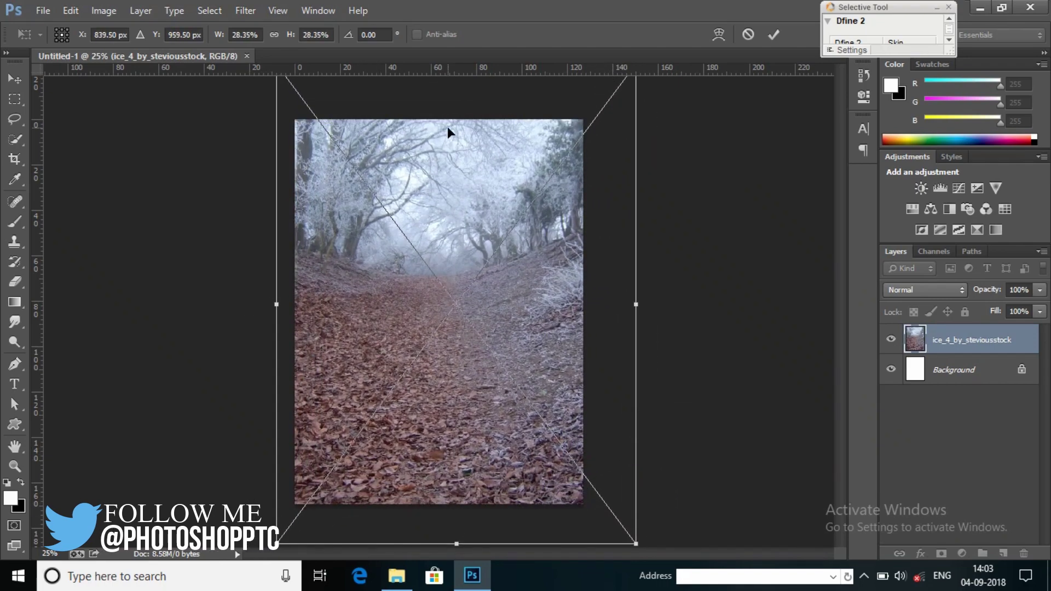
{"action": "key", "text": "ctrl+minus"}
{"action": "left_click_drag", "start_coordinate": [448, 155], "coordinate": [465, 224]}
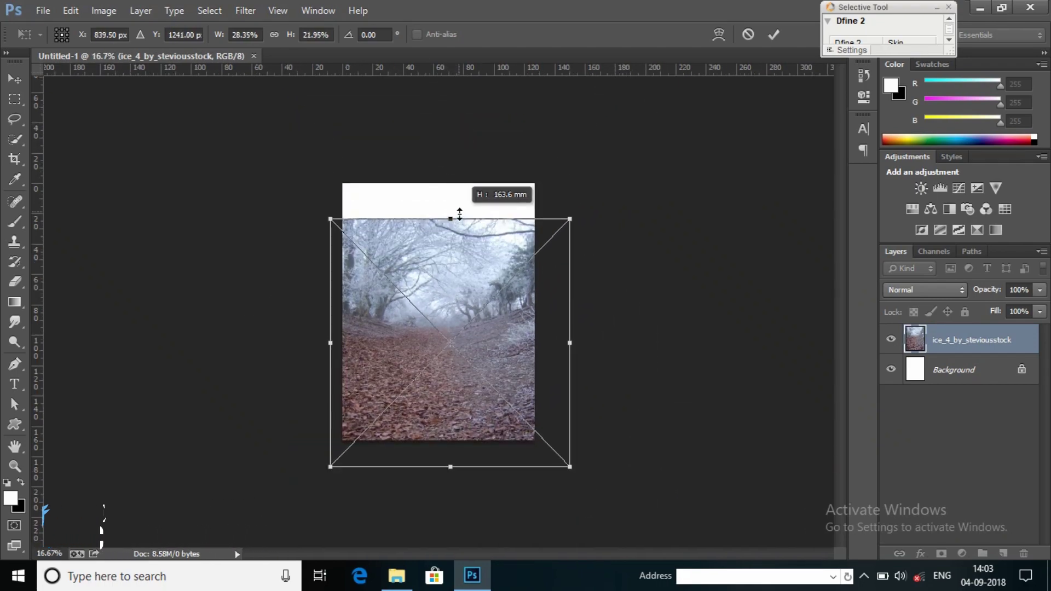
{"action": "left_click_drag", "start_coordinate": [574, 472], "coordinate": [590, 436]}
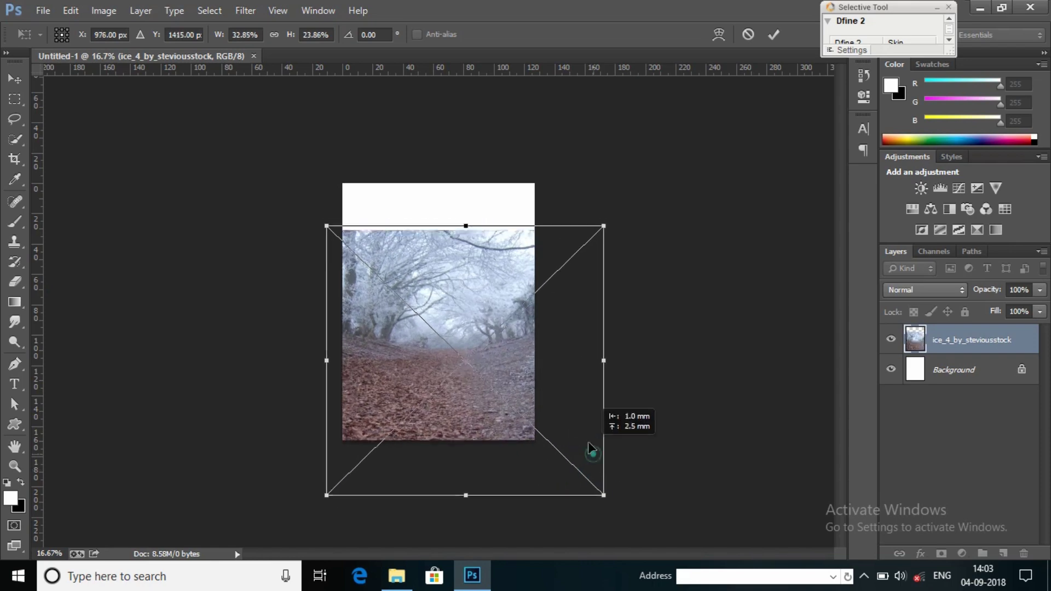
{"action": "left_click_drag", "start_coordinate": [464, 481], "coordinate": [464, 464]}
{"action": "left_click_drag", "start_coordinate": [464, 212], "coordinate": [464, 235]}
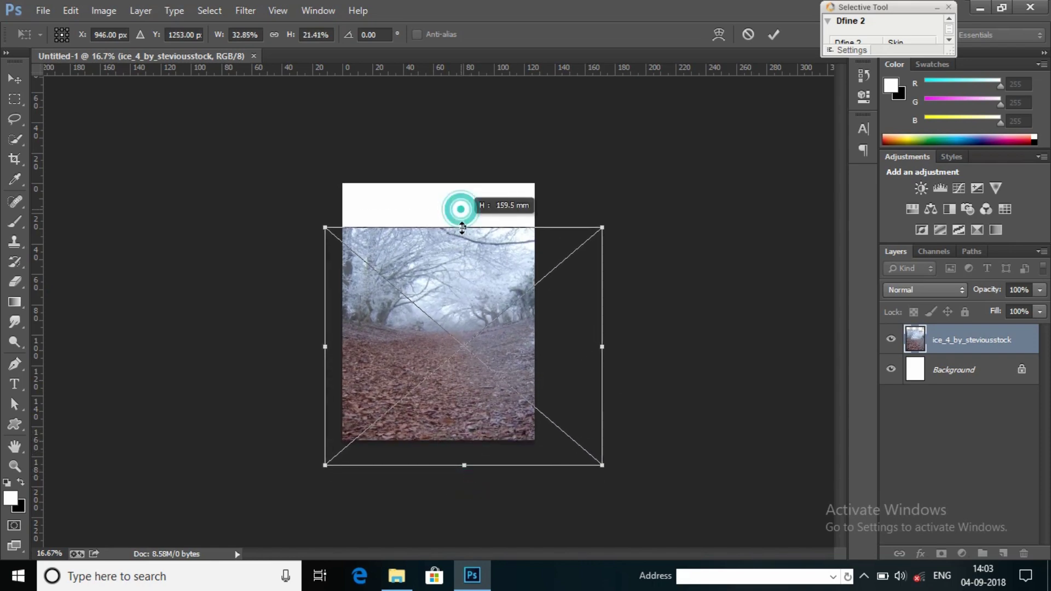
{"action": "left_click", "coordinate": [773, 34]}
{"action": "key", "text": "z"}
{"action": "left_click", "coordinate": [462, 307]}
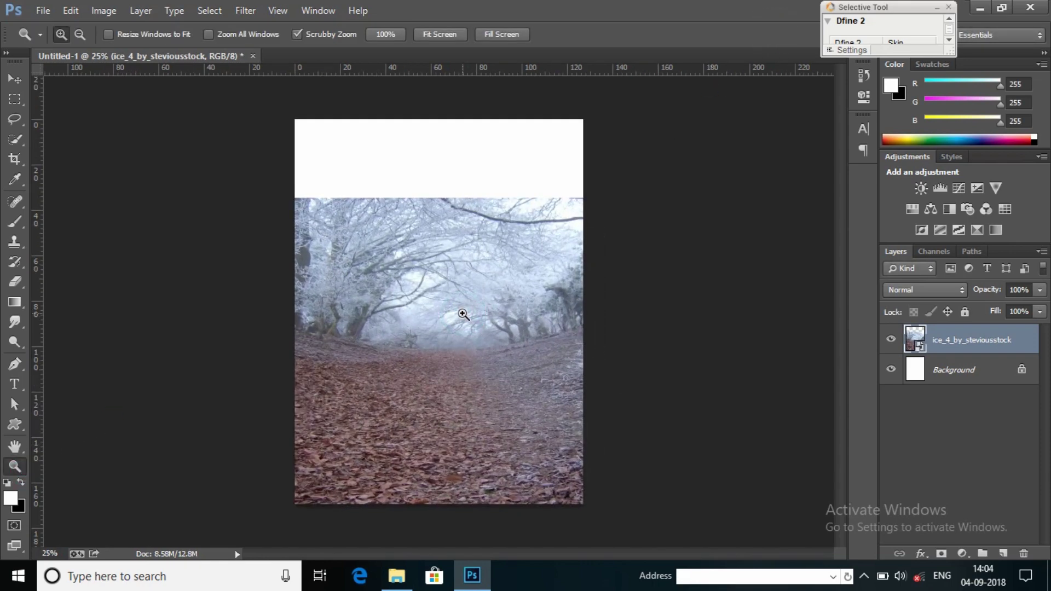
Crop the canvas wider on the left, right and top.
{"action": "left_click", "coordinate": [15, 159]}
{"action": "left_click_drag", "start_coordinate": [241, 313], "coordinate": [227, 314]}
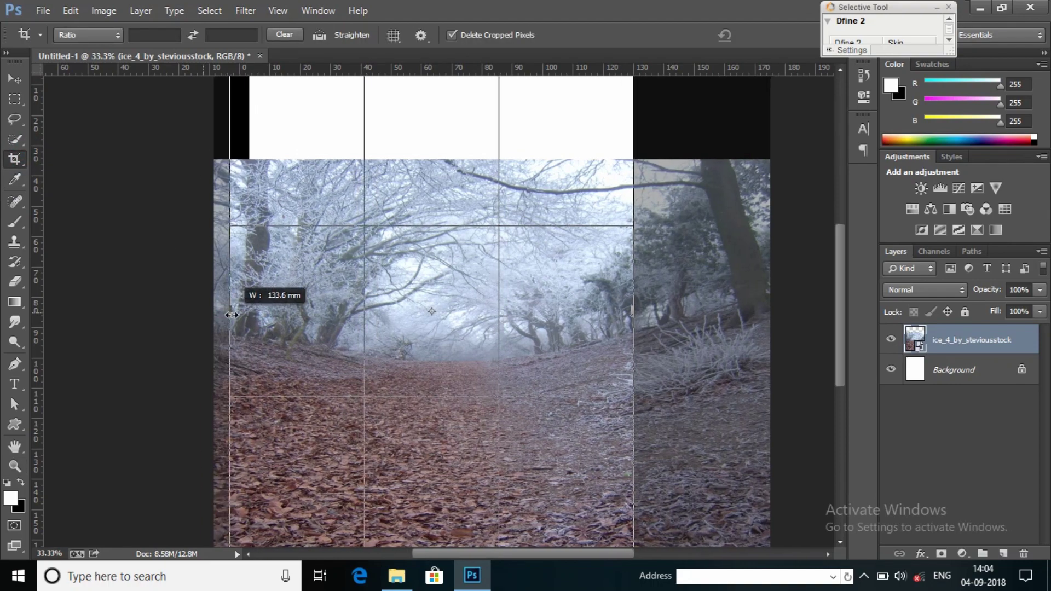
{"action": "left_click_drag", "start_coordinate": [637, 306], "coordinate": [646, 308]}
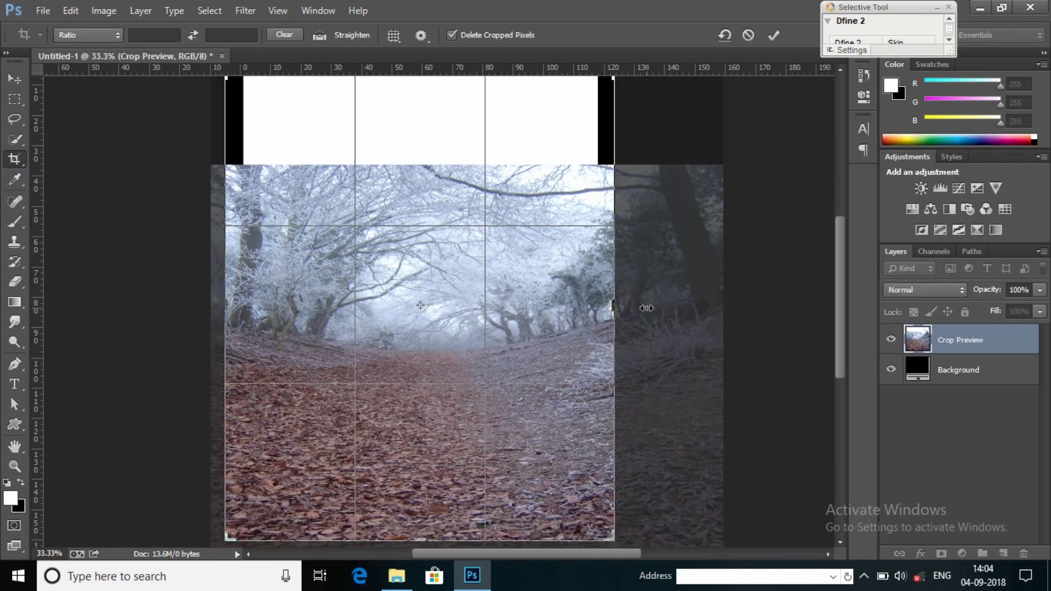
{"action": "key", "text": "ctrl+minus"}
{"action": "left_click_drag", "start_coordinate": [438, 120], "coordinate": [438, 115]}
{"action": "left_click", "coordinate": [774, 35]}
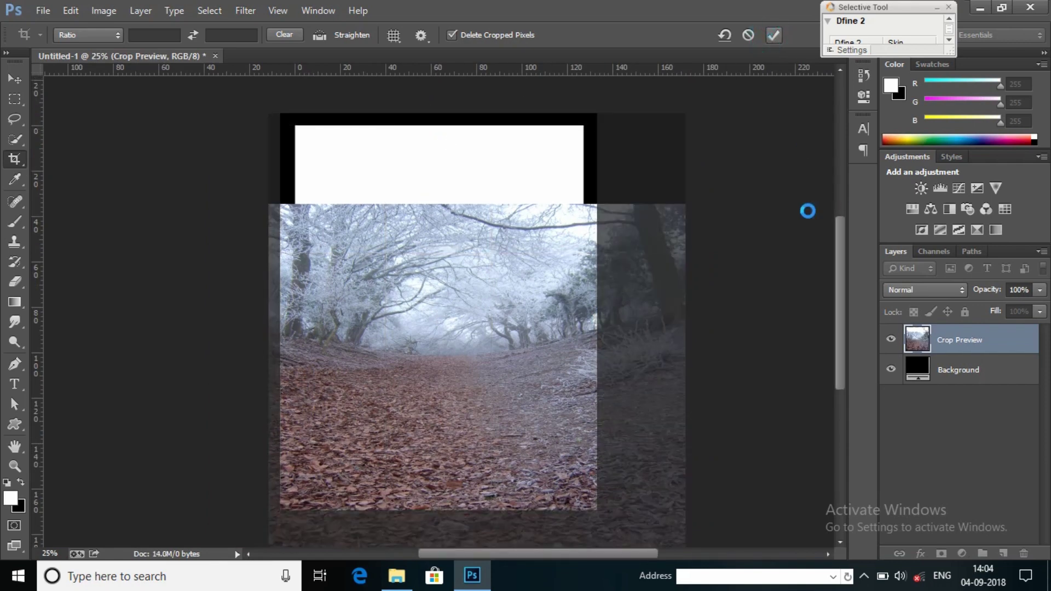
Unlock the Background layer and scale it up to fill the canvas.
{"action": "left_click", "coordinate": [939, 377]}
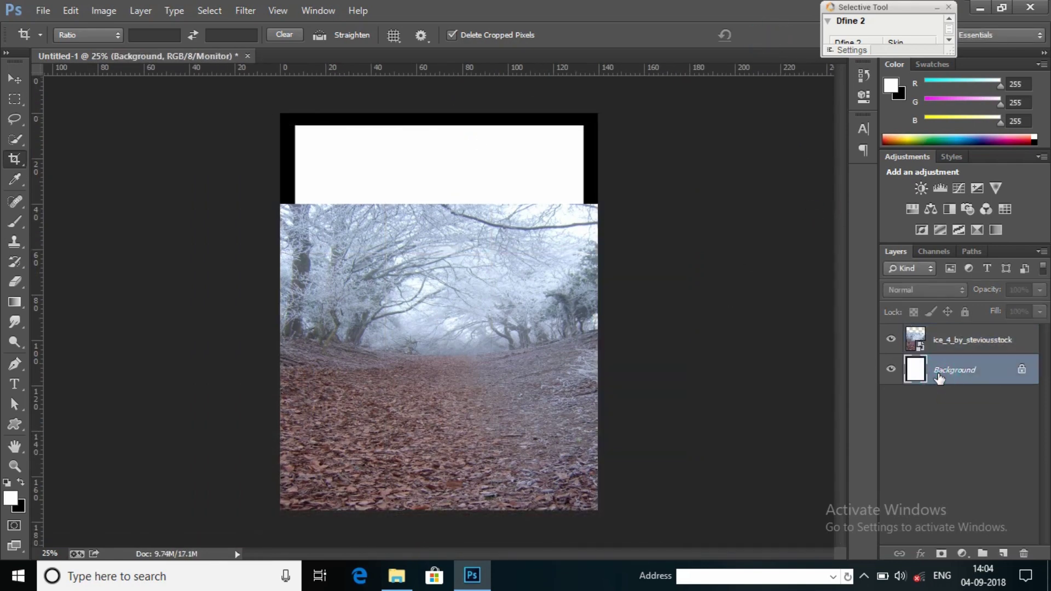
{"action": "left_click", "coordinate": [954, 350]}
{"action": "left_click", "coordinate": [1021, 370]}
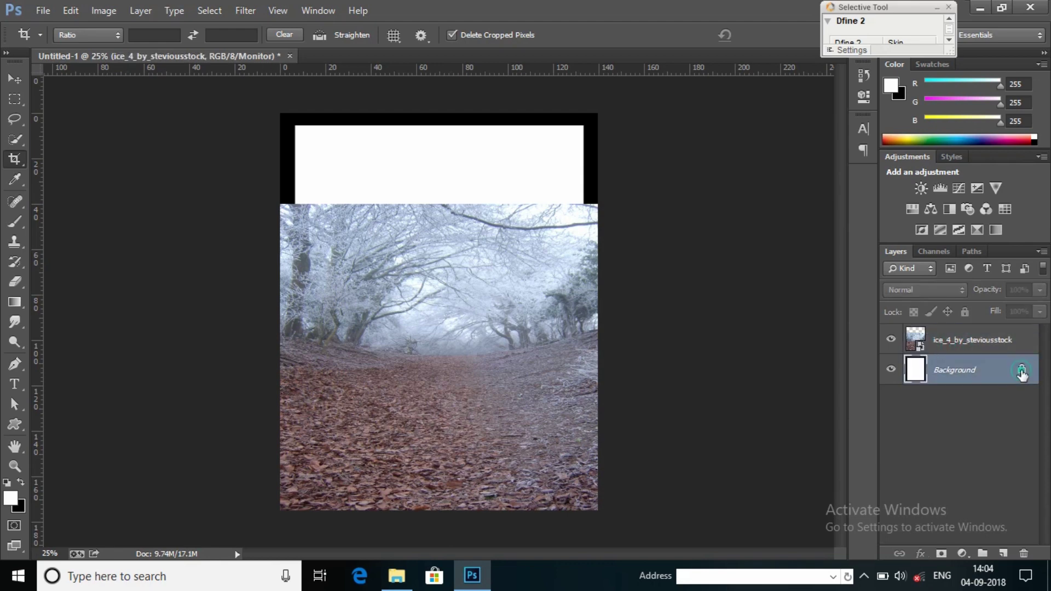
{"action": "key", "text": "ctrl+t"}
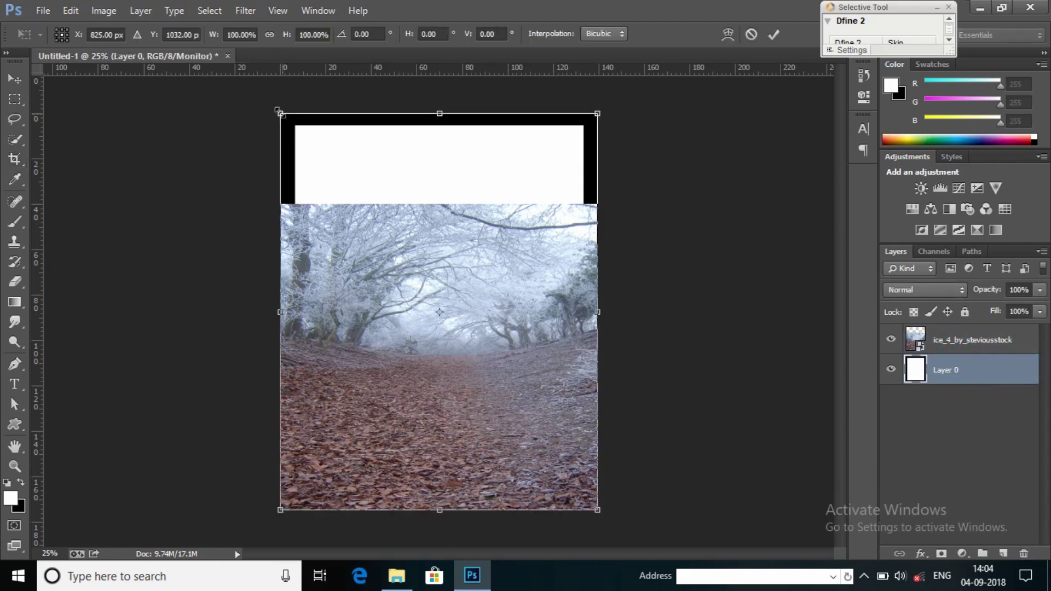
{"action": "left_click_drag", "start_coordinate": [279, 113], "coordinate": [250, 98]}
{"action": "left_click", "coordinate": [771, 35]}
Return the view to 25% zoom.
{"action": "key", "text": "c"}
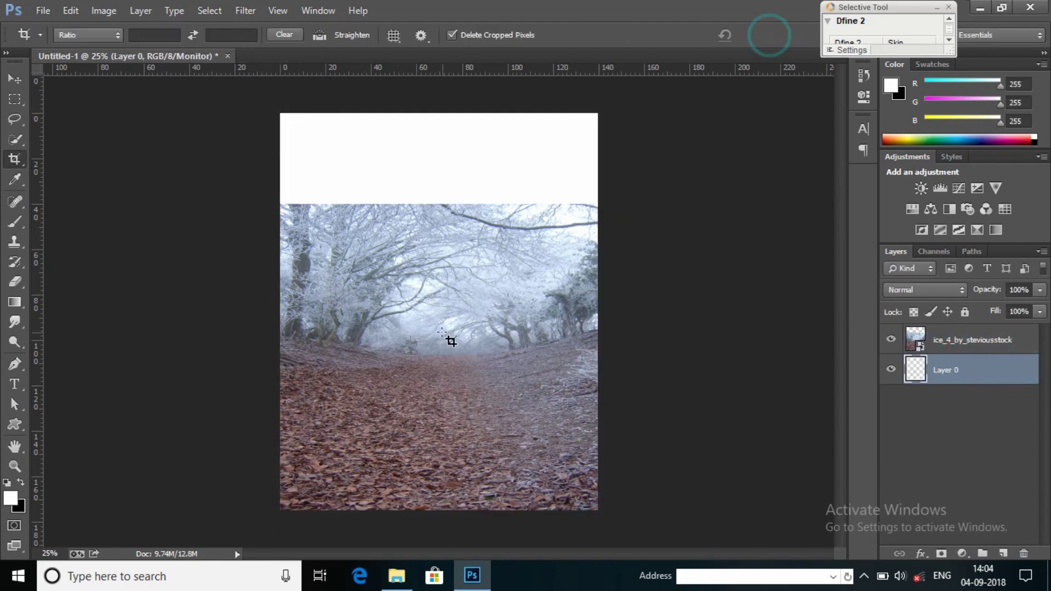
{"action": "left_click", "coordinate": [8, 83]}
{"action": "left_click", "coordinate": [15, 466]}
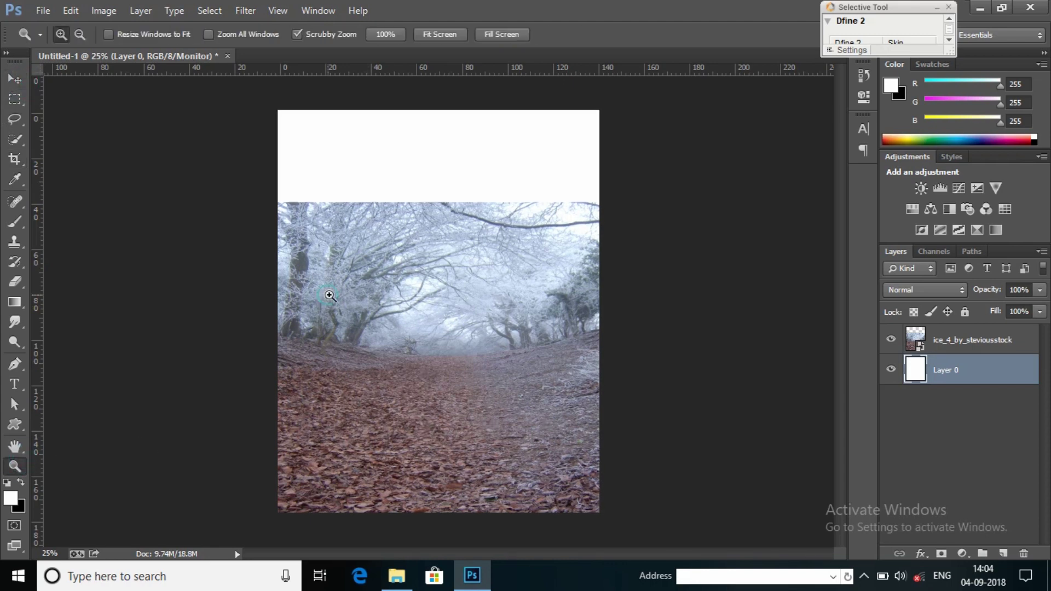
{"action": "right_click", "coordinate": [405, 246]}
{"action": "left_click", "coordinate": [445, 411]}
Place the cloudy sky image above the forest layer and enlarge it to cover the canvas.
{"action": "left_click", "coordinate": [405, 573]}
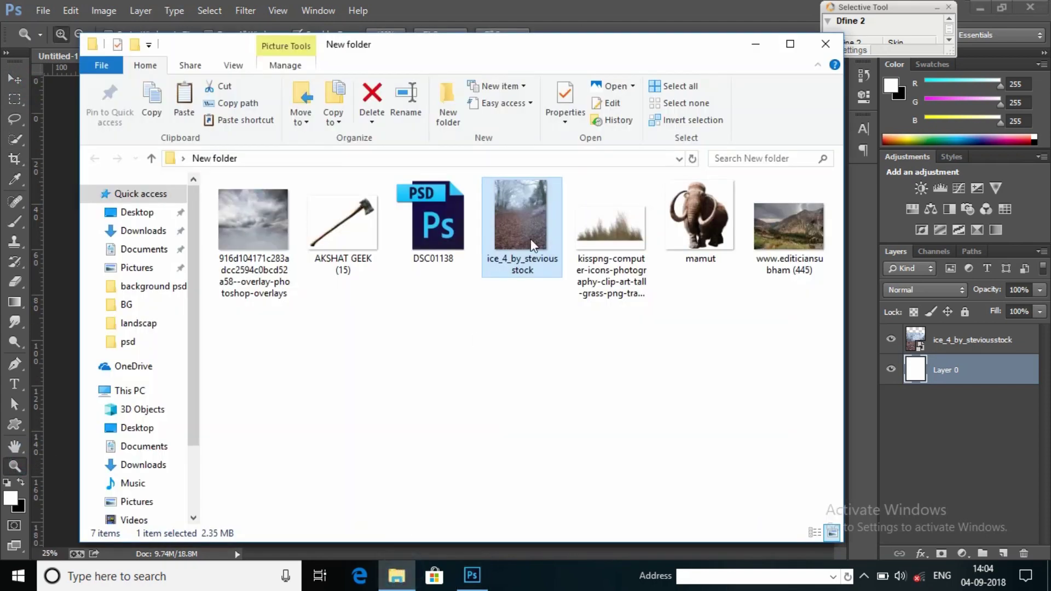
{"action": "left_click_drag", "start_coordinate": [244, 225], "coordinate": [72, 152]}
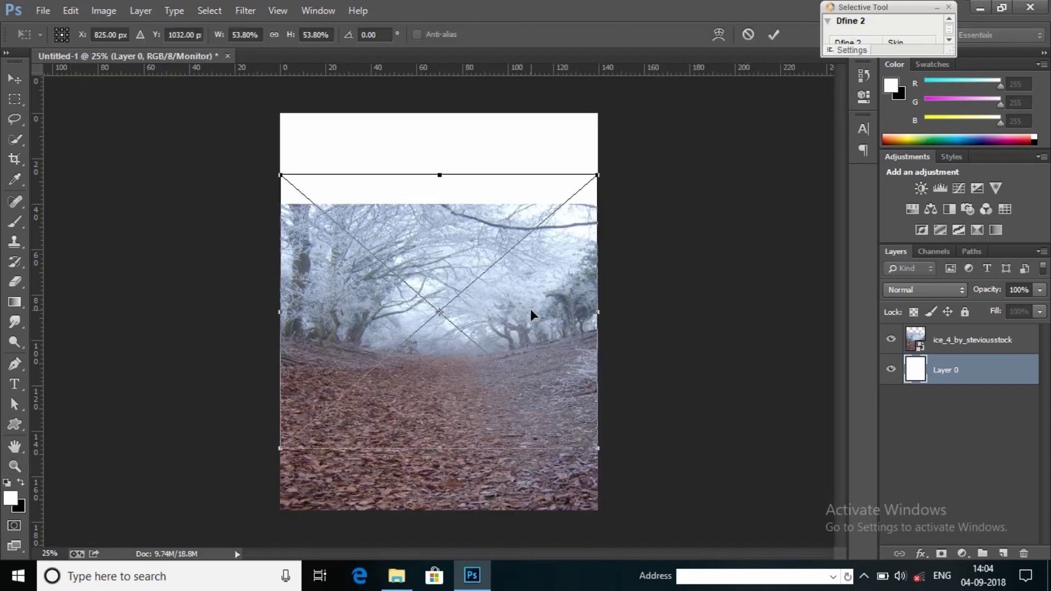
{"action": "left_click_drag", "start_coordinate": [531, 309], "coordinate": [523, 248]}
{"action": "left_click", "coordinate": [774, 35]}
{"action": "left_click_drag", "start_coordinate": [954, 369], "coordinate": [953, 336]}
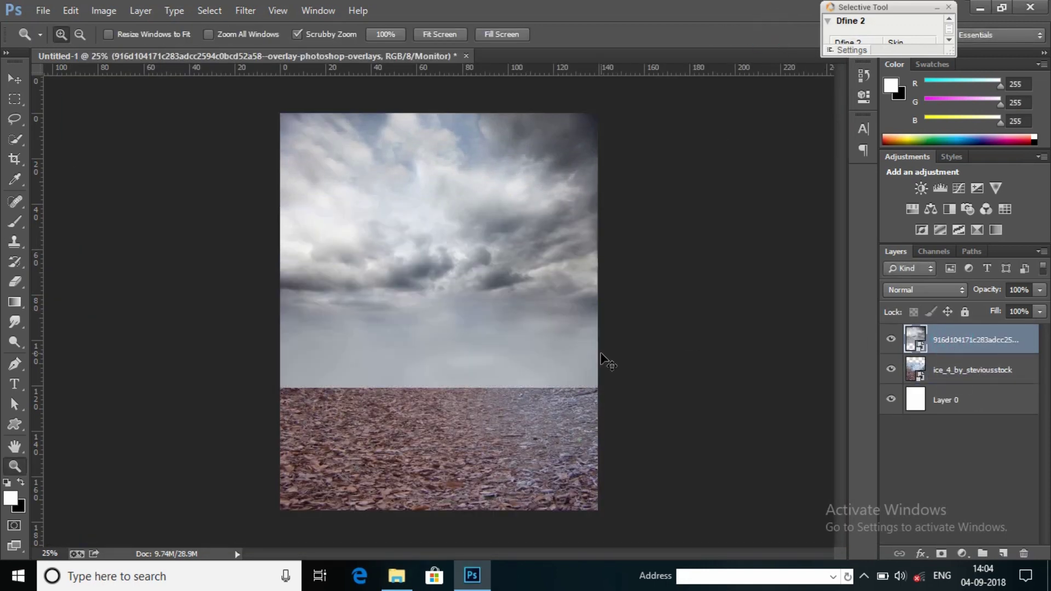
{"action": "key", "text": "ctrl+t"}
{"action": "mouse_move", "coordinate": [598, 384]}
{"action": "left_mouse_down"}
{"action": "mouse_move", "coordinate": [686, 437]}
{"action": "mouse_move", "coordinate": [629, 413]}
{"action": "left_mouse_up"}
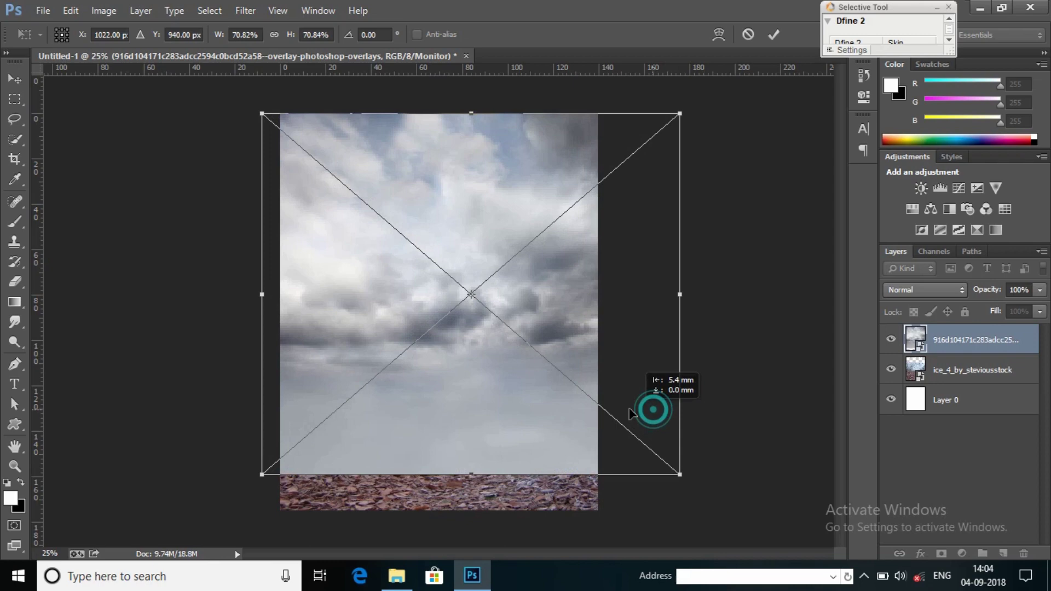
{"action": "left_click", "coordinate": [773, 34]}
Rasterize both the cloud and forest layers.
{"action": "left_click", "coordinate": [971, 370], "text": "ctrl"}
{"action": "right_click", "coordinate": [963, 340]}
{"action": "left_click", "coordinate": [821, 236]}
Mask the forest layer above the clouds and fade its top into the sky with a black gradient.
{"action": "left_click", "coordinate": [963, 370]}
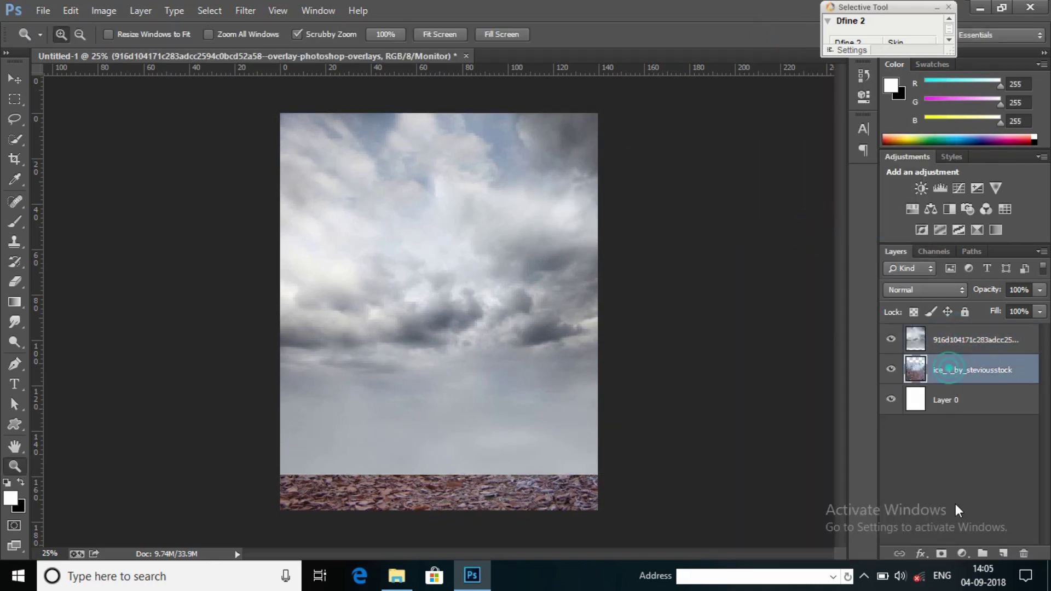
{"action": "left_click", "coordinate": [942, 554]}
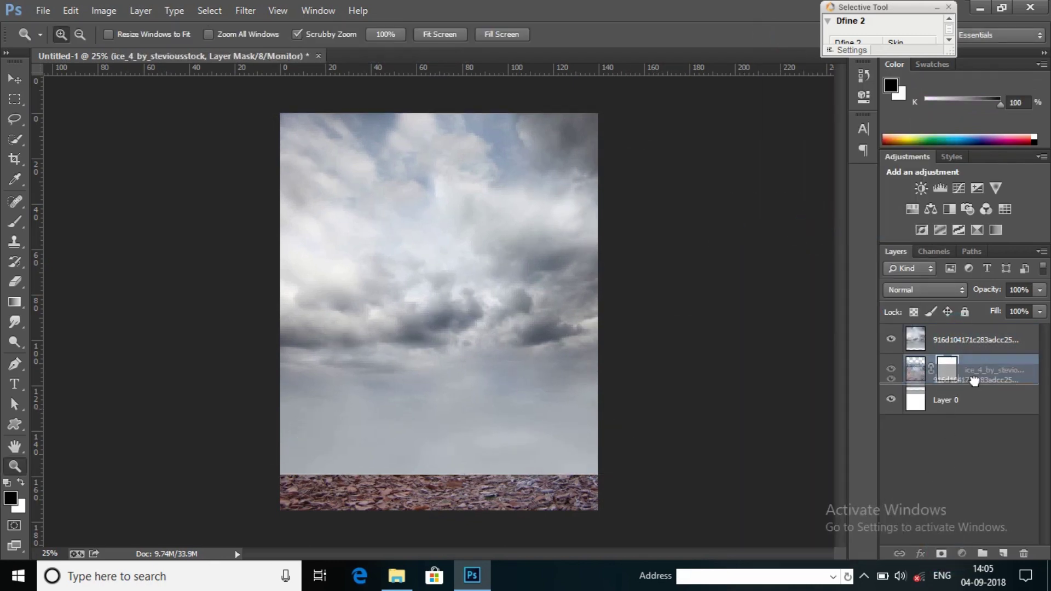
{"action": "left_click_drag", "start_coordinate": [956, 345], "coordinate": [969, 383]}
{"action": "left_click", "coordinate": [16, 303]}
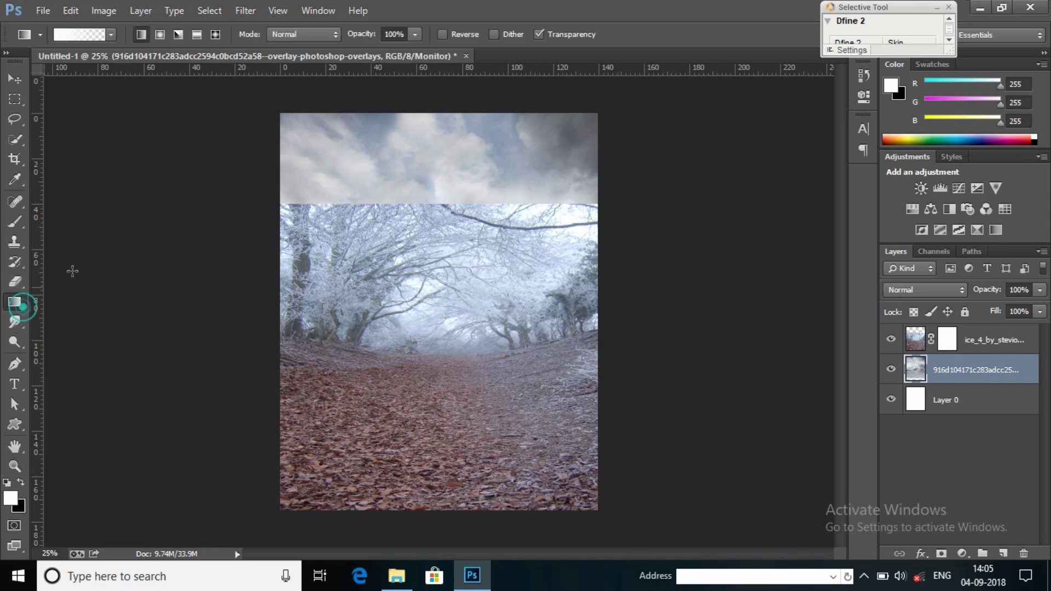
{"action": "left_click", "coordinate": [20, 484]}
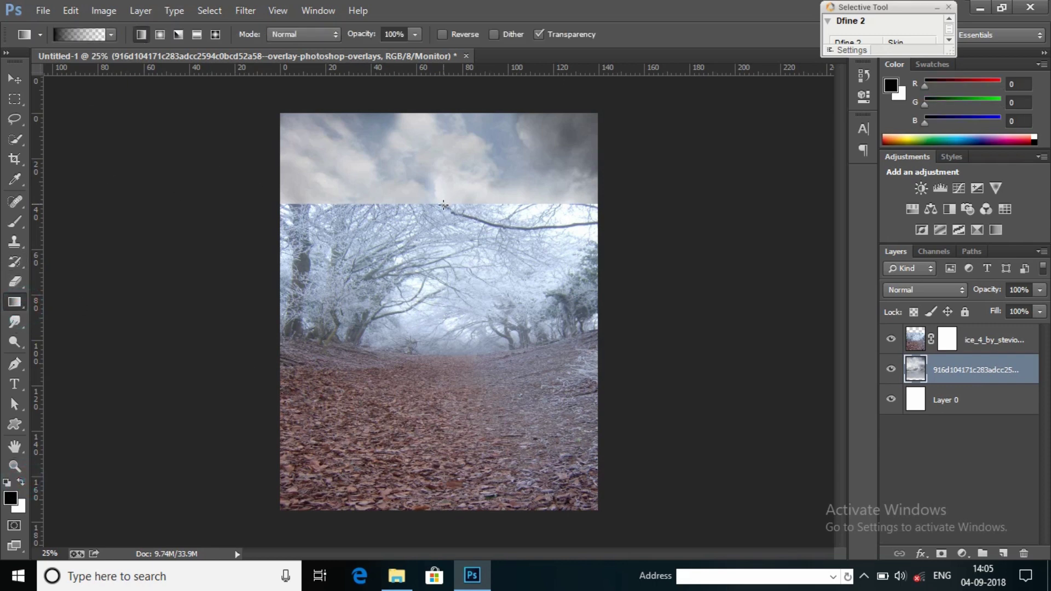
{"action": "left_click_drag", "start_coordinate": [443, 204], "coordinate": [444, 334]}
{"action": "key", "text": "ctrl+z"}
{"action": "left_click", "coordinate": [946, 340]}
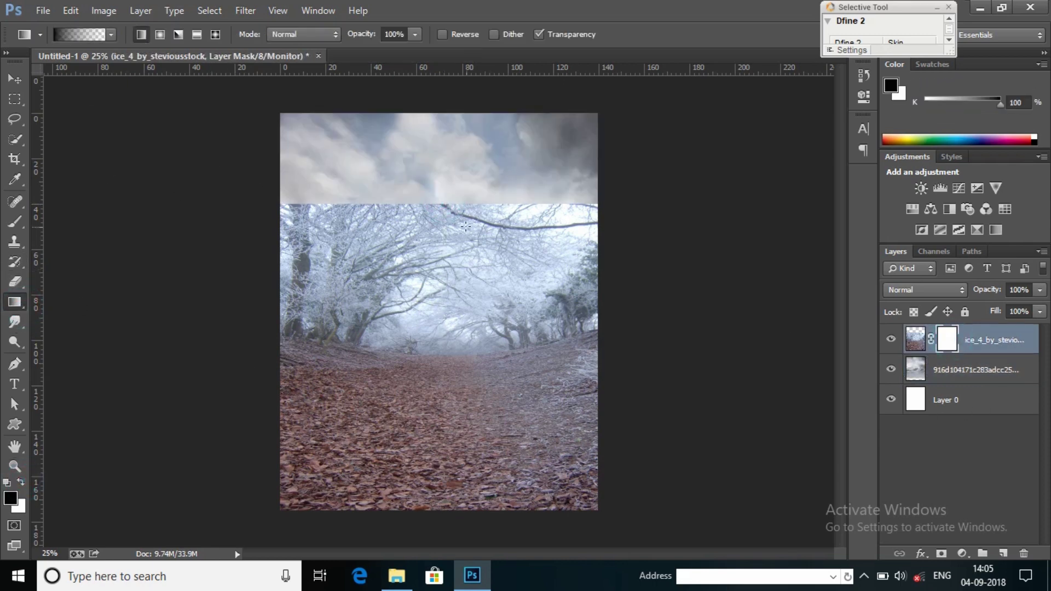
{"action": "left_click_drag", "start_coordinate": [440, 285], "coordinate": [435, 370]}
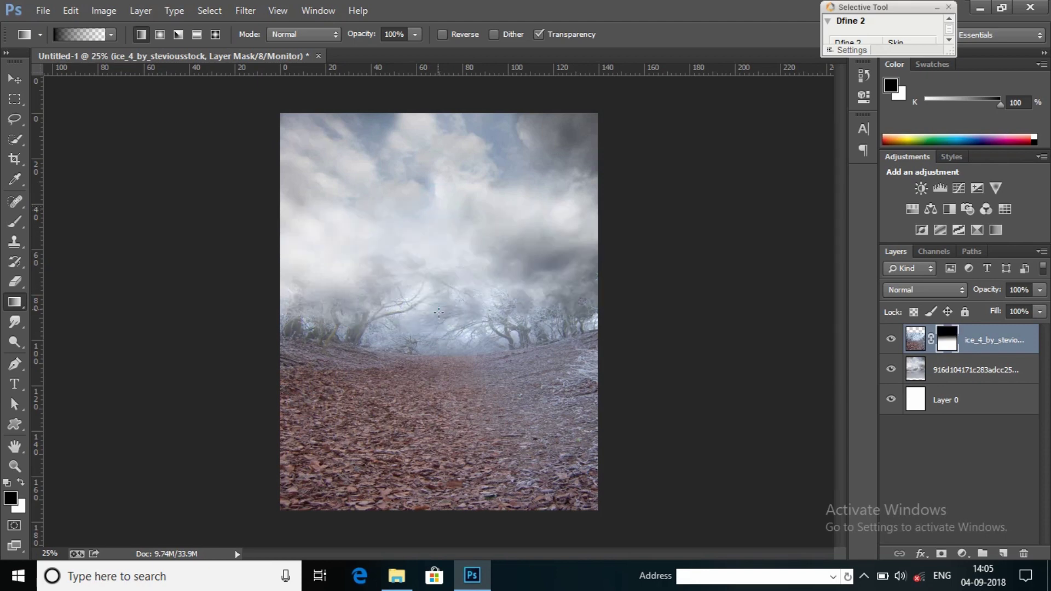
{"action": "left_click_drag", "start_coordinate": [436, 309], "coordinate": [436, 383]}
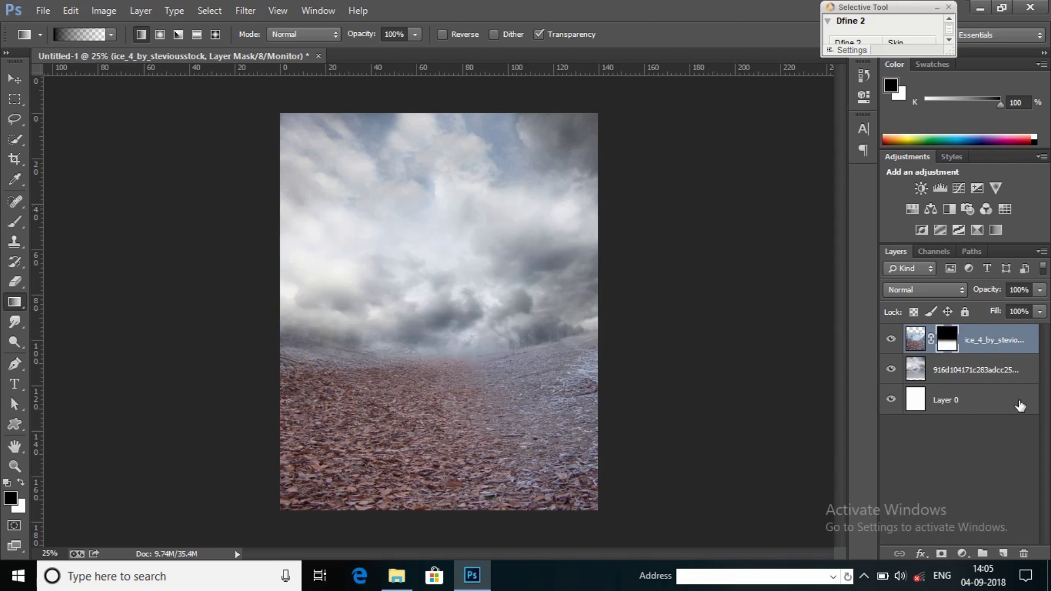
Rotate the ice ground layer slightly, about 1.5°.
{"action": "left_click", "coordinate": [992, 370]}
{"action": "left_click", "coordinate": [992, 351]}
{"action": "key", "text": "ctrl+t"}
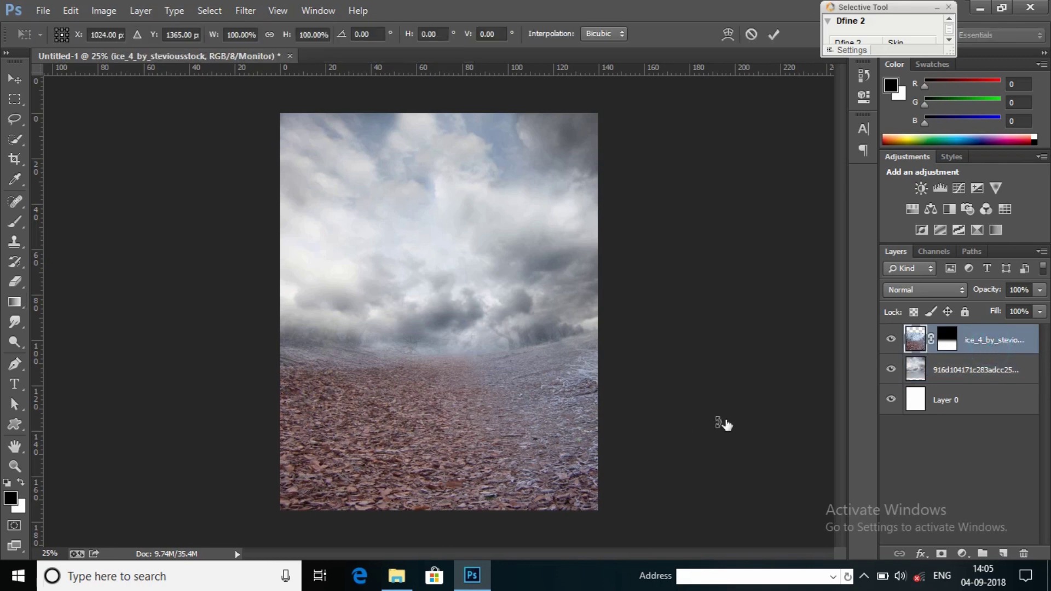
{"action": "left_click_drag", "start_coordinate": [720, 425], "coordinate": [738, 387]}
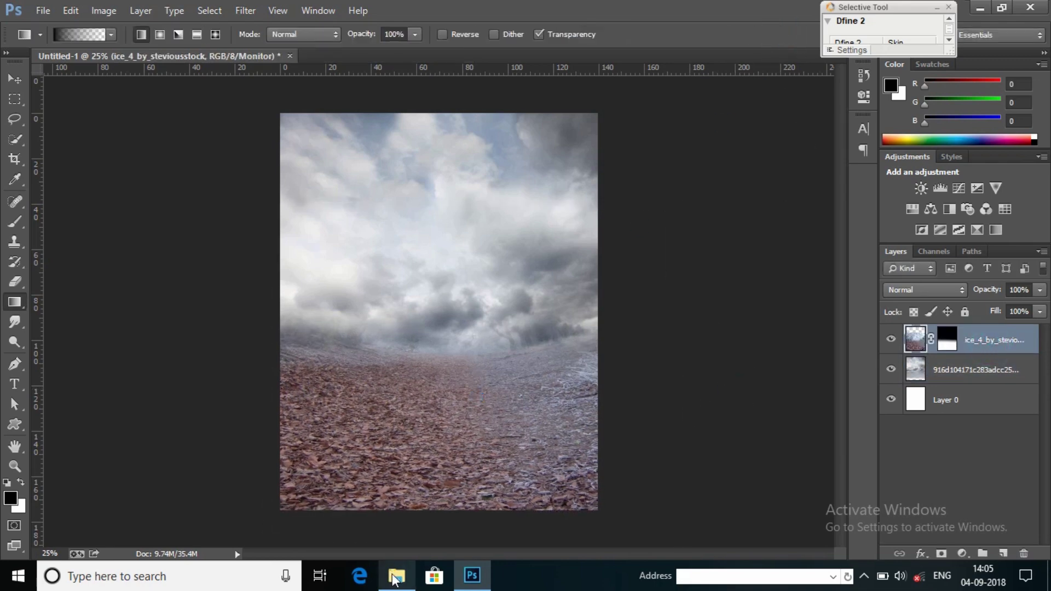
Place the mamut image, flip it horizontally, enlarge it and move it to the centre.
{"action": "left_click", "coordinate": [396, 575]}
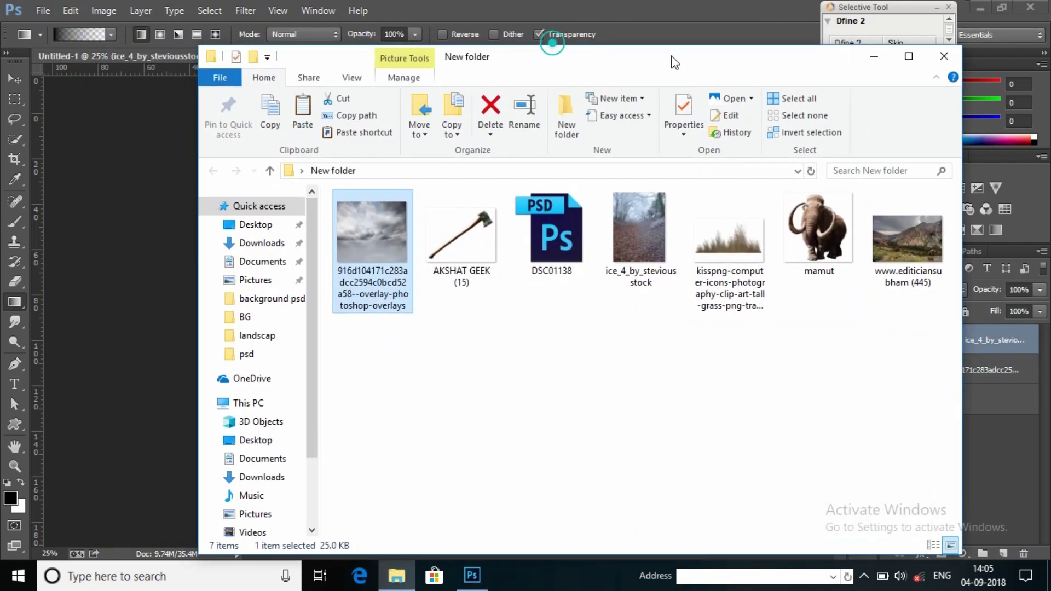
{"action": "left_click_drag", "start_coordinate": [809, 220], "coordinate": [375, 297]}
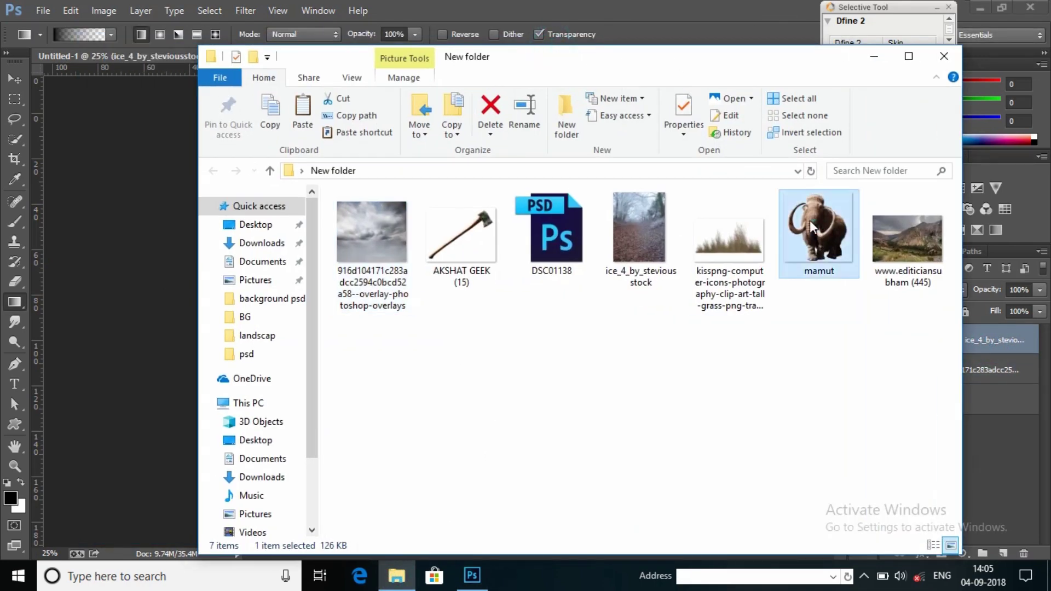
{"action": "right_click", "coordinate": [492, 331]}
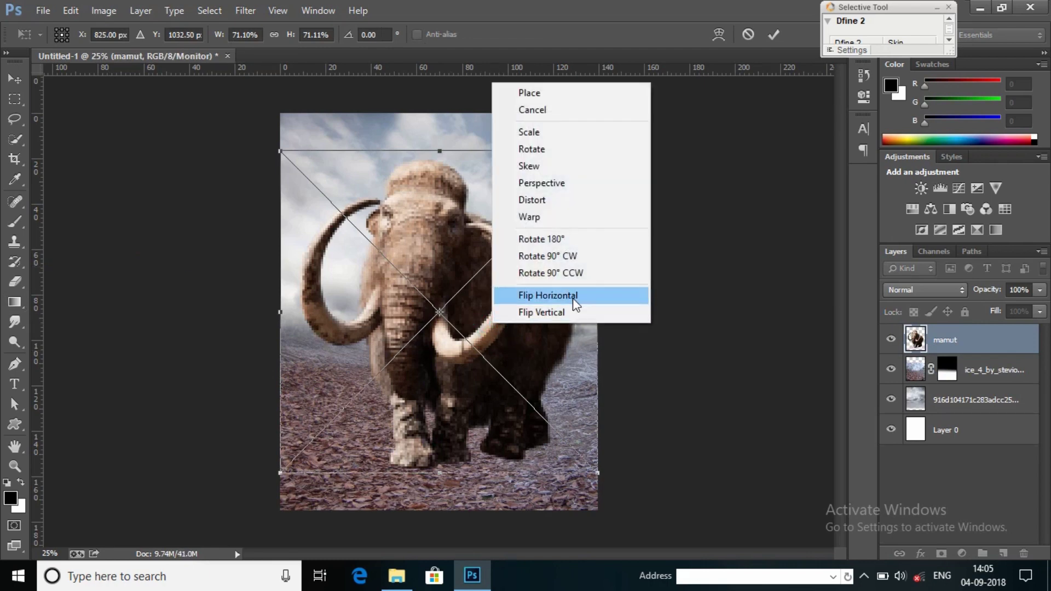
{"action": "left_click", "coordinate": [542, 296]}
{"action": "mouse_move", "coordinate": [512, 325]}
{"action": "left_mouse_down"}
{"action": "mouse_move", "coordinate": [493, 307]}
{"action": "mouse_move", "coordinate": [492, 328]}
{"action": "left_mouse_up"}
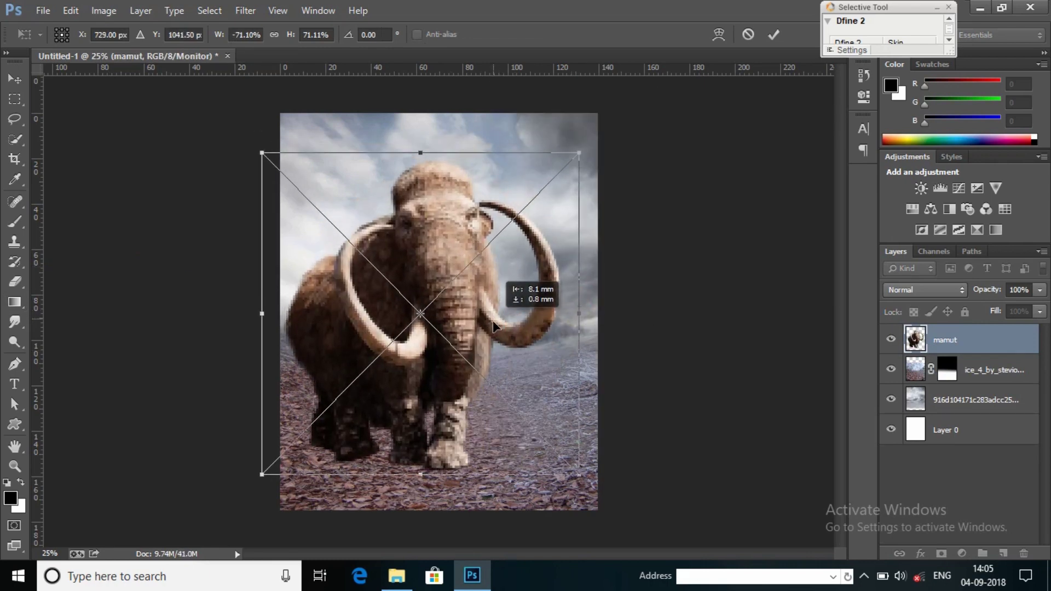
{"action": "left_click_drag", "start_coordinate": [573, 157], "coordinate": [593, 133]}
{"action": "left_click_drag", "start_coordinate": [550, 236], "coordinate": [550, 225]}
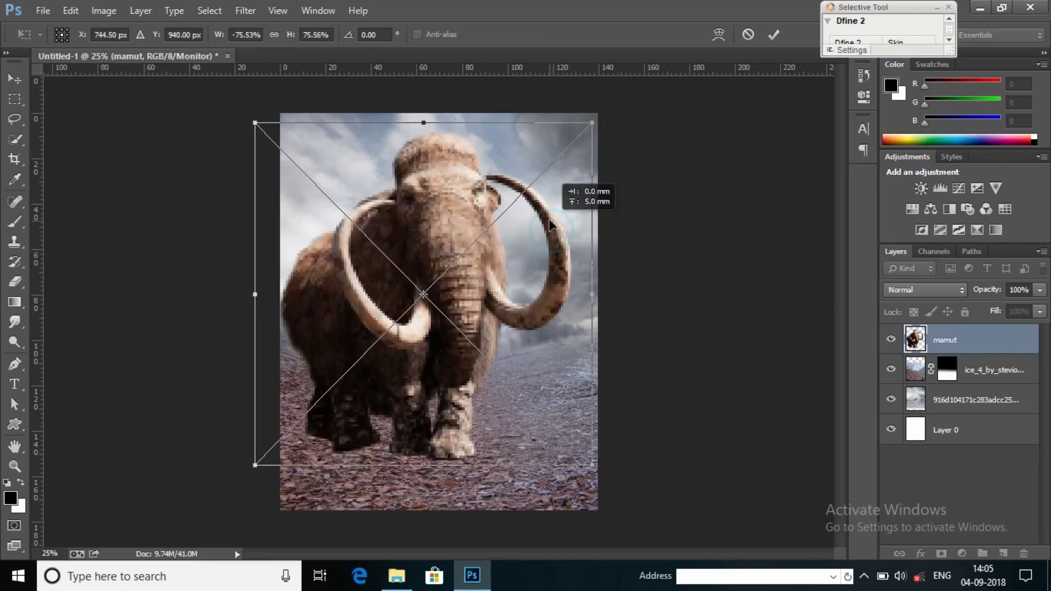
{"action": "left_click", "coordinate": [773, 35]}
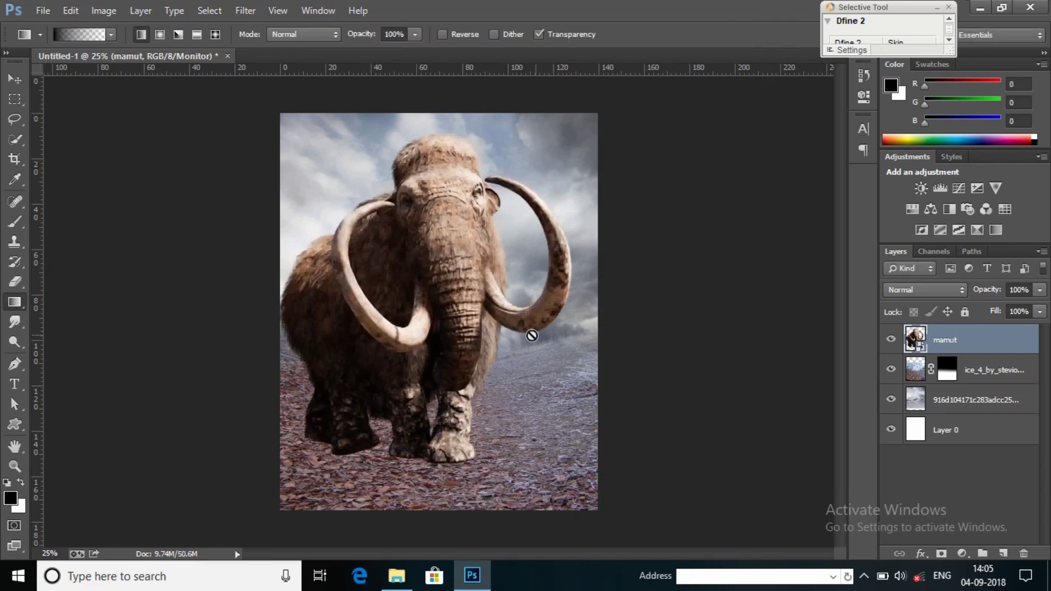
Shrink the mammoth slightly and reposition it in the frame.
{"action": "left_click", "coordinate": [15, 466]}
{"action": "right_click", "coordinate": [389, 201]}
{"action": "left_click", "coordinate": [430, 330]}
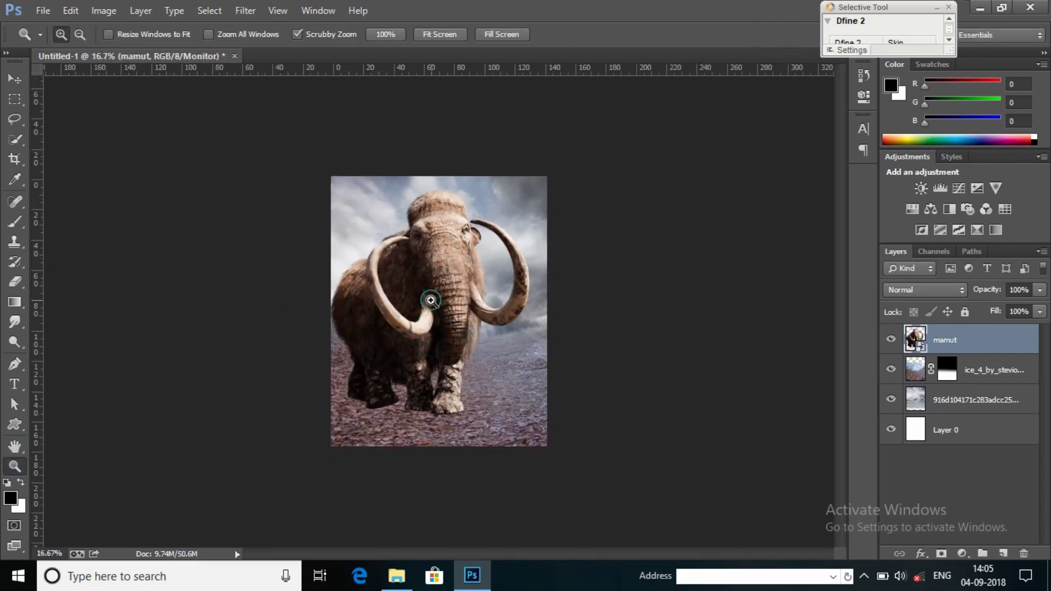
{"action": "left_click", "coordinate": [480, 280]}
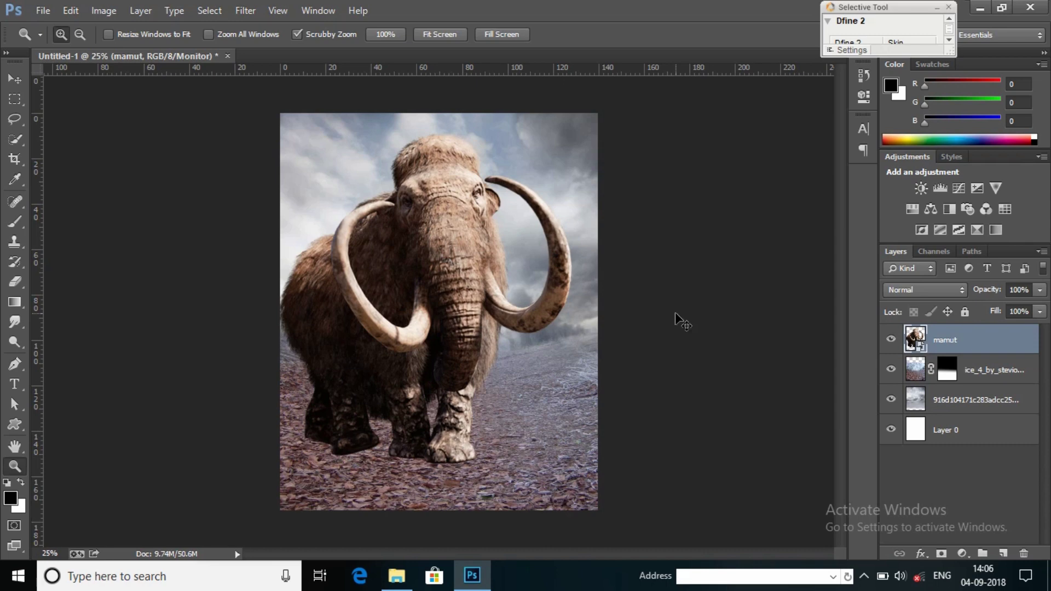
{"action": "key", "text": "ctrl+t"}
{"action": "left_click_drag", "start_coordinate": [596, 122], "coordinate": [579, 145]}
{"action": "left_click_drag", "start_coordinate": [498, 233], "coordinate": [502, 231]}
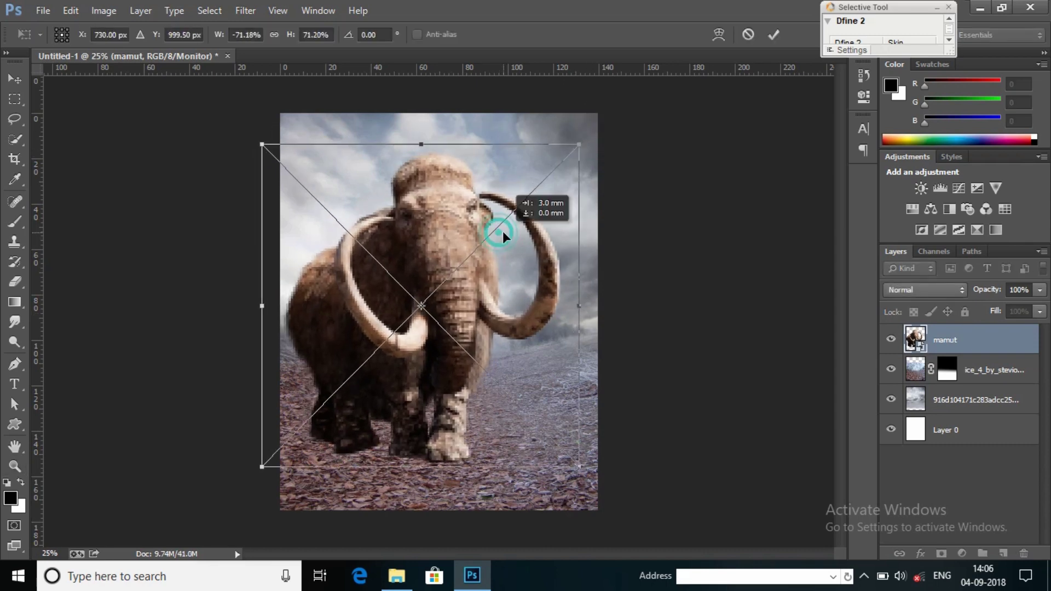
{"action": "left_click", "coordinate": [773, 33]}
Quick-select the mountains and valley in the landscape photo and copy them to a new layer.
{"action": "left_click", "coordinate": [405, 574]}
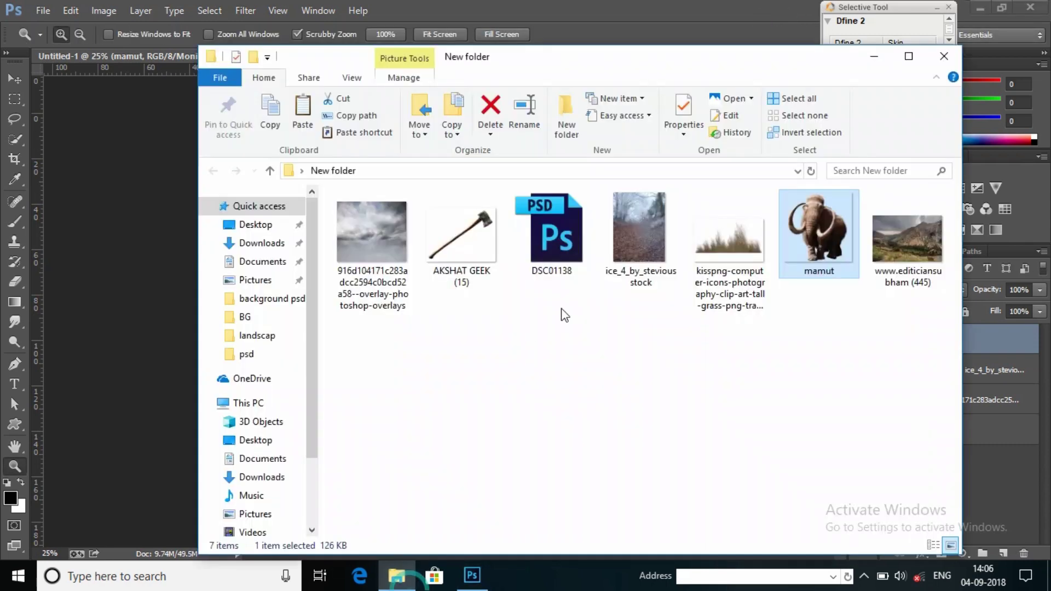
{"action": "mouse_move", "coordinate": [566, 236]}
{"action": "left_mouse_down"}
{"action": "mouse_move", "coordinate": [608, 197]}
{"action": "mouse_move", "coordinate": [636, 3]}
{"action": "left_mouse_up"}
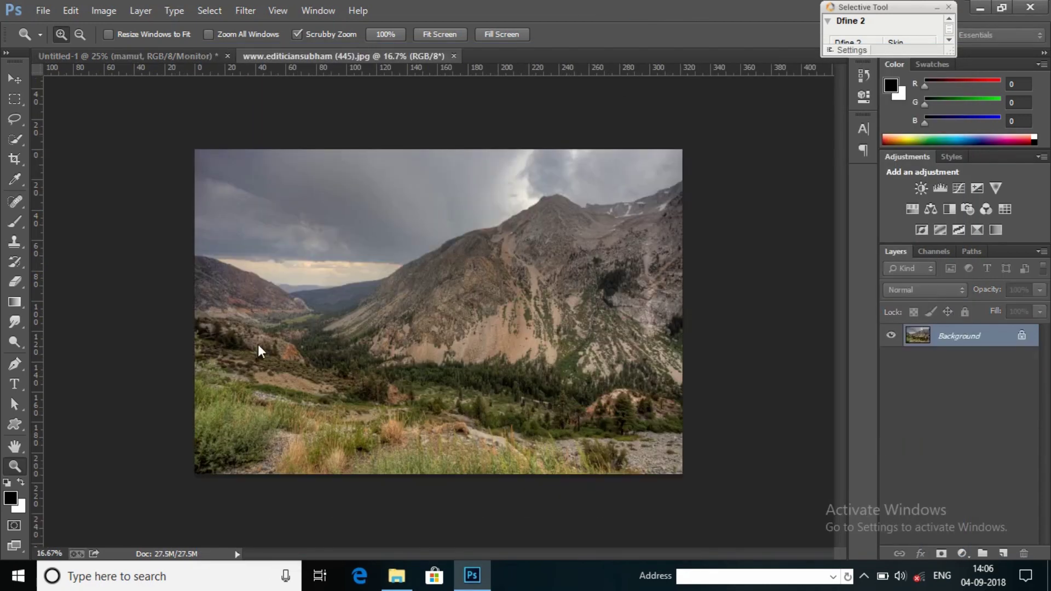
{"action": "left_click", "coordinate": [17, 145]}
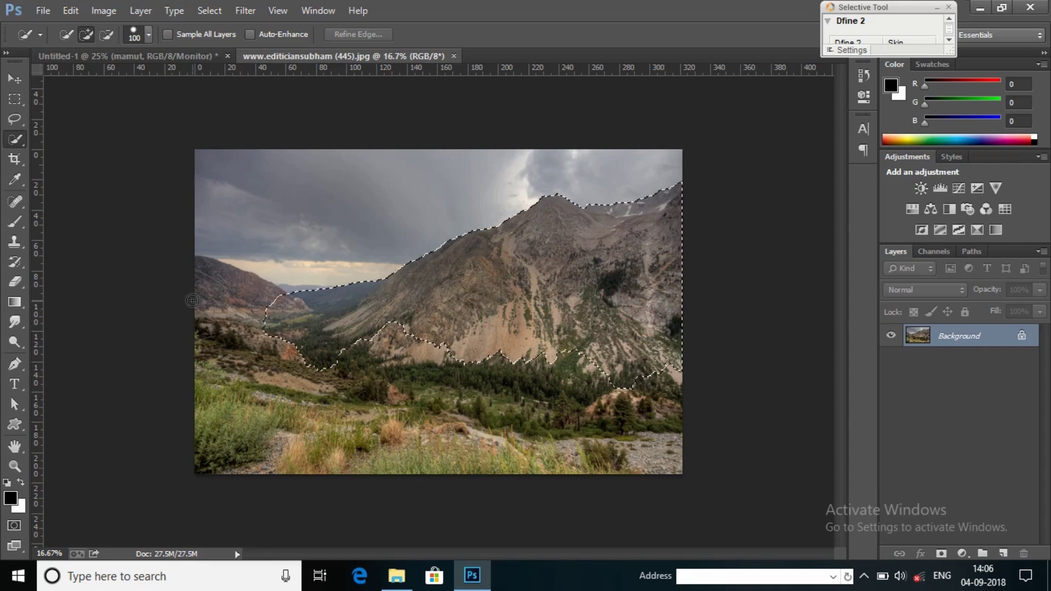
{"action": "left_click_drag", "start_coordinate": [322, 326], "coordinate": [427, 334]}
{"action": "left_click", "coordinate": [398, 322]}
{"action": "left_click_drag", "start_coordinate": [554, 369], "coordinate": [416, 416]}
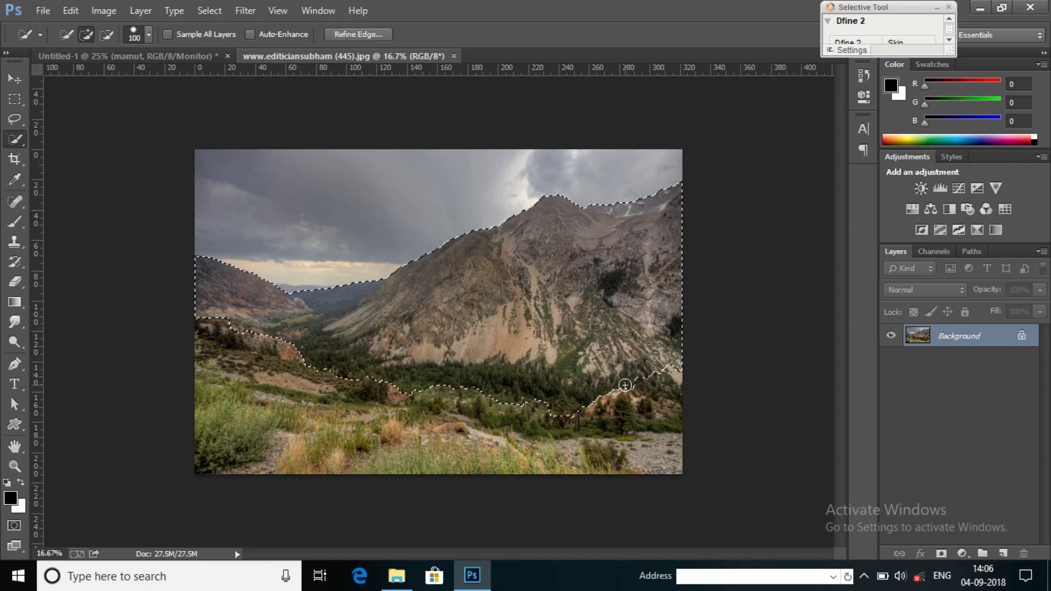
{"action": "right_click", "coordinate": [560, 315]}
{"action": "left_click", "coordinate": [619, 153]}
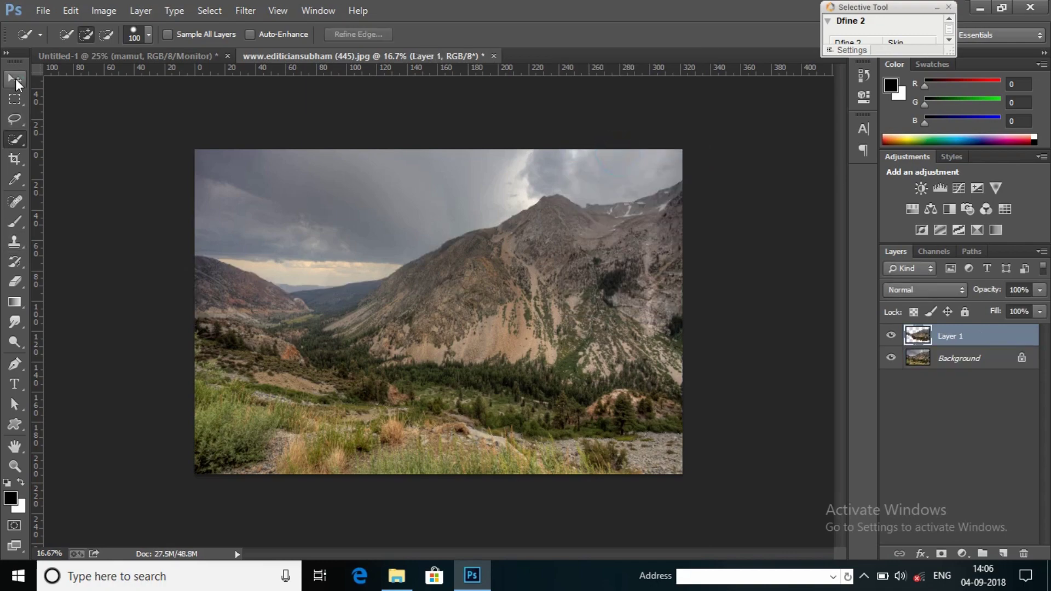
Drag the mountains into the poster and scale them down into position.
{"action": "left_click", "coordinate": [16, 78]}
{"action": "mouse_move", "coordinate": [575, 339]}
{"action": "left_mouse_down"}
{"action": "mouse_move", "coordinate": [157, 48]}
{"action": "mouse_move", "coordinate": [553, 291]}
{"action": "left_mouse_up"}
{"action": "key", "text": "ctrl+t"}
{"action": "mouse_move", "coordinate": [561, 360]}
{"action": "left_mouse_down"}
{"action": "mouse_move", "coordinate": [590, 402]}
{"action": "mouse_move", "coordinate": [354, 268]}
{"action": "left_mouse_up"}
Move the mountains layer above the ice ground, lower it, and shrink it slightly.
{"action": "left_click", "coordinate": [773, 33]}
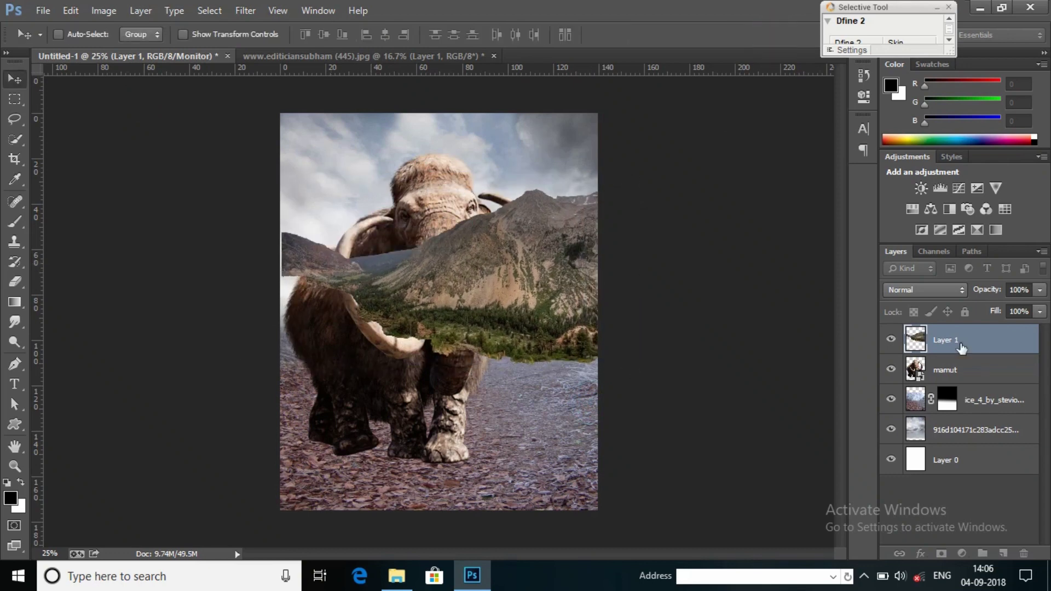
{"action": "left_click_drag", "start_coordinate": [957, 347], "coordinate": [1000, 419]}
{"action": "left_click_drag", "start_coordinate": [569, 266], "coordinate": [563, 295]}
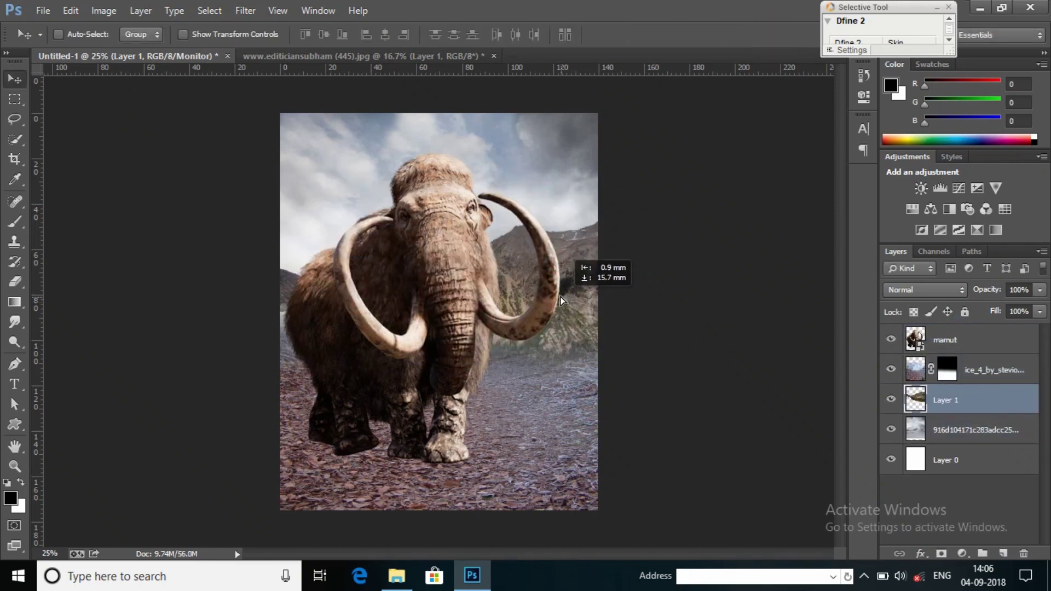
{"action": "left_click_drag", "start_coordinate": [978, 400], "coordinate": [979, 368]}
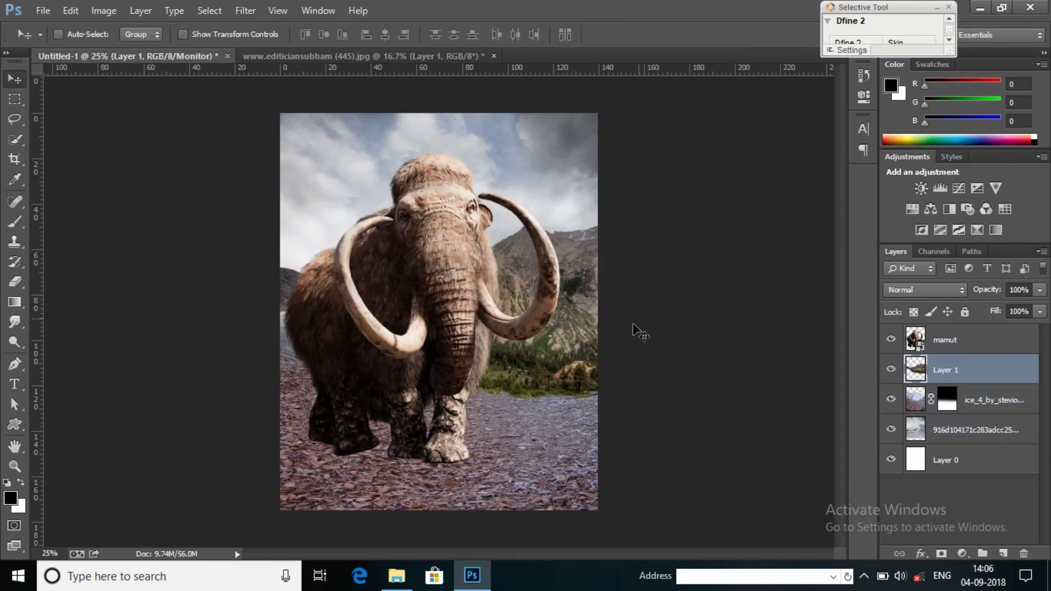
{"action": "left_click_drag", "start_coordinate": [634, 331], "coordinate": [566, 370]}
{"action": "key", "text": "ctrl+t"}
{"action": "left_click_drag", "start_coordinate": [280, 233], "coordinate": [306, 246]}
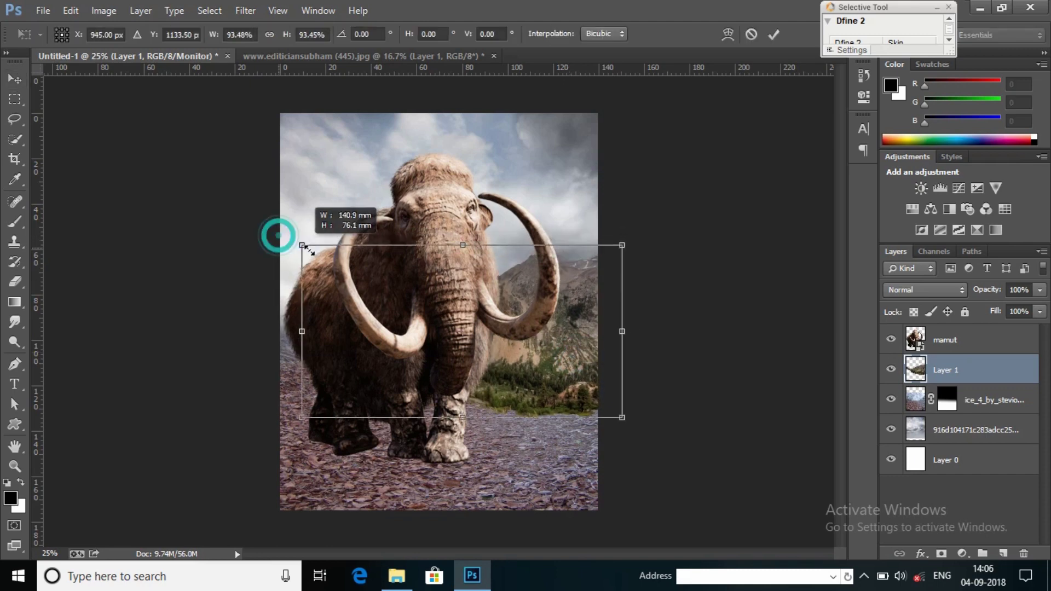
{"action": "left_click", "coordinate": [773, 34]}
Mask the mountains, fade their base with a gradient, and lower the layer opacity.
{"action": "left_click", "coordinate": [941, 552]}
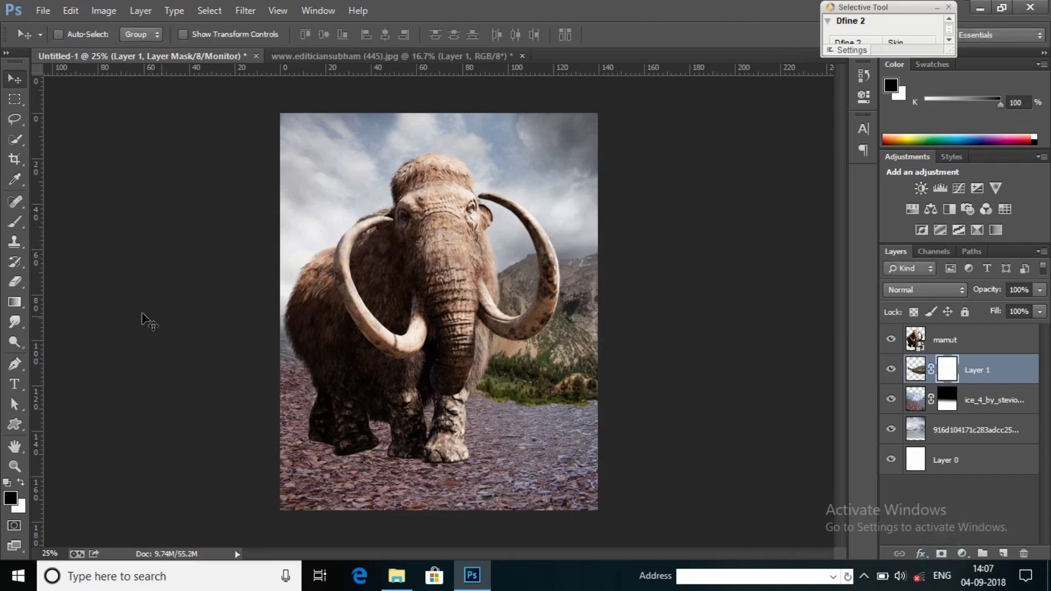
{"action": "left_click", "coordinate": [15, 322]}
{"action": "left_click", "coordinate": [14, 302]}
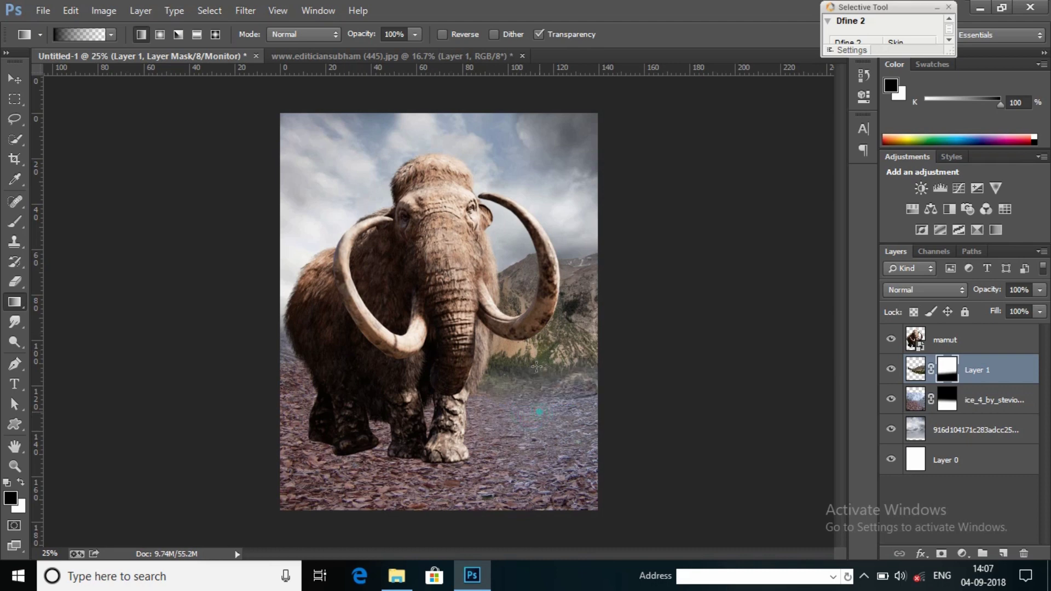
{"action": "left_click_drag", "start_coordinate": [523, 339], "coordinate": [532, 327]}
{"action": "left_click_drag", "start_coordinate": [968, 295], "coordinate": [968, 300]}
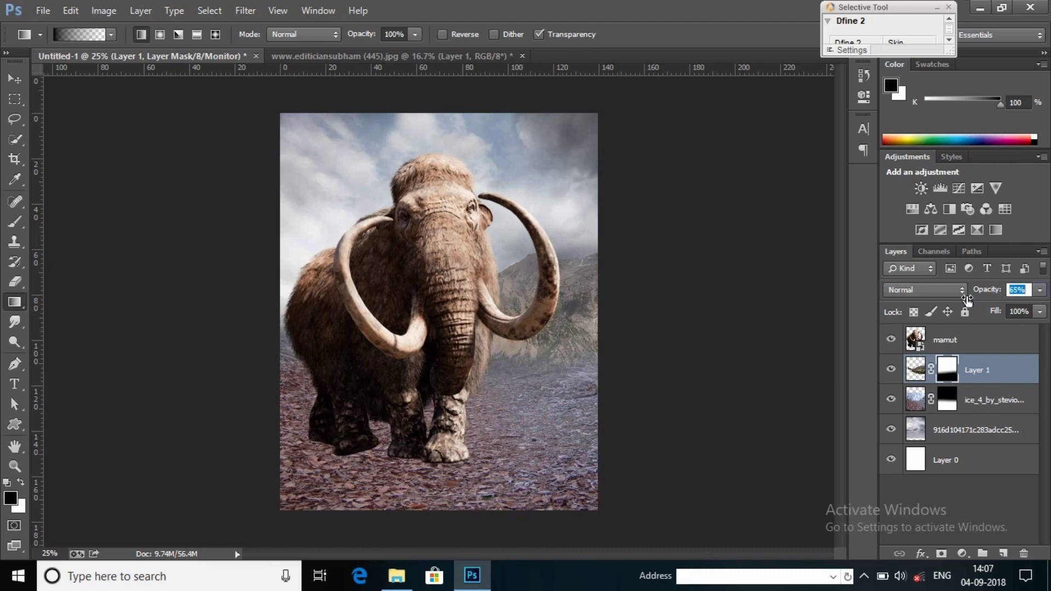
Duplicate the mountains layer, flip the copy horizontally, and move it to the left side.
{"action": "right_click", "coordinate": [981, 377]}
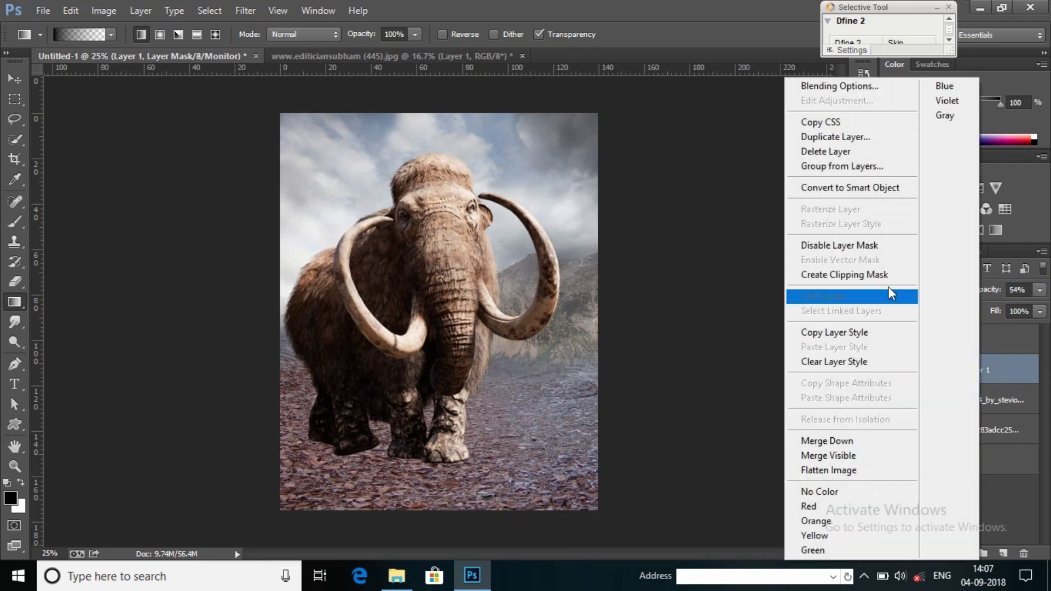
{"action": "left_click", "coordinate": [831, 137]}
{"action": "key", "text": "Return"}
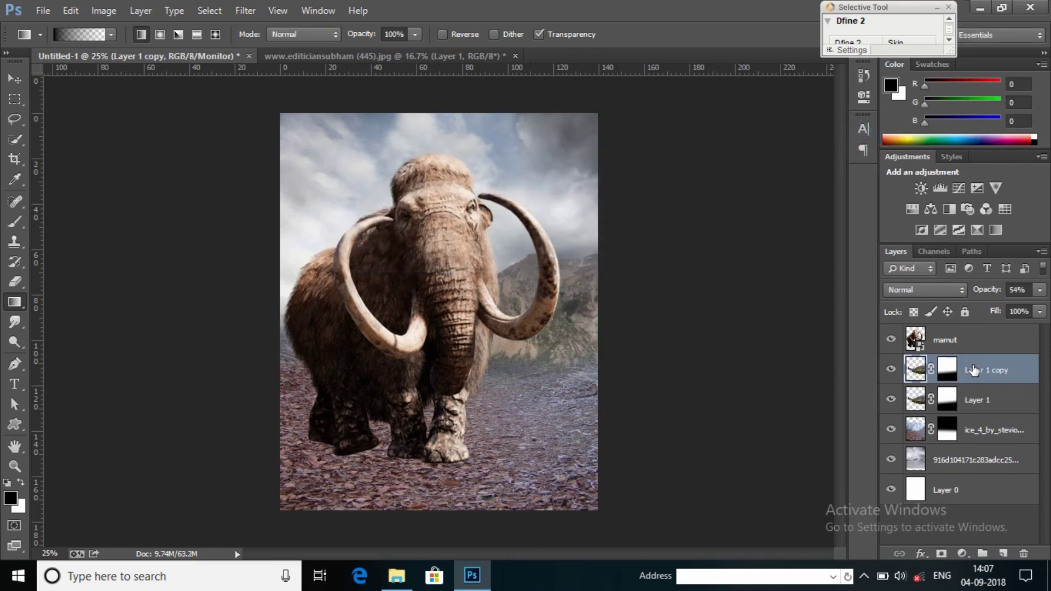
{"action": "key", "text": "ctrl+t"}
{"action": "right_click", "coordinate": [566, 328]}
{"action": "left_click", "coordinate": [638, 298]}
{"action": "mouse_move", "coordinate": [542, 359]}
{"action": "left_mouse_down"}
{"action": "mouse_move", "coordinate": [336, 342]}
{"action": "mouse_move", "coordinate": [345, 317]}
{"action": "left_mouse_up"}
{"action": "left_click", "coordinate": [773, 35]}
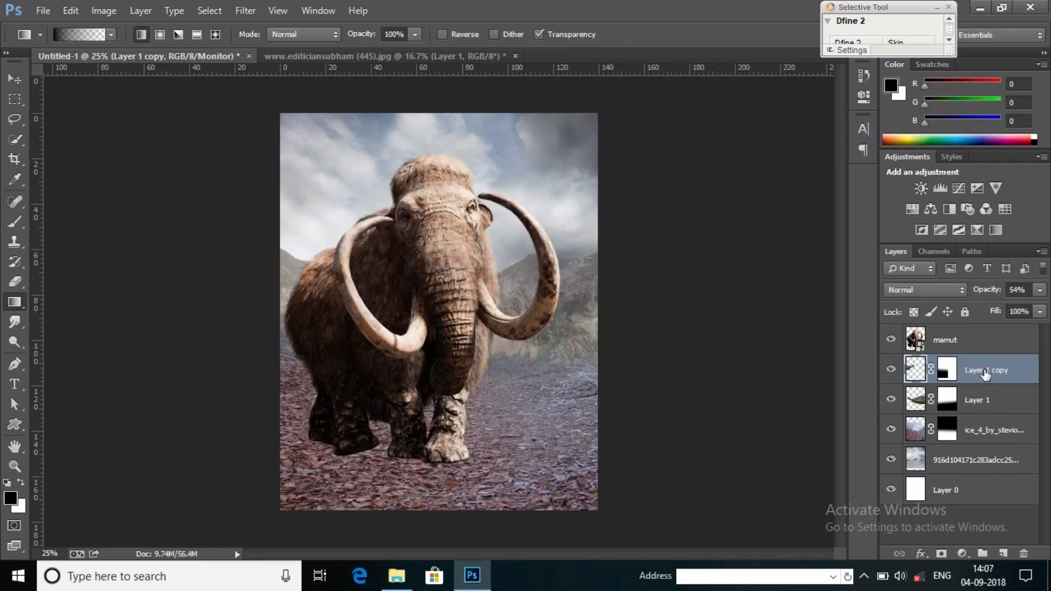
Group all background layers down to the clouds into a group named 'BG'.
{"action": "left_click", "coordinate": [963, 454]}
{"action": "left_click", "coordinate": [977, 370], "text": "shift"}
{"action": "right_click", "coordinate": [988, 406]}
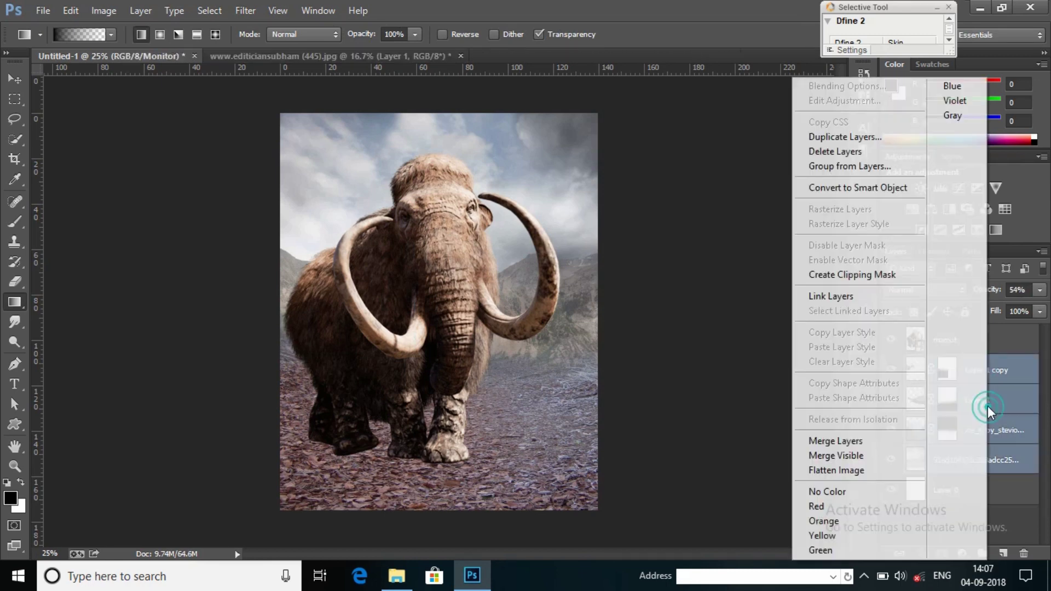
{"action": "left_click", "coordinate": [857, 175]}
{"action": "type", "text": "BG"}
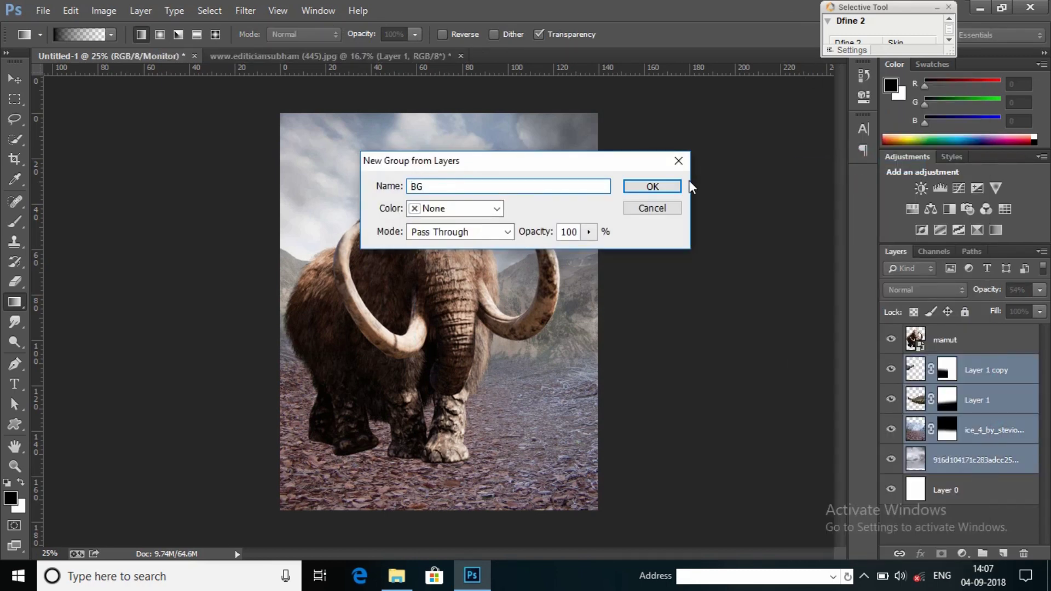
{"action": "left_click", "coordinate": [652, 186]}
{"action": "left_click", "coordinate": [968, 340]}
Open the photo of the man and refine the edges of his layer mask.
{"action": "left_click", "coordinate": [397, 575]}
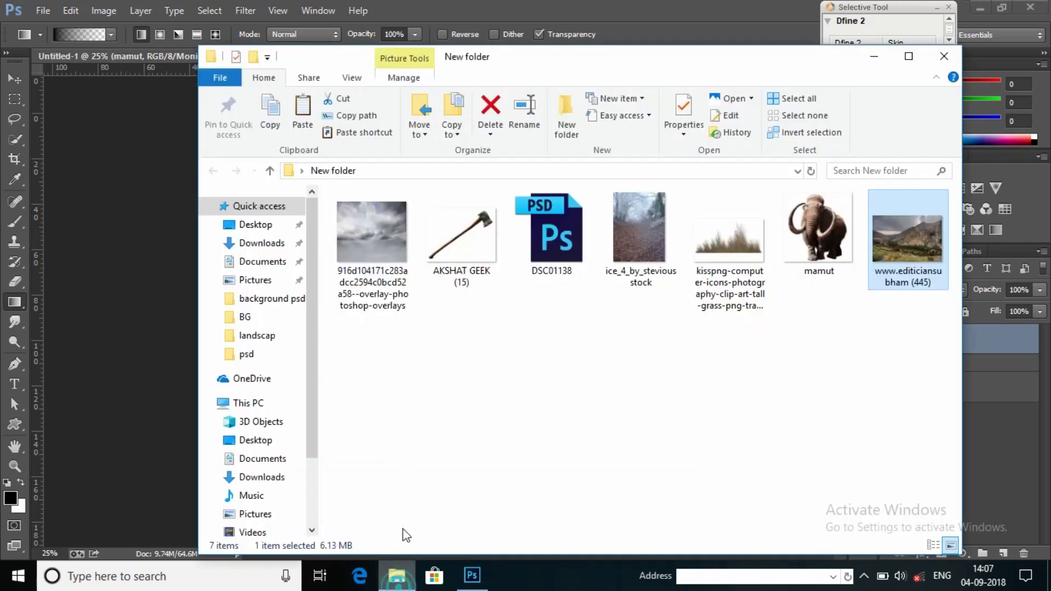
{"action": "left_click", "coordinate": [667, 1]}
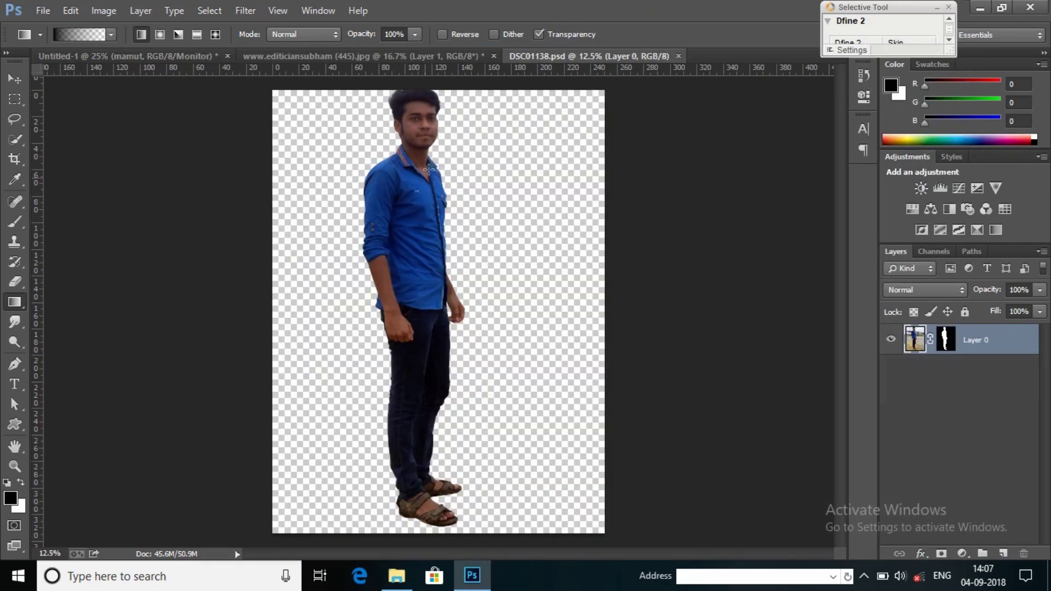
{"action": "left_click", "coordinate": [15, 466]}
{"action": "left_click_drag", "start_coordinate": [389, 119], "coordinate": [423, 215]}
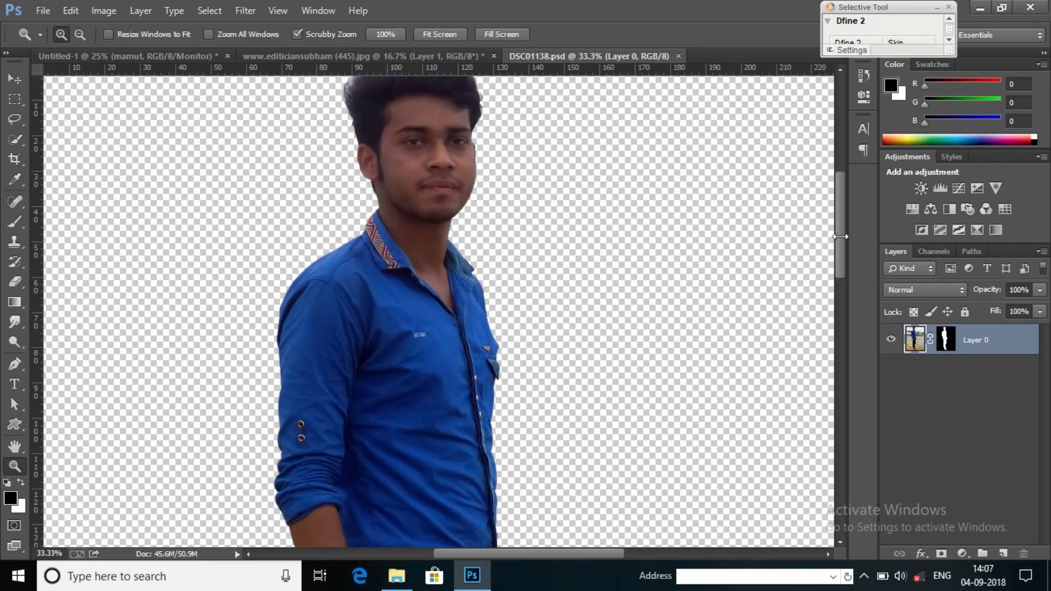
{"action": "left_click", "coordinate": [423, 215]}
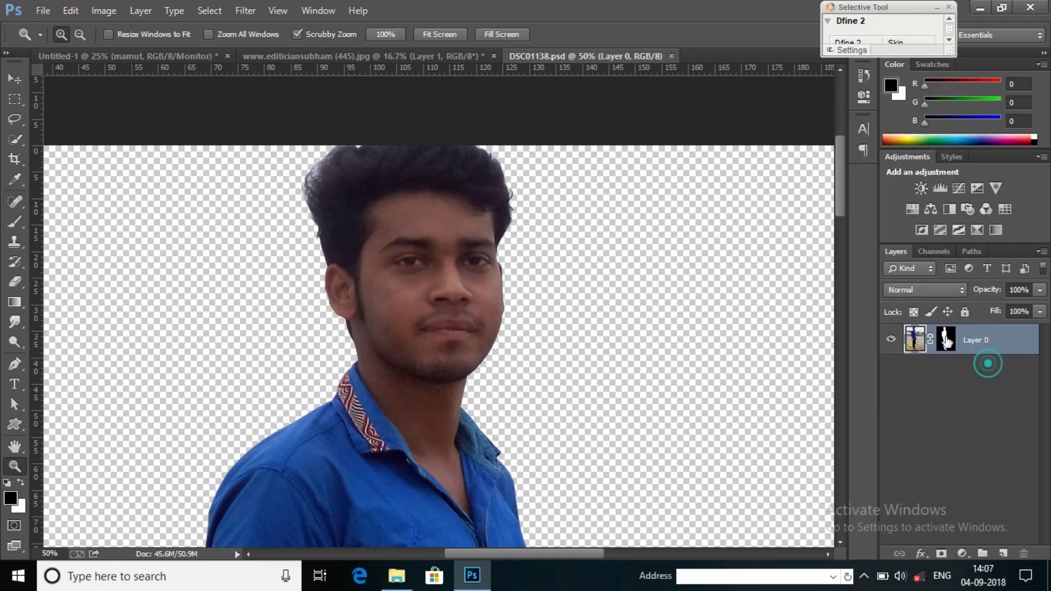
{"action": "right_click", "coordinate": [955, 342]}
{"action": "left_click", "coordinate": [934, 465]}
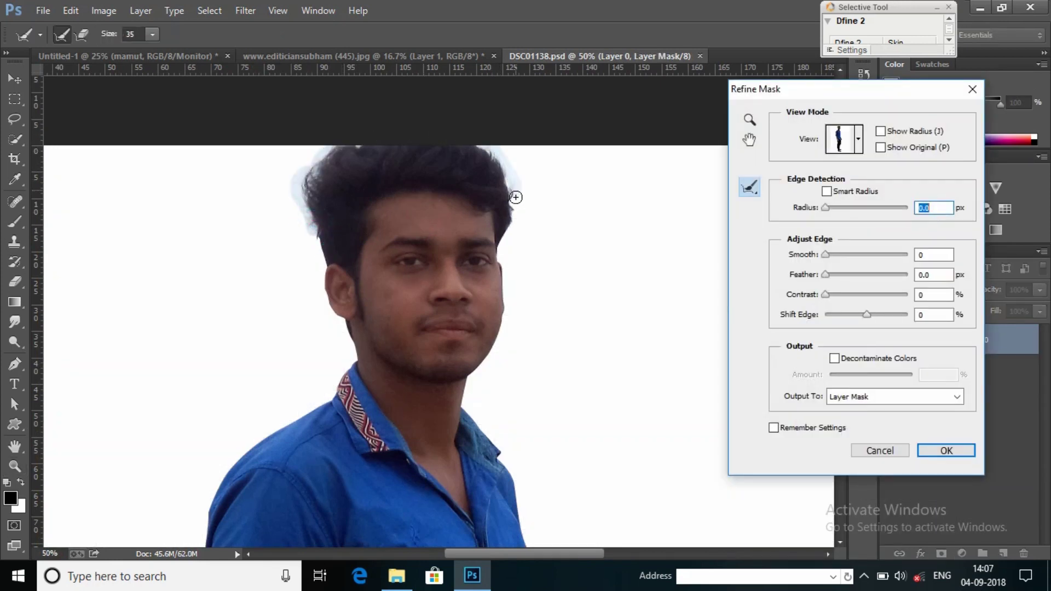
{"action": "left_click", "coordinate": [946, 450]}
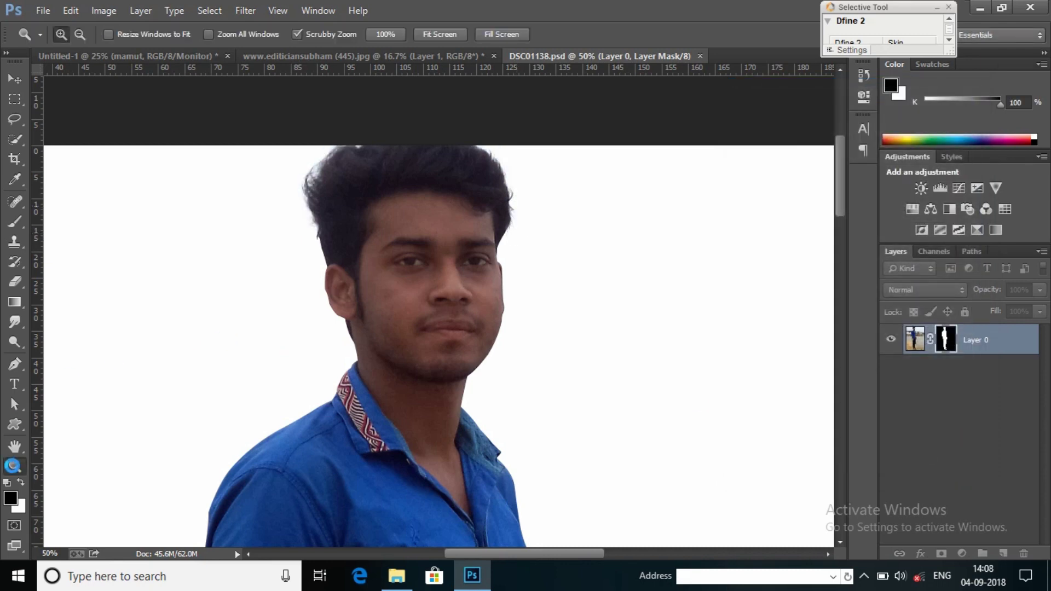
Fit the cut-out on screen and drag the masked man into the poster document.
{"action": "right_click", "coordinate": [404, 227]}
{"action": "left_click", "coordinate": [416, 239]}
{"action": "right_click", "coordinate": [387, 136]}
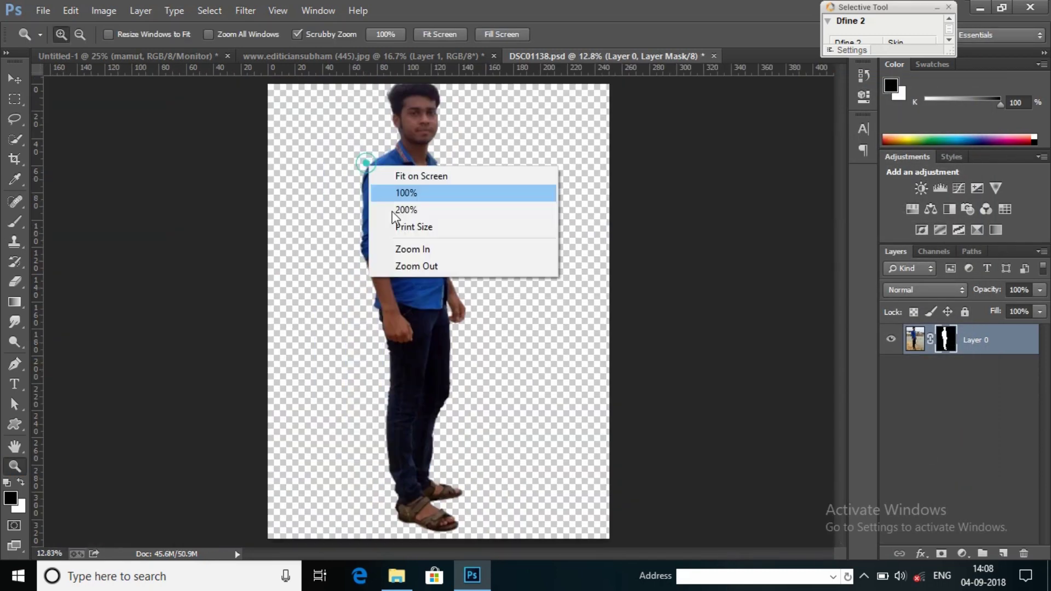
{"action": "key", "text": "Escape"}
{"action": "key", "text": "v"}
{"action": "left_click_drag", "start_coordinate": [405, 246], "coordinate": [328, 274]}
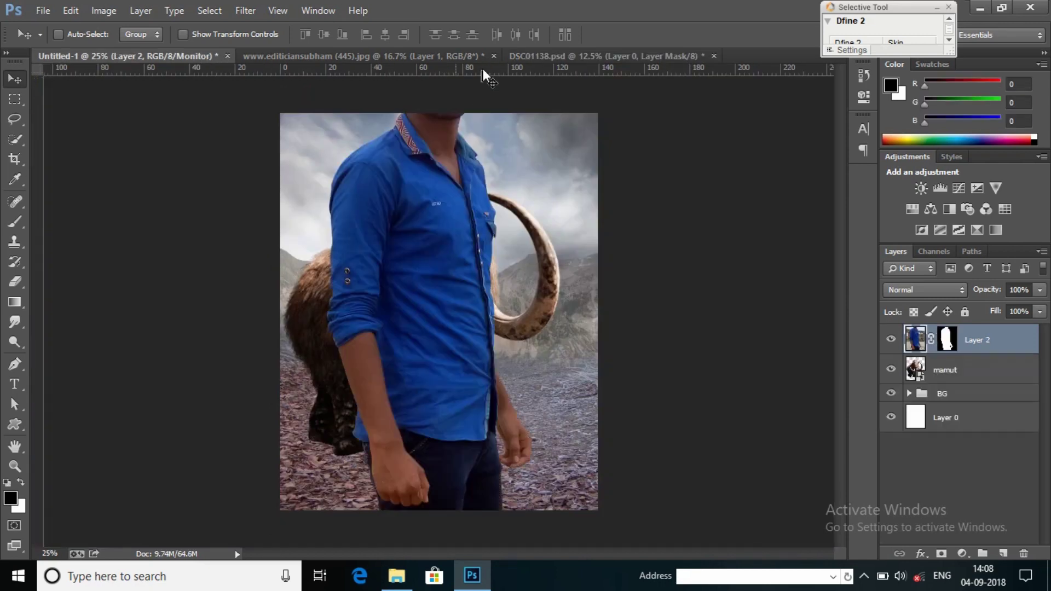
Close the spare image unsaved, then shrink the man and position him before the mammoth.
{"action": "left_click", "coordinate": [482, 56]}
{"action": "left_click", "coordinate": [531, 227]}
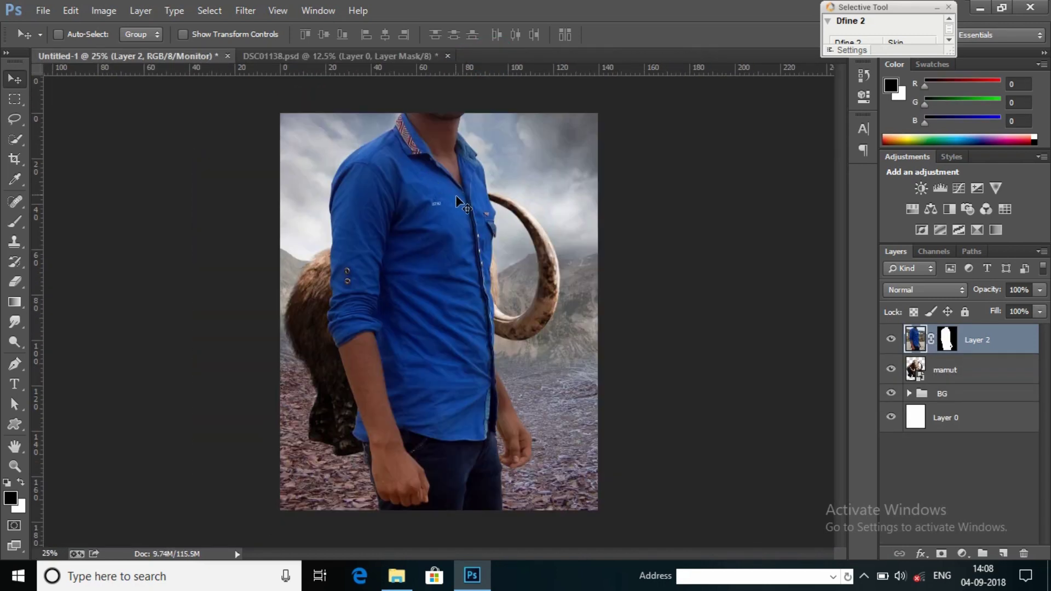
{"action": "key", "text": "ctrl+t"}
{"action": "mouse_move", "coordinate": [455, 168]}
{"action": "left_mouse_down"}
{"action": "mouse_move", "coordinate": [481, 312]}
{"action": "mouse_move", "coordinate": [454, 175]}
{"action": "left_mouse_up"}
{"action": "left_click_drag", "start_coordinate": [174, 131], "coordinate": [470, 306]}
{"action": "mouse_move", "coordinate": [542, 476]}
{"action": "left_mouse_down"}
{"action": "mouse_move", "coordinate": [344, 164]}
{"action": "mouse_move", "coordinate": [205, 120]}
{"action": "mouse_move", "coordinate": [340, 182]}
{"action": "mouse_move", "coordinate": [412, 262]}
{"action": "left_mouse_up"}
{"action": "left_click_drag", "start_coordinate": [444, 315], "coordinate": [424, 304]}
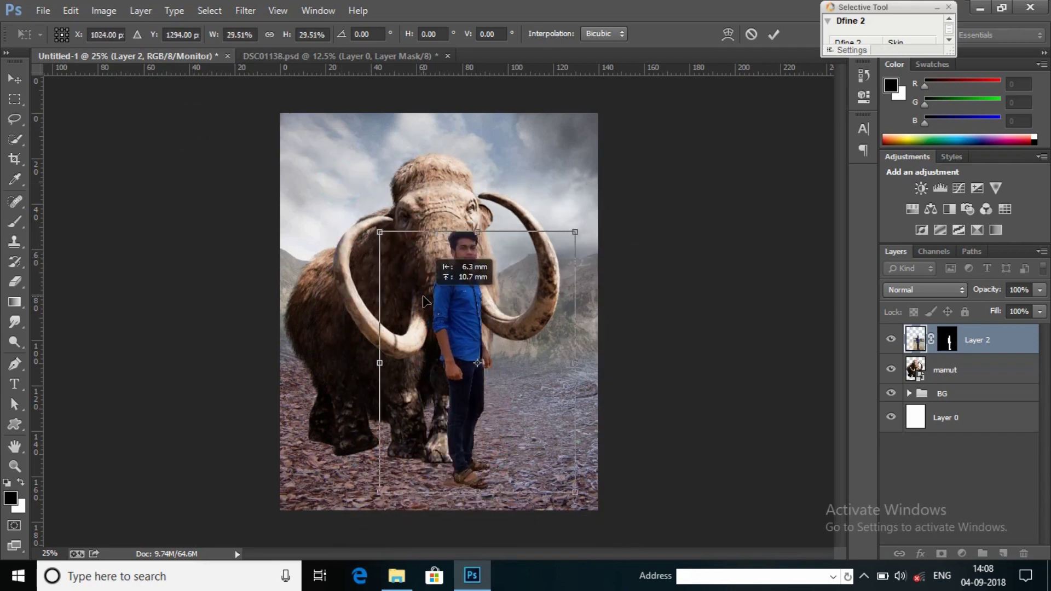
{"action": "left_click_drag", "start_coordinate": [374, 243], "coordinate": [358, 221]}
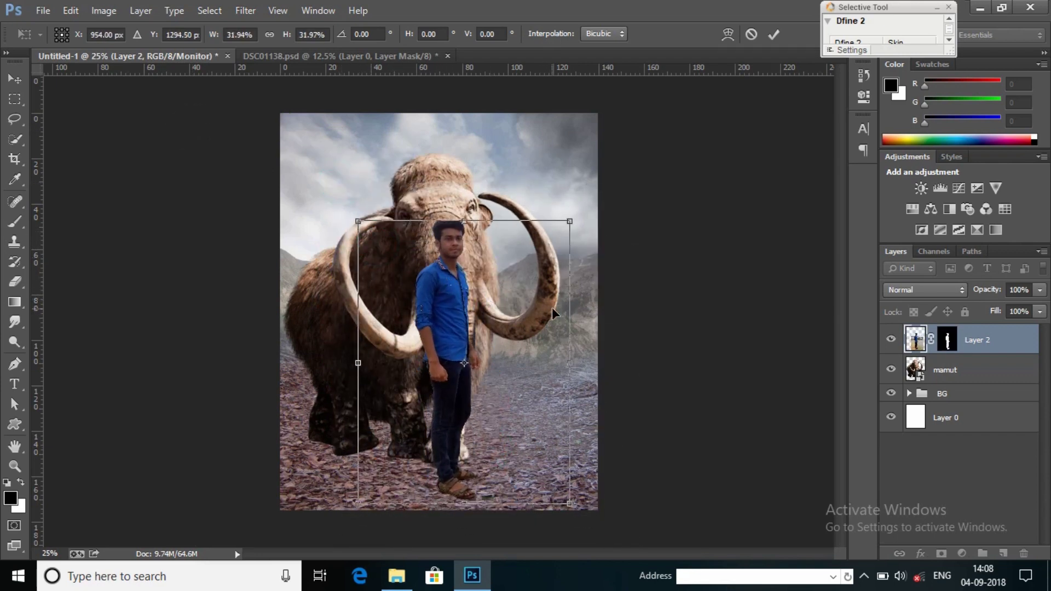
{"action": "key", "text": "Return"}
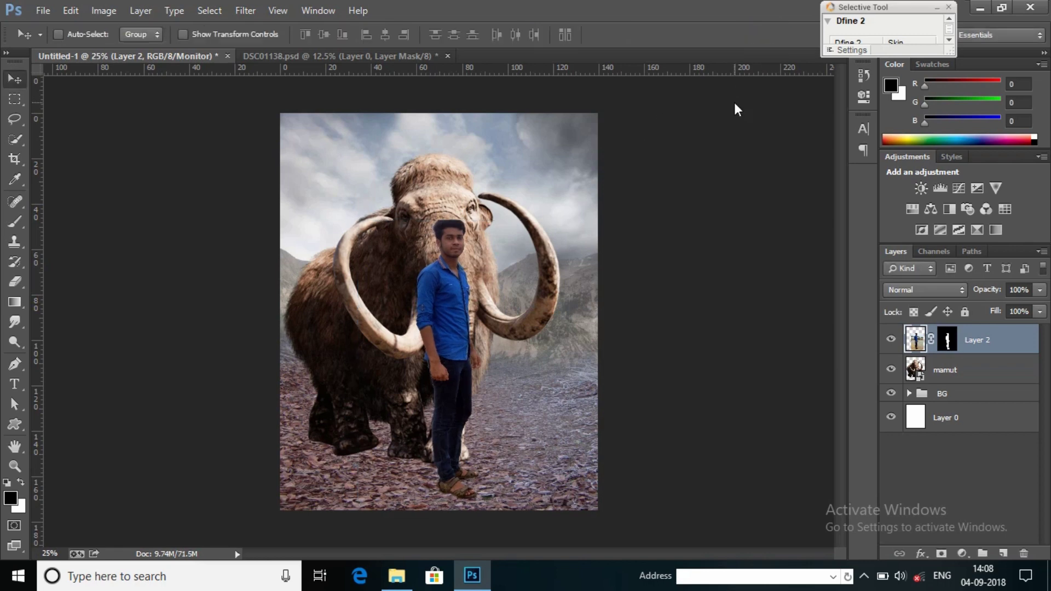
{"action": "key", "text": "shift+Right"}
{"action": "key", "text": "shift+Right"}
{"action": "key", "text": "shift+Right"}
{"action": "key", "text": "shift+Right"}
{"action": "key", "text": "shift+Right"}
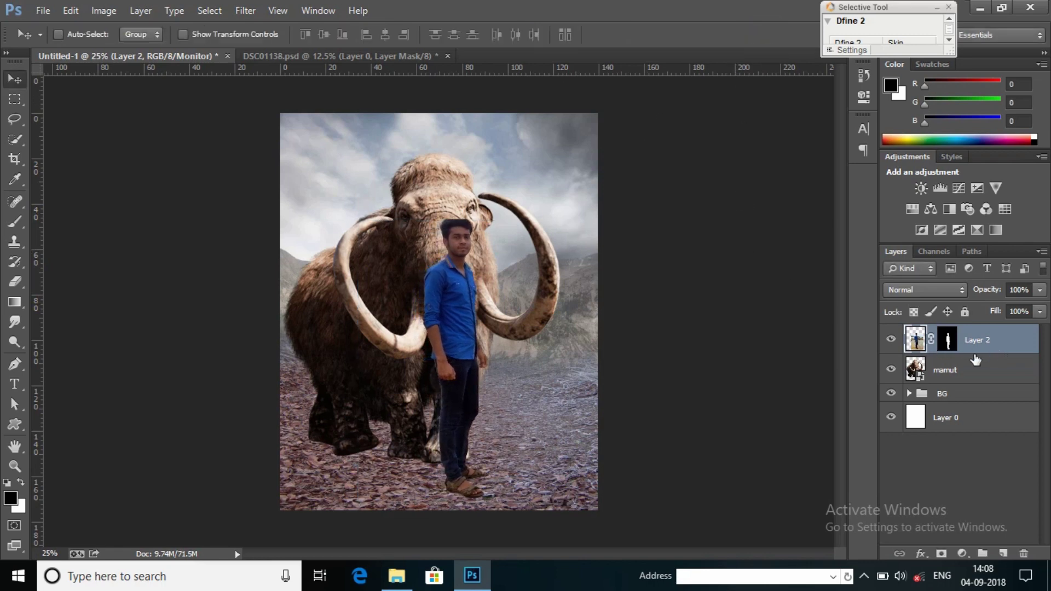
Resize and reposition the man and mammoth layers together.
{"action": "left_click", "coordinate": [964, 377], "text": "ctrl"}
{"action": "key", "text": "ctrl+t"}
{"action": "left_click_drag", "start_coordinate": [576, 151], "coordinate": [564, 176]}
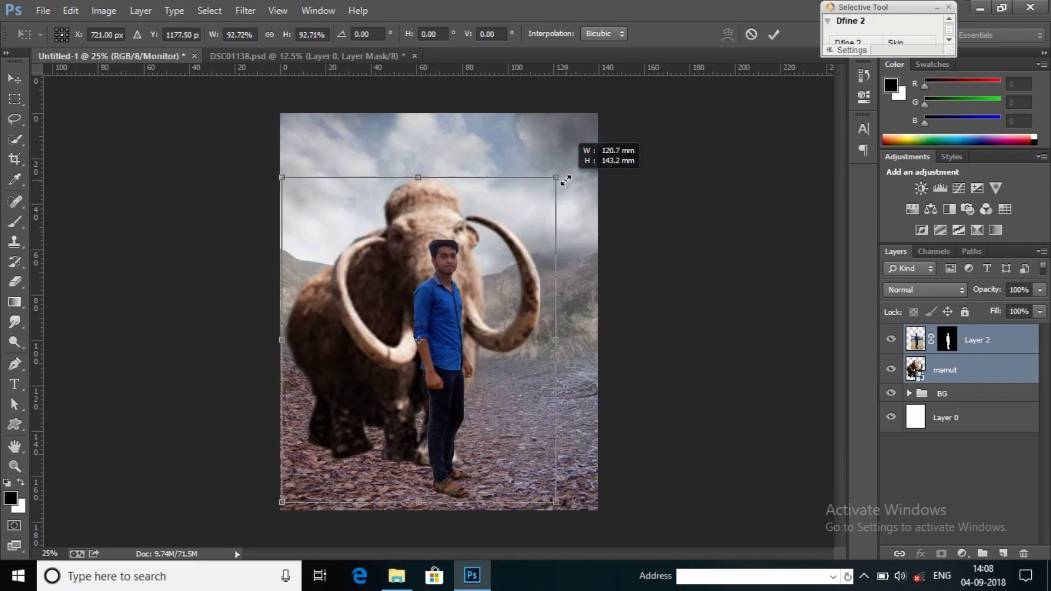
{"action": "left_click_drag", "start_coordinate": [479, 289], "coordinate": [501, 277]}
{"action": "left_click_drag", "start_coordinate": [303, 163], "coordinate": [290, 147]}
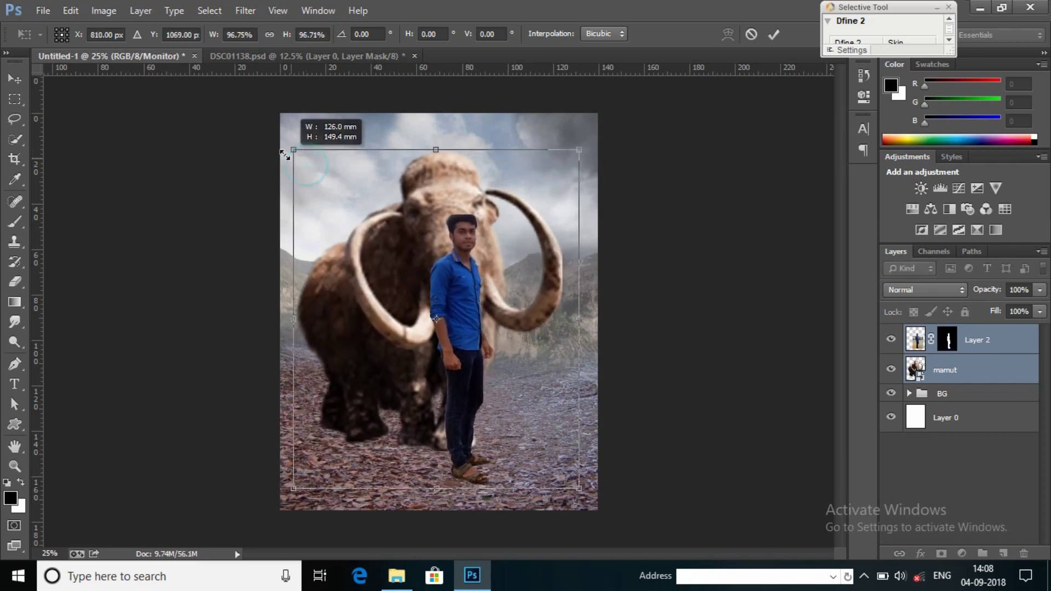
{"action": "key", "text": "Return"}
Enlarge the mamut layer alone and move it to loom behind the man.
{"action": "left_click", "coordinate": [977, 370]}
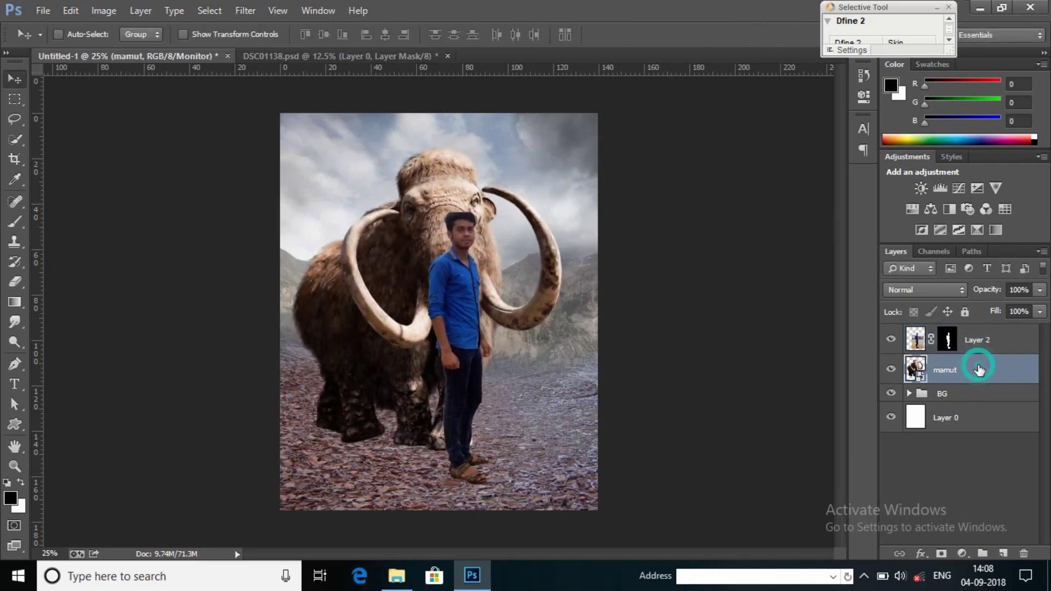
{"action": "key", "text": "ctrl+t"}
{"action": "left_click_drag", "start_coordinate": [527, 342], "coordinate": [502, 361]}
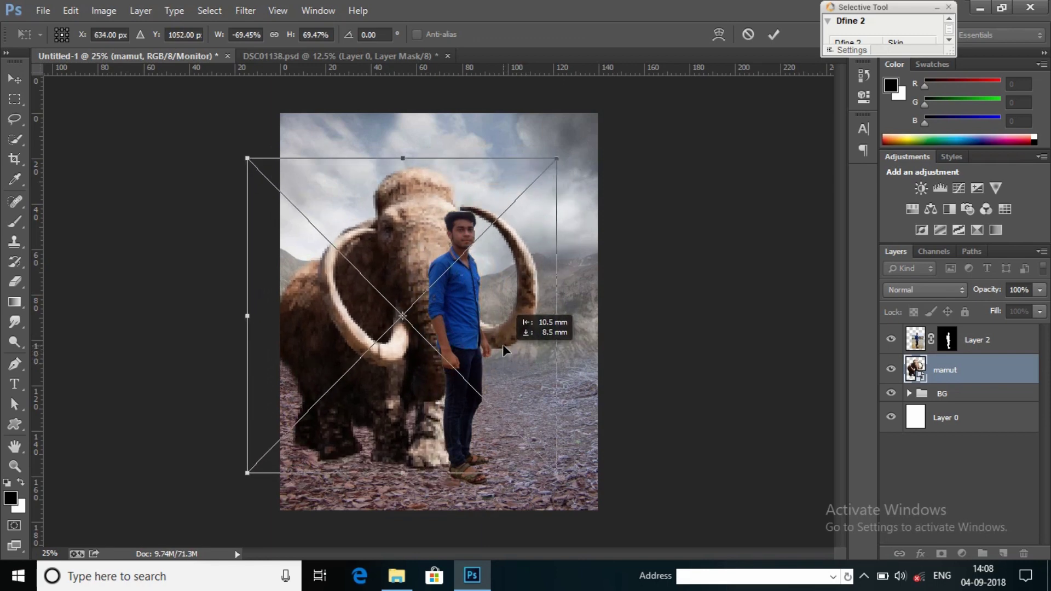
{"action": "left_click_drag", "start_coordinate": [558, 158], "coordinate": [582, 138]}
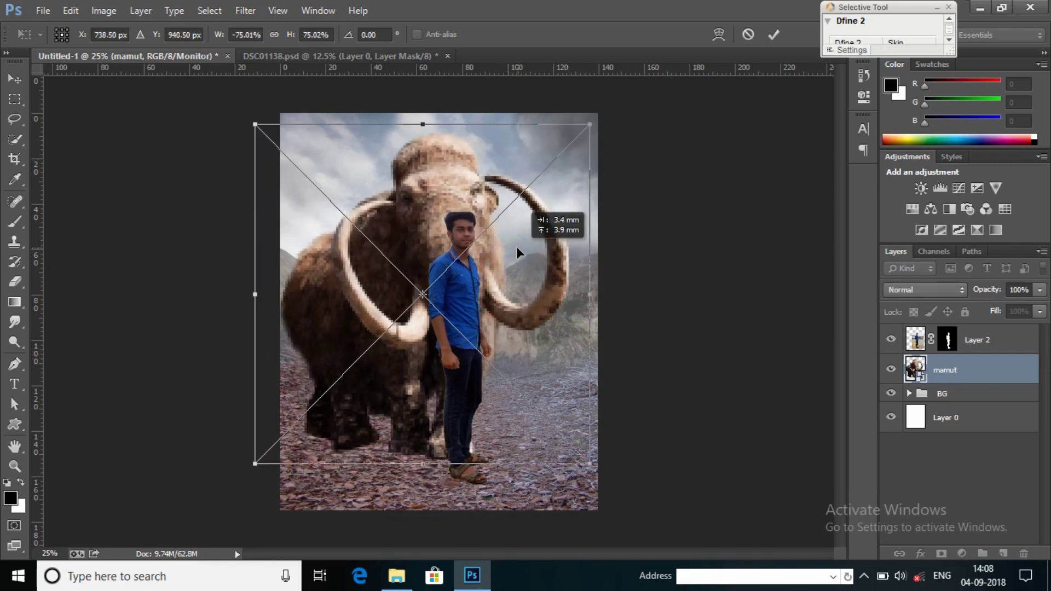
{"action": "left_click_drag", "start_coordinate": [506, 257], "coordinate": [512, 251]}
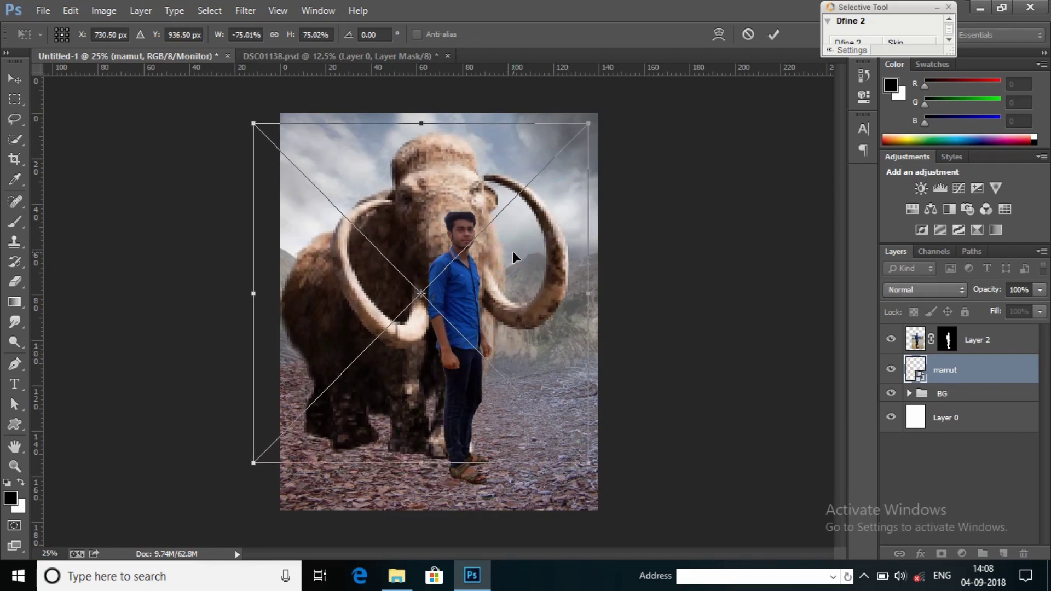
{"action": "left_click", "coordinate": [768, 37]}
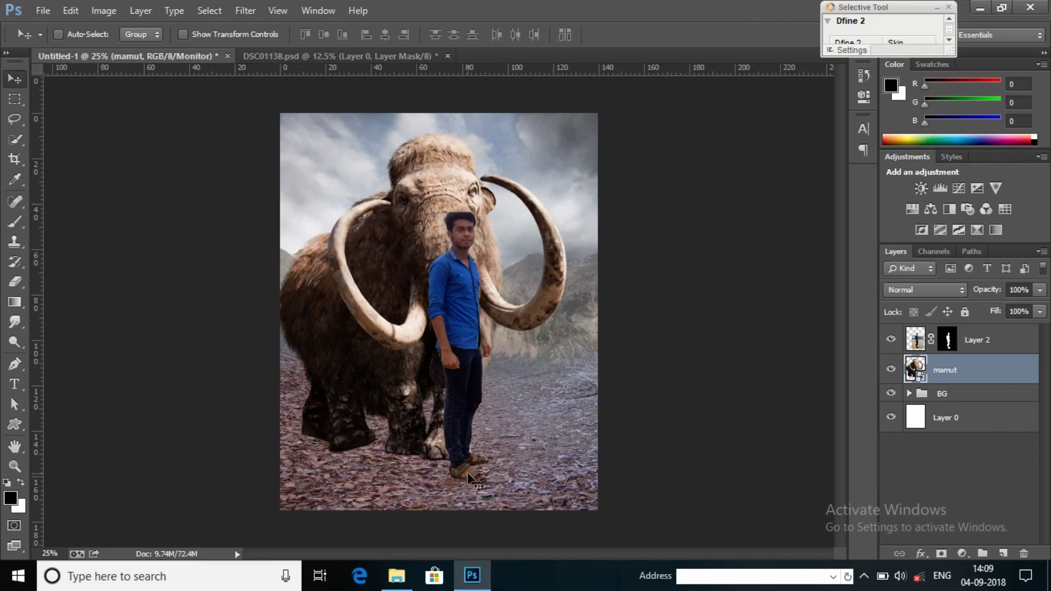
Zoom in on the man's head and rasterize the mamut layer.
{"action": "key", "text": "z"}
{"action": "right_click", "coordinate": [500, 186]}
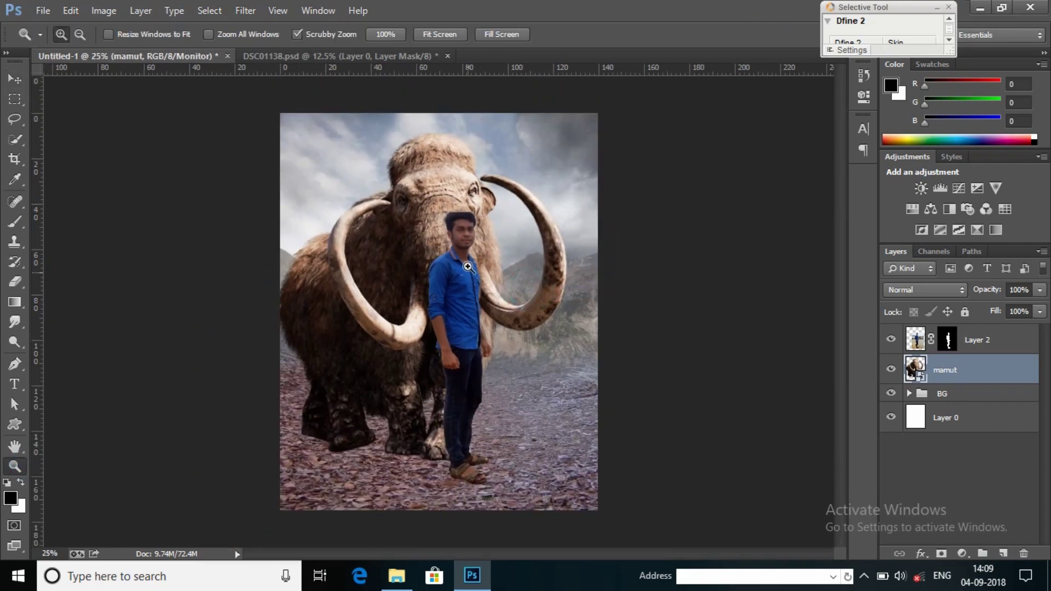
{"action": "left_click", "coordinate": [478, 260]}
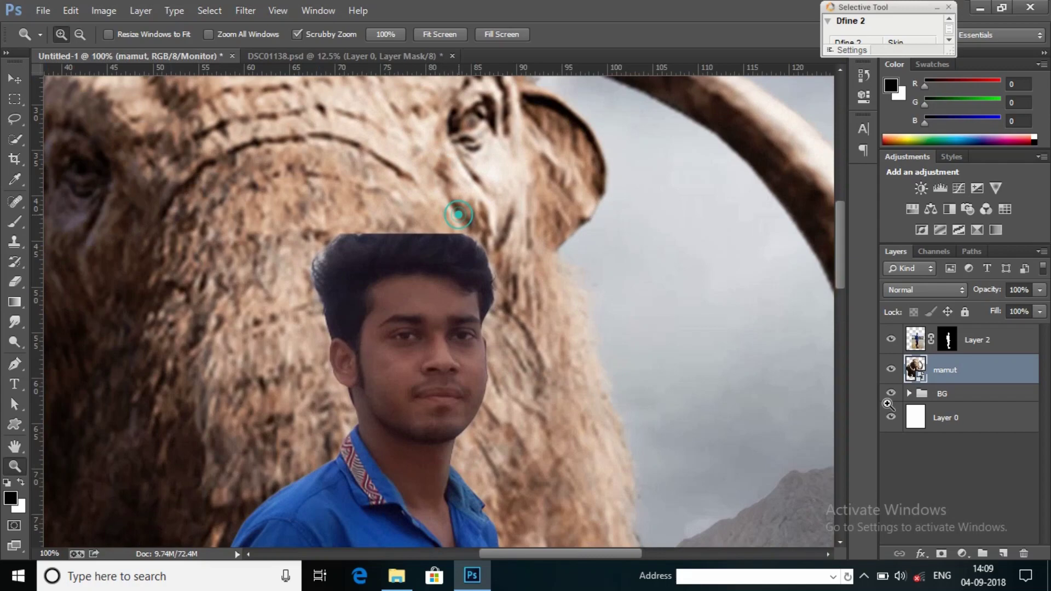
{"action": "right_click", "coordinate": [963, 371]}
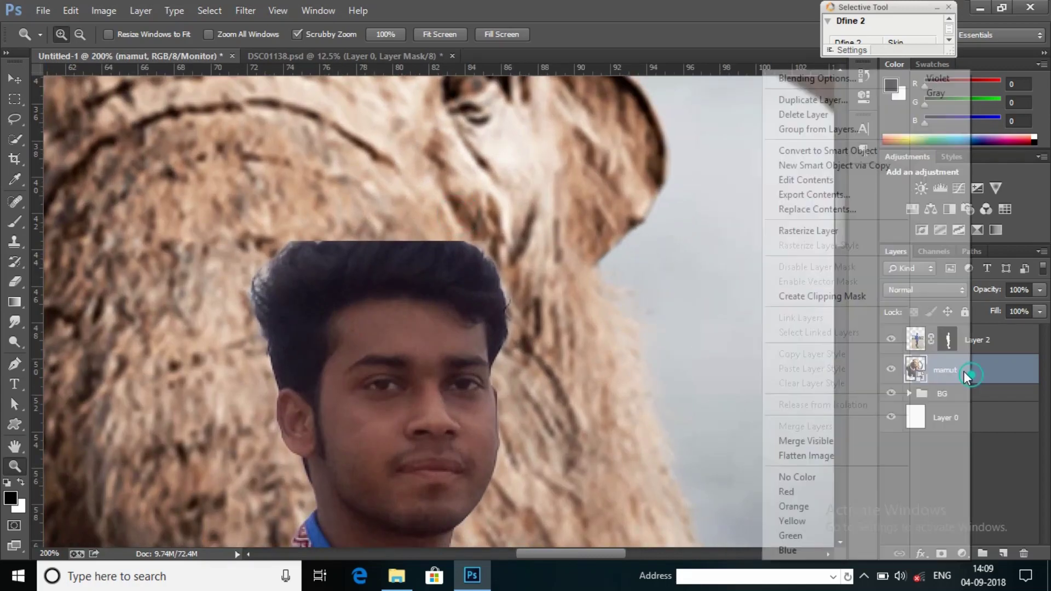
{"action": "left_click", "coordinate": [841, 230]}
Apply the man's Layer 2 mask permanently and add a new empty layer above it.
{"action": "left_click", "coordinate": [947, 340]}
{"action": "right_click", "coordinate": [948, 340]}
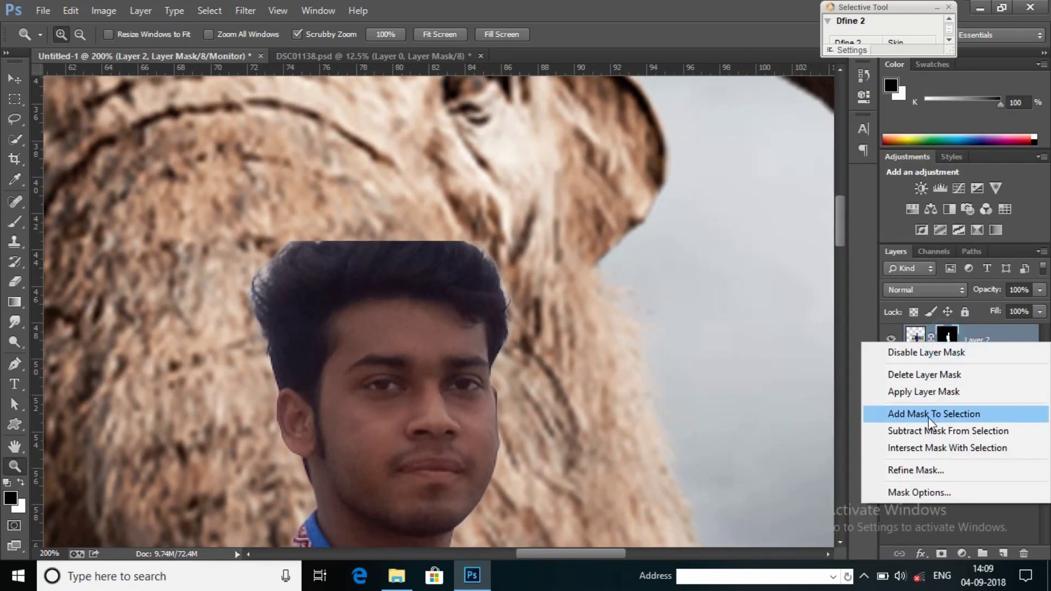
{"action": "left_click", "coordinate": [924, 392]}
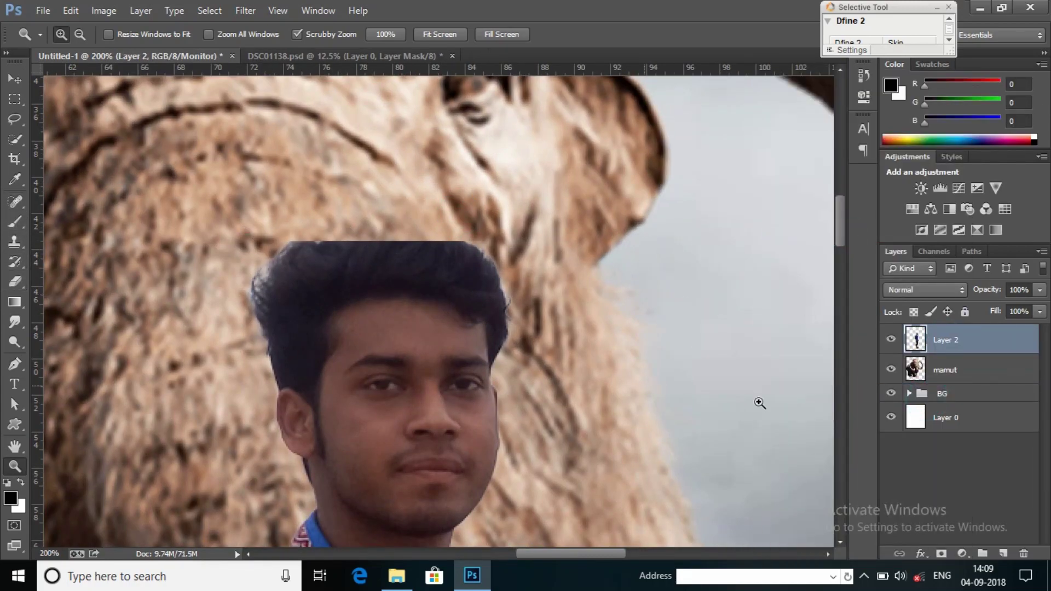
{"action": "left_click", "coordinate": [997, 552]}
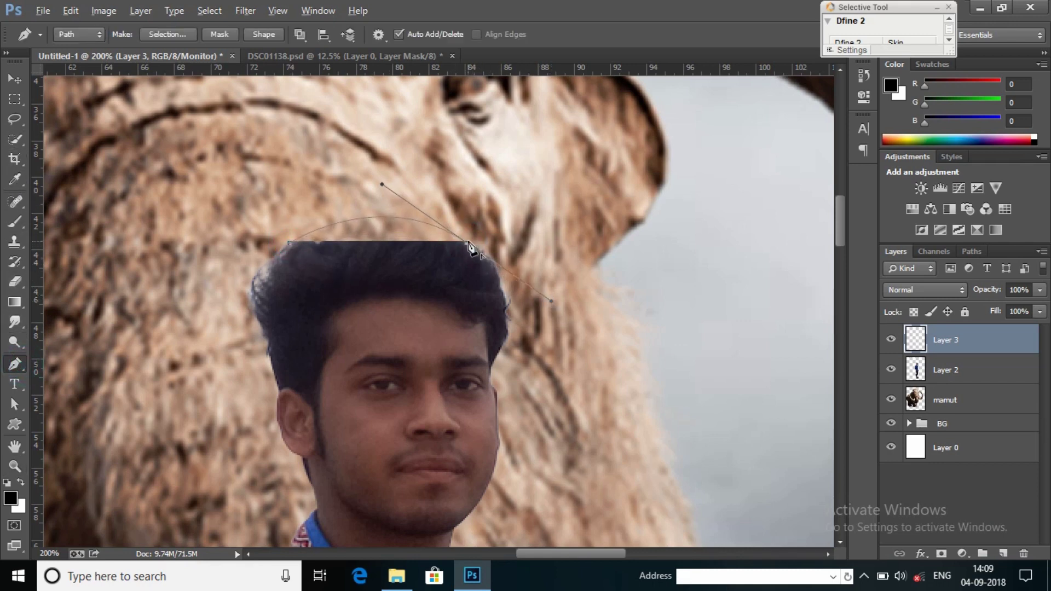
Convert the hairline path above the head into a selection.
{"action": "right_click", "coordinate": [352, 240]}
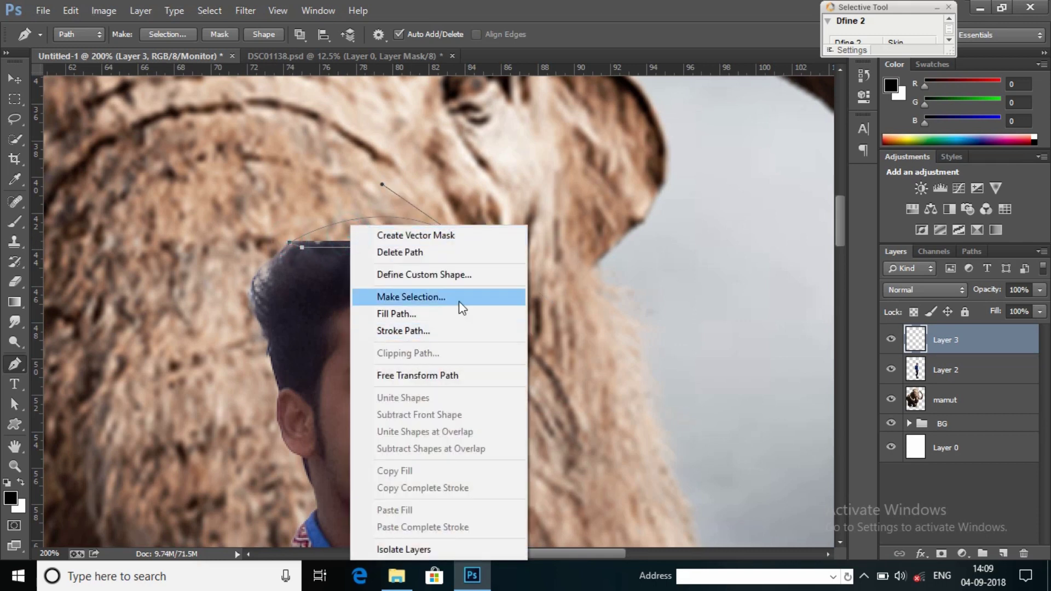
{"action": "left_click", "coordinate": [432, 305]}
{"action": "left_click", "coordinate": [612, 159]}
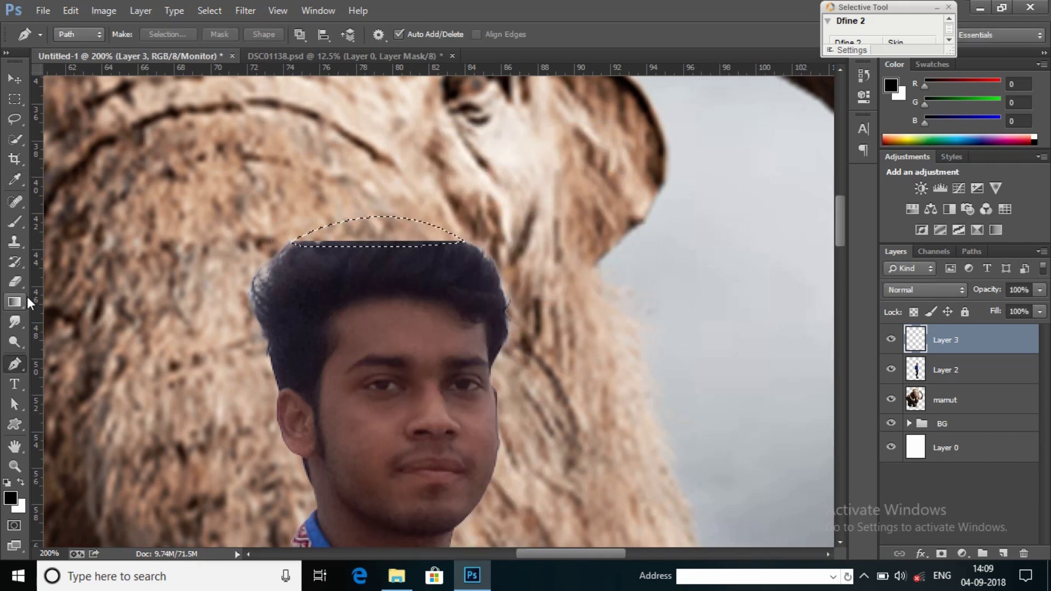
Clone Stamp hair sampled from the man's head into the selection to round his crown.
{"action": "left_click", "coordinate": [15, 241]}
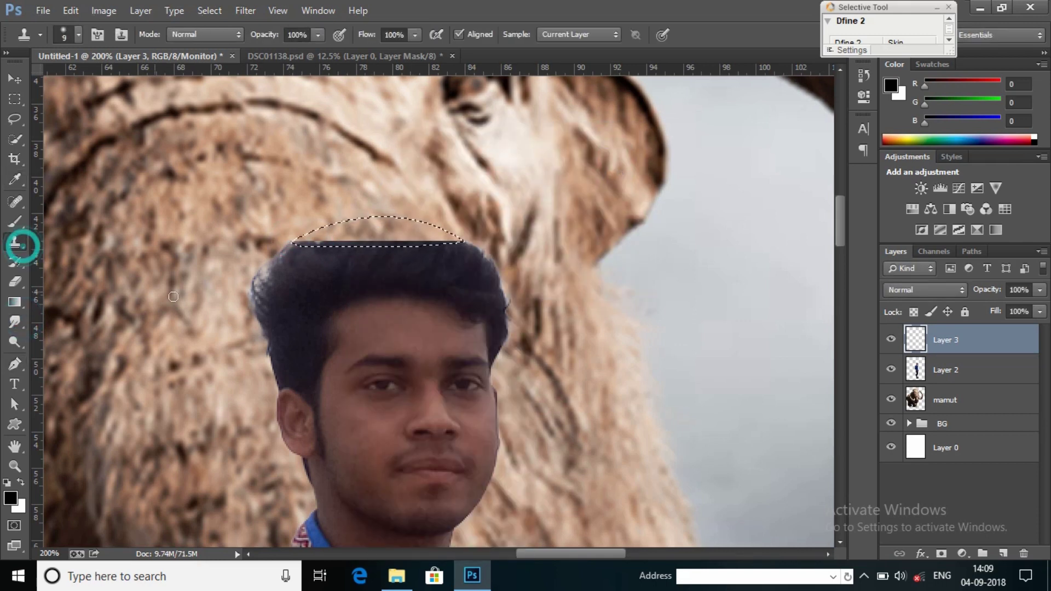
{"action": "left_click", "coordinate": [317, 263], "text": "alt"}
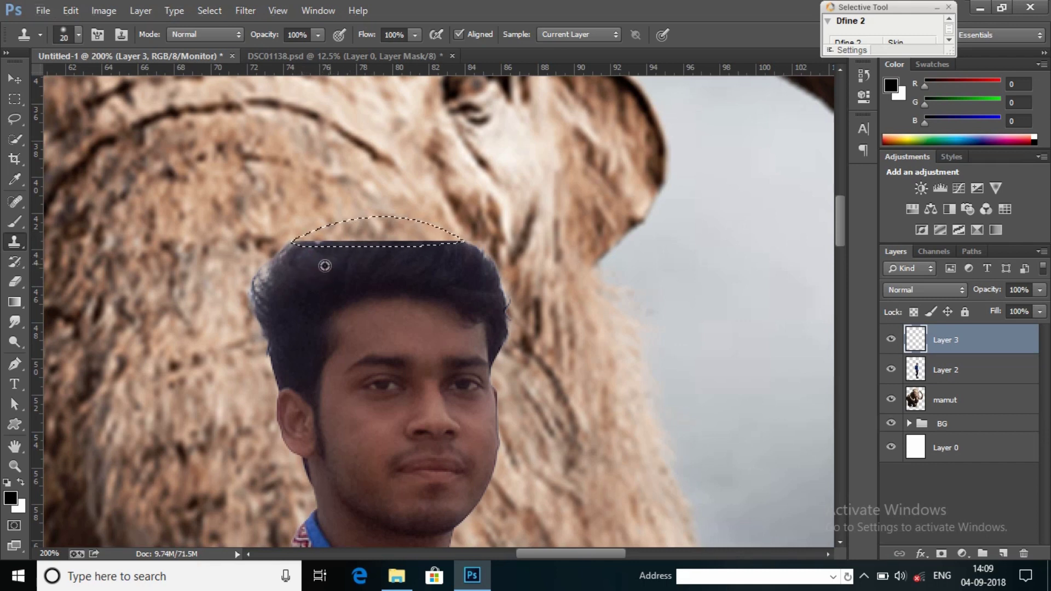
{"action": "left_click", "coordinate": [367, 226]}
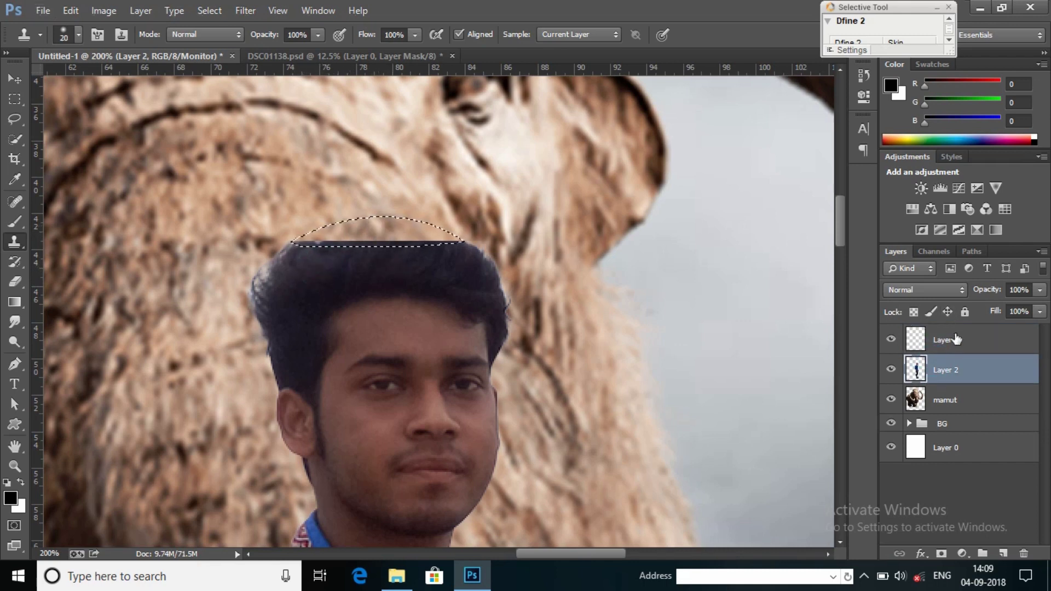
{"action": "mouse_move", "coordinate": [331, 228]}
{"action": "left_mouse_down"}
{"action": "mouse_move", "coordinate": [317, 235]}
{"action": "mouse_move", "coordinate": [469, 237]}
{"action": "left_mouse_up"}
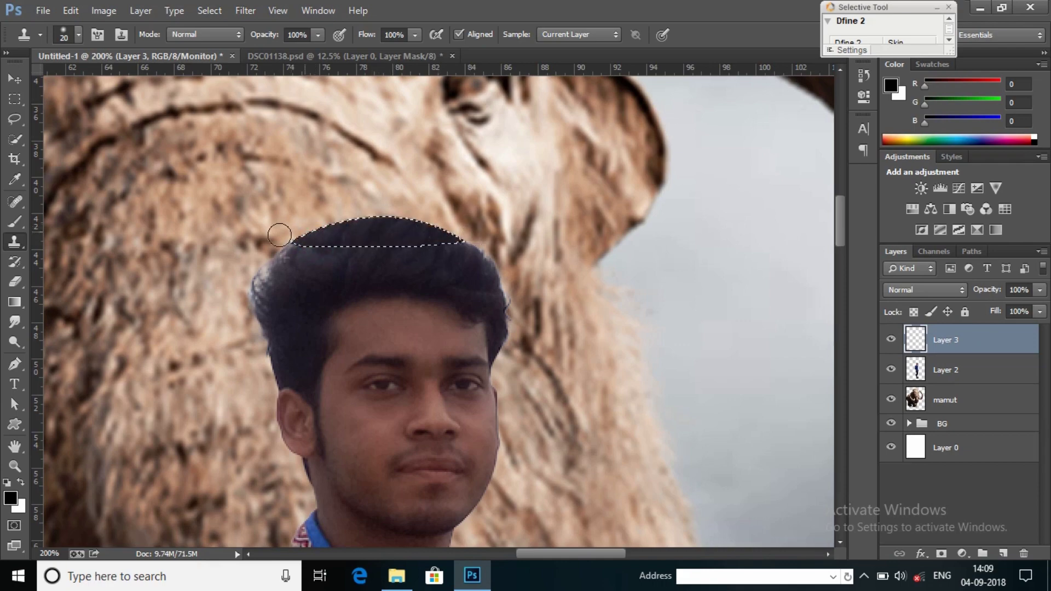
Brighten the cloned hair to brightness 58 with slightly higher contrast.
{"action": "left_click", "coordinate": [103, 11]}
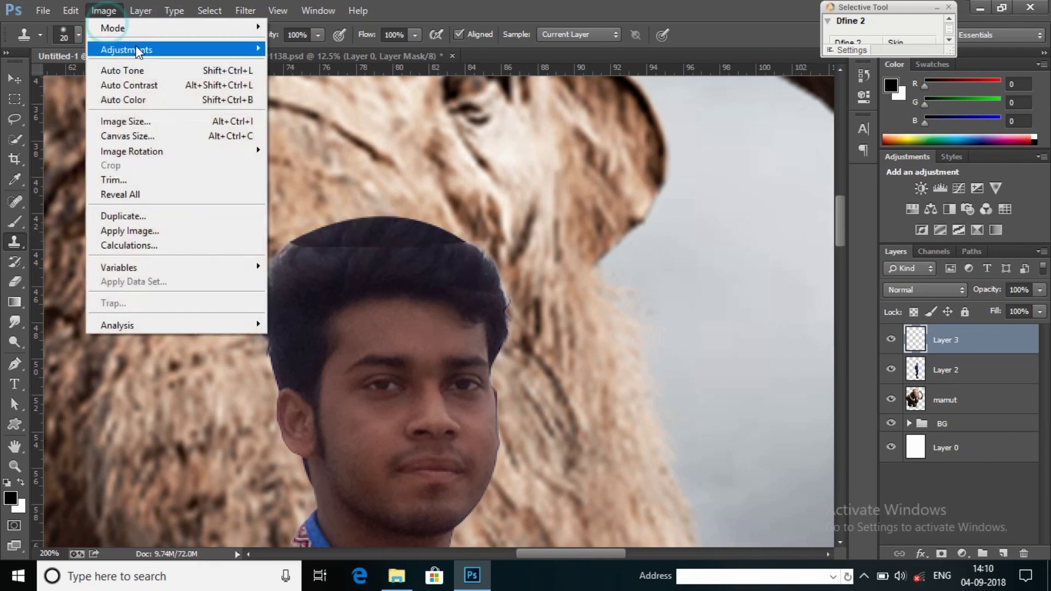
{"action": "left_click", "coordinate": [356, 47]}
{"action": "left_click_drag", "start_coordinate": [835, 176], "coordinate": [866, 176]}
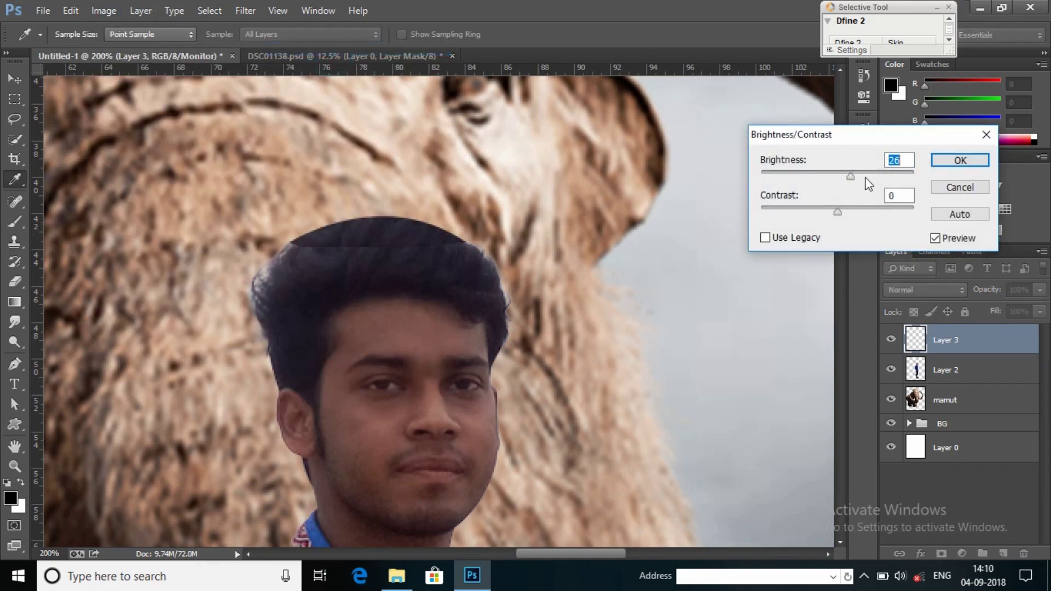
{"action": "left_click_drag", "start_coordinate": [837, 212], "coordinate": [840, 216]}
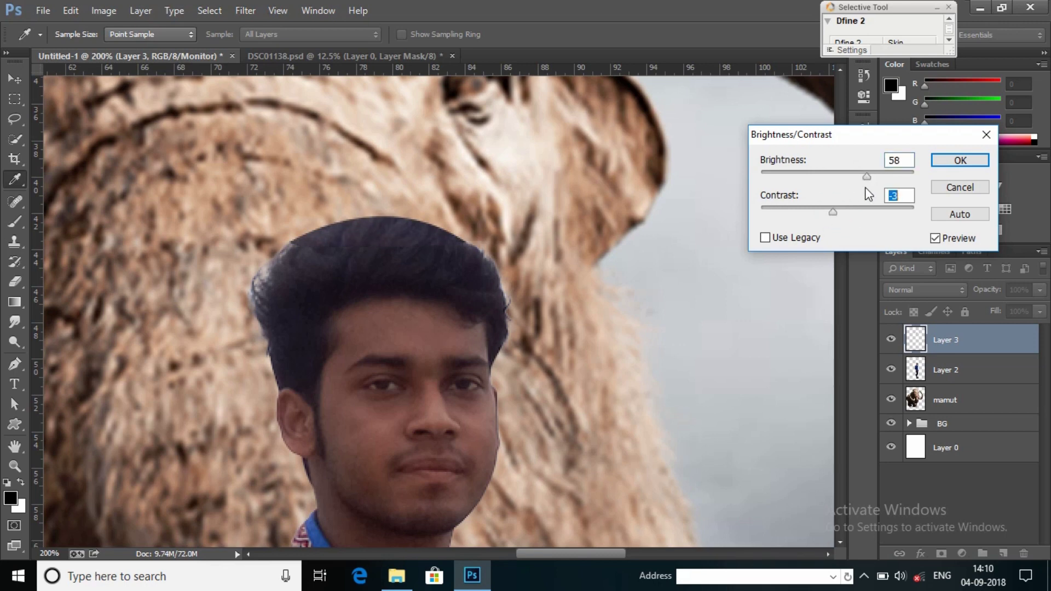
{"action": "key", "text": "Return"}
Merge the hair layer and the man's layer into Layer 3.
{"action": "left_click", "coordinate": [975, 382], "text": "shift"}
{"action": "right_click", "coordinate": [975, 382]}
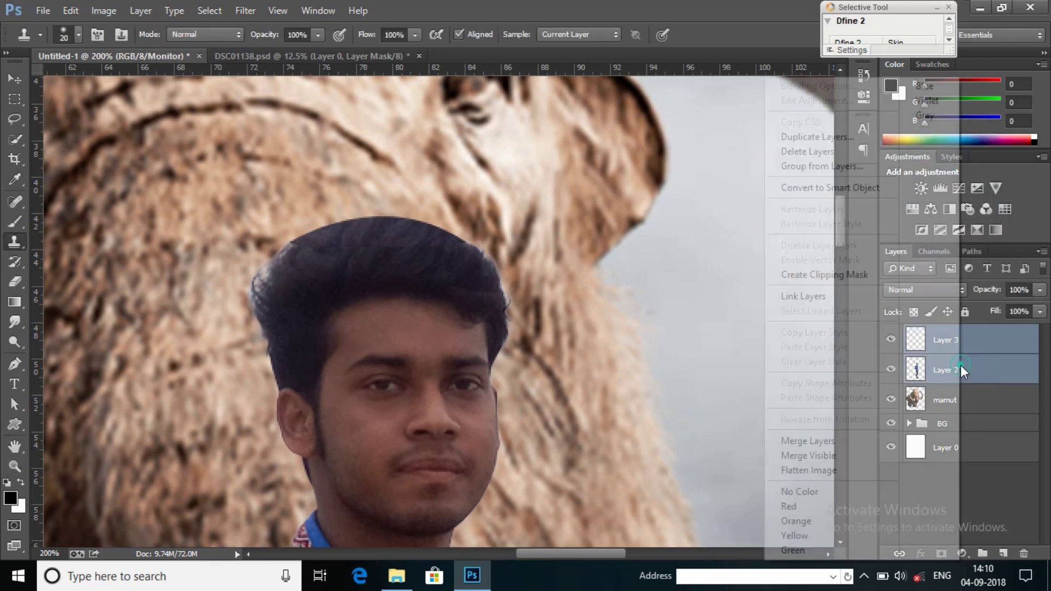
{"action": "left_click", "coordinate": [805, 436]}
Zoom around the poster, fitting it on screen and checking it at 25% and 33%.
{"action": "key", "text": "z"}
{"action": "right_click", "coordinate": [446, 334]}
{"action": "left_click", "coordinate": [491, 333]}
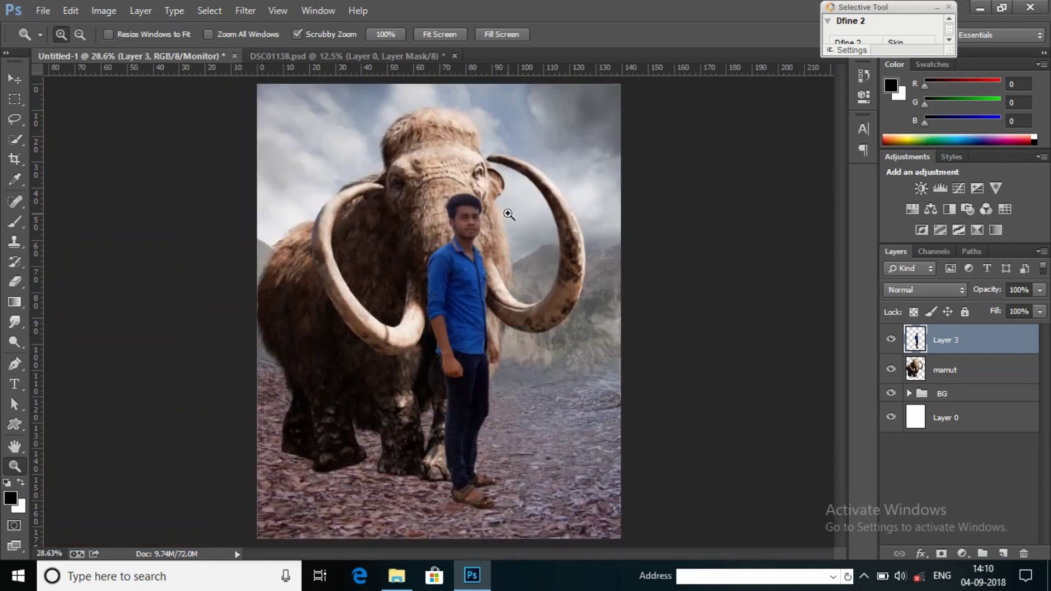
{"action": "left_click", "coordinate": [499, 183]}
{"action": "right_click", "coordinate": [500, 183]}
{"action": "left_click", "coordinate": [534, 289]}
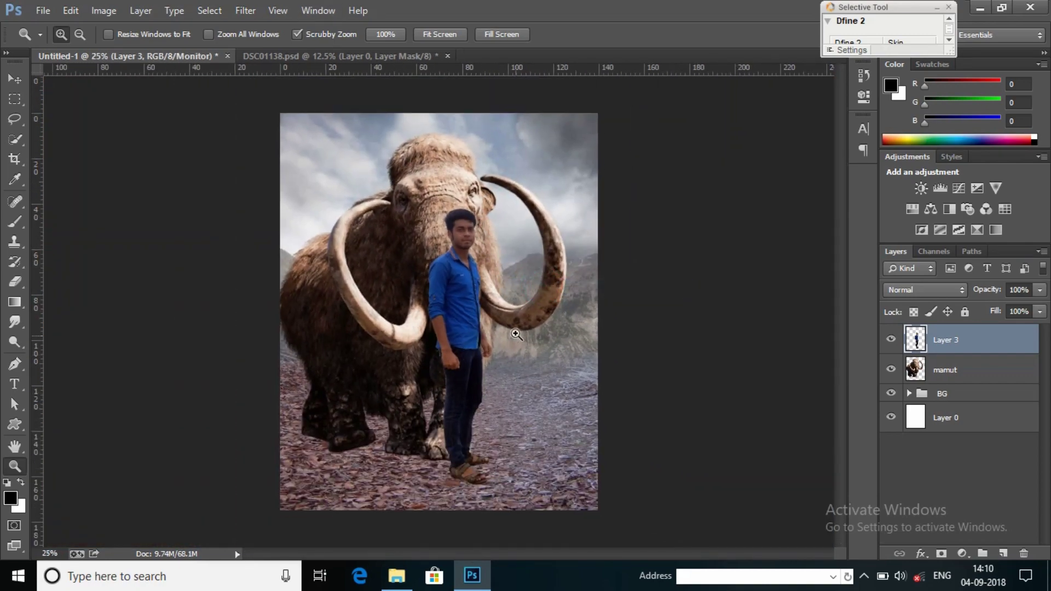
{"action": "left_click", "coordinate": [484, 284]}
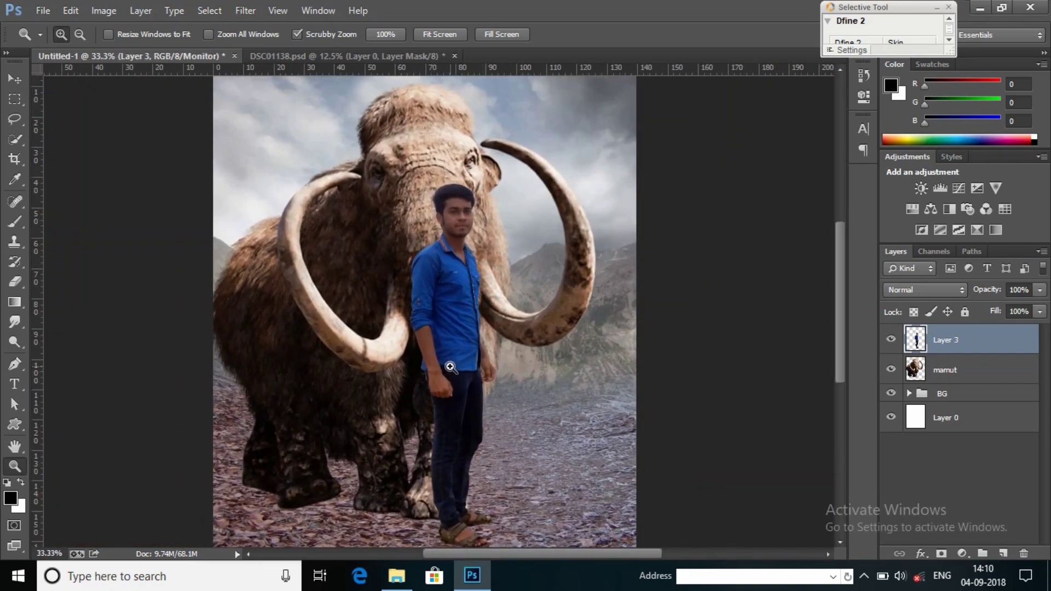
{"action": "right_click", "coordinate": [417, 322]}
{"action": "left_click", "coordinate": [464, 401]}
{"action": "right_click", "coordinate": [454, 300]}
{"action": "left_click", "coordinate": [464, 309]}
{"action": "right_click", "coordinate": [476, 300]}
Place the tall-grass PNG and scale it across the bottom of the poster.
{"action": "left_click", "coordinate": [504, 406]}
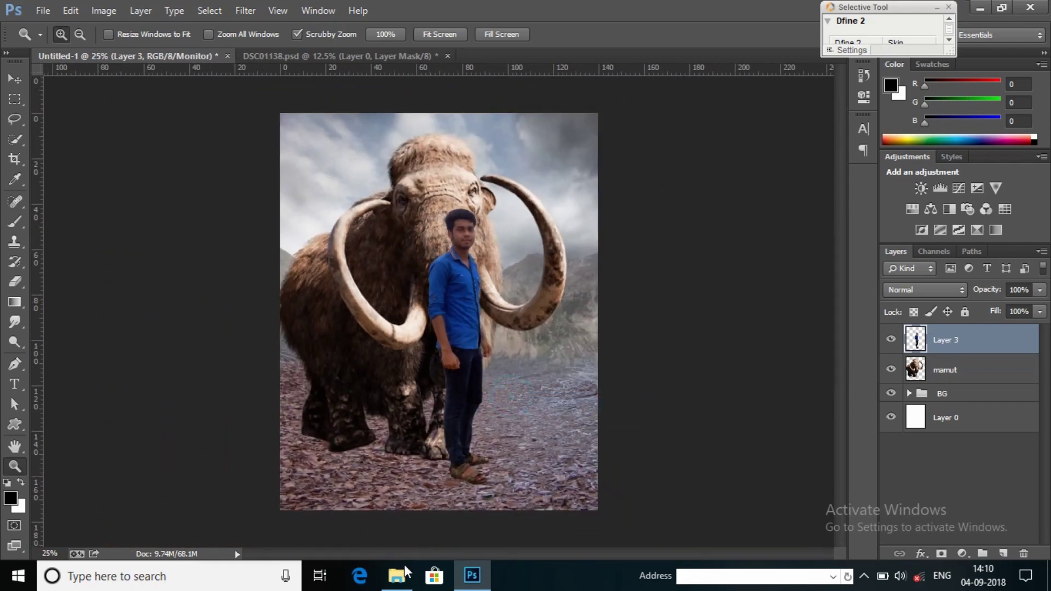
{"action": "left_click", "coordinate": [396, 575]}
{"action": "left_click_drag", "start_coordinate": [739, 230], "coordinate": [114, 224]}
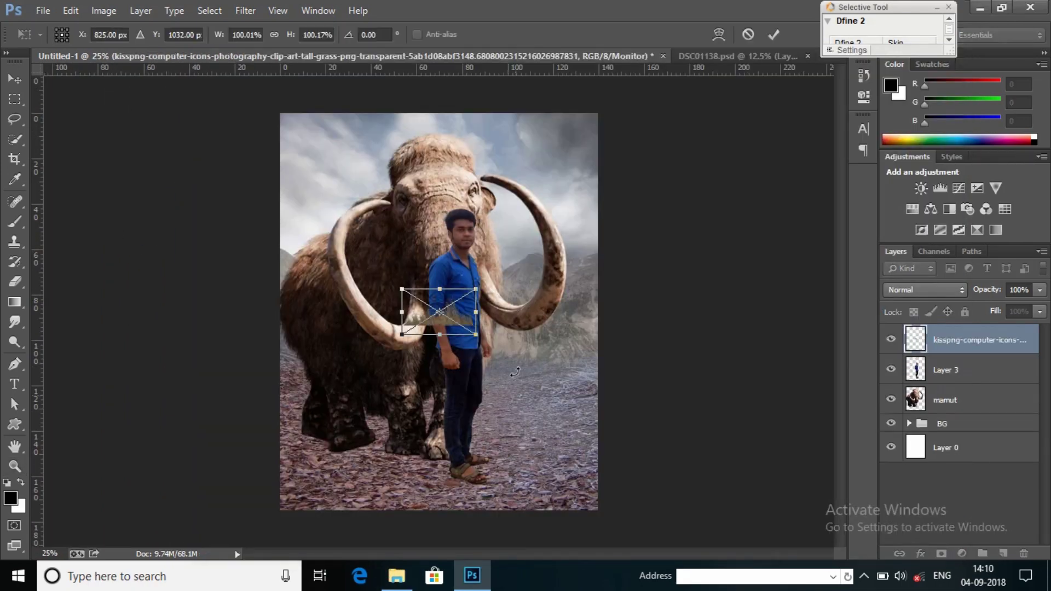
{"action": "left_click_drag", "start_coordinate": [475, 334], "coordinate": [580, 452]}
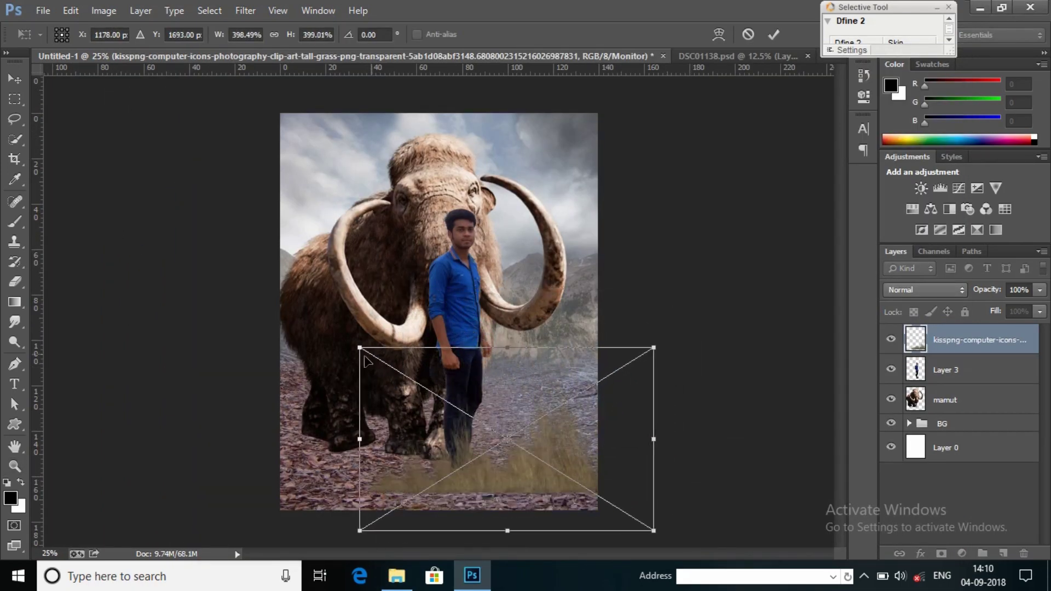
{"action": "left_click_drag", "start_coordinate": [359, 347], "coordinate": [225, 260]}
{"action": "left_click_drag", "start_coordinate": [617, 478], "coordinate": [605, 460]}
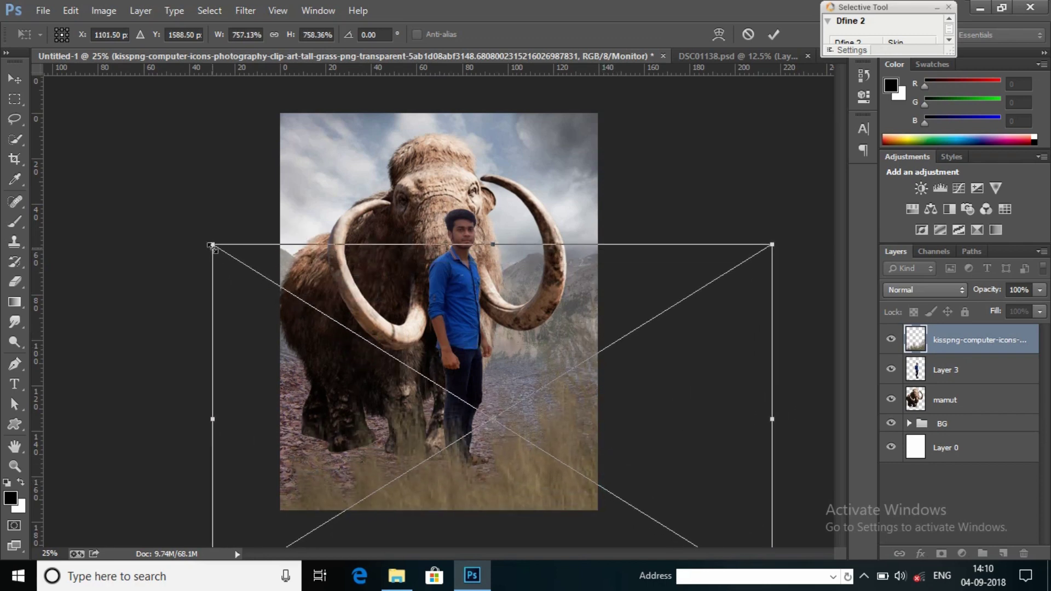
{"action": "left_click_drag", "start_coordinate": [212, 246], "coordinate": [262, 268]}
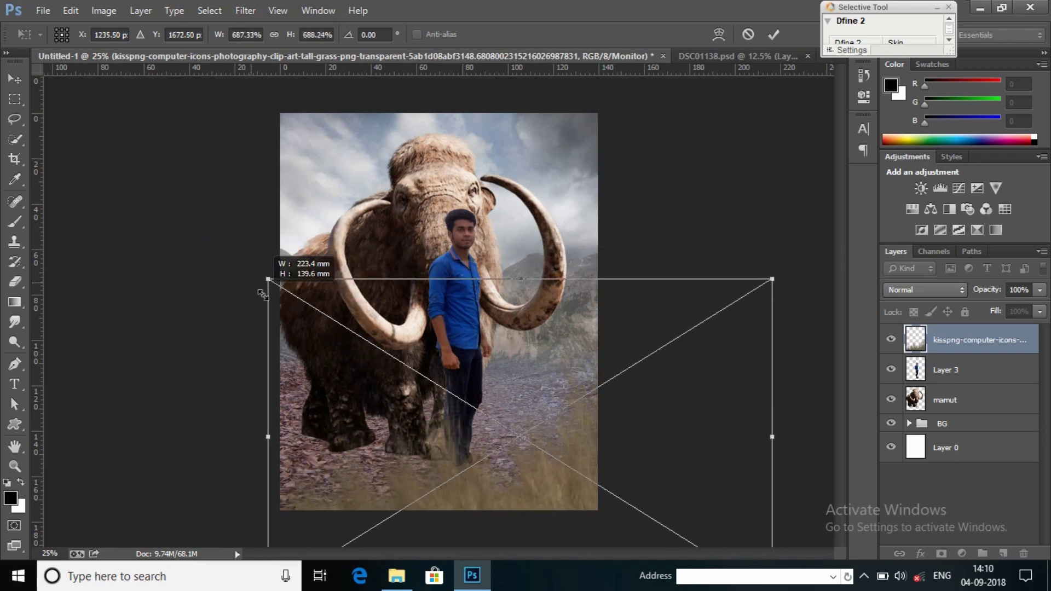
{"action": "left_click", "coordinate": [772, 35]}
Alt-drag a copy of the grass sideways and merge the two into one layer.
{"action": "left_click", "coordinate": [14, 80]}
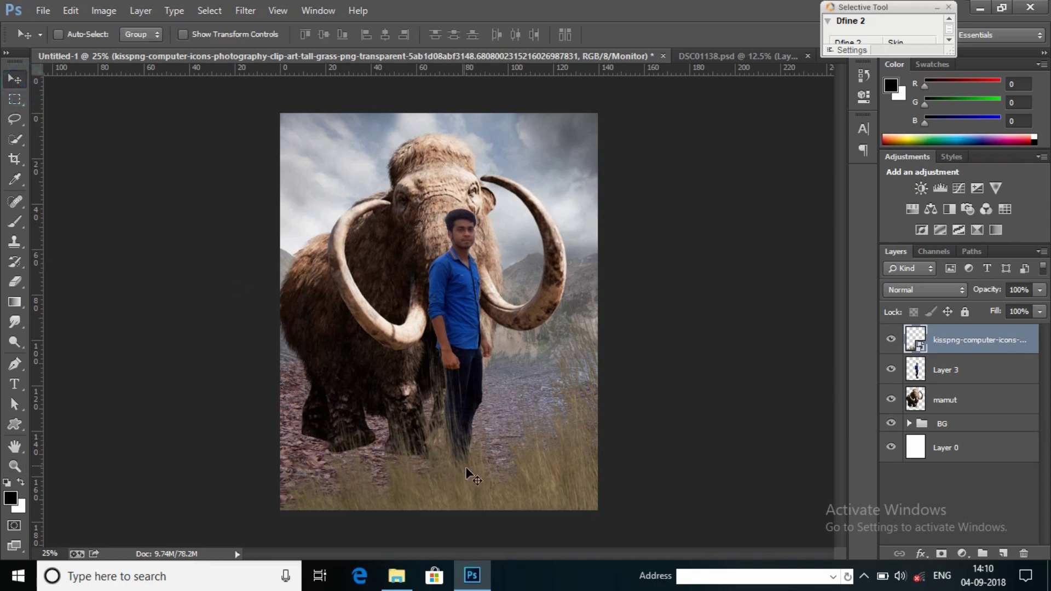
{"action": "mouse_move", "coordinate": [467, 471]}
{"action": "left_mouse_down"}
{"action": "mouse_move", "coordinate": [561, 492]}
{"action": "mouse_move", "coordinate": [195, 460]}
{"action": "left_mouse_up"}
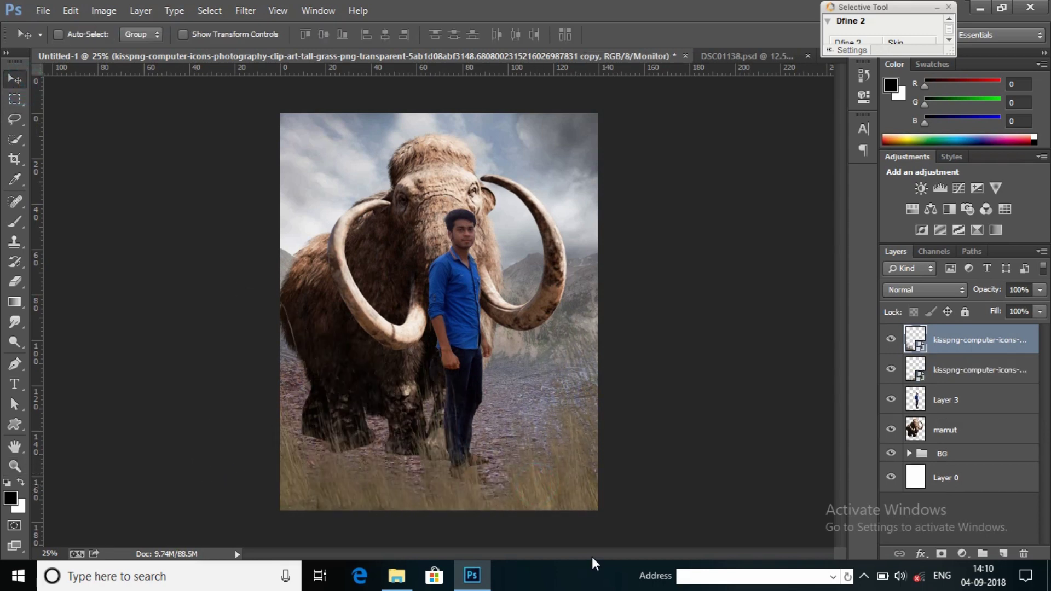
{"action": "left_click", "coordinate": [980, 368], "text": "shift"}
{"action": "key", "text": "ctrl+e"}
Group Layer 3 and mamut into a group named MODEL, then reselect the grass layer.
{"action": "left_click", "coordinate": [952, 369]}
{"action": "left_click", "coordinate": [970, 408], "text": "shift"}
{"action": "right_click", "coordinate": [970, 407]}
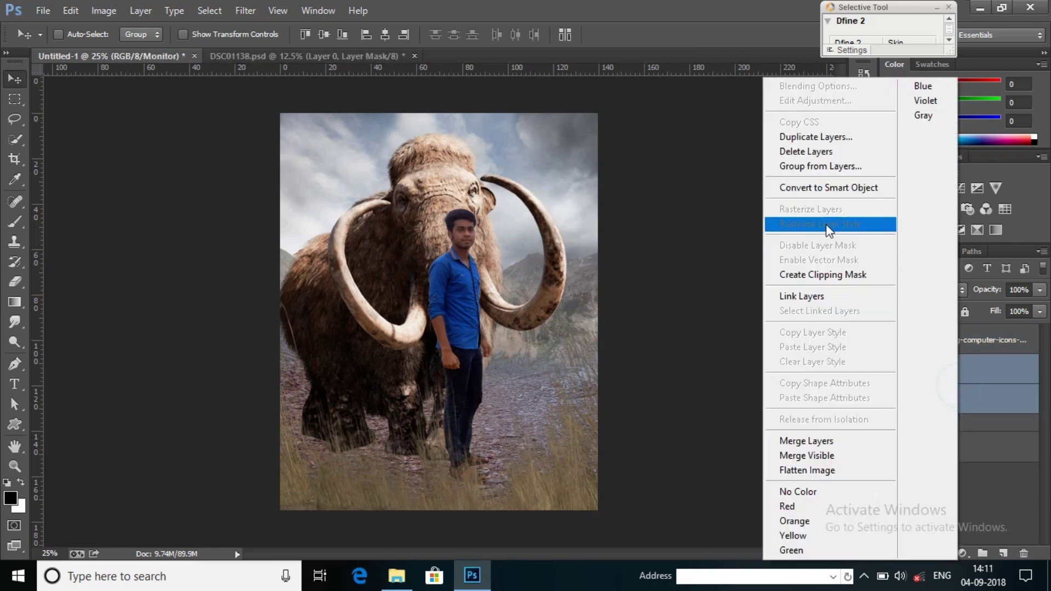
{"action": "left_click", "coordinate": [821, 173]}
{"action": "type", "text": "MODEL"}
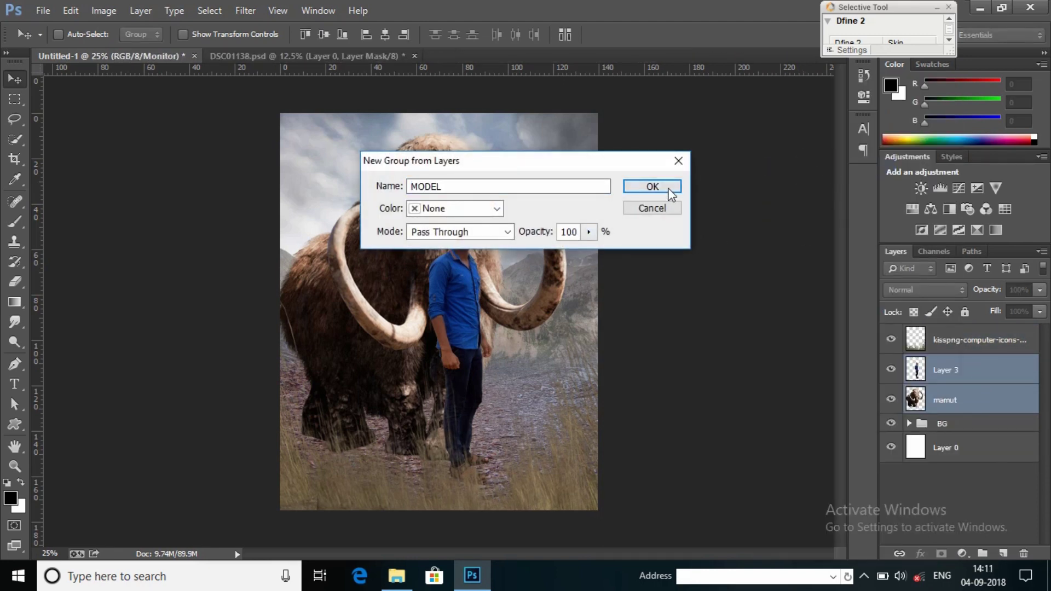
{"action": "left_click", "coordinate": [669, 188]}
{"action": "key", "text": "alt+bracketright"}
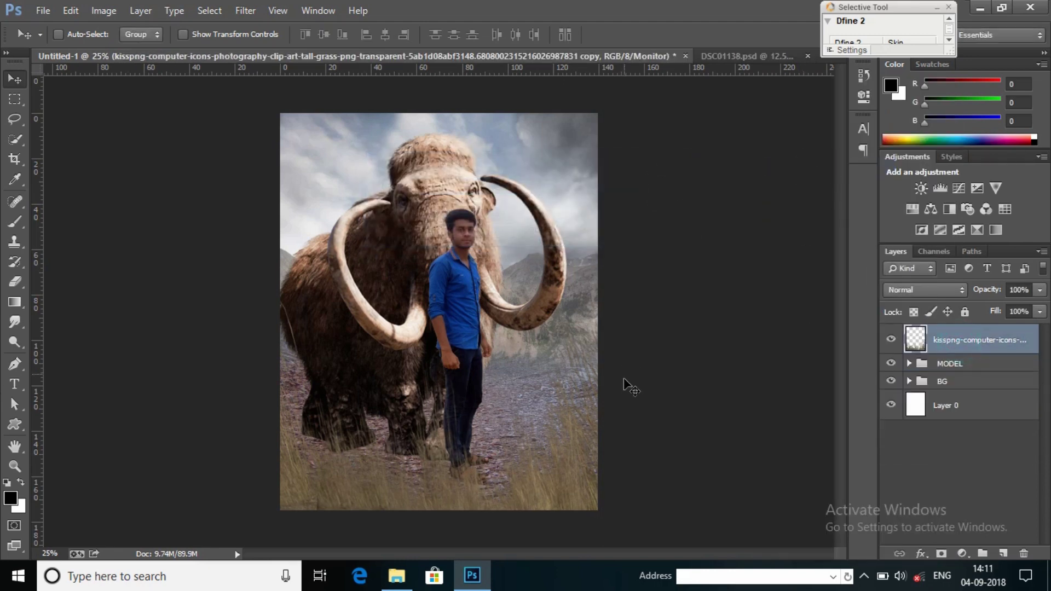
Place another grass PNG, enlarge it, and move it below the MODEL group.
{"action": "left_click", "coordinate": [393, 575]}
{"action": "left_click_drag", "start_coordinate": [727, 239], "coordinate": [533, 345]}
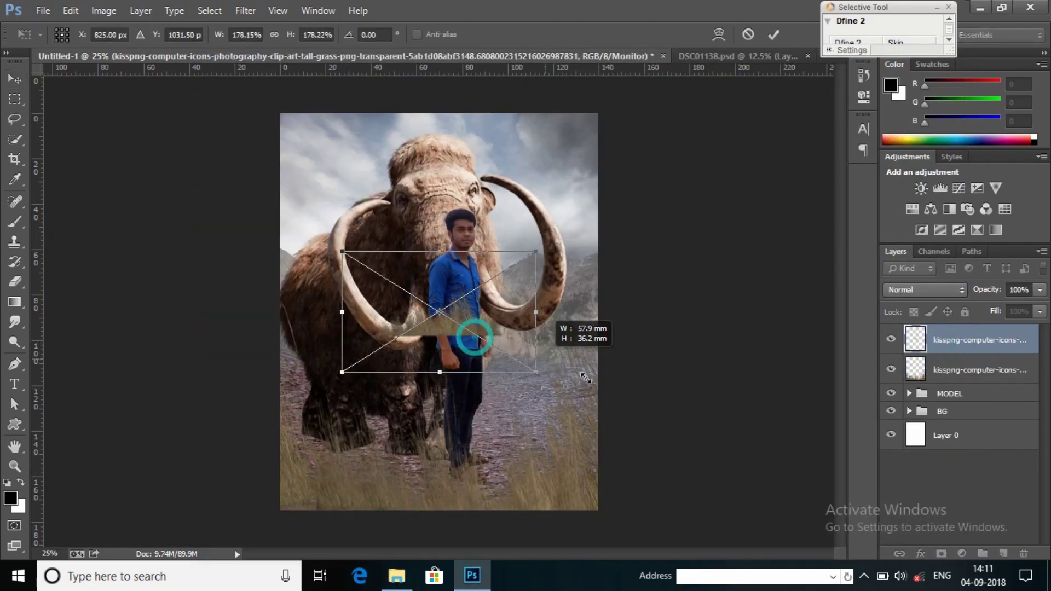
{"action": "left_click_drag", "start_coordinate": [476, 335], "coordinate": [697, 404]}
{"action": "left_click", "coordinate": [773, 33]}
{"action": "left_click_drag", "start_coordinate": [951, 339], "coordinate": [978, 406]}
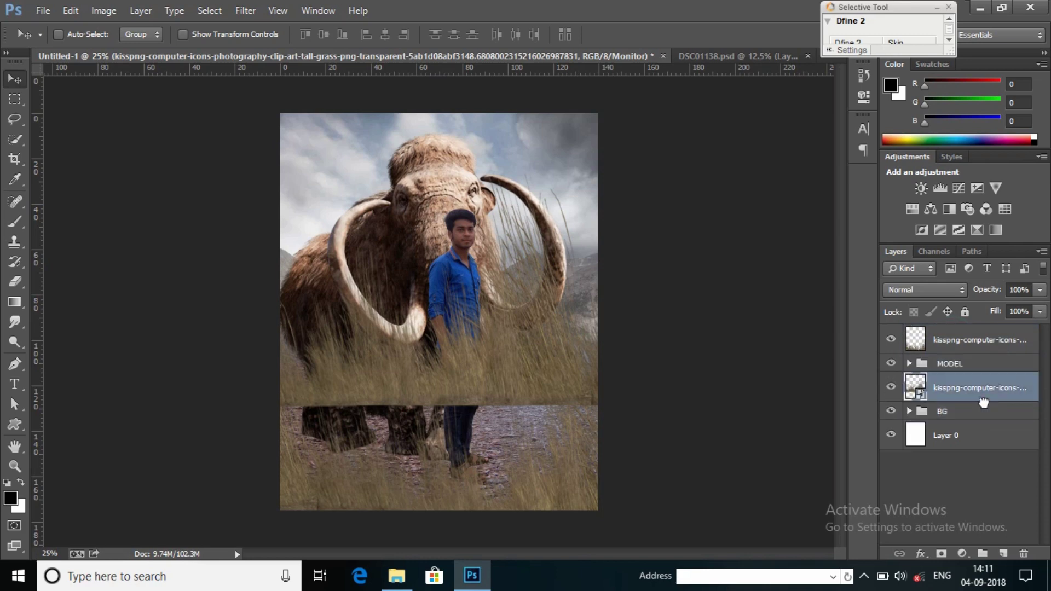
Duplicate the background grass sideways and merge both copies into one layer.
{"action": "mouse_move", "coordinate": [521, 396]}
{"action": "left_mouse_down"}
{"action": "mouse_move", "coordinate": [551, 386]}
{"action": "mouse_move", "coordinate": [587, 395]}
{"action": "mouse_move", "coordinate": [285, 382]}
{"action": "left_mouse_up"}
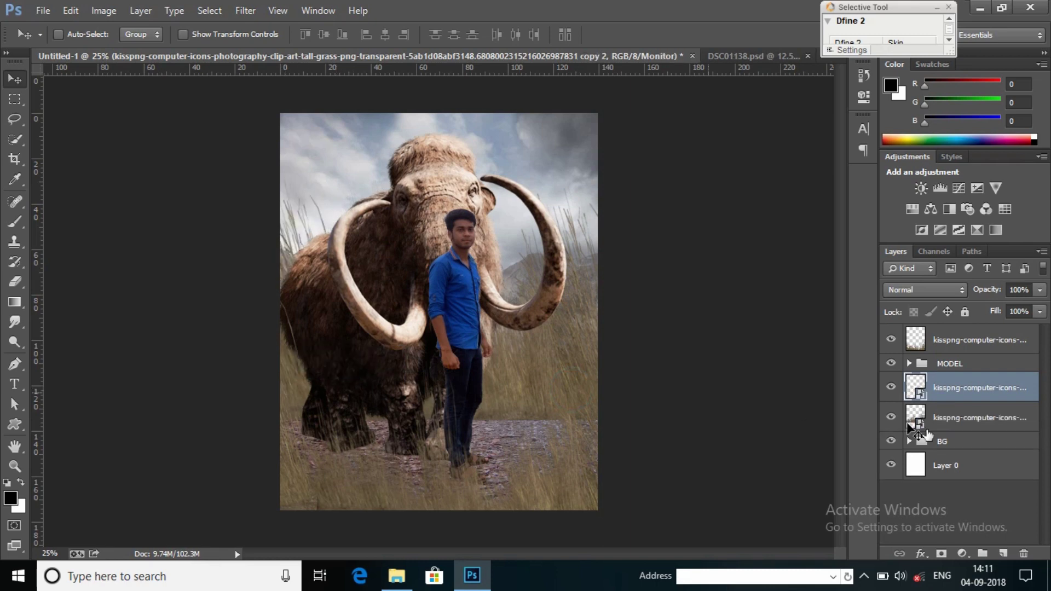
{"action": "left_click", "coordinate": [919, 419], "text": "ctrl"}
{"action": "right_click", "coordinate": [968, 416]}
{"action": "left_click", "coordinate": [803, 427]}
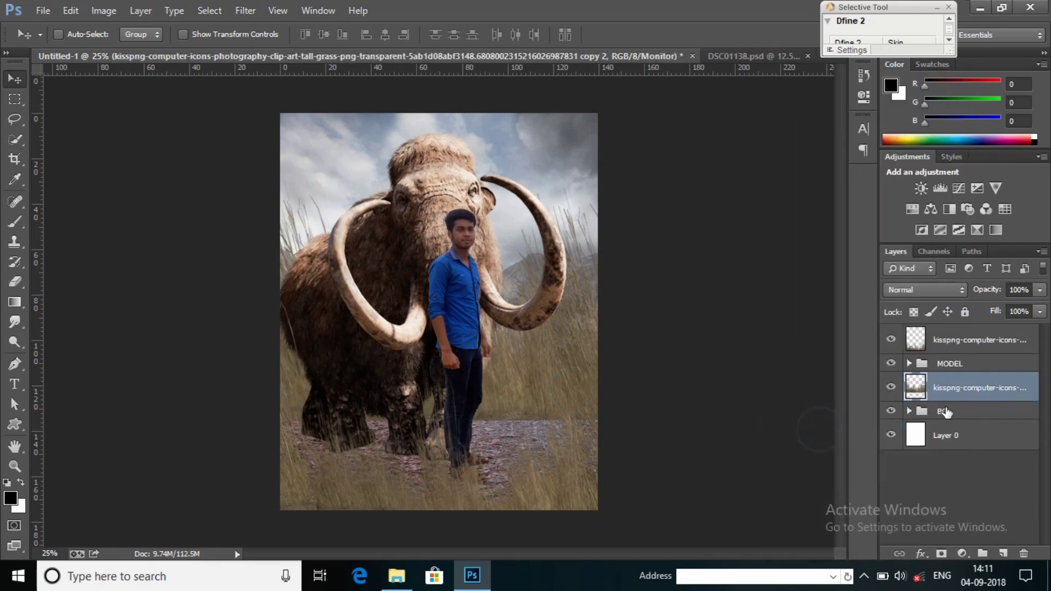
Add a layer mask to the background grass and drag a gradient on it.
{"action": "left_click", "coordinate": [941, 554]}
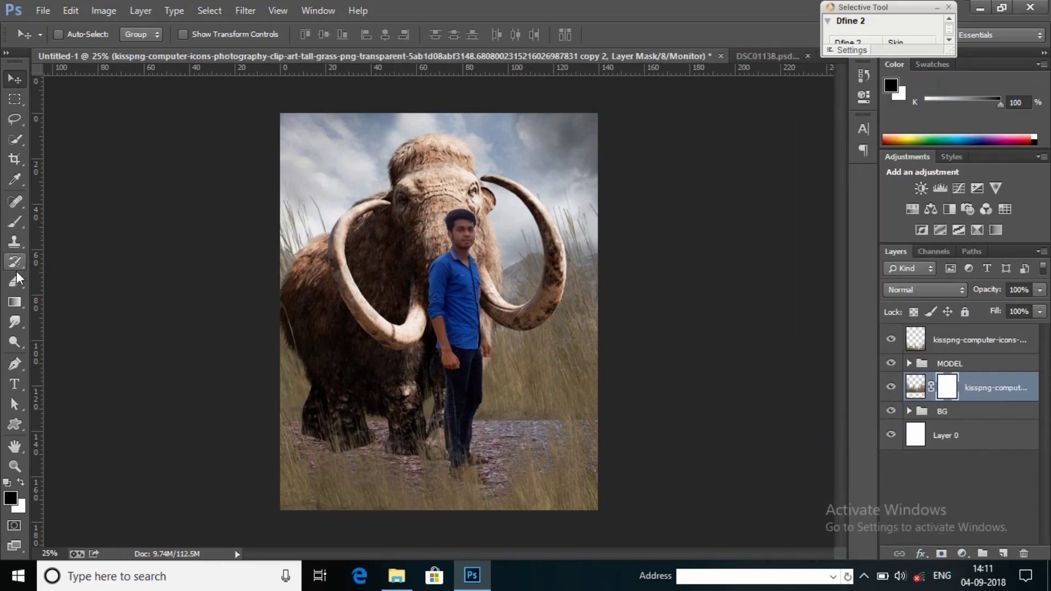
{"action": "left_click", "coordinate": [17, 301]}
{"action": "left_click_drag", "start_coordinate": [484, 375], "coordinate": [485, 375]}
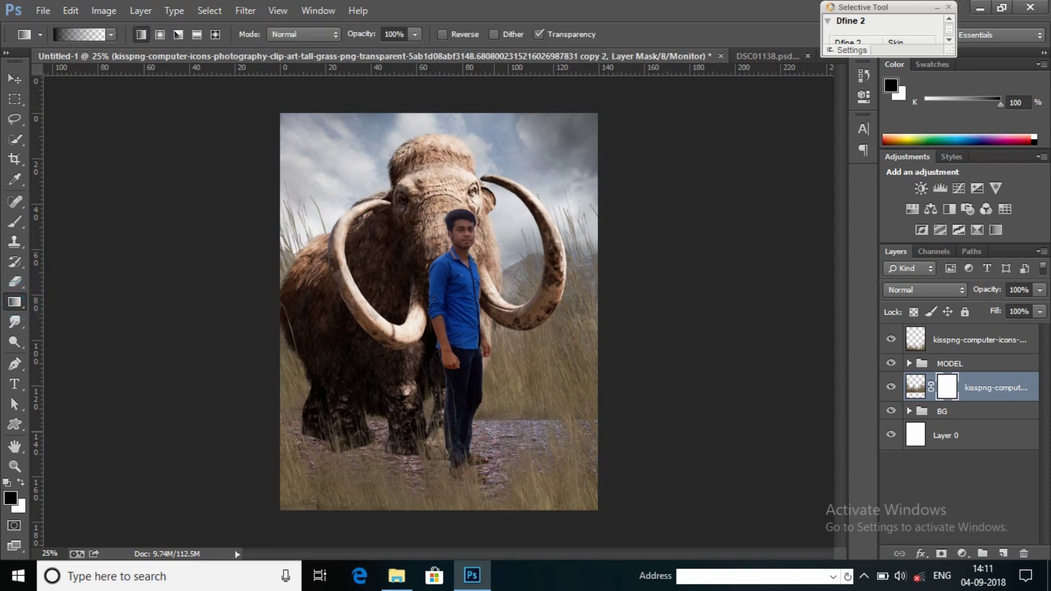
Apply a 30.5 px Gaussian Blur to the foreground grass layer.
{"action": "left_click", "coordinate": [939, 347]}
{"action": "left_click", "coordinate": [245, 10]}
{"action": "mouse_move", "coordinate": [253, 181]}
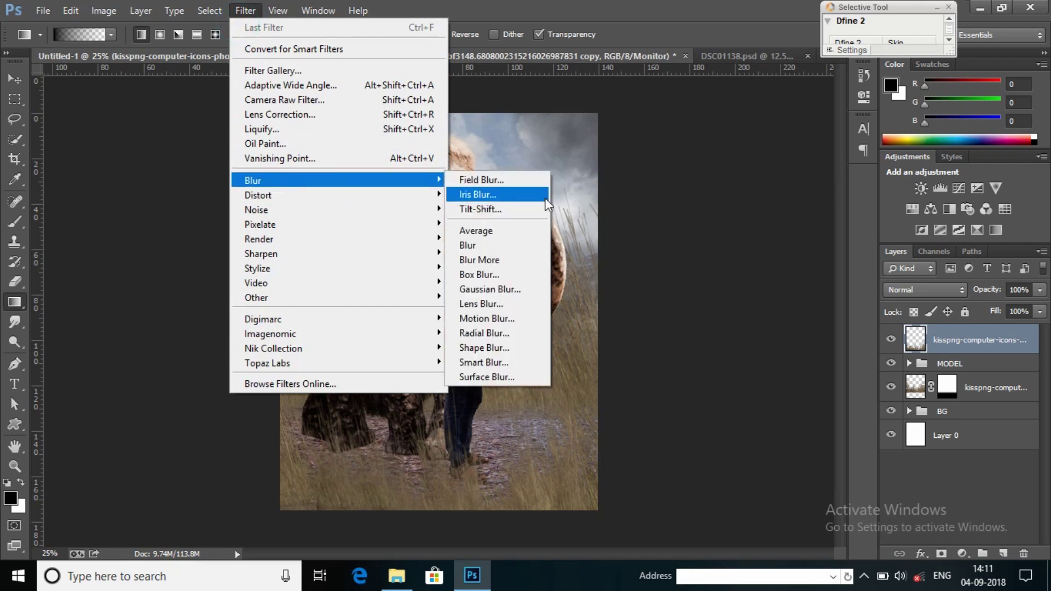
{"action": "left_click", "coordinate": [470, 289]}
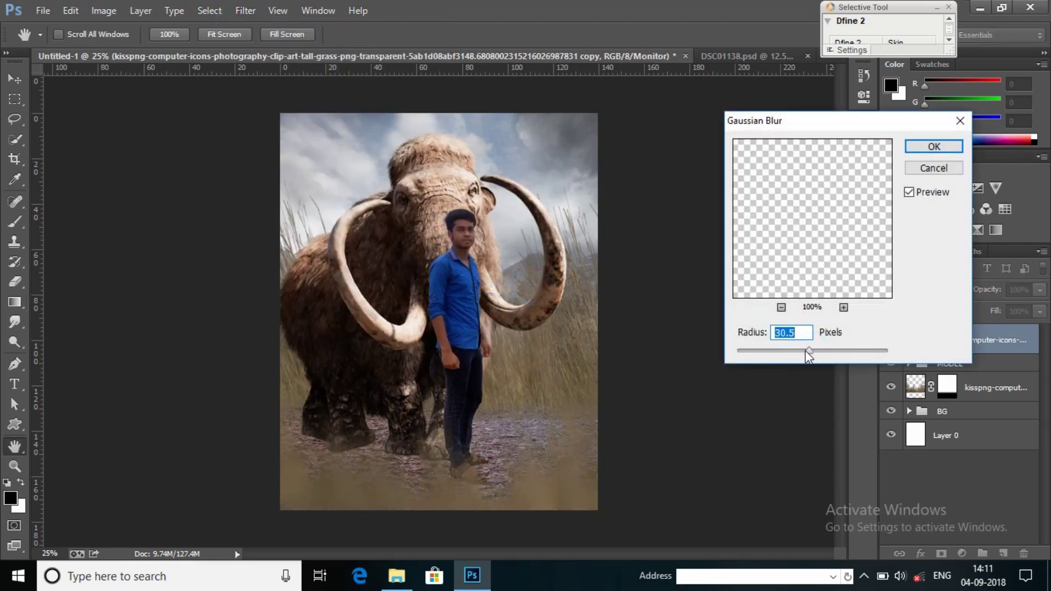
{"action": "left_click", "coordinate": [958, 148]}
Apply a light 4.5 px Gaussian Blur to the masked background grass.
{"action": "left_click", "coordinate": [985, 388]}
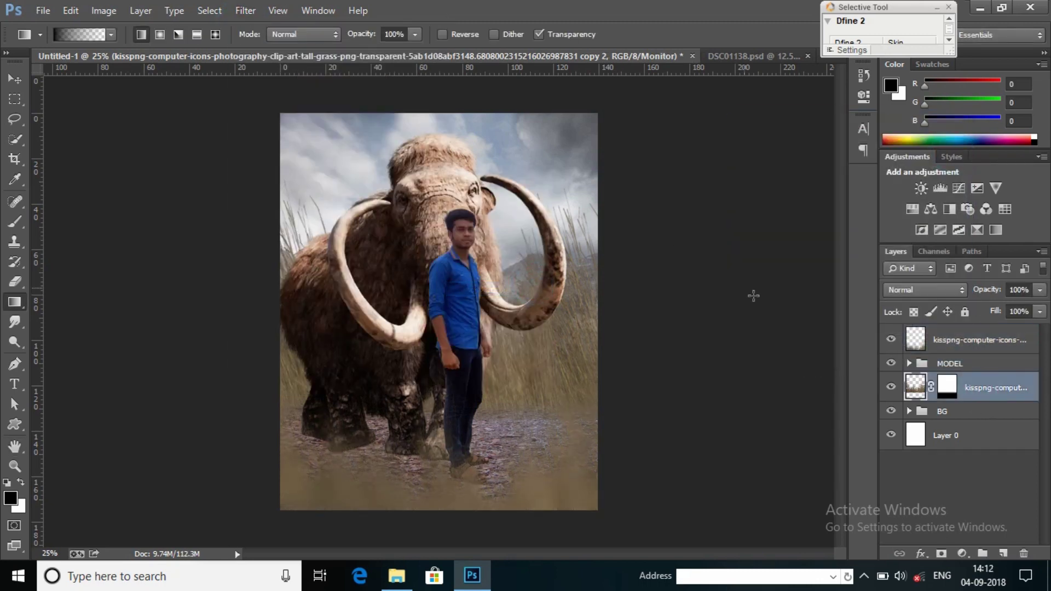
{"action": "left_click", "coordinate": [104, 11]}
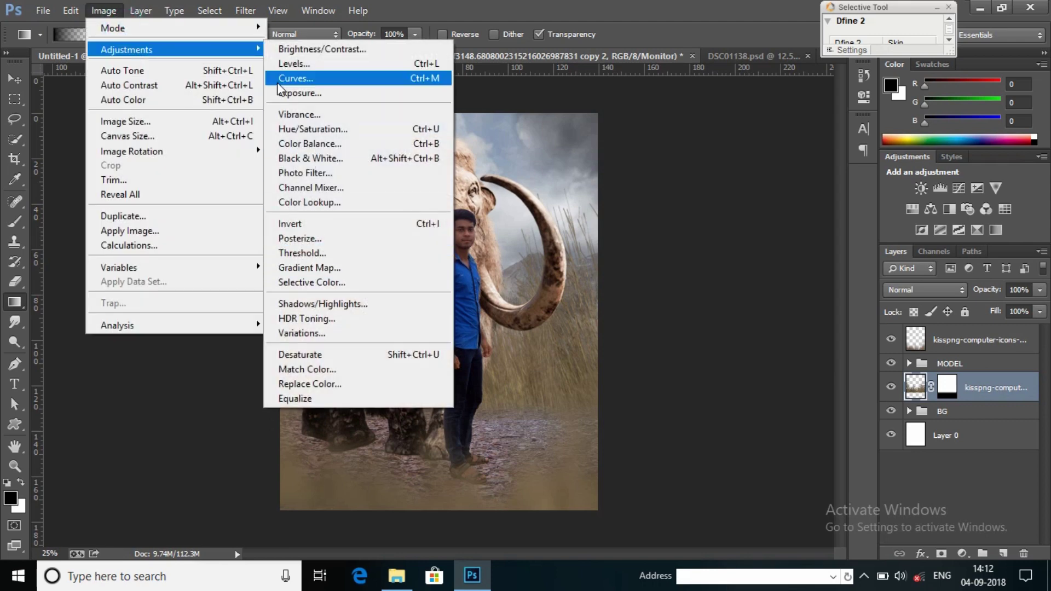
{"action": "left_click", "coordinate": [234, 10]}
{"action": "left_click", "coordinate": [487, 288]}
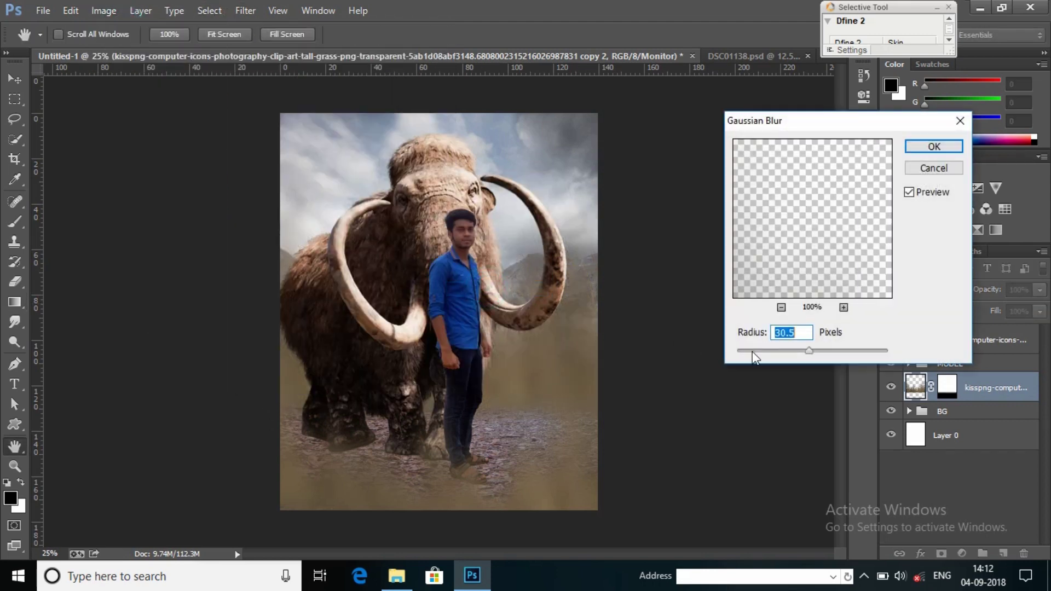
{"action": "left_click_drag", "start_coordinate": [747, 350], "coordinate": [770, 353]}
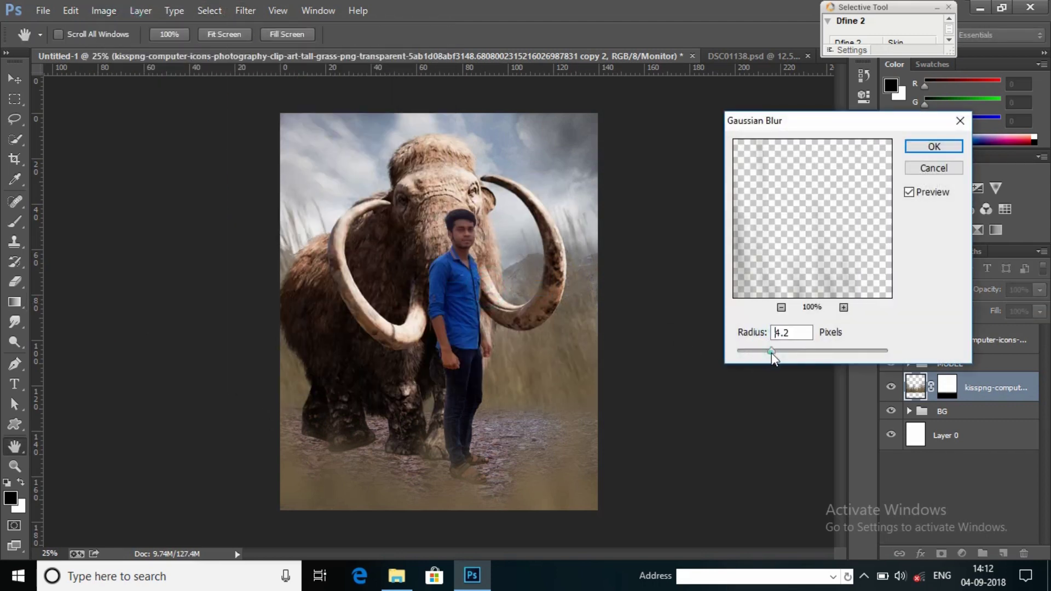
{"action": "left_click", "coordinate": [933, 147]}
Bring a third grass PNG into the poster and enlarge it.
{"action": "left_click", "coordinate": [396, 575]}
{"action": "left_click_drag", "start_coordinate": [722, 227], "coordinate": [260, 364]}
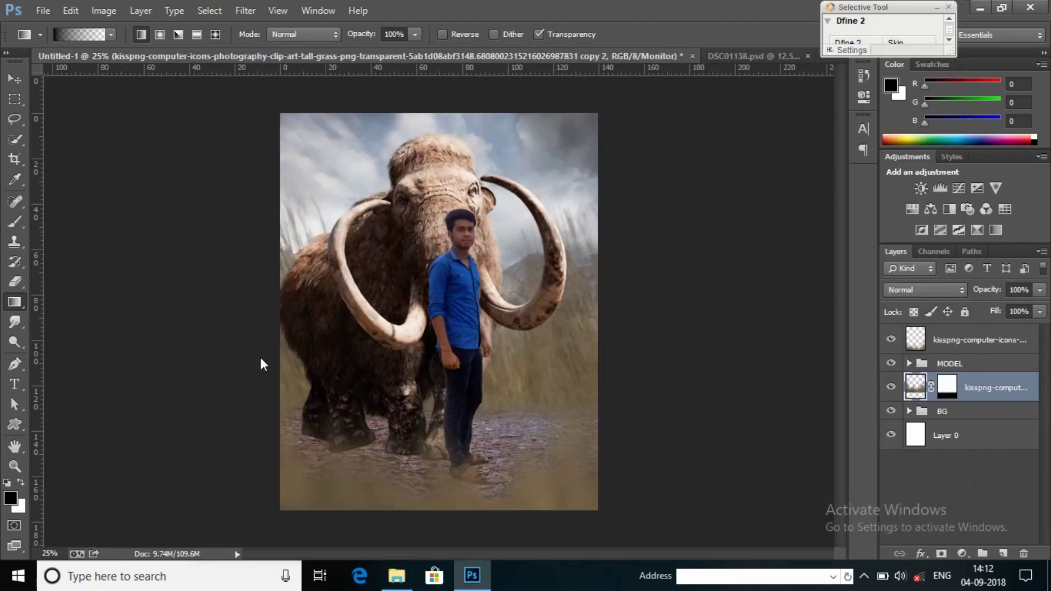
{"action": "left_click_drag", "start_coordinate": [476, 334], "coordinate": [733, 493]}
Commit the third grass placement and move its layer to the top of the stack.
{"action": "left_click", "coordinate": [773, 34]}
{"action": "key", "text": "g"}
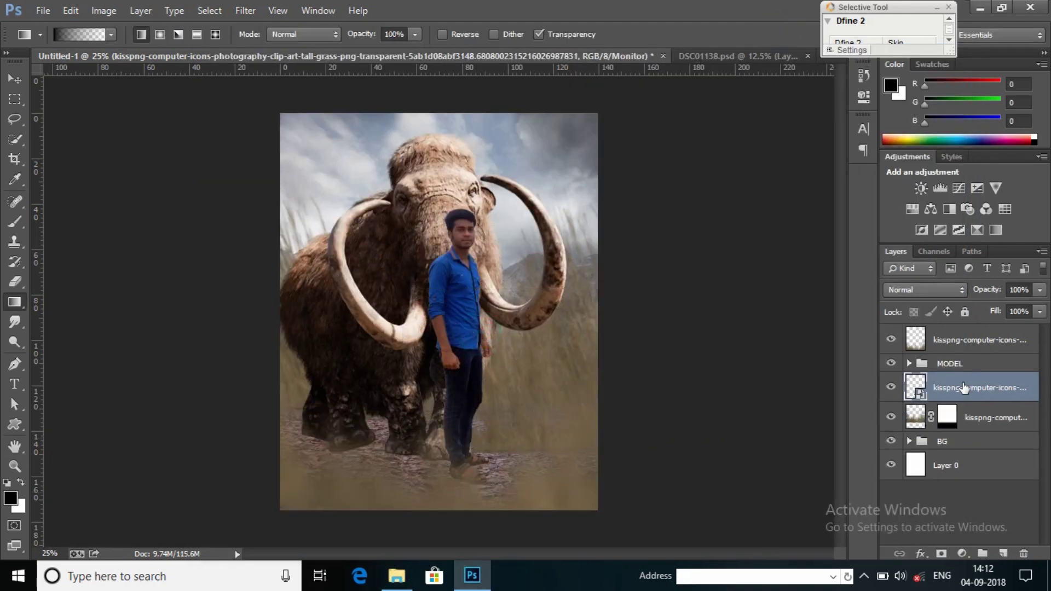
{"action": "left_click_drag", "start_coordinate": [966, 388], "coordinate": [966, 326]}
Rotate the top grass to about -57°, enlarge and reposition it, then rasterize it.
{"action": "key", "text": "ctrl+t"}
{"action": "left_click_drag", "start_coordinate": [739, 435], "coordinate": [648, 197]}
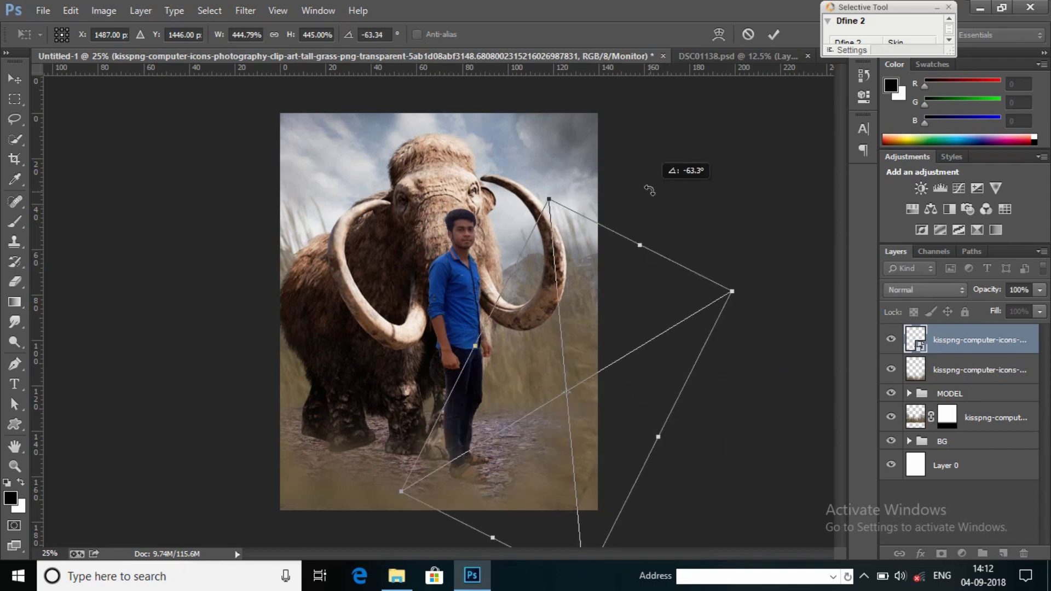
{"action": "left_click_drag", "start_coordinate": [611, 431], "coordinate": [610, 480]}
{"action": "left_click_drag", "start_coordinate": [574, 253], "coordinate": [563, 215]}
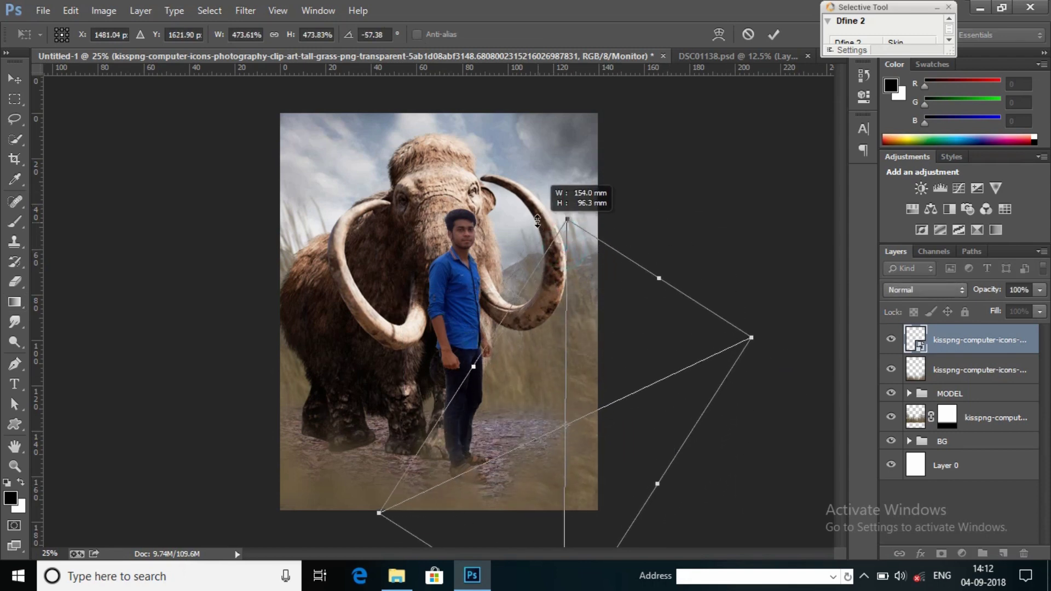
{"action": "left_click_drag", "start_coordinate": [658, 407], "coordinate": [652, 423]}
{"action": "left_click", "coordinate": [773, 35]}
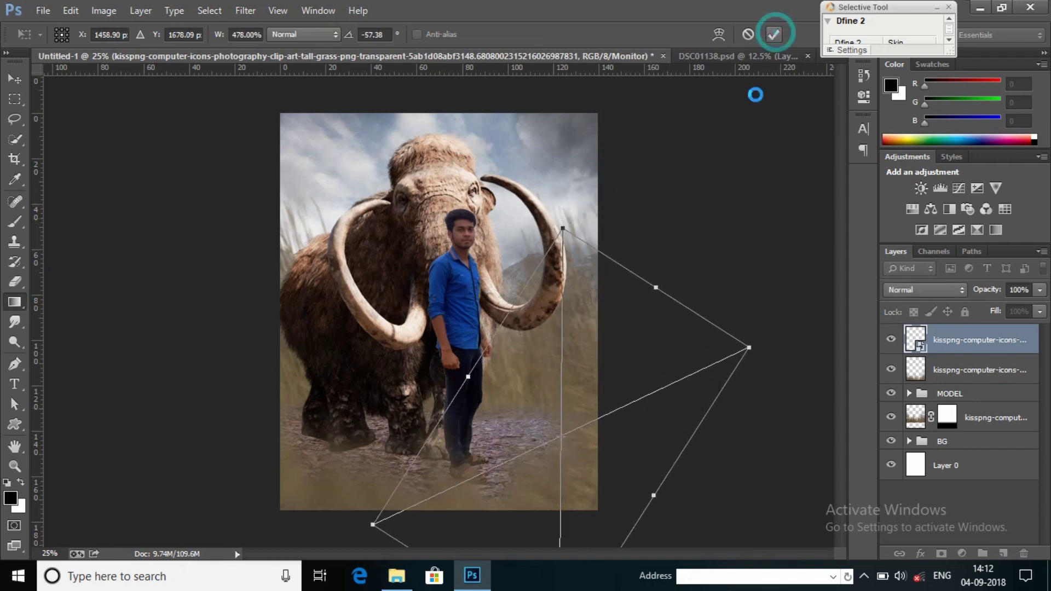
{"action": "right_click", "coordinate": [953, 352]}
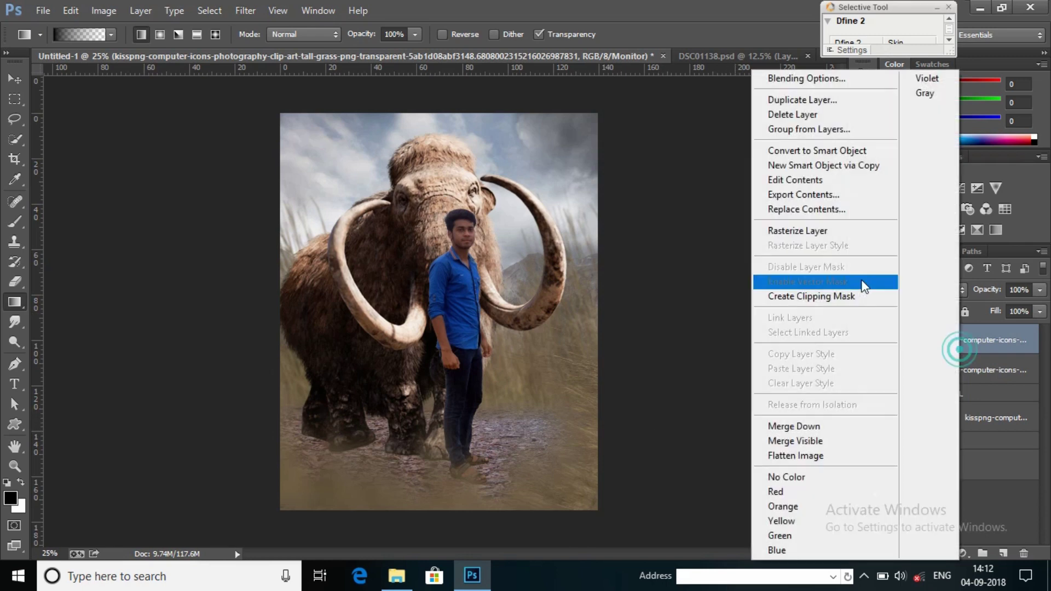
{"action": "left_click", "coordinate": [876, 231]}
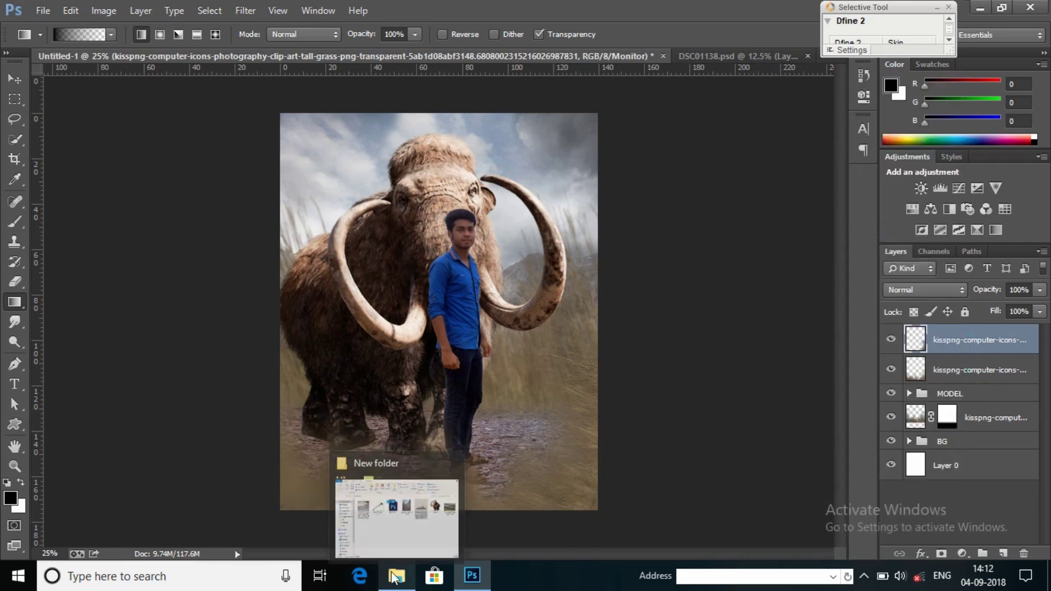
Close DSC01138.psd without saving and open the axe PNG as its own document.
{"action": "left_click", "coordinate": [740, 57]}
{"action": "left_click", "coordinate": [807, 56]}
{"action": "left_click", "coordinate": [529, 226]}
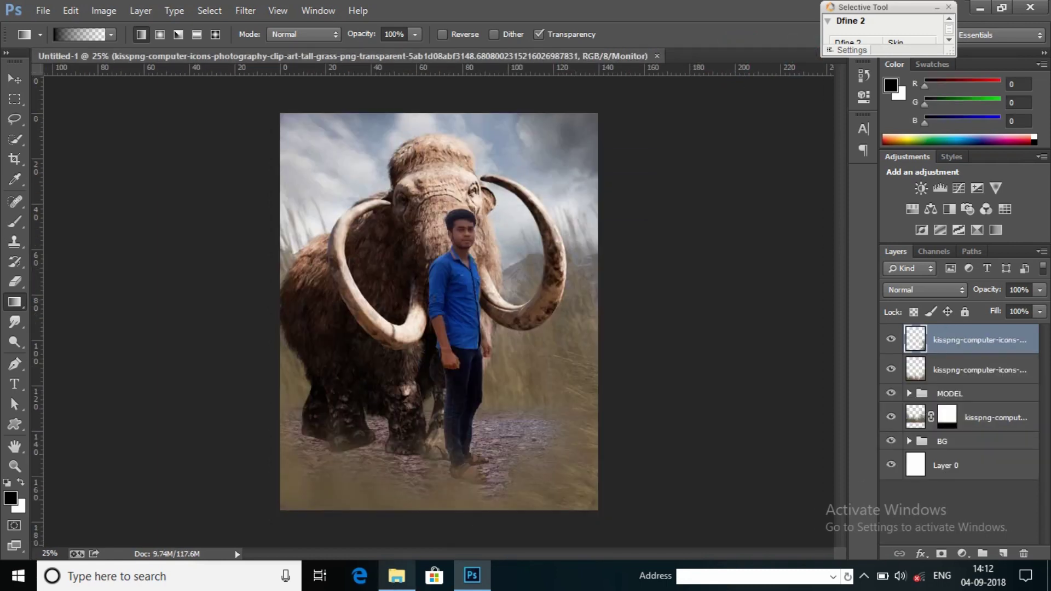
{"action": "left_click", "coordinate": [397, 575]}
{"action": "left_click_drag", "start_coordinate": [457, 232], "coordinate": [546, 18]}
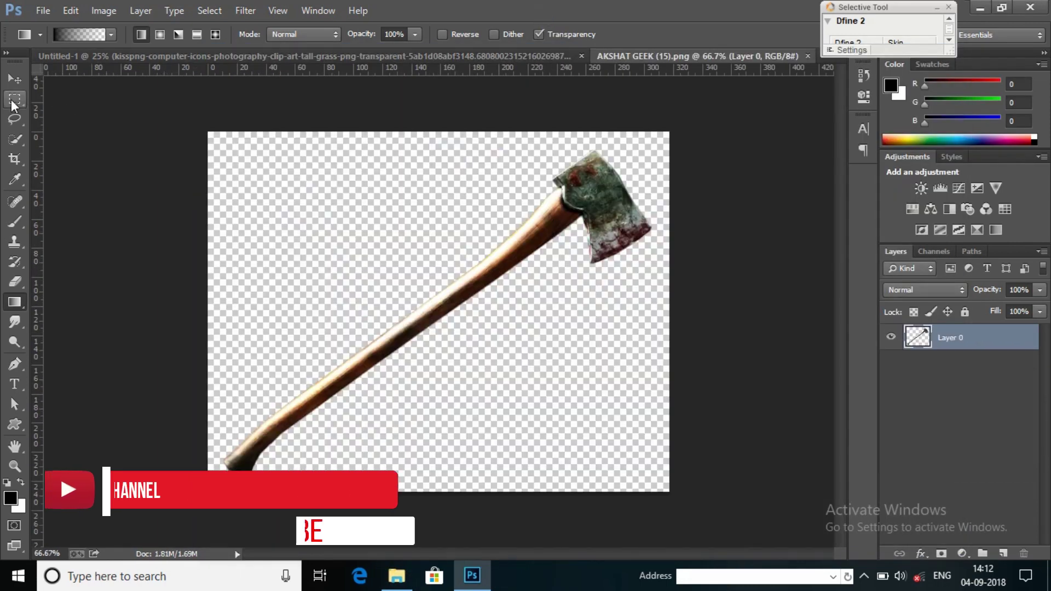
Drag the axe into the poster as its own layer and close the axe image.
{"action": "left_click", "coordinate": [15, 79]}
{"action": "mouse_move", "coordinate": [569, 218]}
{"action": "left_mouse_down"}
{"action": "mouse_move", "coordinate": [377, 239]}
{"action": "mouse_move", "coordinate": [539, 327]}
{"action": "left_mouse_up"}
{"action": "left_click", "coordinate": [454, 56]}
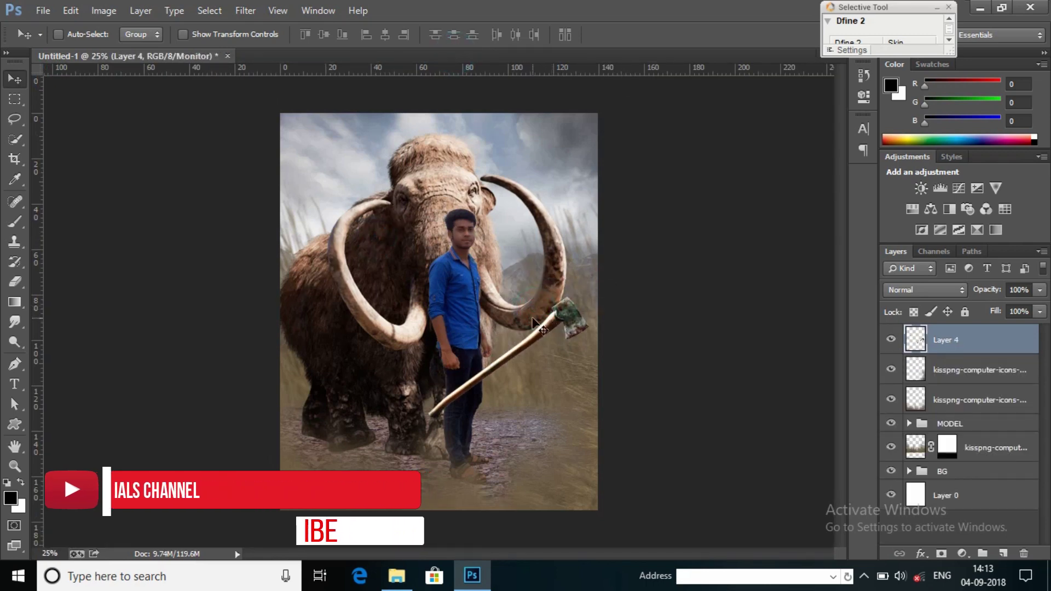
Scale the axe to about half size and tilt it toward the man's hands.
{"action": "key", "text": "ctrl+t"}
{"action": "left_click_drag", "start_coordinate": [587, 300], "coordinate": [520, 347]}
{"action": "mouse_move", "coordinate": [455, 334]}
{"action": "left_mouse_down"}
{"action": "mouse_move", "coordinate": [469, 355]}
{"action": "mouse_move", "coordinate": [464, 345]}
{"action": "left_mouse_up"}
{"action": "key", "text": "ctrl+plus"}
{"action": "key", "text": "ctrl+plus"}
{"action": "key", "text": "ctrl+plus"}
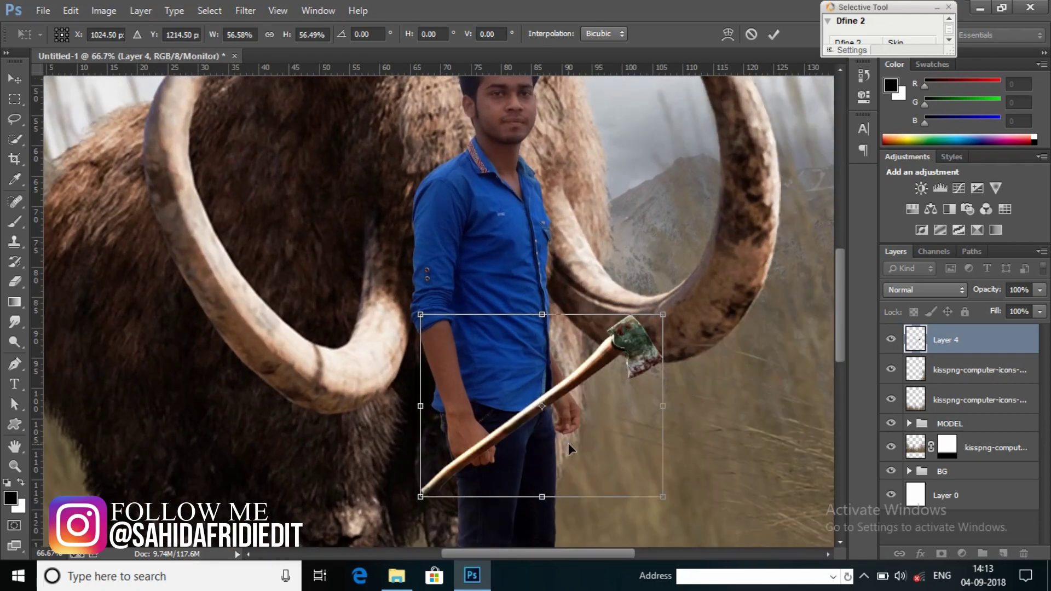
{"action": "mouse_move", "coordinate": [671, 309]}
{"action": "left_mouse_down"}
{"action": "mouse_move", "coordinate": [679, 346]}
{"action": "mouse_move", "coordinate": [656, 361]}
{"action": "left_mouse_up"}
{"action": "left_click_drag", "start_coordinate": [703, 435], "coordinate": [704, 448]}
{"action": "left_click_drag", "start_coordinate": [545, 452], "coordinate": [553, 441]}
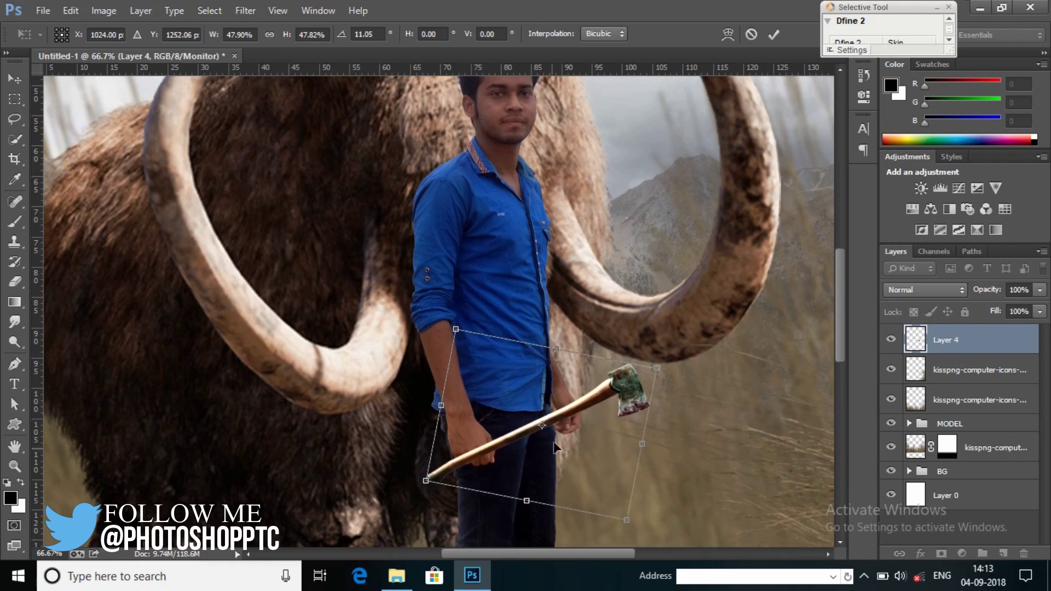
{"action": "left_click", "coordinate": [773, 34]}
Rotate the axe further so its handle matches the man's grip.
{"action": "key", "text": "z"}
{"action": "right_click", "coordinate": [171, 394]}
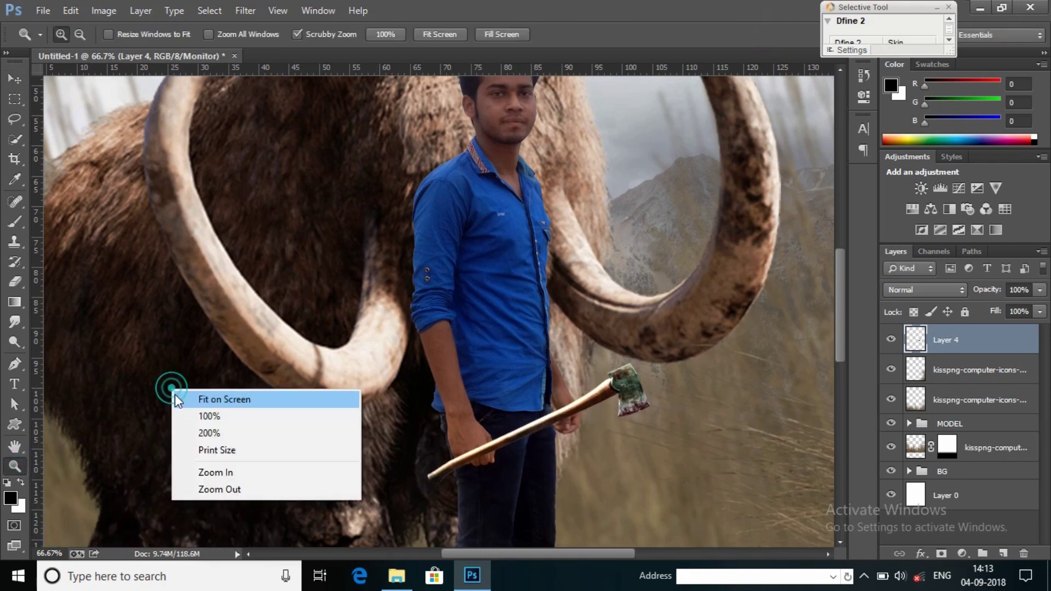
{"action": "left_click", "coordinate": [180, 398]}
{"action": "left_click_drag", "start_coordinate": [403, 421], "coordinate": [554, 351]}
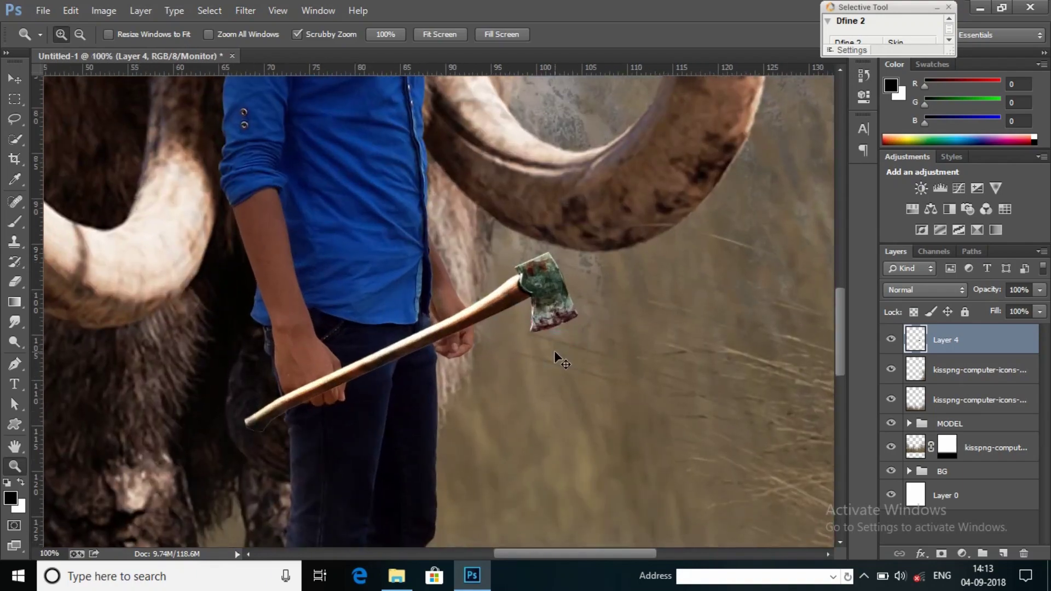
{"action": "key", "text": "ctrl+t"}
{"action": "mouse_move", "coordinate": [600, 306]}
{"action": "left_mouse_down"}
{"action": "mouse_move", "coordinate": [654, 365]}
{"action": "mouse_move", "coordinate": [660, 359]}
{"action": "left_mouse_up"}
{"action": "left_click_drag", "start_coordinate": [461, 393], "coordinate": [461, 394]}
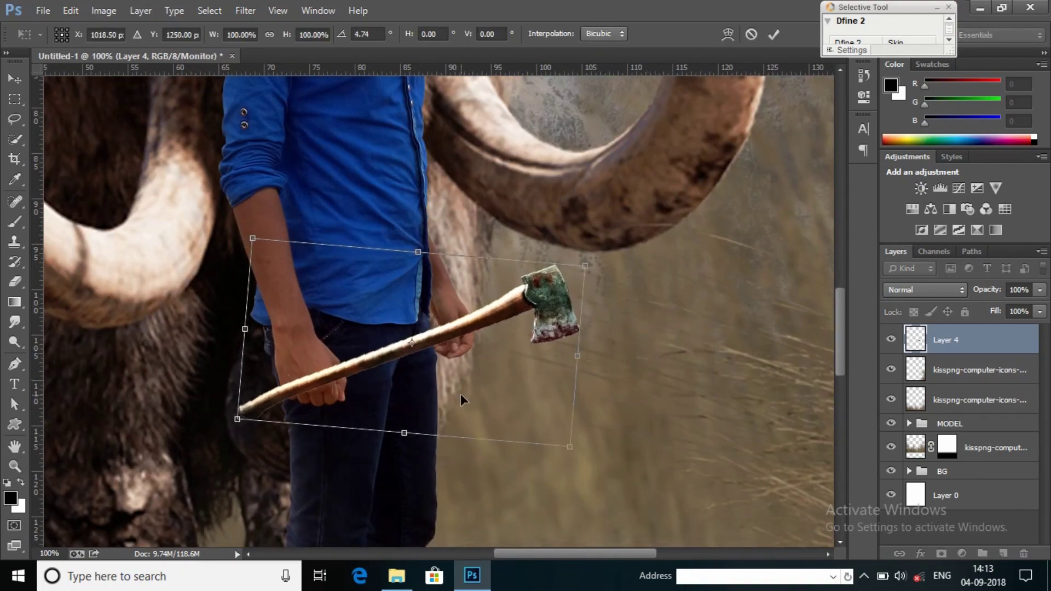
{"action": "left_click_drag", "start_coordinate": [682, 363], "coordinate": [681, 355]}
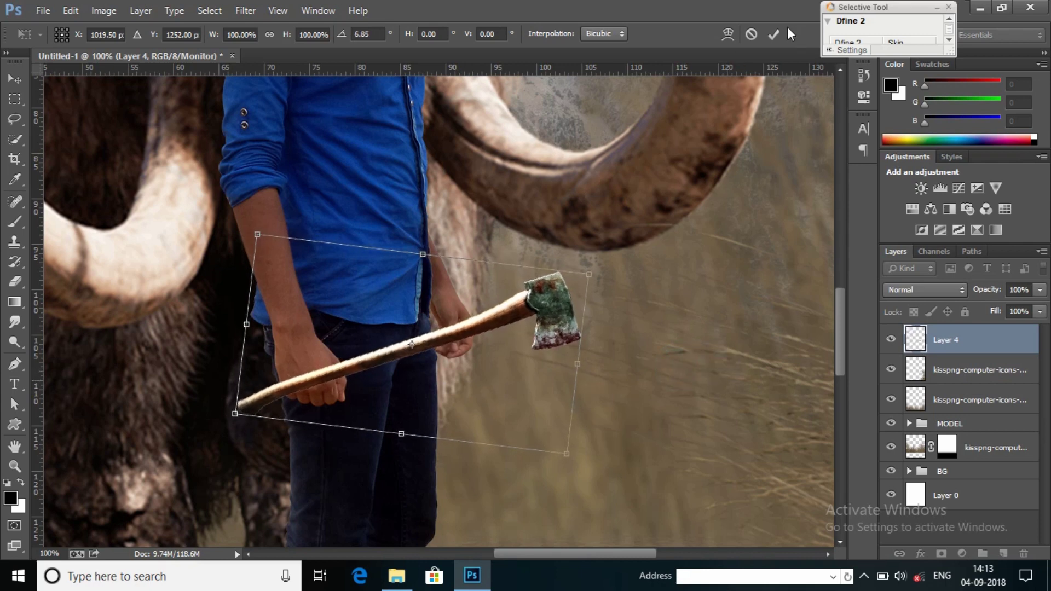
{"action": "left_click_drag", "start_coordinate": [703, 270], "coordinate": [713, 168]}
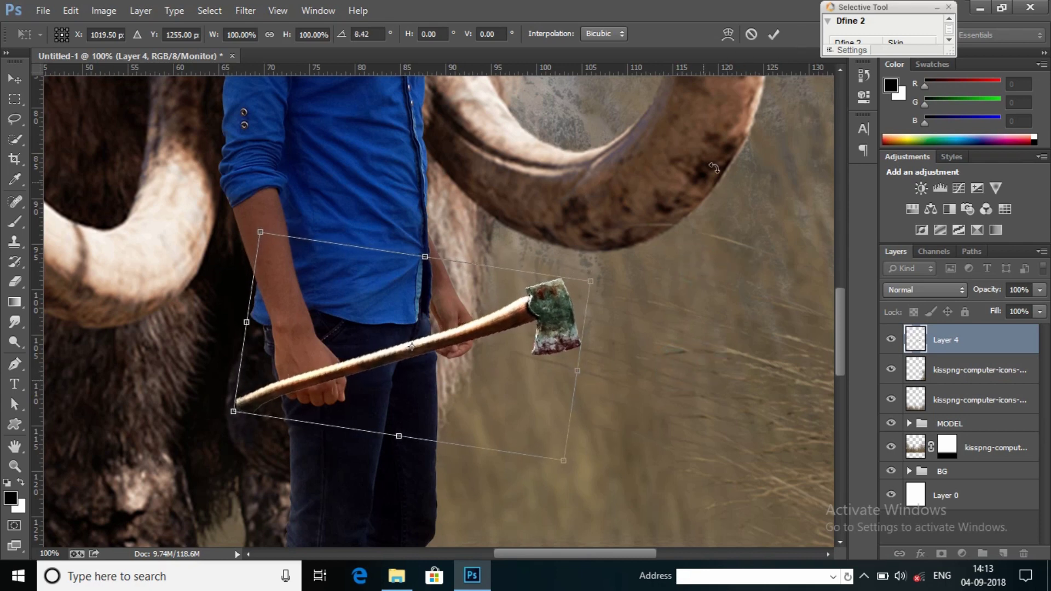
{"action": "left_click", "coordinate": [774, 33]}
{"action": "key", "text": "z"}
{"action": "left_click", "coordinate": [291, 401]}
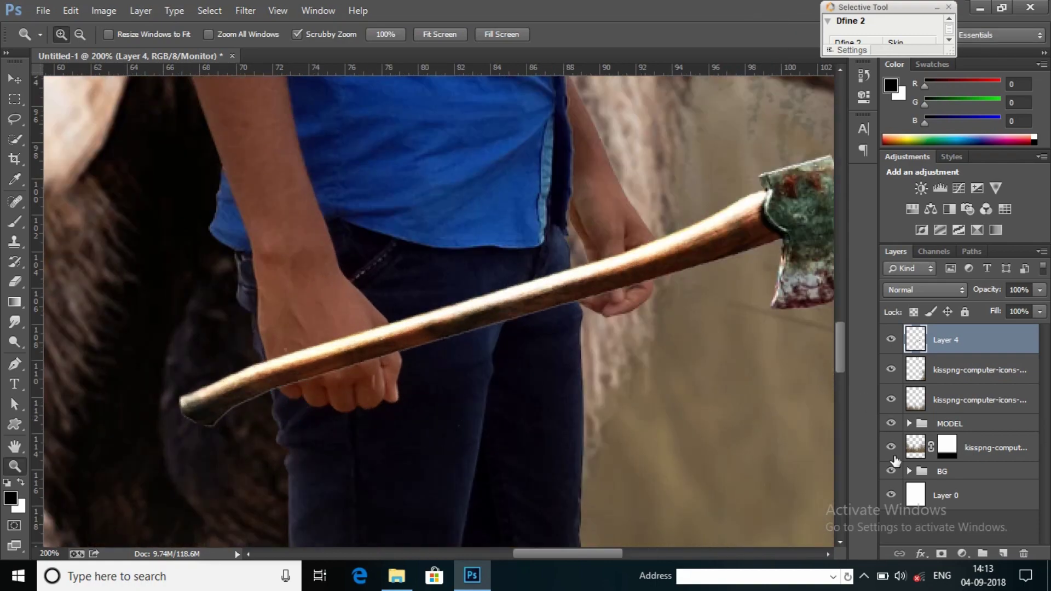
Place the axe layer inside the MODEL group, next to the man's Layer 3.
{"action": "left_click", "coordinate": [909, 423]}
{"action": "left_click_drag", "start_coordinate": [945, 339], "coordinate": [991, 448]}
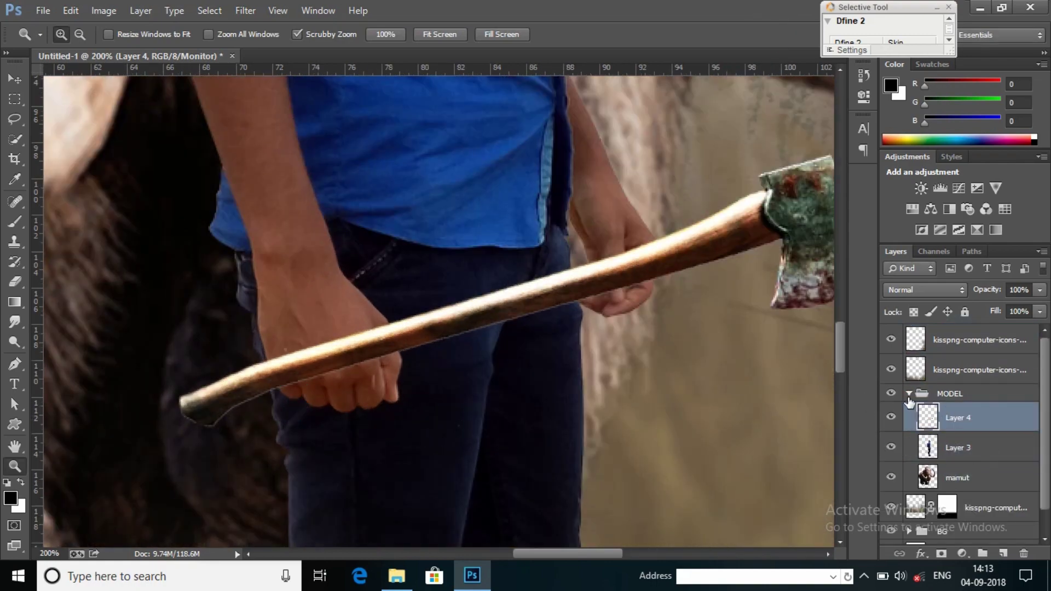
{"action": "left_click", "coordinate": [952, 459]}
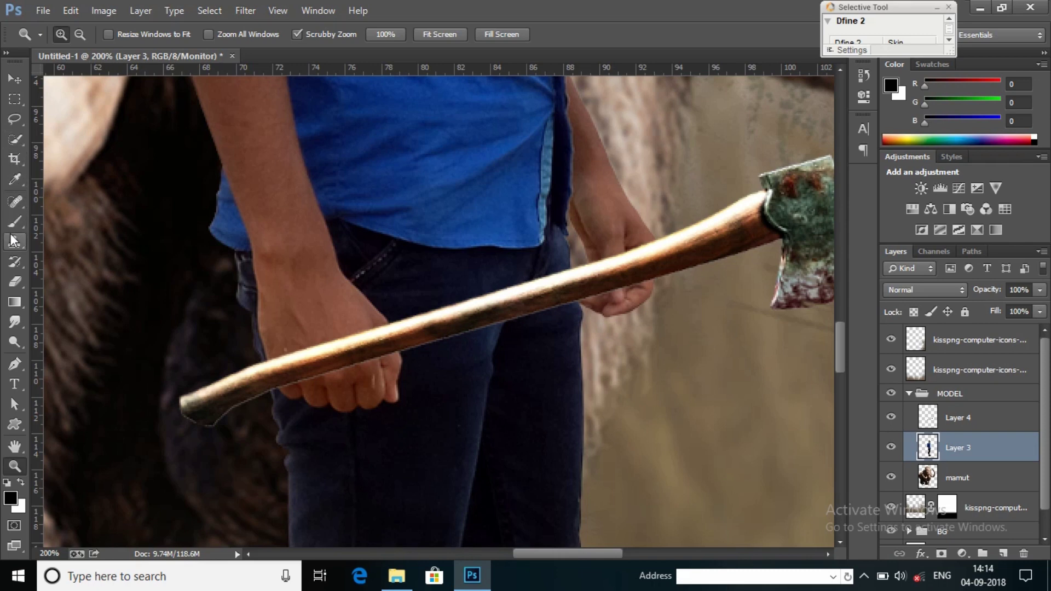
Copy the man's hand to a new layer and place it above the axe.
{"action": "left_click", "coordinate": [15, 120]}
{"action": "left_click_drag", "start_coordinate": [265, 359], "coordinate": [277, 359]}
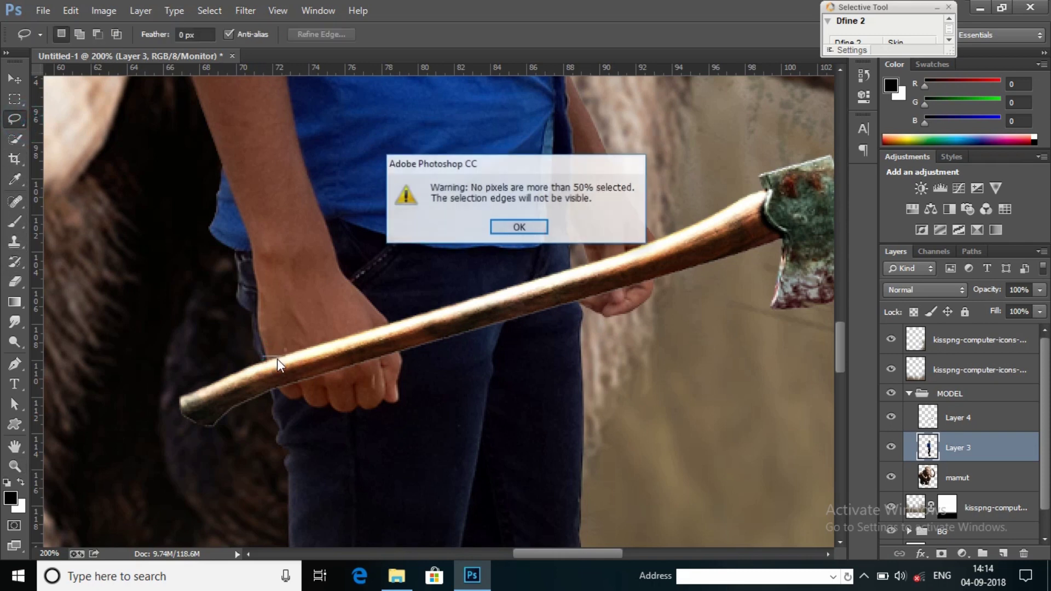
{"action": "left_click", "coordinate": [511, 242]}
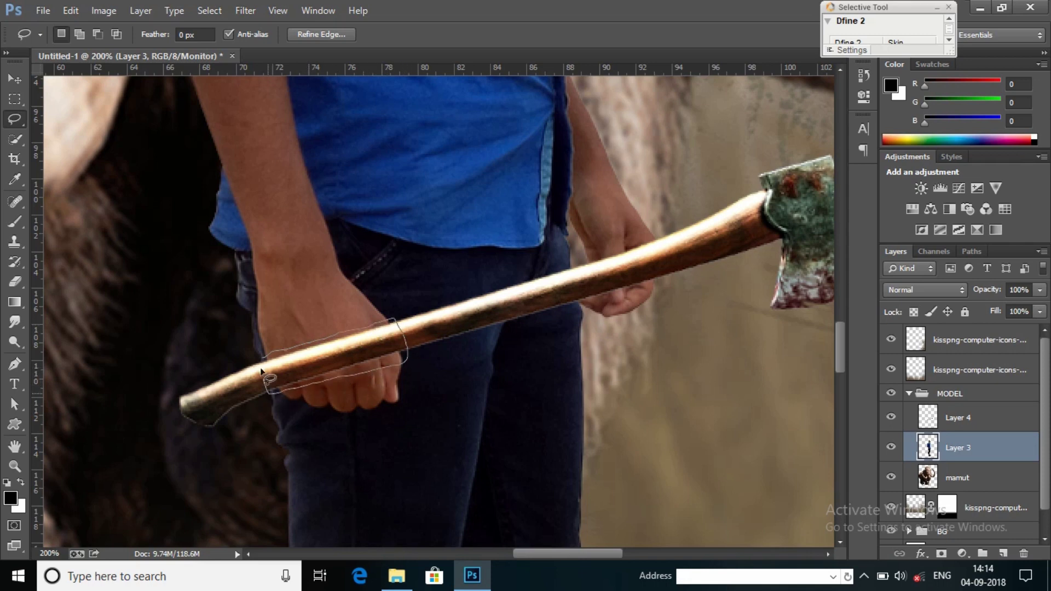
{"action": "right_click", "coordinate": [313, 365]}
{"action": "left_click", "coordinate": [377, 202]}
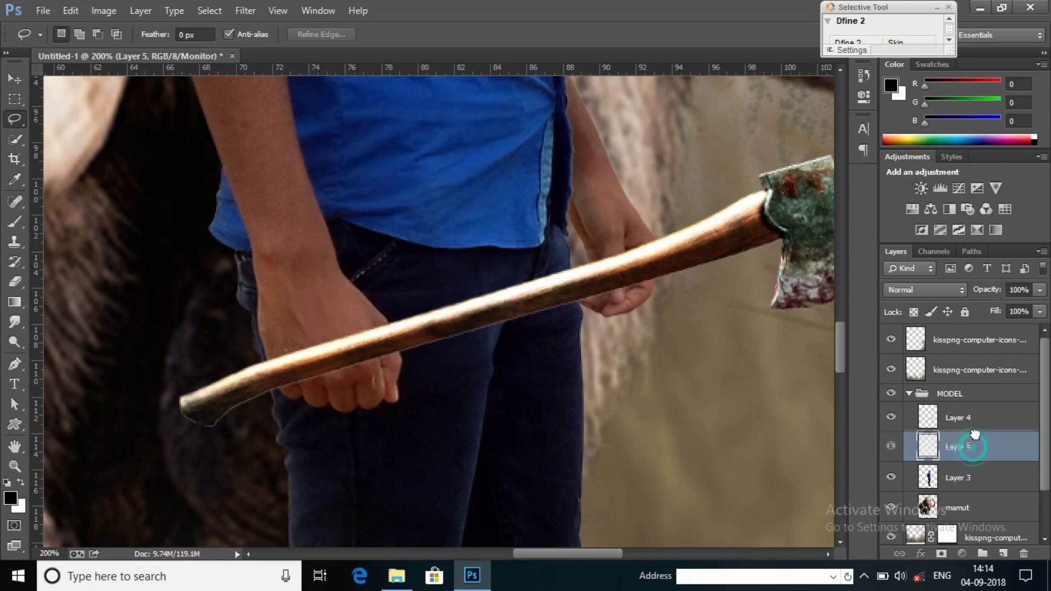
{"action": "left_click_drag", "start_coordinate": [975, 454], "coordinate": [992, 412]}
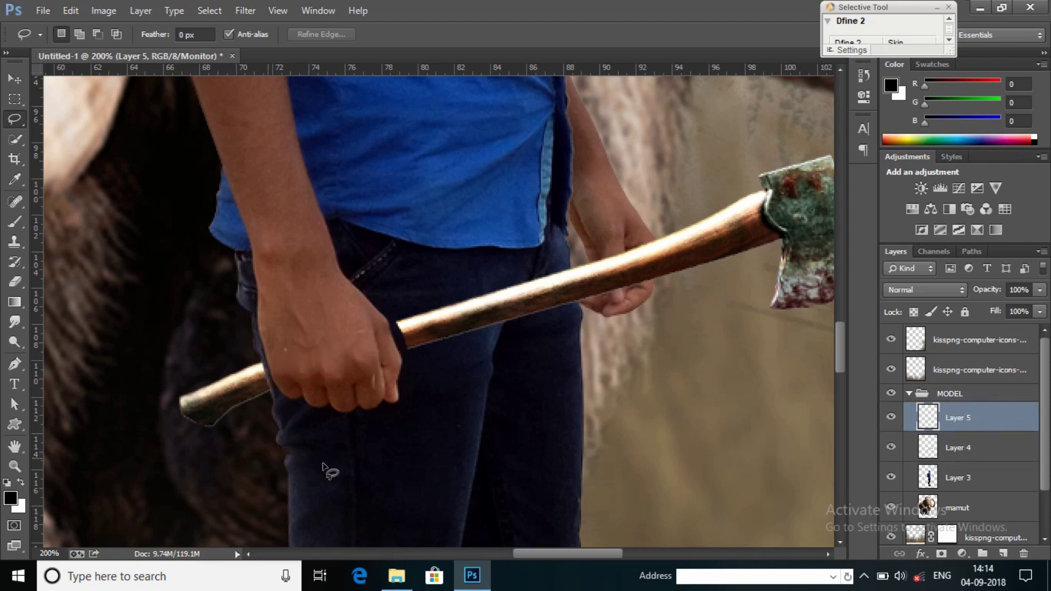
Erase the copied hand with a small hard brush where the handle should show.
{"action": "left_click", "coordinate": [15, 282]}
{"action": "right_click", "coordinate": [383, 256]}
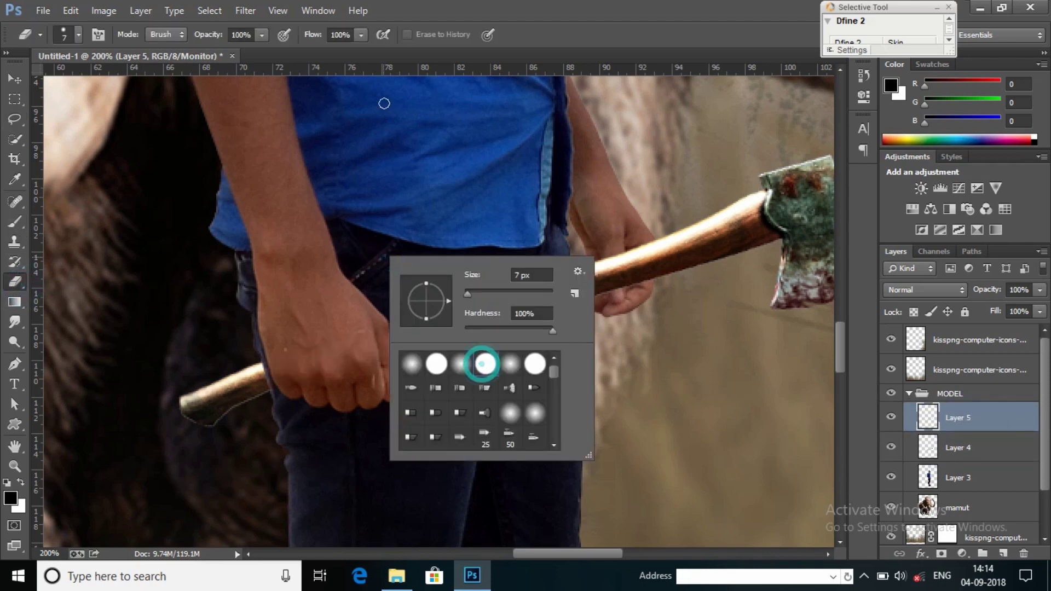
{"action": "double_click", "coordinate": [484, 363]}
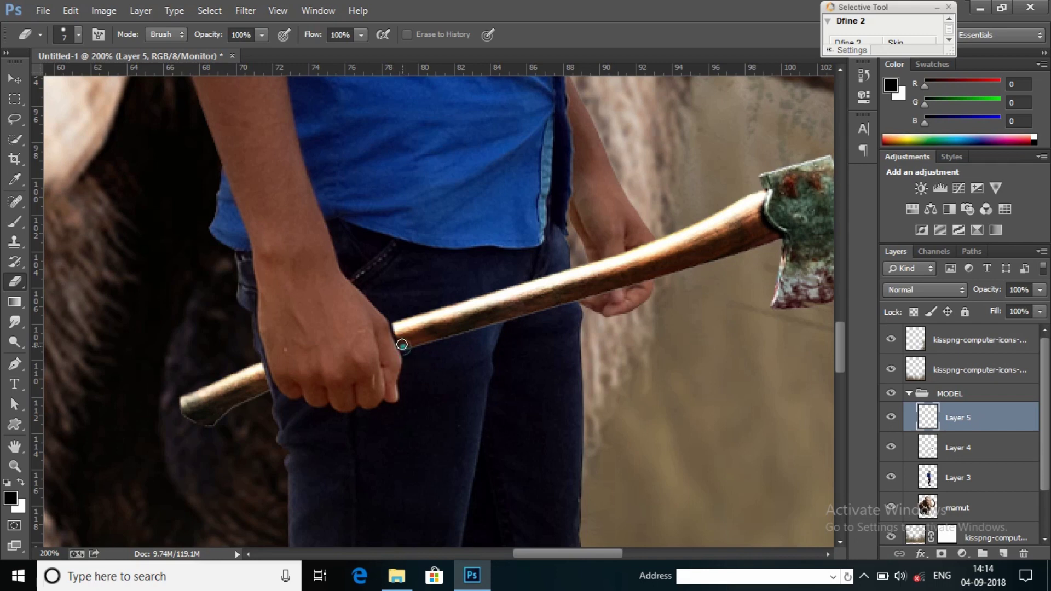
{"action": "left_click_drag", "start_coordinate": [392, 326], "coordinate": [385, 324]}
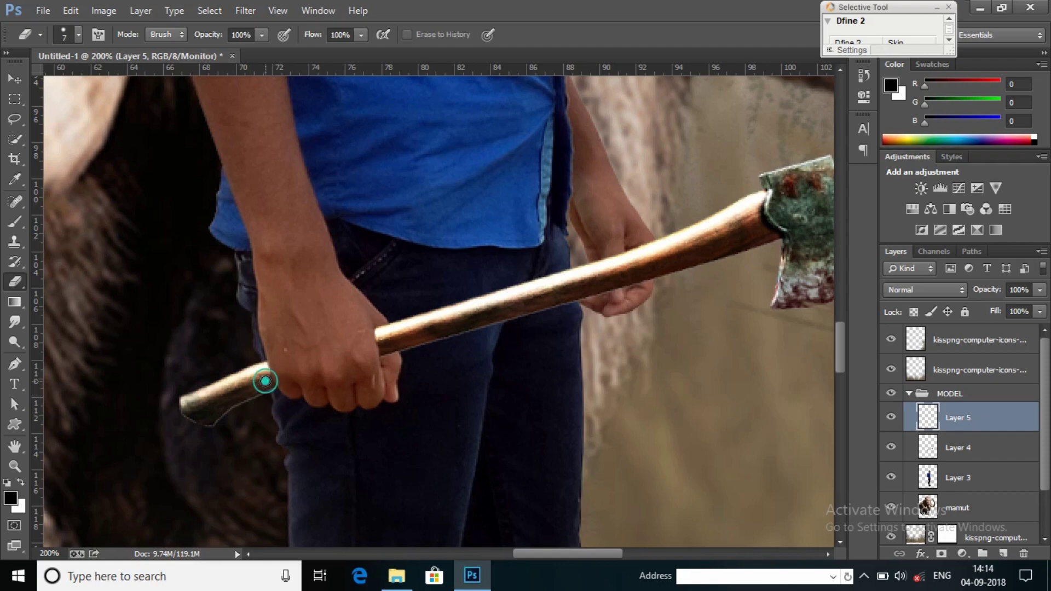
Darken the axe layer with Brightness/Contrast brightness -36.
{"action": "key", "text": "ctrl+minus"}
{"action": "key", "text": "ctrl+minus"}
{"action": "key", "text": "ctrl+minus"}
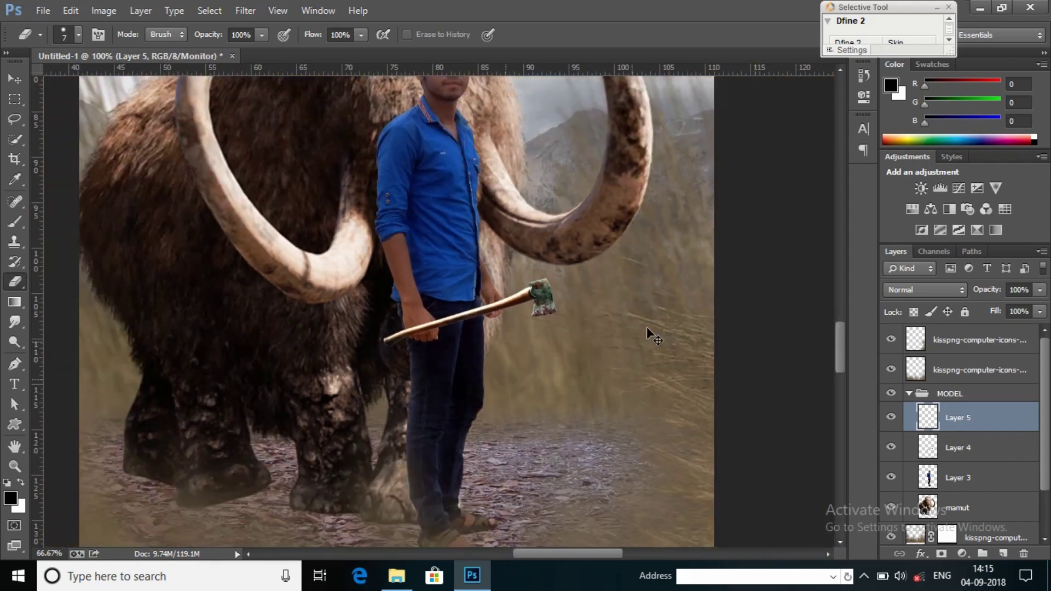
{"action": "key", "text": "ctrl+minus"}
{"action": "key", "text": "ctrl+minus"}
{"action": "left_click", "coordinate": [961, 450]}
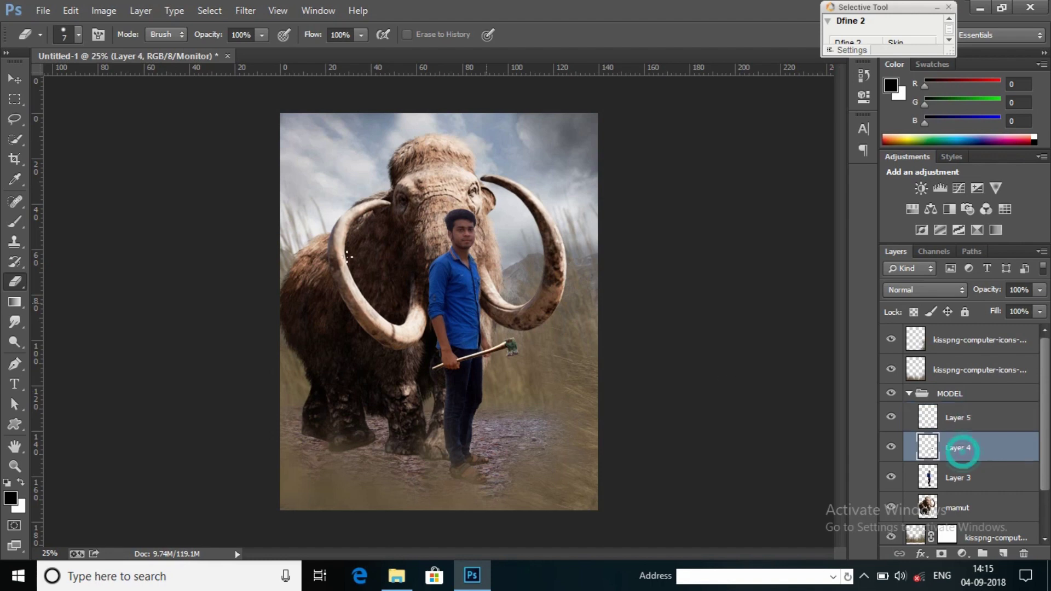
{"action": "left_click", "coordinate": [103, 10]}
{"action": "left_click", "coordinate": [328, 47]}
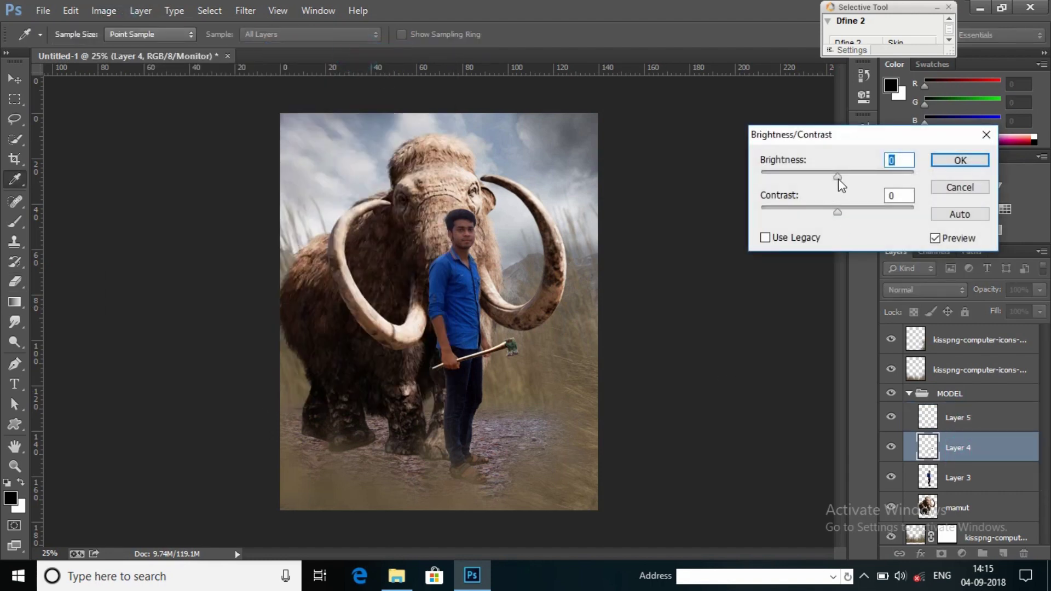
{"action": "left_click_drag", "start_coordinate": [837, 177], "coordinate": [820, 179]}
{"action": "key", "text": "Tab"}
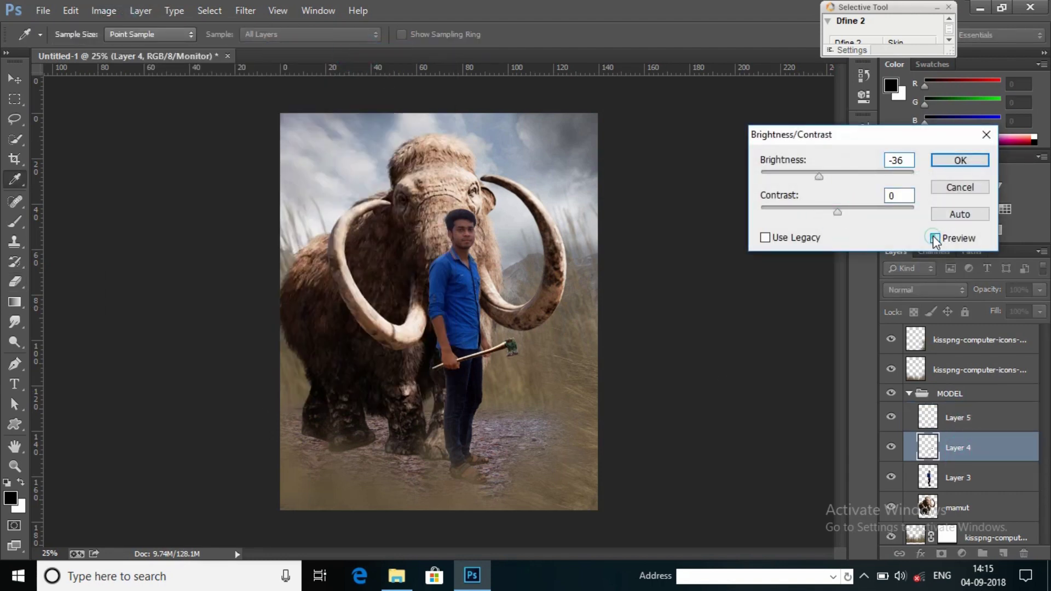
{"action": "key", "text": "e"}
Merge the hand copy, axe and man layers into one layer, then expand BG.
{"action": "left_click", "coordinate": [959, 160]}
{"action": "left_click", "coordinate": [962, 477]}
{"action": "left_click", "coordinate": [961, 417], "text": "shift"}
{"action": "right_click", "coordinate": [961, 418]}
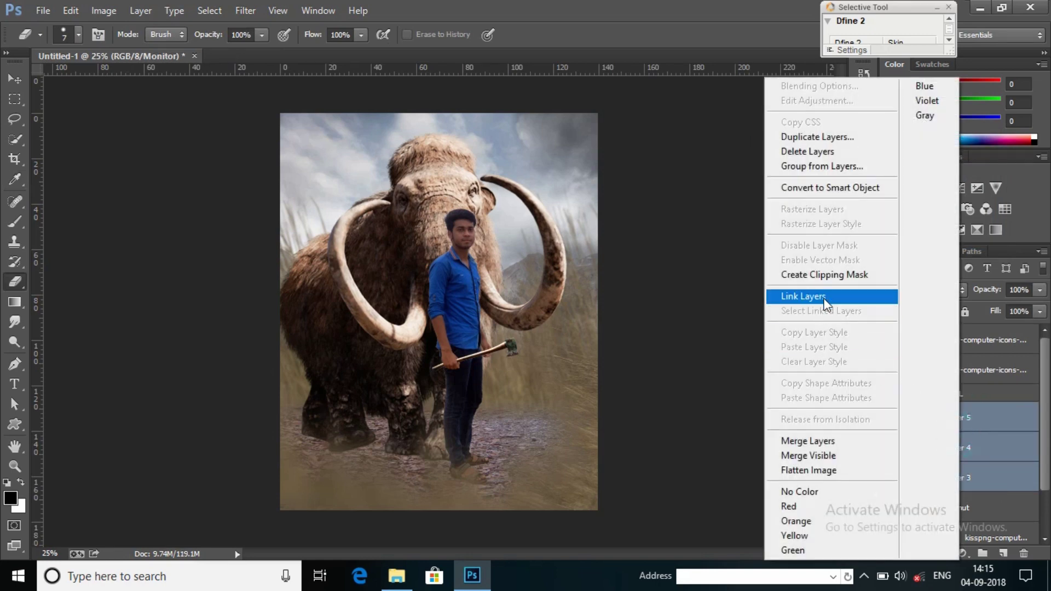
{"action": "left_click", "coordinate": [825, 300]}
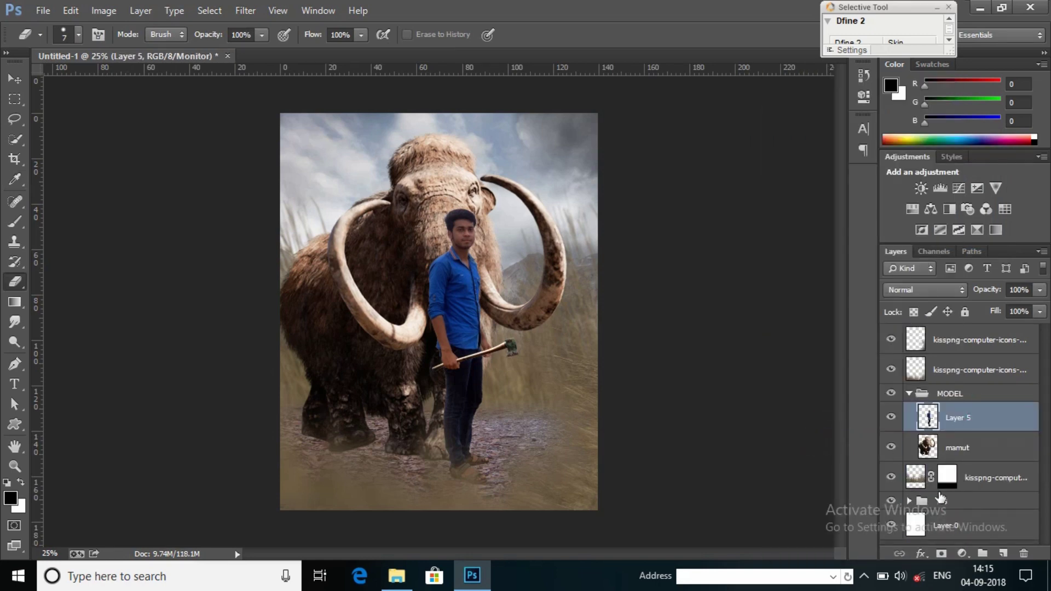
{"action": "left_click", "coordinate": [913, 504]}
{"action": "scroll", "coordinate": [1005, 520], "scroll_direction": "down", "scroll_amount": 3}
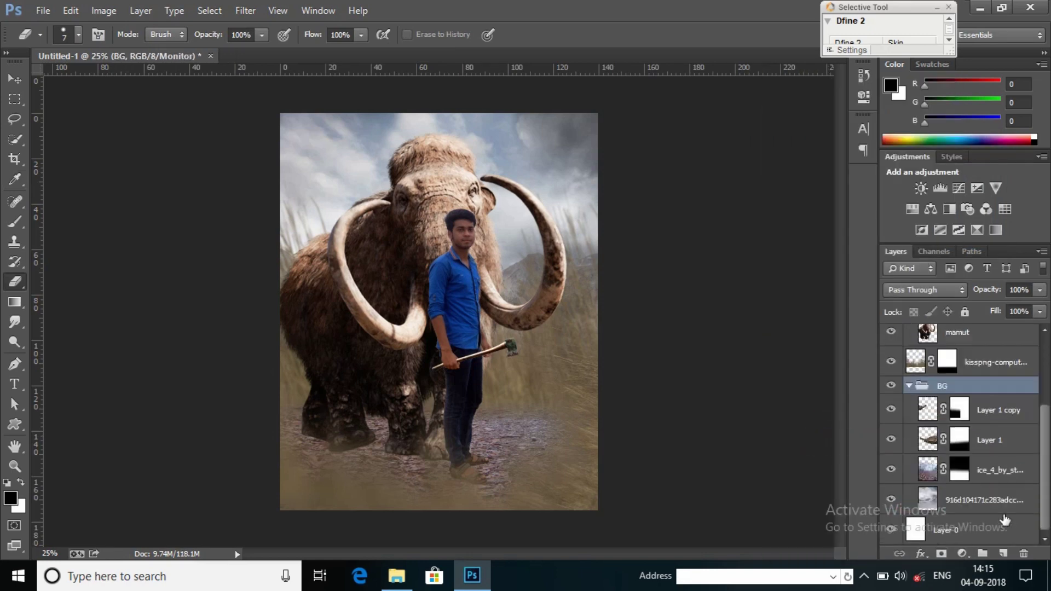
Strongly darken the misty background layer with Brightness/Contrast.
{"action": "left_click", "coordinate": [926, 484]}
{"action": "left_click", "coordinate": [103, 11]}
{"action": "left_click", "coordinate": [328, 51]}
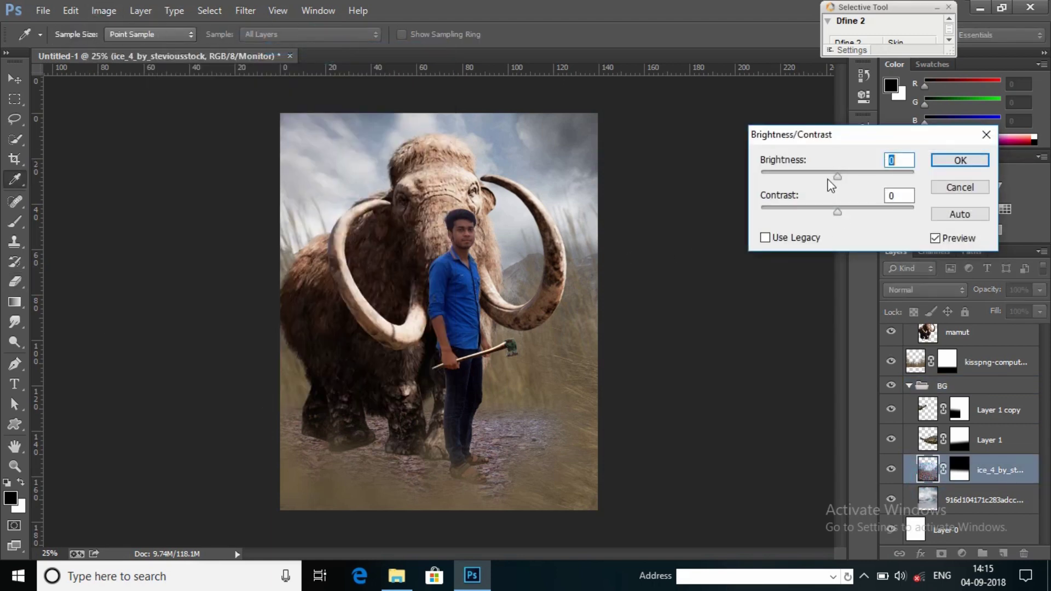
{"action": "left_click_drag", "start_coordinate": [837, 176], "coordinate": [801, 176]}
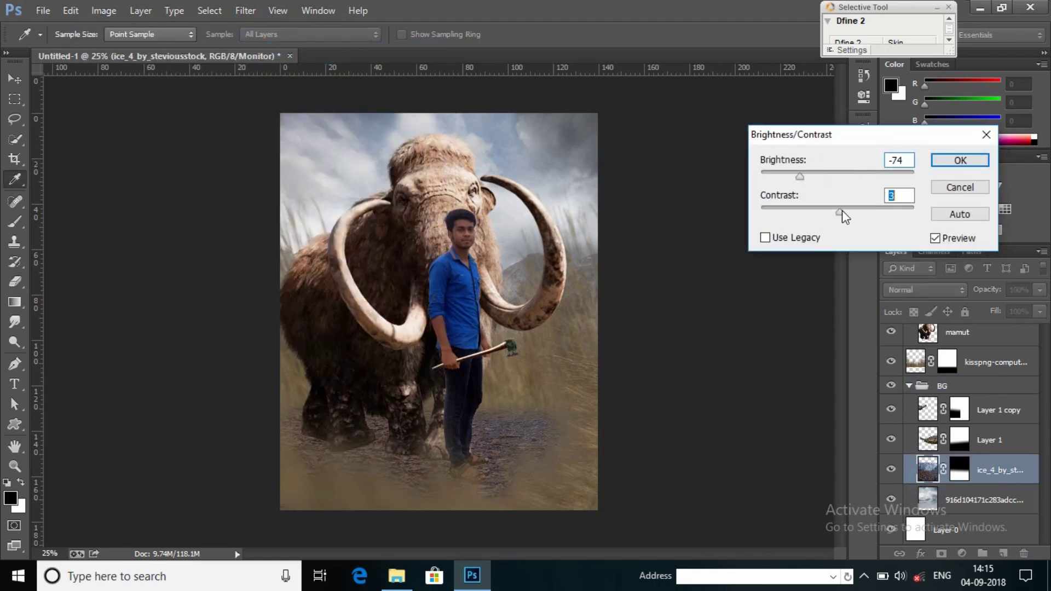
{"action": "left_click", "coordinate": [951, 162]}
{"action": "key", "text": "e"}
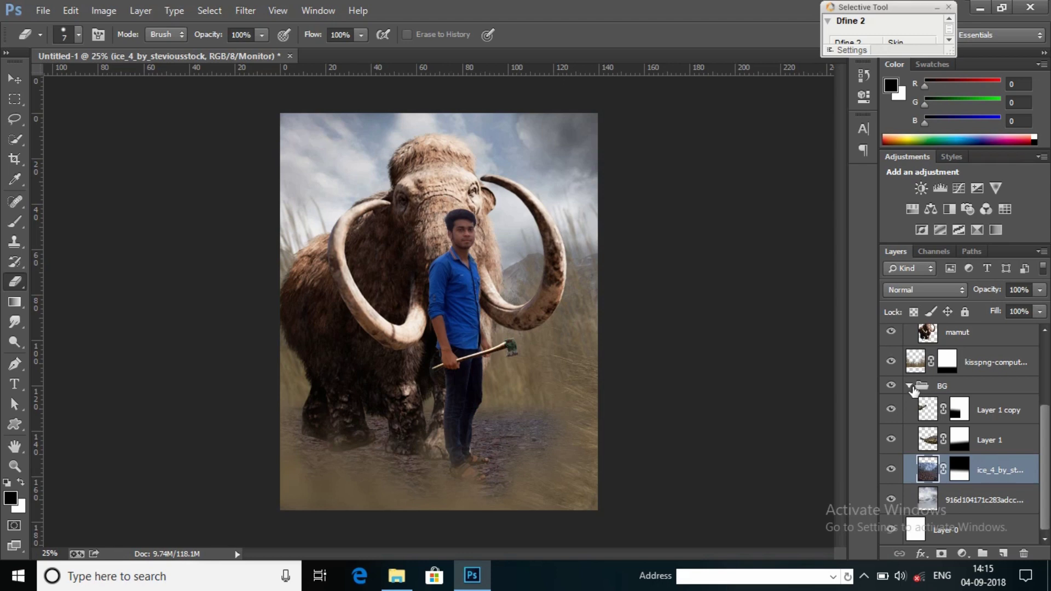
Apply a Gaussian Blur to the background photo layer.
{"action": "left_click", "coordinate": [930, 502]}
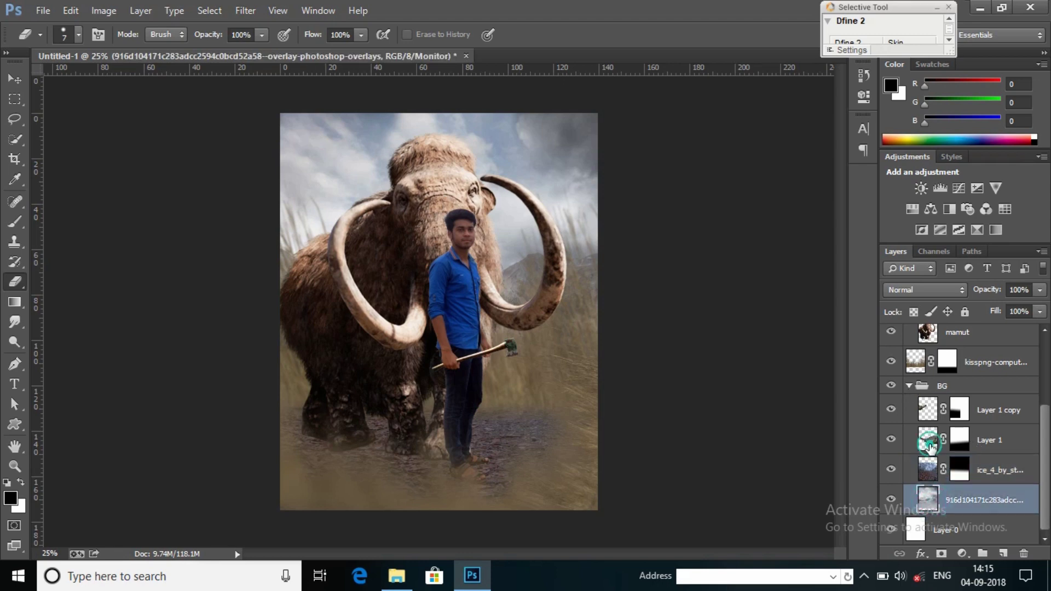
{"action": "left_click", "coordinate": [930, 446]}
{"action": "left_click", "coordinate": [931, 500]}
{"action": "left_click", "coordinate": [245, 10]}
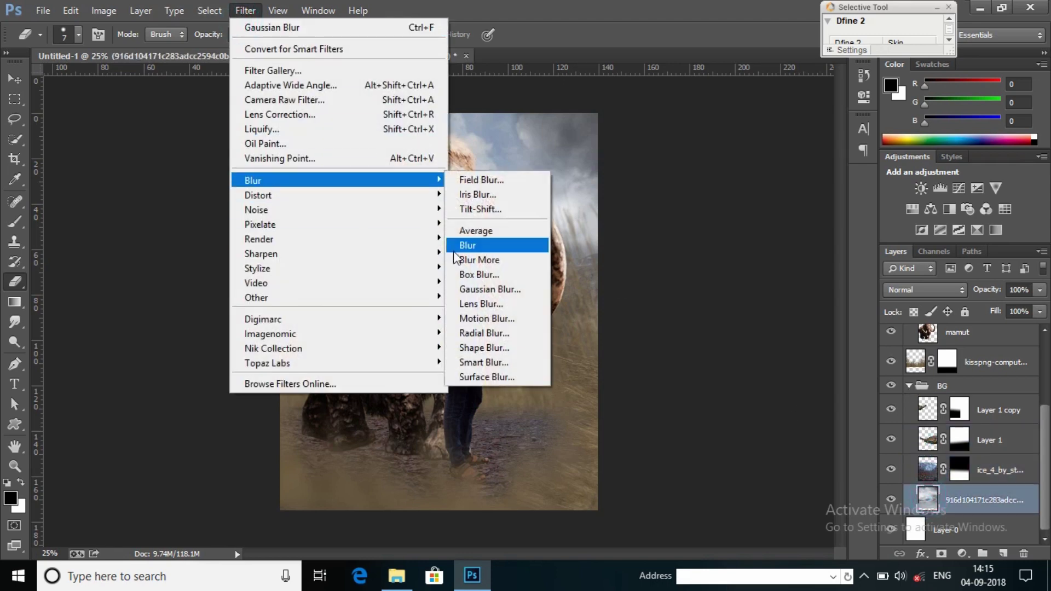
{"action": "left_click", "coordinate": [490, 289]}
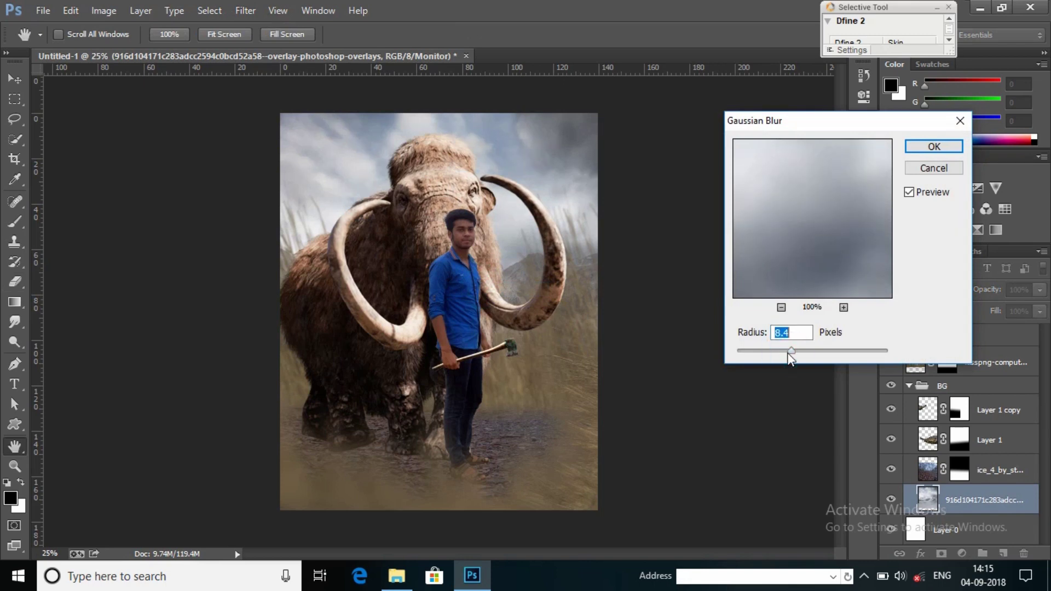
{"action": "left_click", "coordinate": [933, 146]}
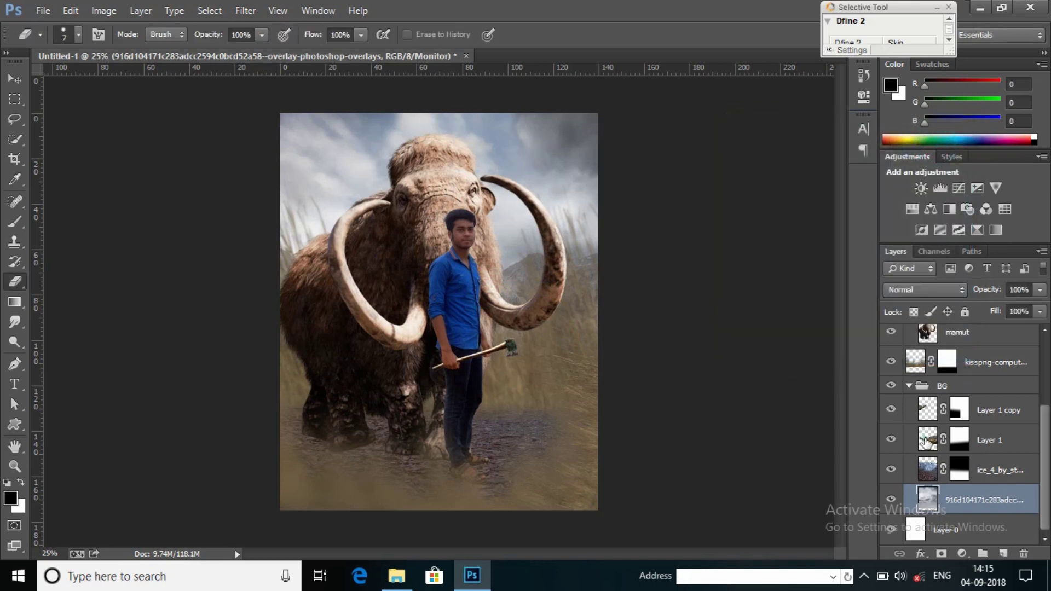
Merge Layer 1 with Layer 1 copy and apply Gaussian Blur again.
{"action": "left_click", "coordinate": [926, 442]}
{"action": "left_click", "coordinate": [991, 410], "text": "shift"}
{"action": "right_click", "coordinate": [1006, 416]}
{"action": "left_click", "coordinate": [865, 439]}
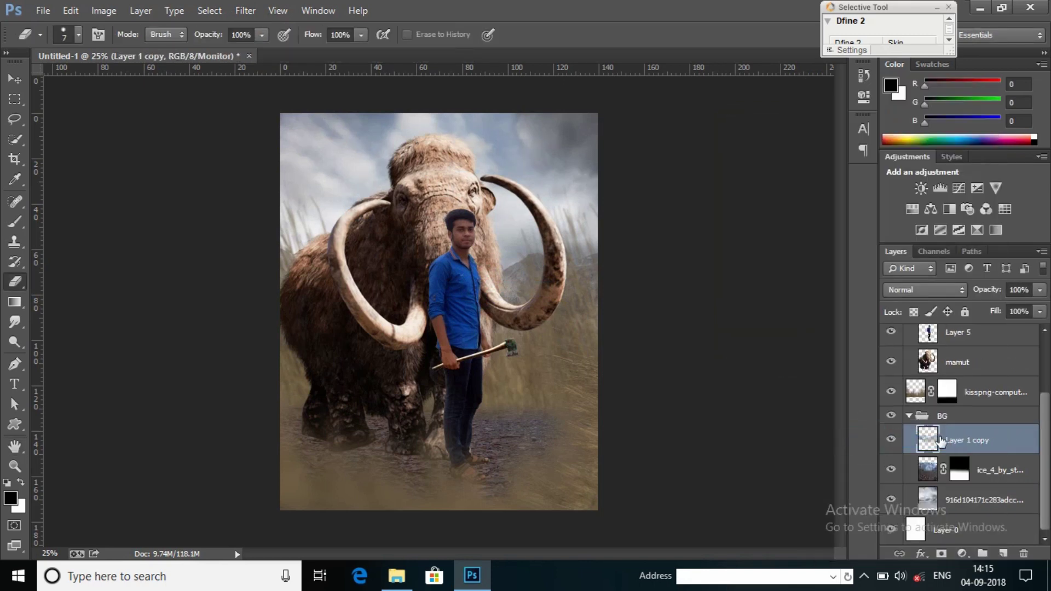
{"action": "left_click", "coordinate": [209, 10]}
{"action": "left_click", "coordinate": [489, 289]}
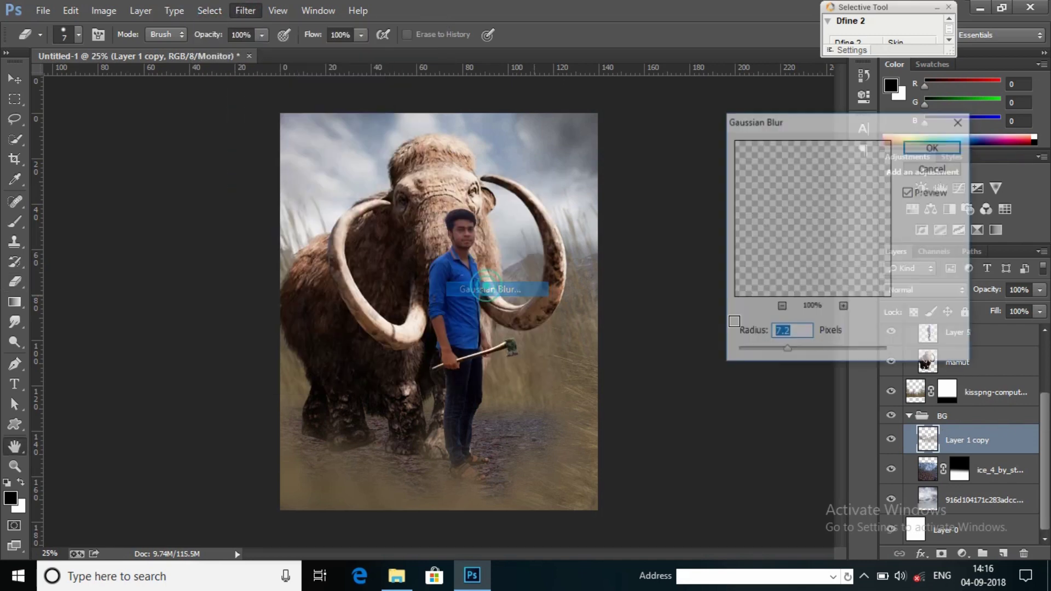
{"action": "left_click", "coordinate": [932, 147]}
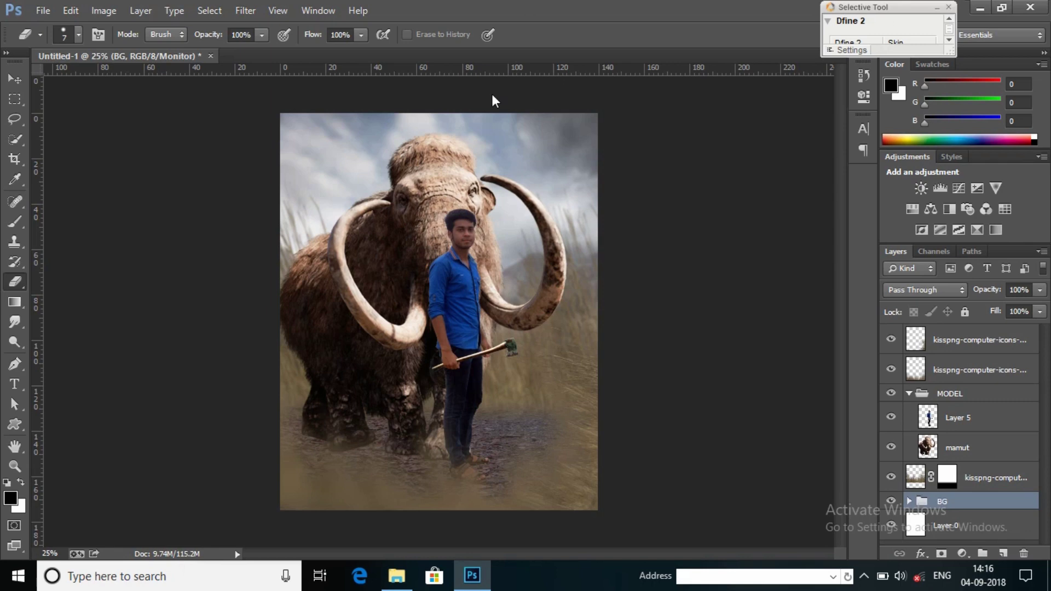
Duplicate Layer 5 inside the MODEL group.
{"action": "left_click", "coordinate": [908, 394]}
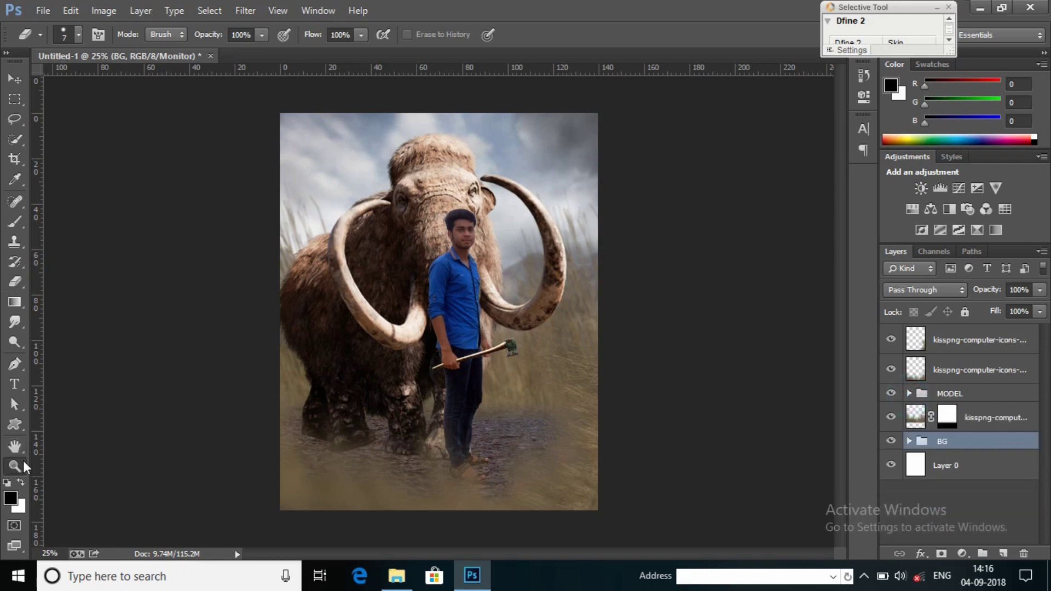
{"action": "left_click", "coordinate": [23, 464]}
{"action": "left_click", "coordinate": [909, 394]}
{"action": "right_click", "coordinate": [965, 424]}
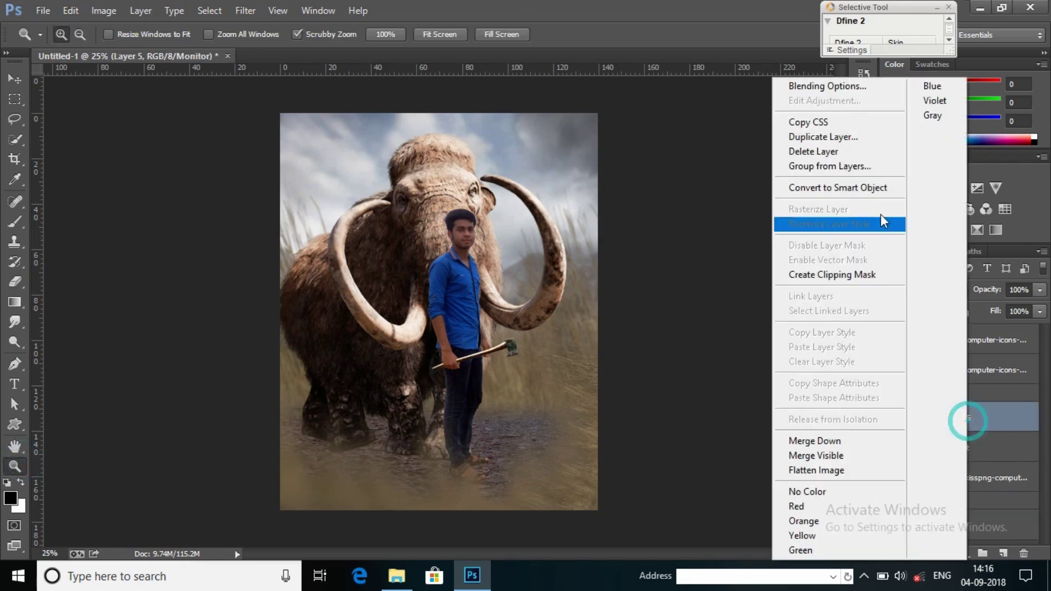
{"action": "left_click", "coordinate": [822, 137]}
{"action": "left_click", "coordinate": [676, 174]}
{"action": "left_click", "coordinate": [101, 9]}
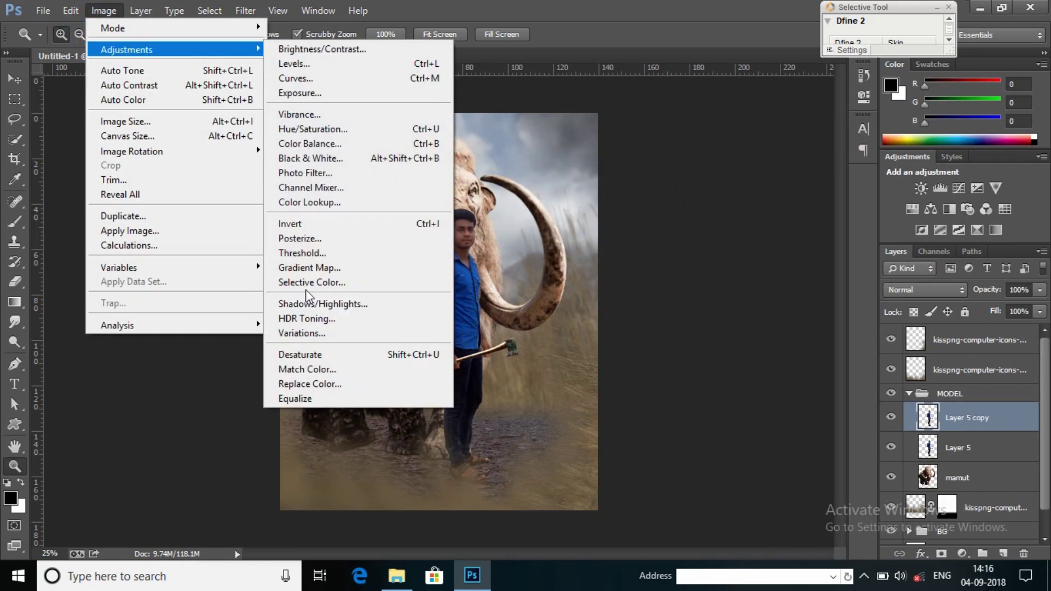
Apply Selective Color (Reds Black -29; Yellows Yellow -2, Black -15) and add a layer mask.
{"action": "left_click", "coordinate": [329, 300]}
{"action": "key", "text": "ctrl+plus"}
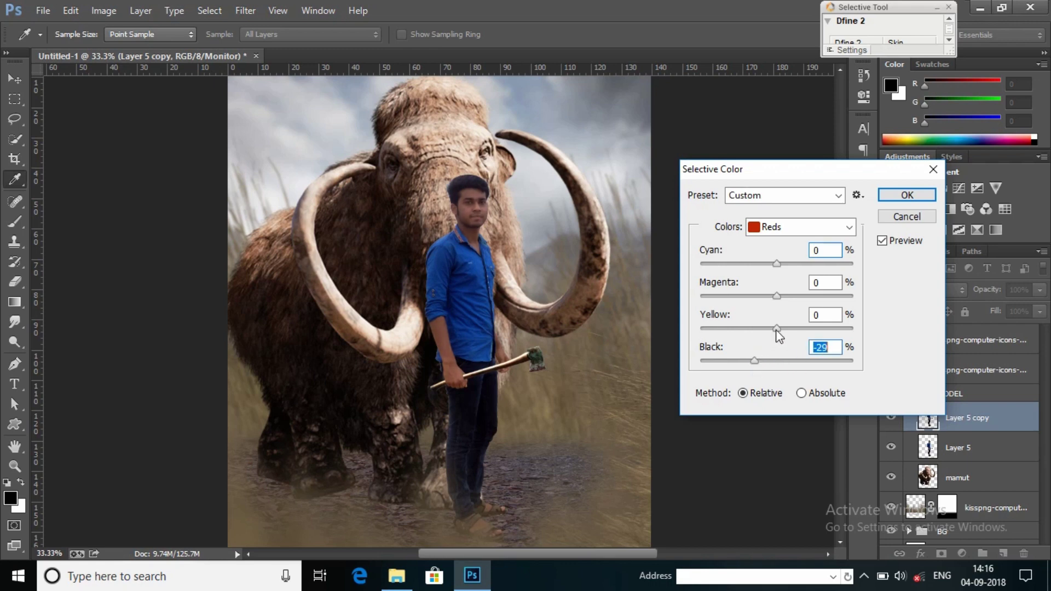
{"action": "left_click", "coordinate": [777, 226]}
{"action": "left_click", "coordinate": [777, 258]}
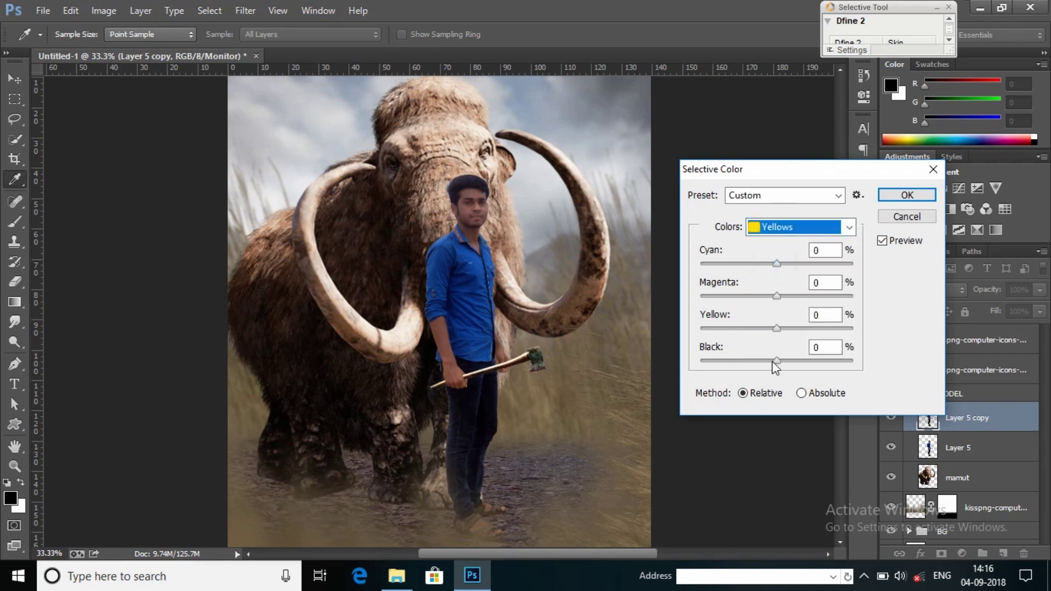
{"action": "left_click_drag", "start_coordinate": [777, 360], "coordinate": [761, 360]}
{"action": "left_click", "coordinate": [882, 241]}
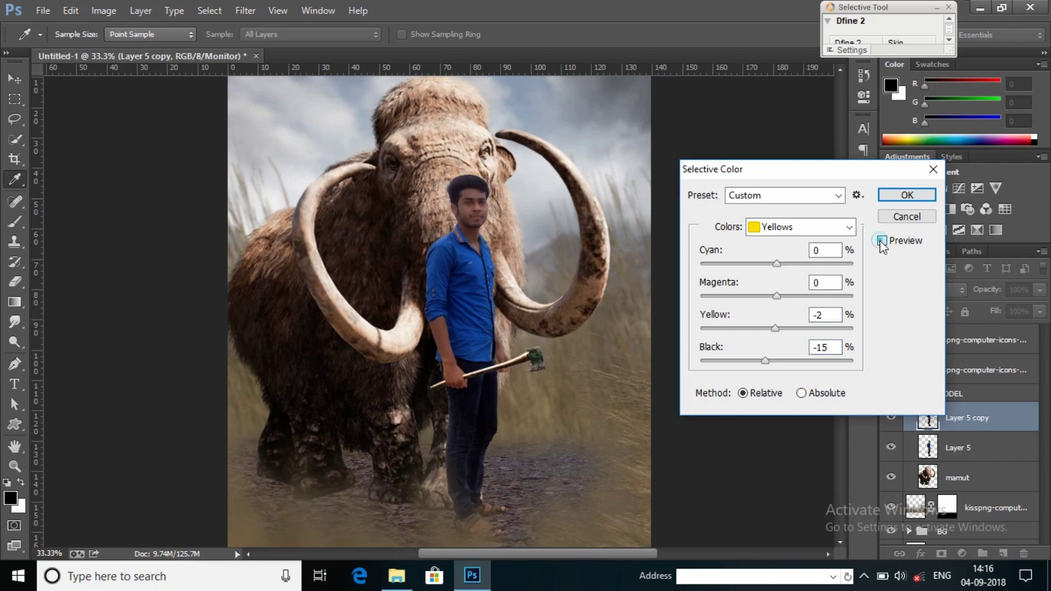
{"action": "key", "text": "Return"}
{"action": "left_click", "coordinate": [941, 553]}
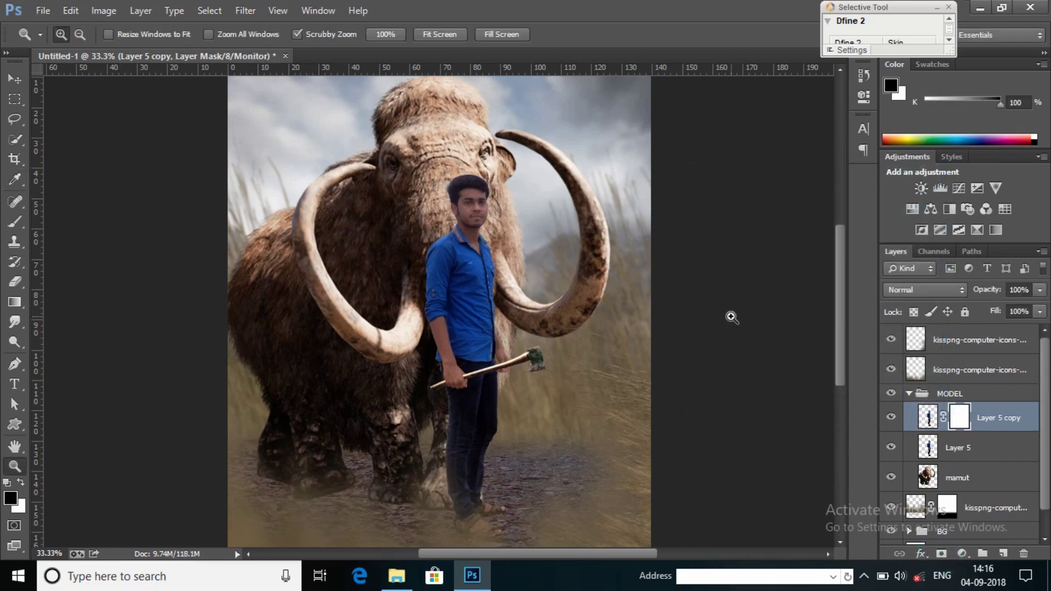
Invert Layer 5 copy's mask, select the man, and paint white over his face.
{"action": "key", "text": "ctrl+i"}
{"action": "left_click", "coordinate": [927, 417], "text": "ctrl"}
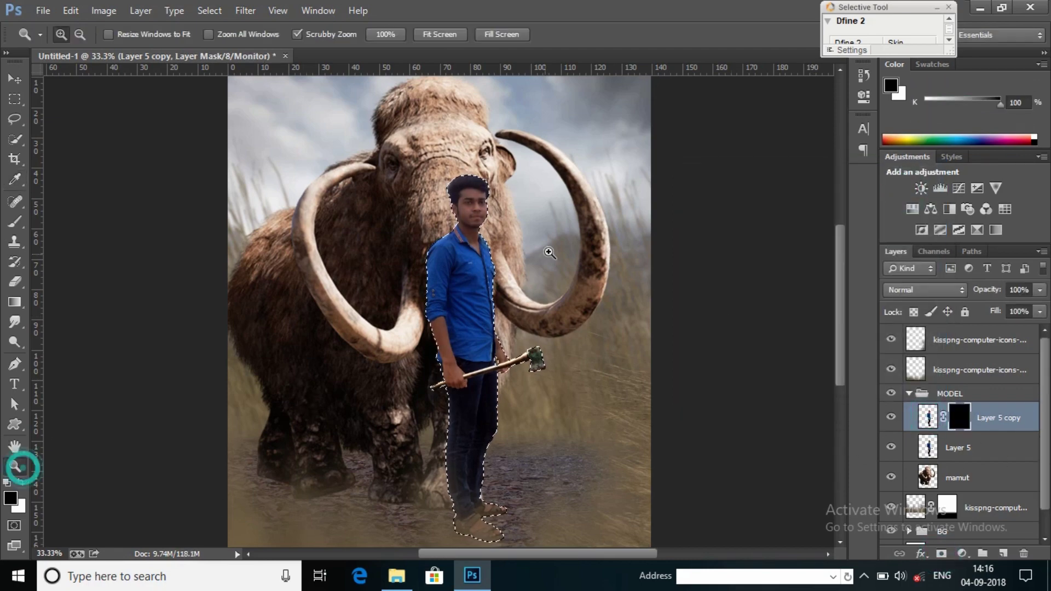
{"action": "left_click", "coordinate": [469, 219]}
{"action": "key", "text": "b"}
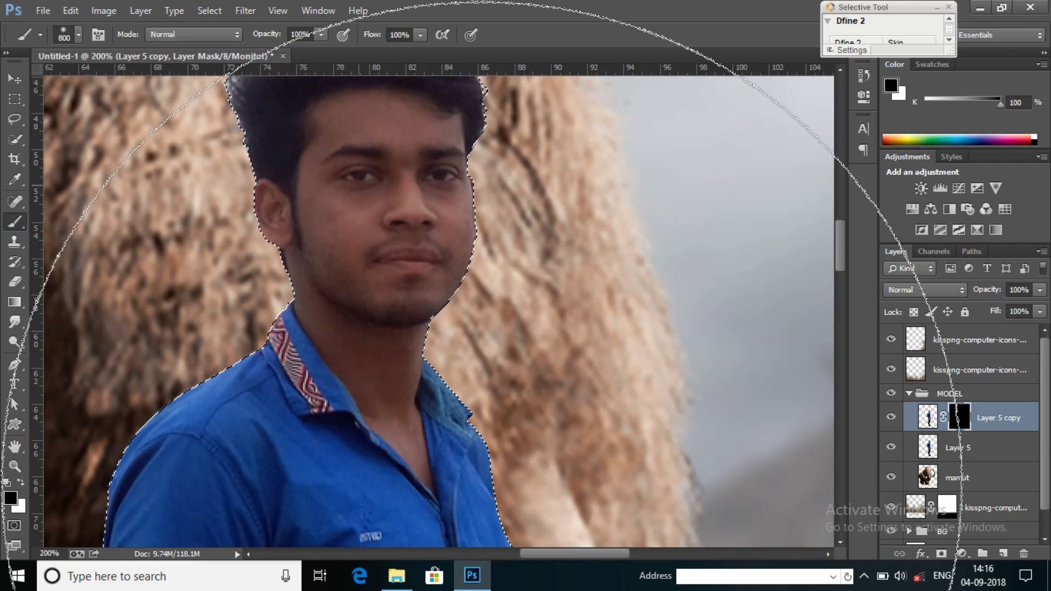
{"action": "key", "text": "bracketleft"}
{"action": "key", "text": "bracketleft"}
{"action": "key", "text": "bracketleft"}
{"action": "left_click", "coordinate": [364, 155]}
{"action": "key", "text": "x"}
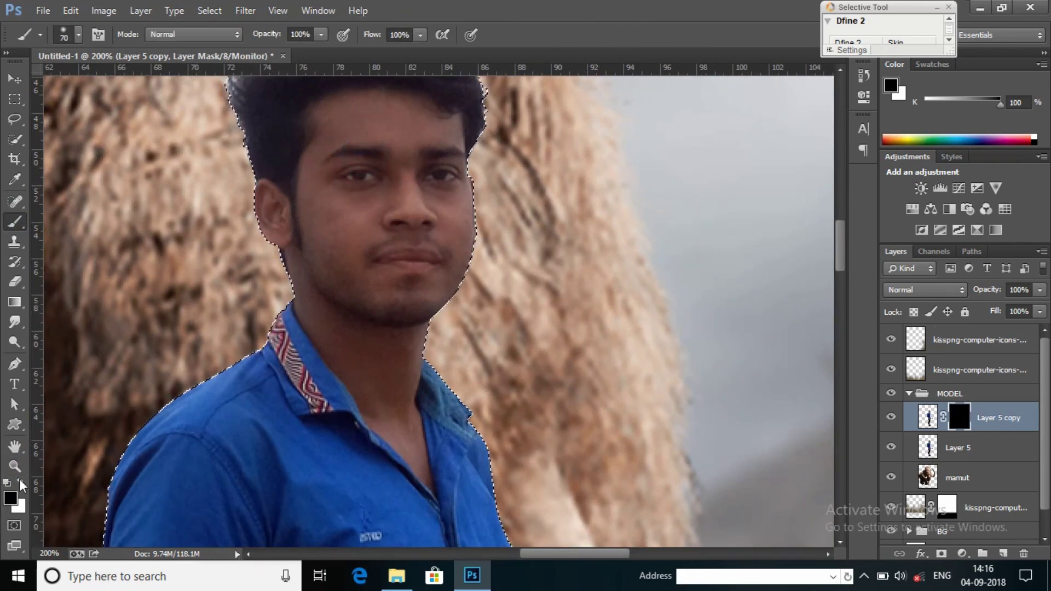
{"action": "key", "text": "bracketleft"}
{"action": "key", "text": "bracketleft"}
{"action": "key", "text": "bracketleft"}
{"action": "left_click", "coordinate": [347, 125]}
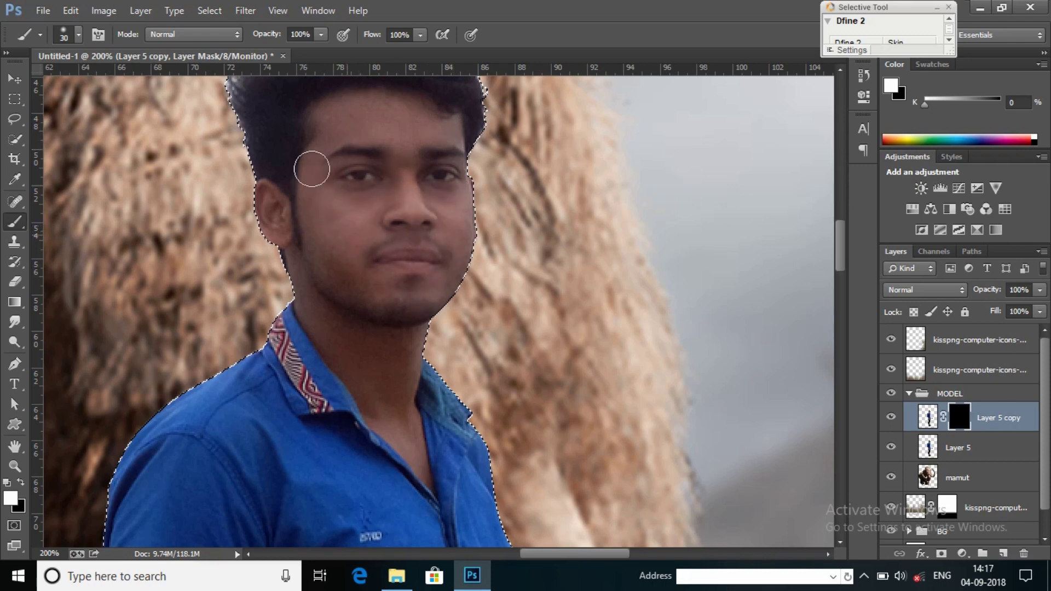
{"action": "left_click", "coordinate": [344, 130]}
{"action": "left_click", "coordinate": [264, 199]}
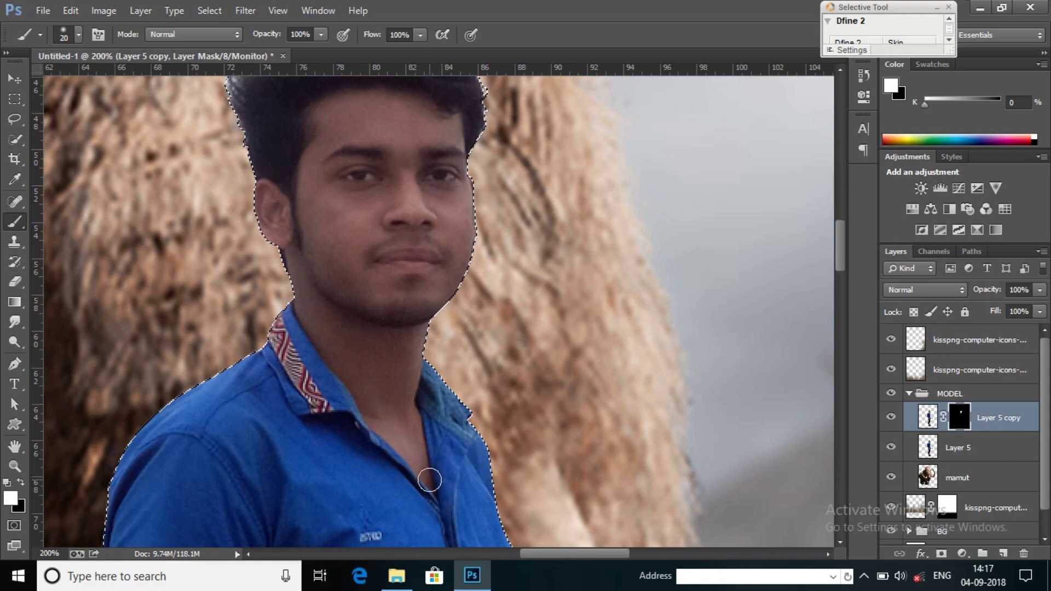
{"action": "left_click", "coordinate": [394, 286]}
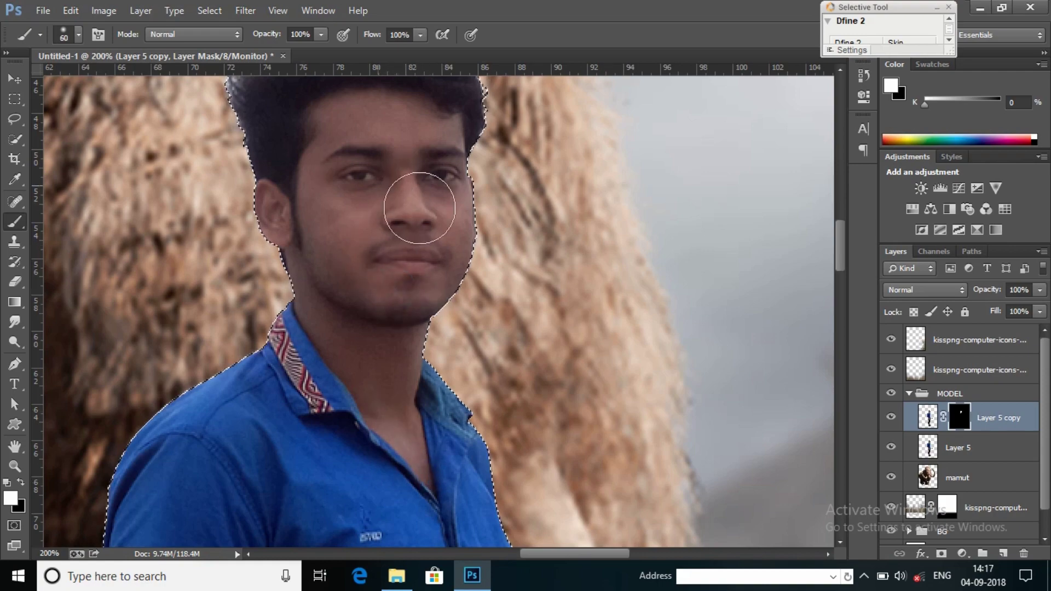
{"action": "key", "text": "bracketleft"}
Paint the mask white over the man's shirt, arms, hands and axe.
{"action": "left_click_drag", "start_coordinate": [399, 414], "coordinate": [432, 109]}
{"action": "left_click_drag", "start_coordinate": [392, 457], "coordinate": [425, 235]}
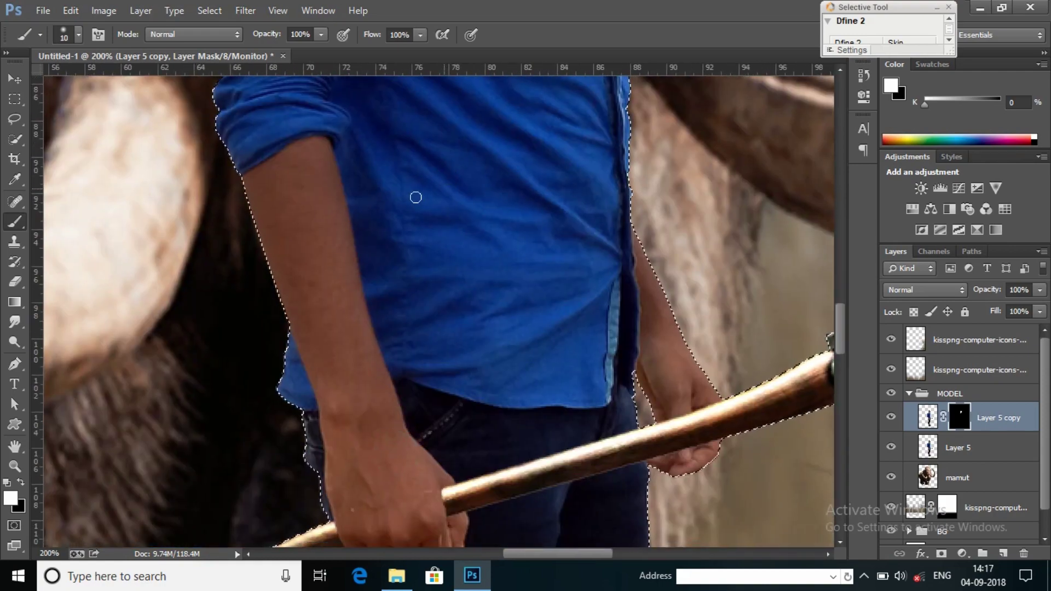
{"action": "key", "text": "bracketright"}
{"action": "key", "text": "bracketright"}
{"action": "key", "text": "bracketright"}
{"action": "key", "text": "bracketright"}
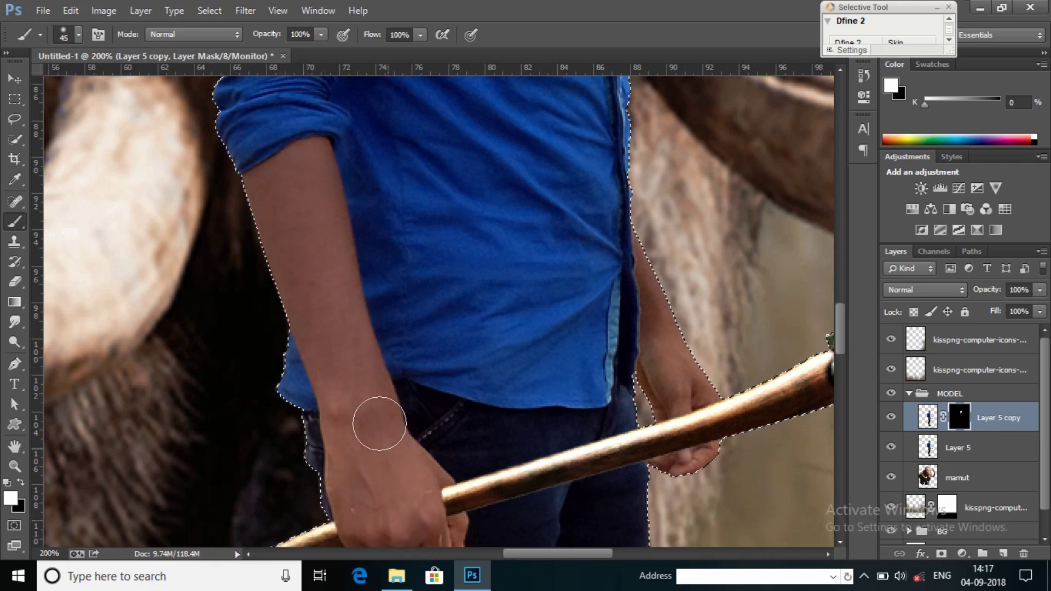
{"action": "left_click_drag", "start_coordinate": [389, 540], "coordinate": [380, 430]}
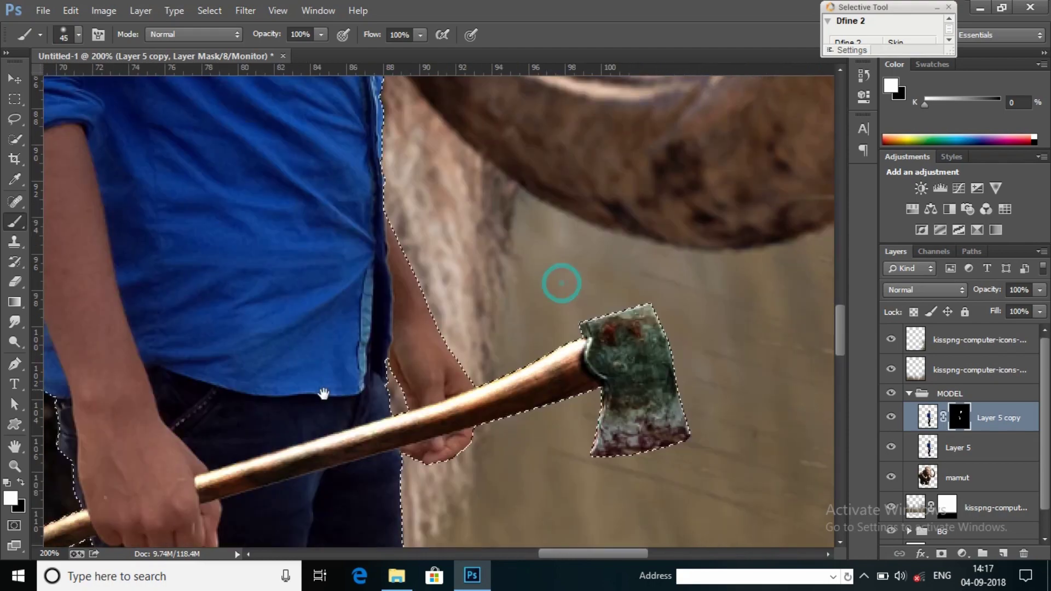
{"action": "left_click_drag", "start_coordinate": [795, 174], "coordinate": [558, 281]}
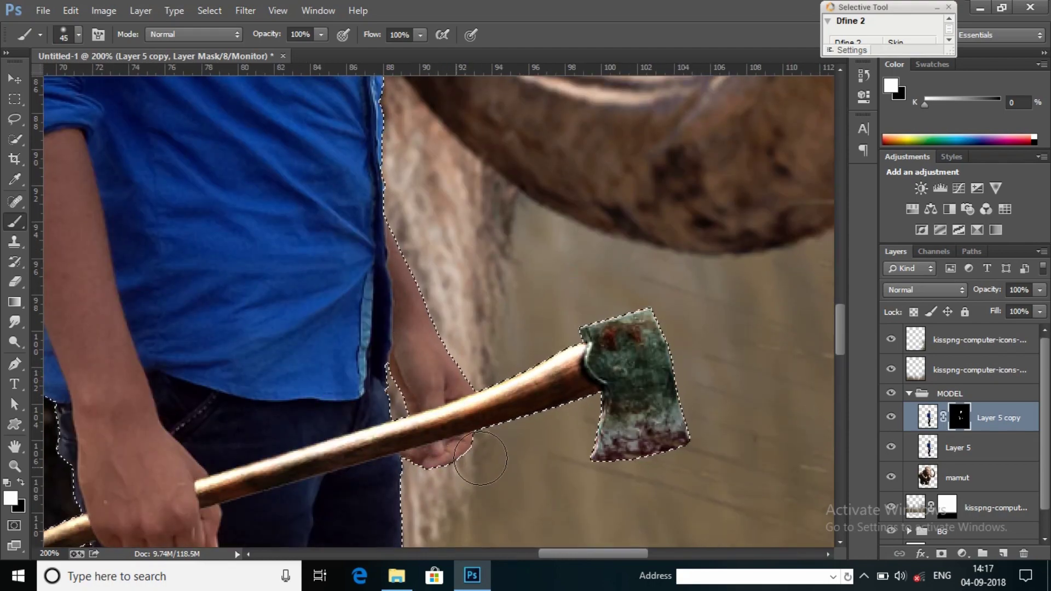
{"action": "key", "text": "ctrl+0"}
{"action": "key", "text": "ctrl+minus"}
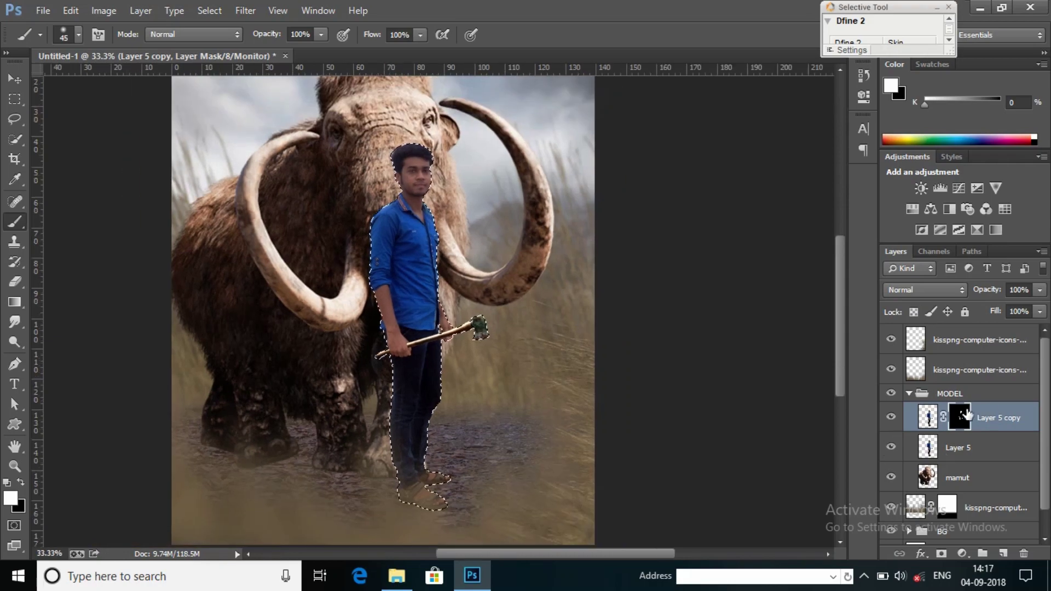
{"action": "right_click", "coordinate": [958, 417]}
Apply the mask, deselect, and brighten the man with Brightness 36, Contrast 5.
{"action": "left_click", "coordinate": [924, 305]}
{"action": "key", "text": "ctrl+d"}
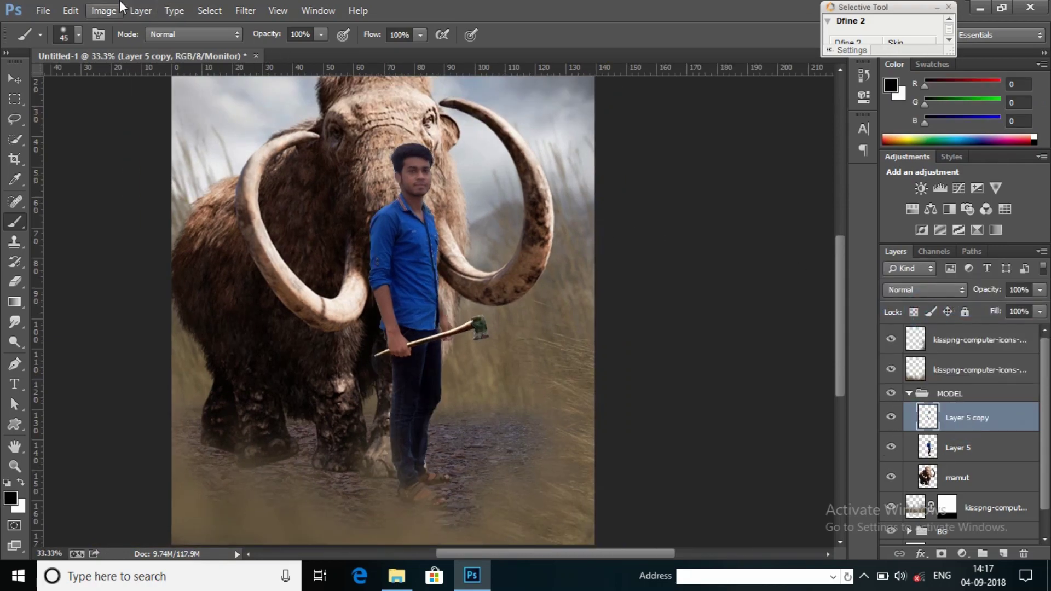
{"action": "left_click", "coordinate": [104, 10]}
{"action": "left_click", "coordinate": [304, 35]}
{"action": "left_click_drag", "start_coordinate": [838, 177], "coordinate": [855, 176]}
{"action": "left_click_drag", "start_coordinate": [837, 211], "coordinate": [842, 212]}
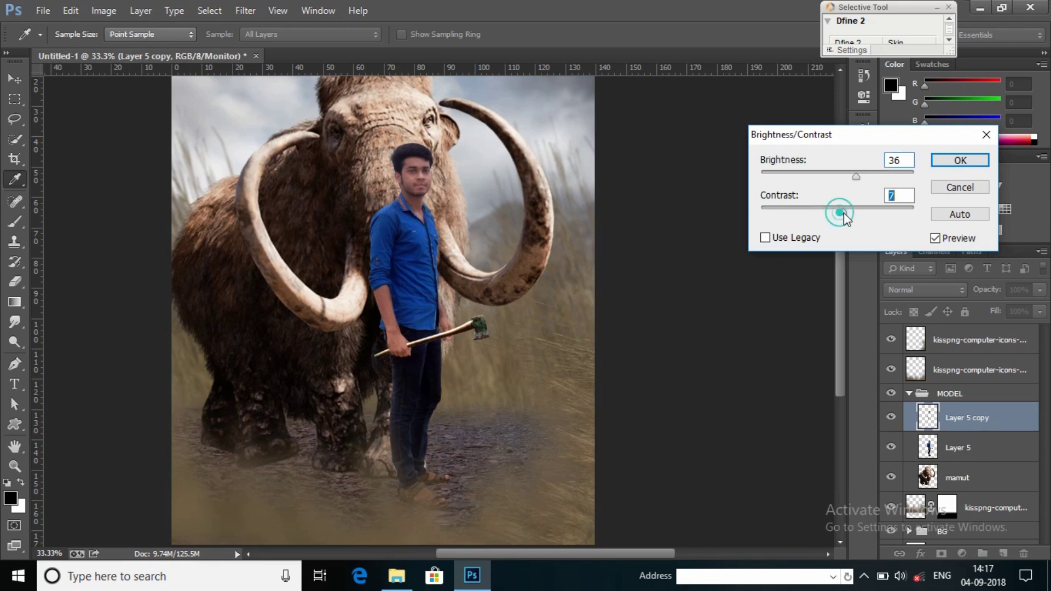
{"action": "left_click", "coordinate": [936, 242]}
{"action": "left_click", "coordinate": [952, 161]}
Merge Layer 5 into Layer 5 copy.
{"action": "key", "text": "b"}
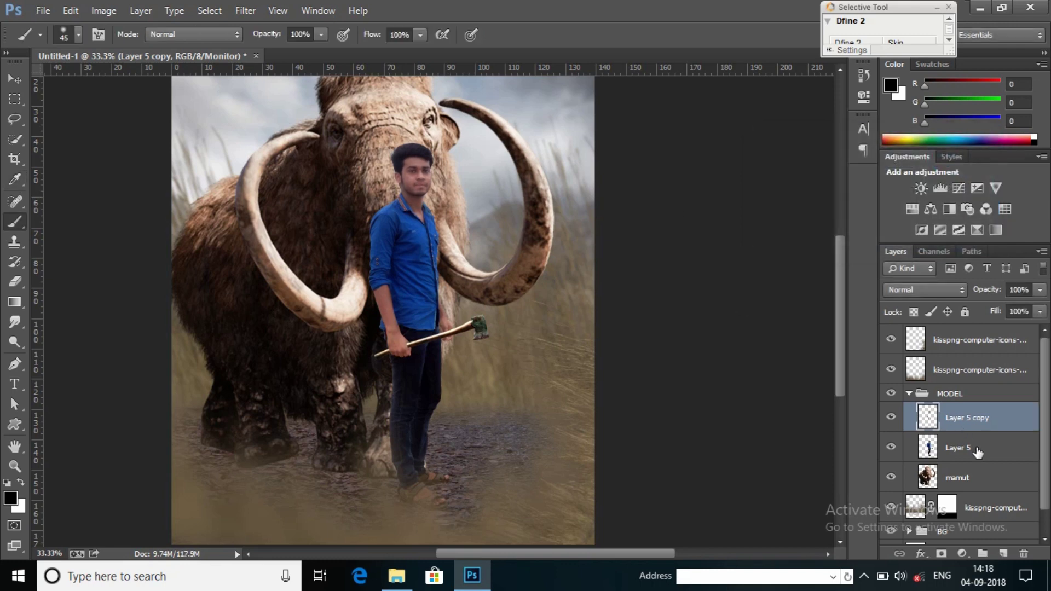
{"action": "left_click", "coordinate": [982, 450], "text": "ctrl"}
{"action": "key", "text": "ctrl+e"}
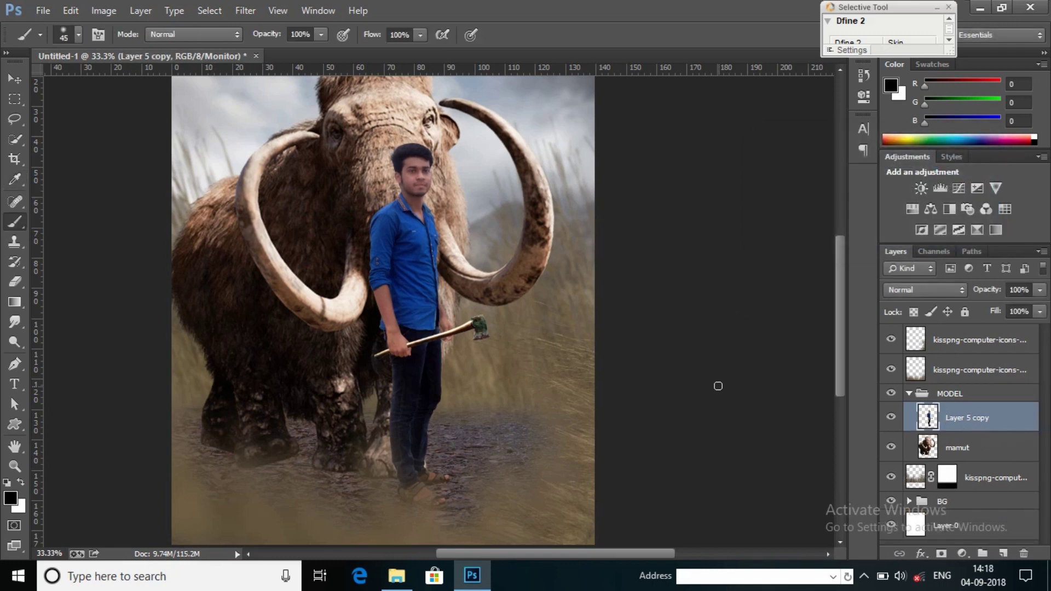
Duplicate the man's layer and run Noiseware noise reduction on it with default settings.
{"action": "key", "text": "ctrl+j"}
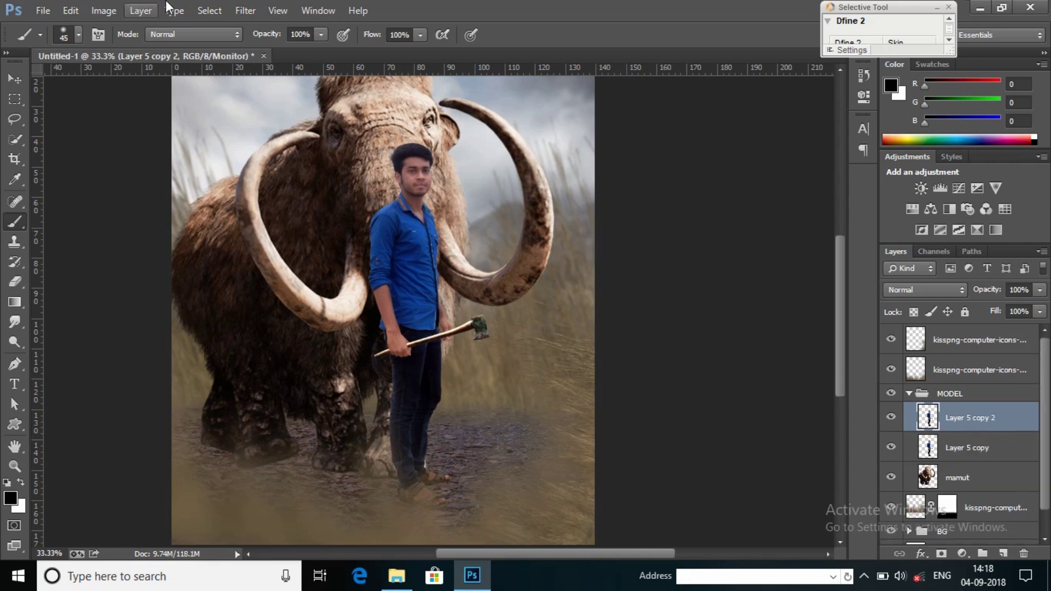
{"action": "left_click", "coordinate": [245, 10]}
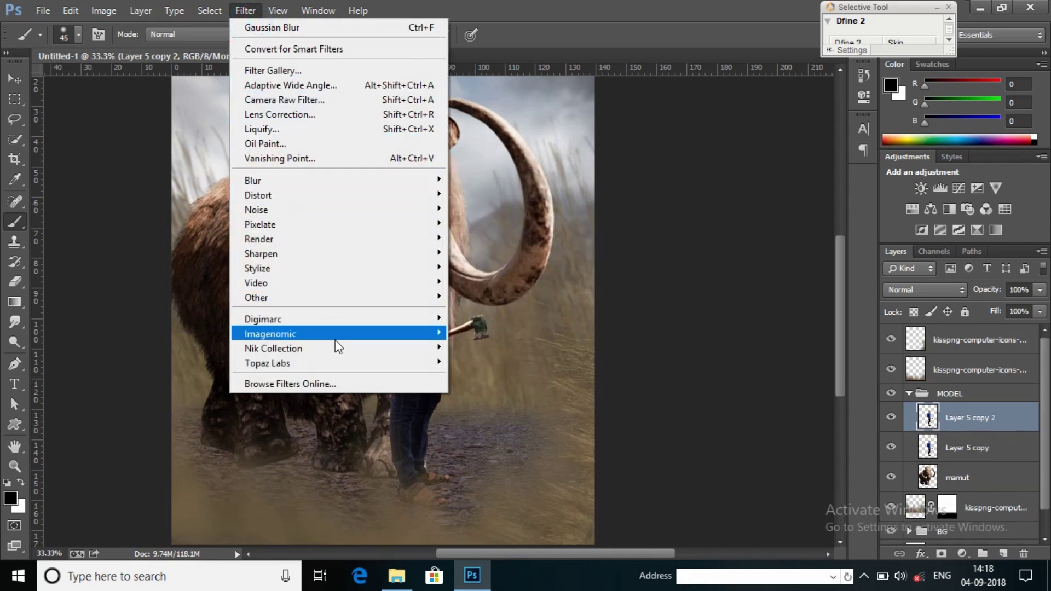
{"action": "mouse_move", "coordinate": [270, 333]}
{"action": "left_click", "coordinate": [498, 333]}
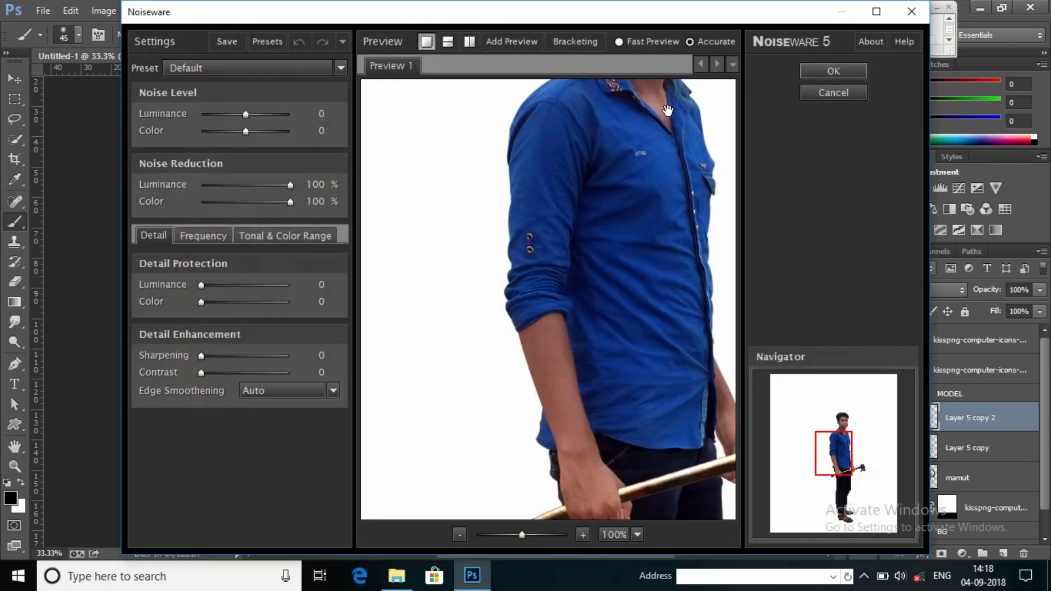
{"action": "left_click", "coordinate": [823, 71]}
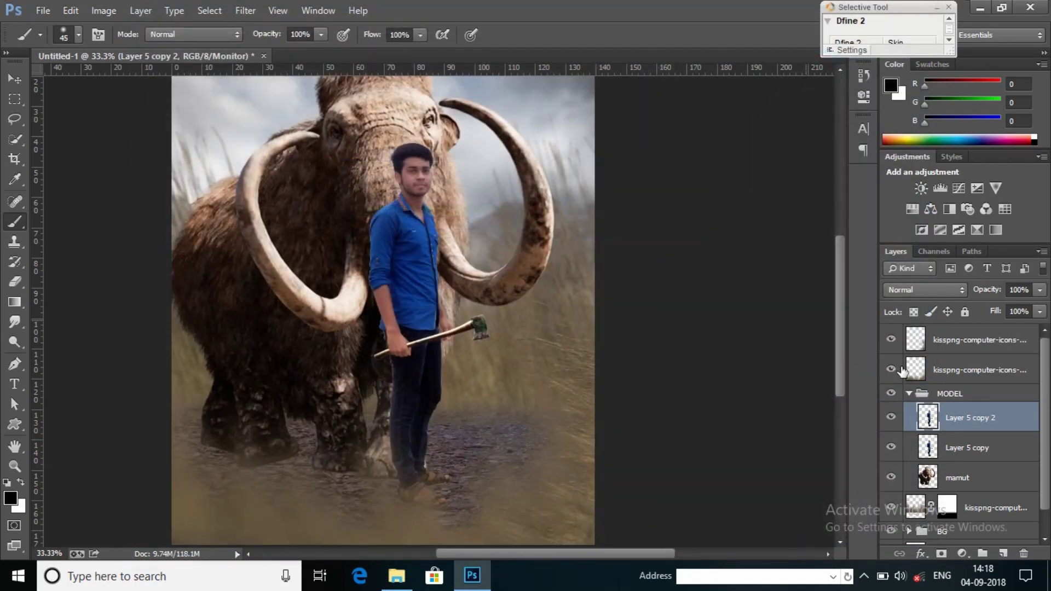
Zoom into the man's head and erase stray spots near his eyes with a small eraser.
{"action": "left_click", "coordinate": [928, 417], "text": "ctrl"}
{"action": "key", "text": "z"}
{"action": "left_click", "coordinate": [398, 183]}
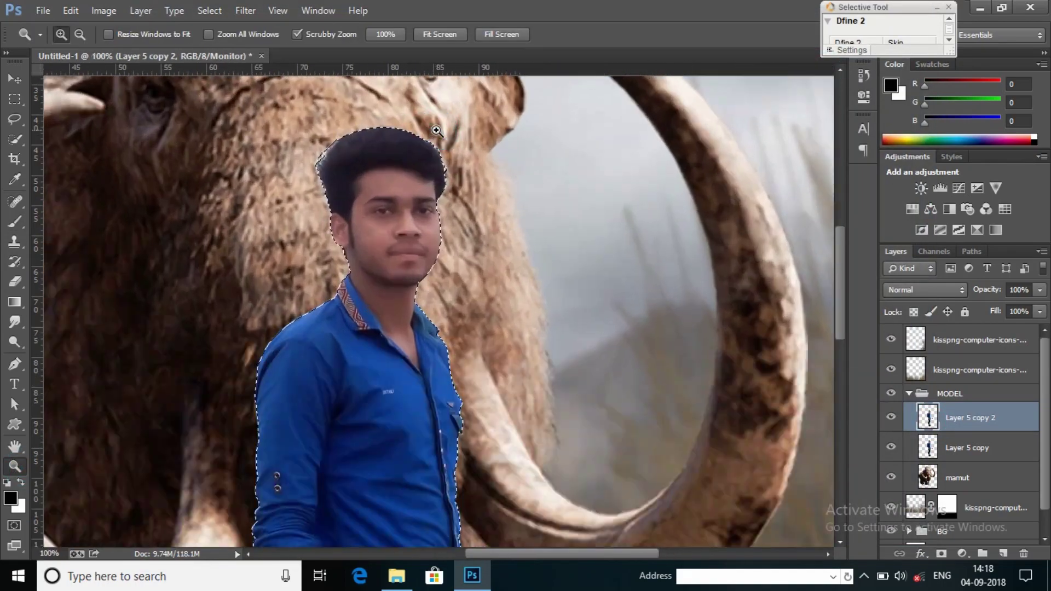
{"action": "left_click", "coordinate": [356, 169]}
{"action": "key", "text": "e"}
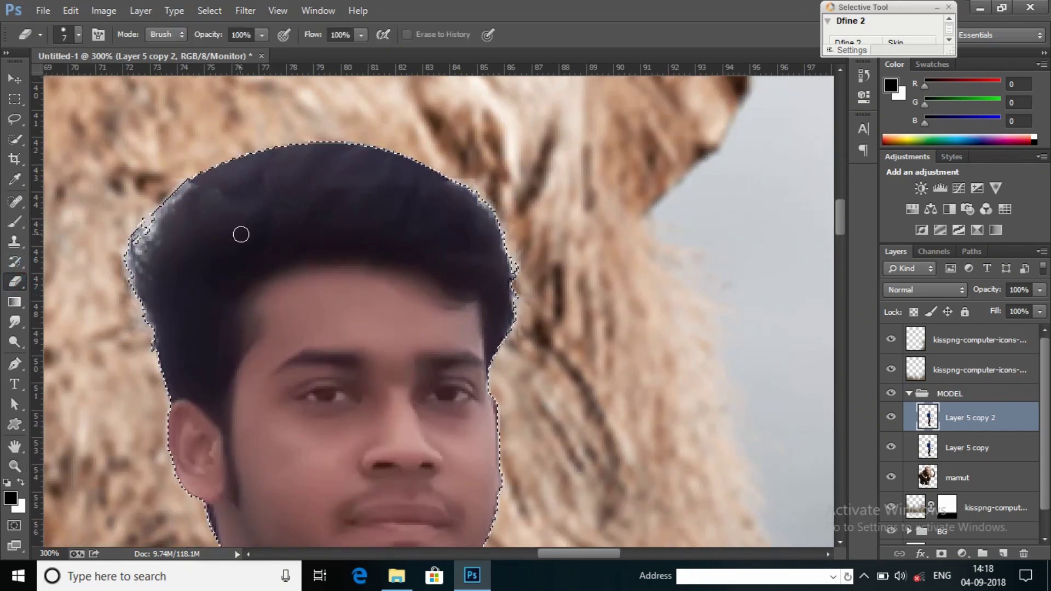
{"action": "key", "text": "bracketright"}
{"action": "key", "text": "bracketright"}
{"action": "key", "text": "bracketright"}
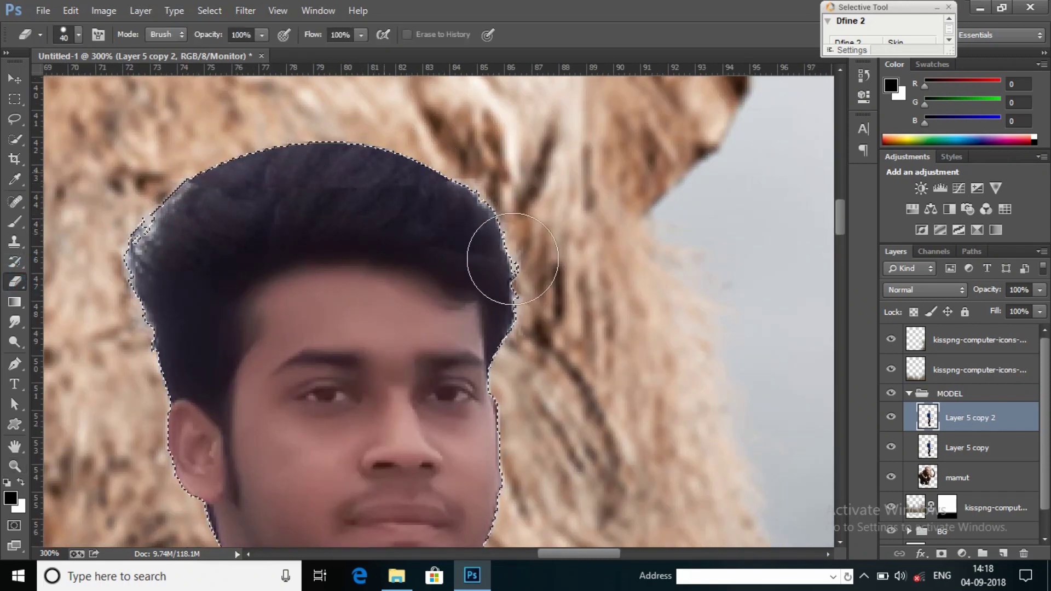
{"action": "key", "text": "bracketleft"}
{"action": "key", "text": "bracketleft"}
{"action": "key", "text": "bracketleft"}
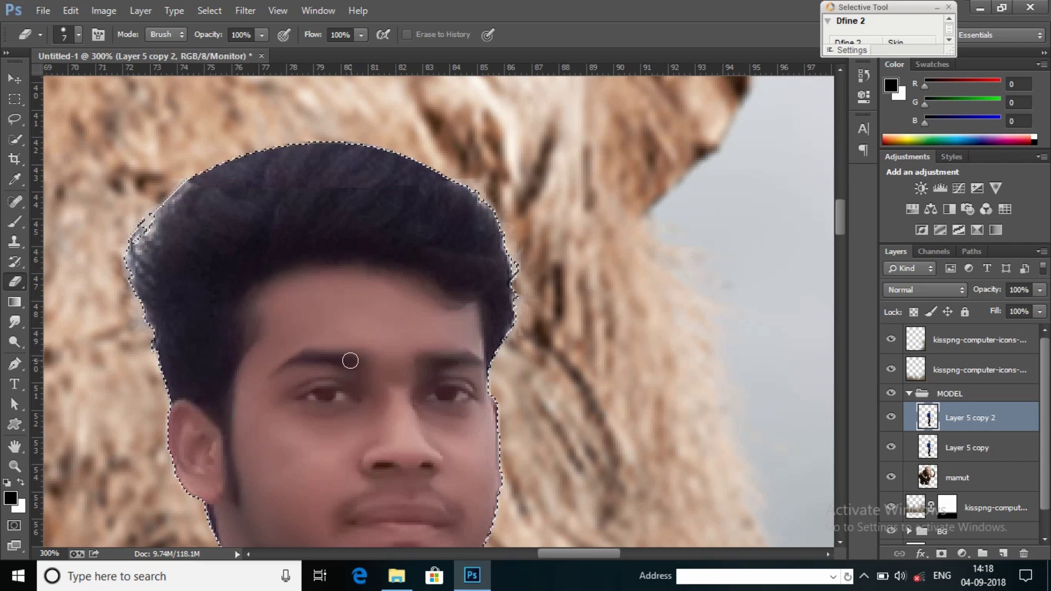
{"action": "key", "text": "bracketleft"}
{"action": "key", "text": "bracketleft"}
{"action": "key", "text": "bracketleft"}
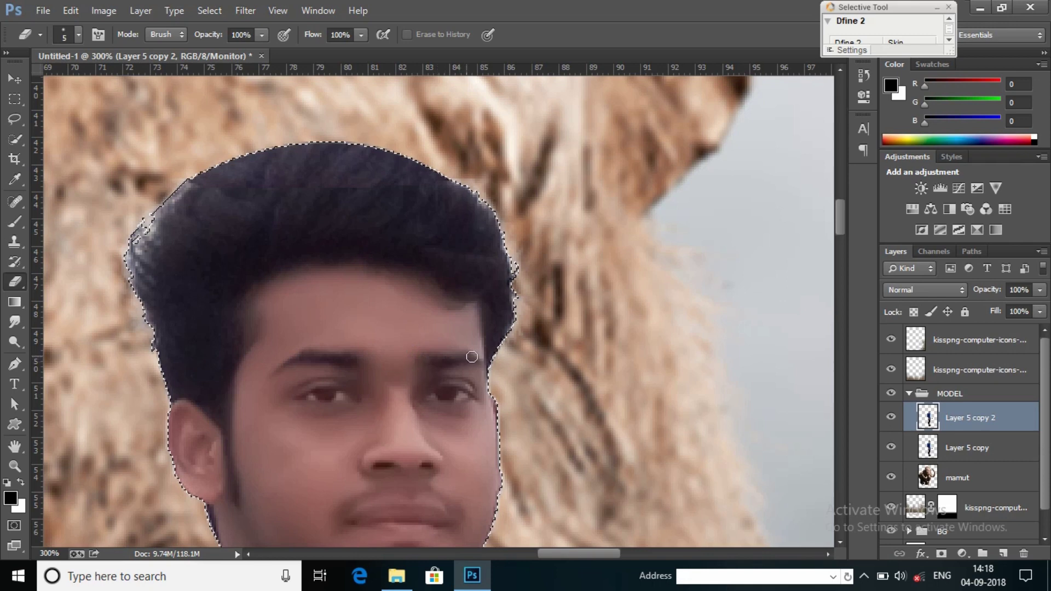
{"action": "key", "text": "bracketright"}
{"action": "left_click", "coordinate": [438, 394]}
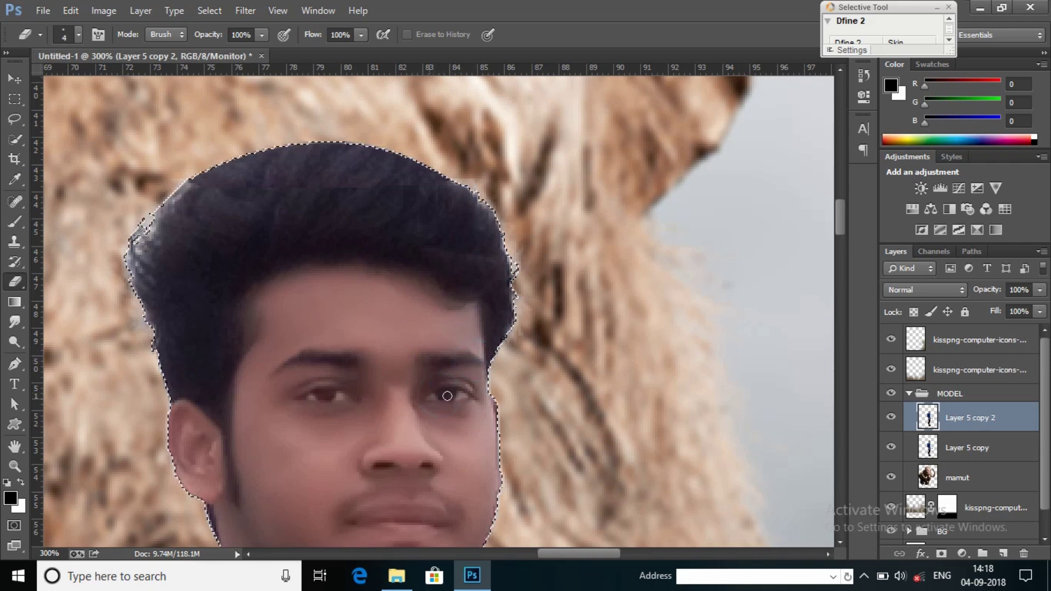
{"action": "left_click", "coordinate": [339, 403]}
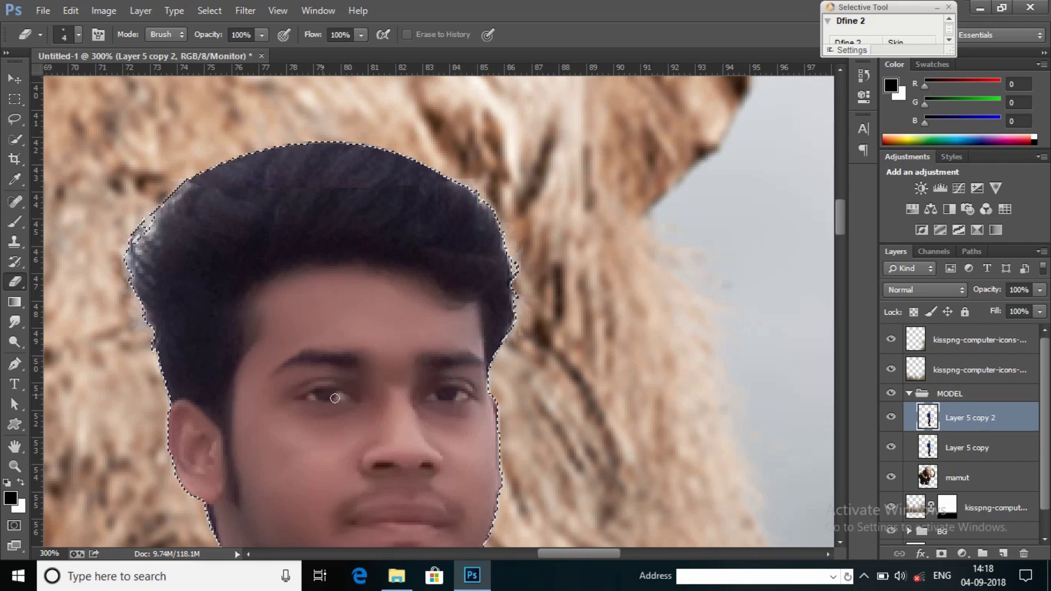
{"action": "left_click", "coordinate": [223, 420]}
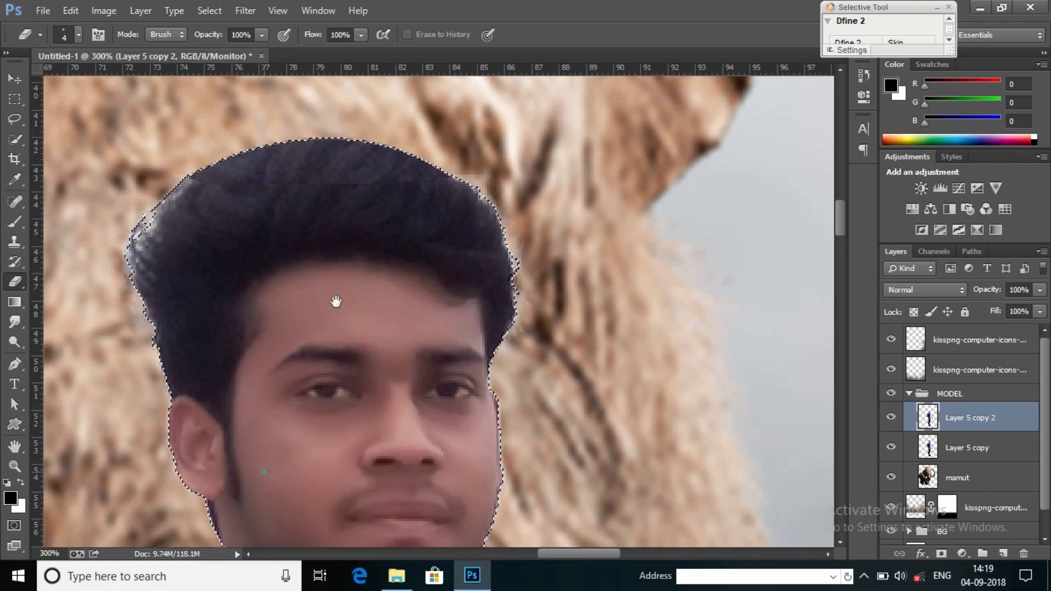
Erase stray edges along the chin, neck and shirt front near the logo.
{"action": "left_click_drag", "start_coordinate": [336, 301], "coordinate": [407, 76]}
{"action": "left_click_drag", "start_coordinate": [387, 419], "coordinate": [383, 242]}
{"action": "key", "text": "bracketright"}
{"action": "key", "text": "bracketright"}
{"action": "key", "text": "bracketright"}
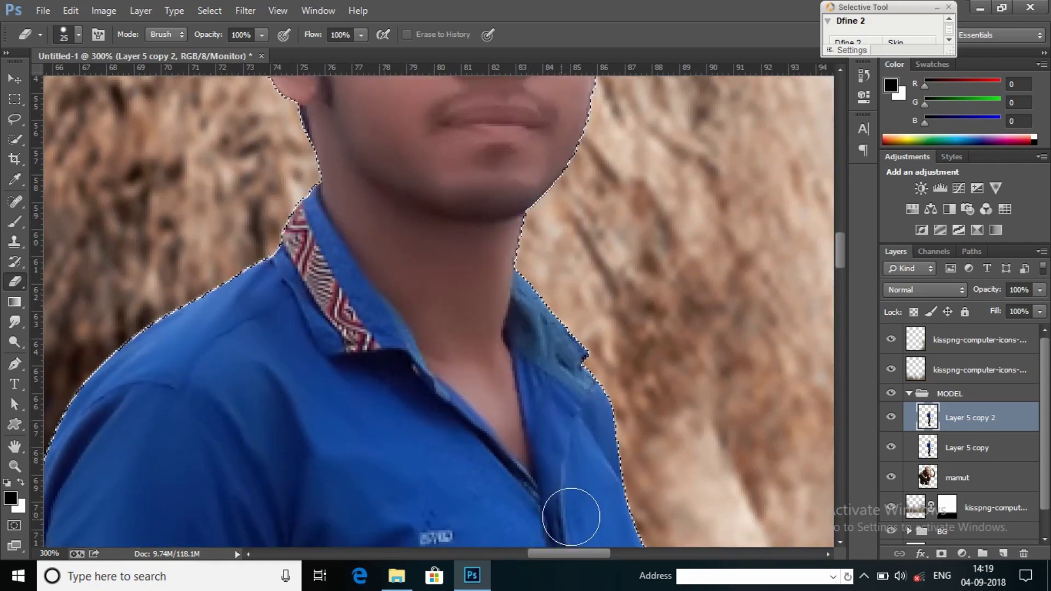
{"action": "scroll", "coordinate": [602, 438], "scroll_direction": "down", "scroll_amount": 3}
{"action": "key", "text": "bracketright"}
{"action": "key", "text": "bracketright"}
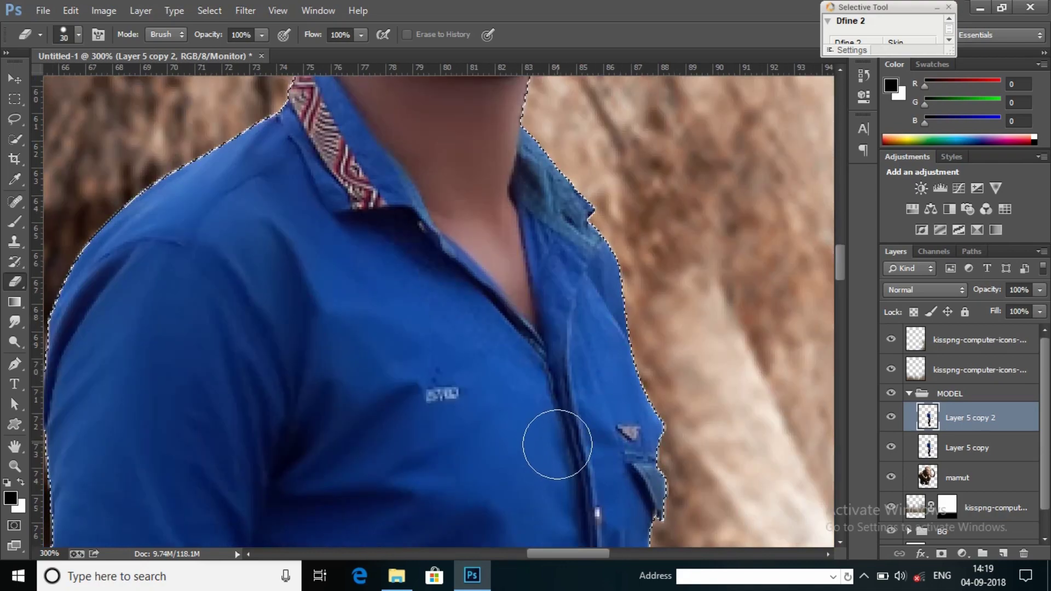
{"action": "key", "text": "bracketright"}
{"action": "key", "text": "bracketright"}
{"action": "key", "text": "bracketright"}
{"action": "left_click_drag", "start_coordinate": [263, 223], "coordinate": [227, 197]}
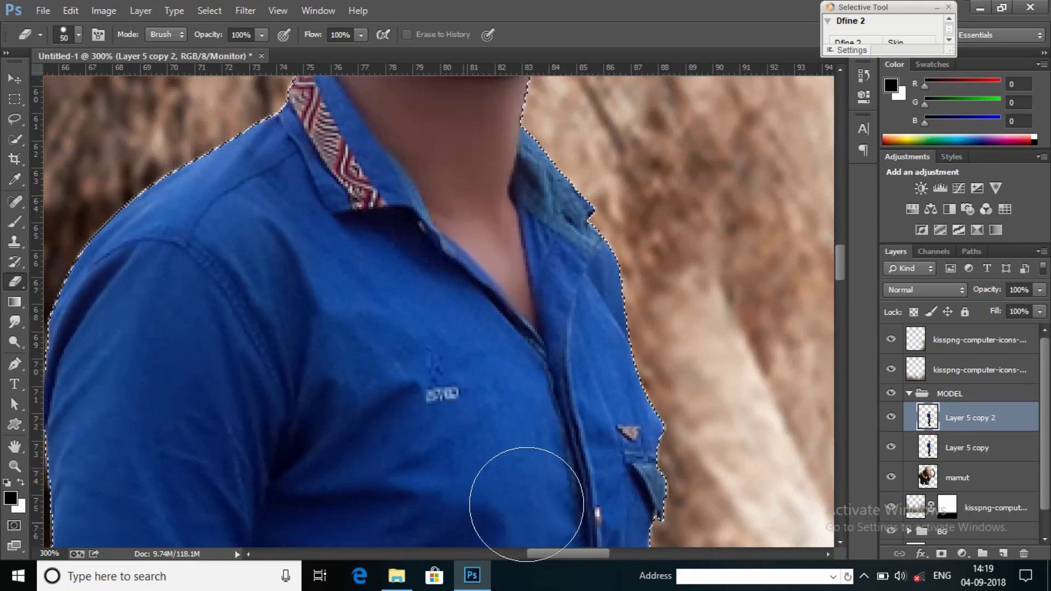
{"action": "key", "text": "ctrl+minus"}
{"action": "scroll", "coordinate": [602, 383], "scroll_direction": "down", "scroll_amount": 2}
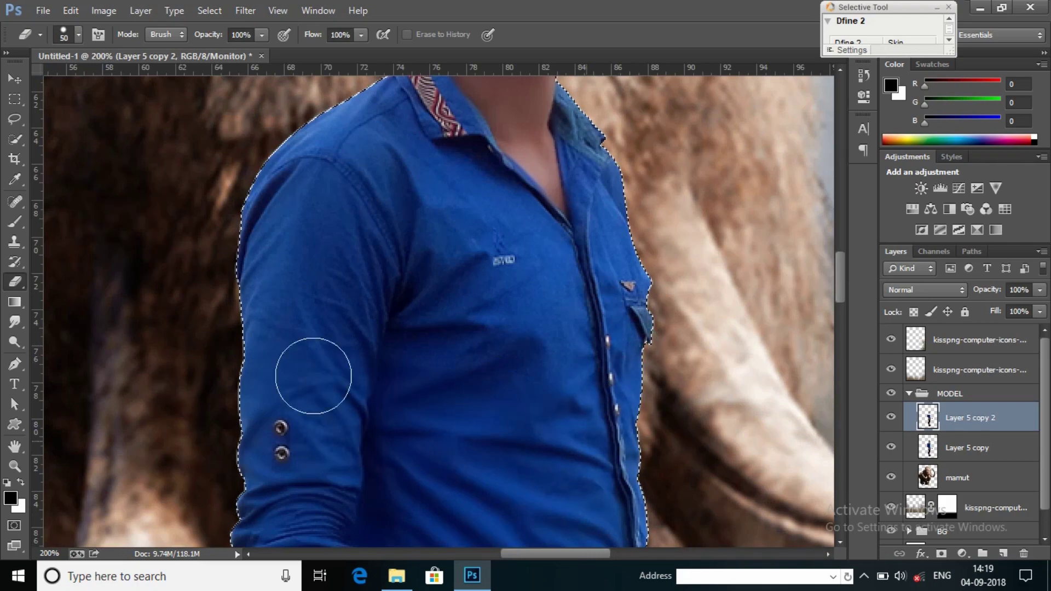
{"action": "scroll", "coordinate": [441, 378], "scroll_direction": "down", "scroll_amount": 3}
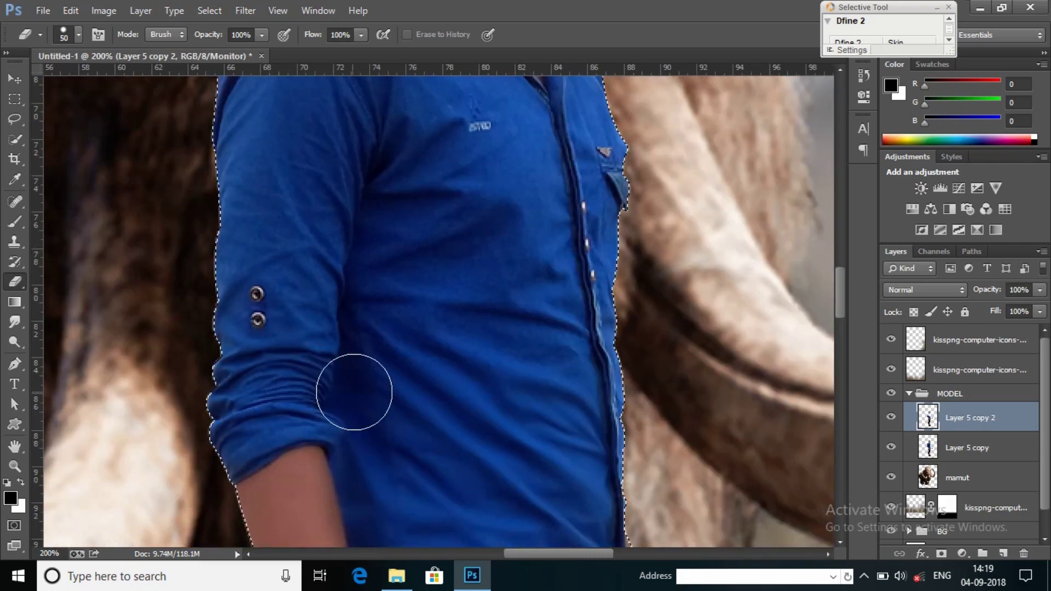
{"action": "scroll", "coordinate": [594, 476], "scroll_direction": "down", "scroll_amount": 5}
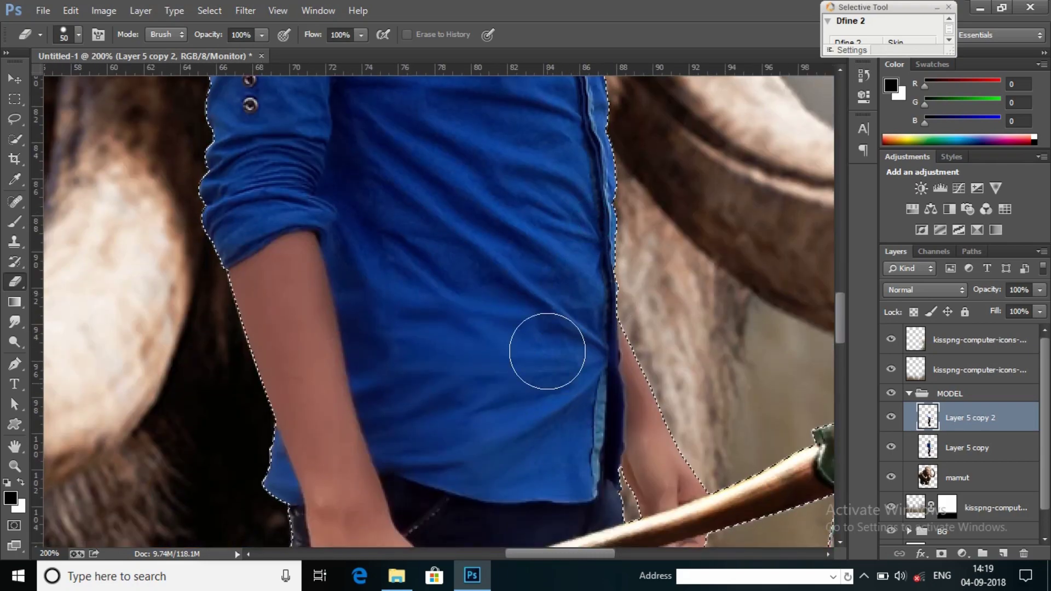
{"action": "scroll", "coordinate": [509, 476], "scroll_direction": "down", "scroll_amount": 4}
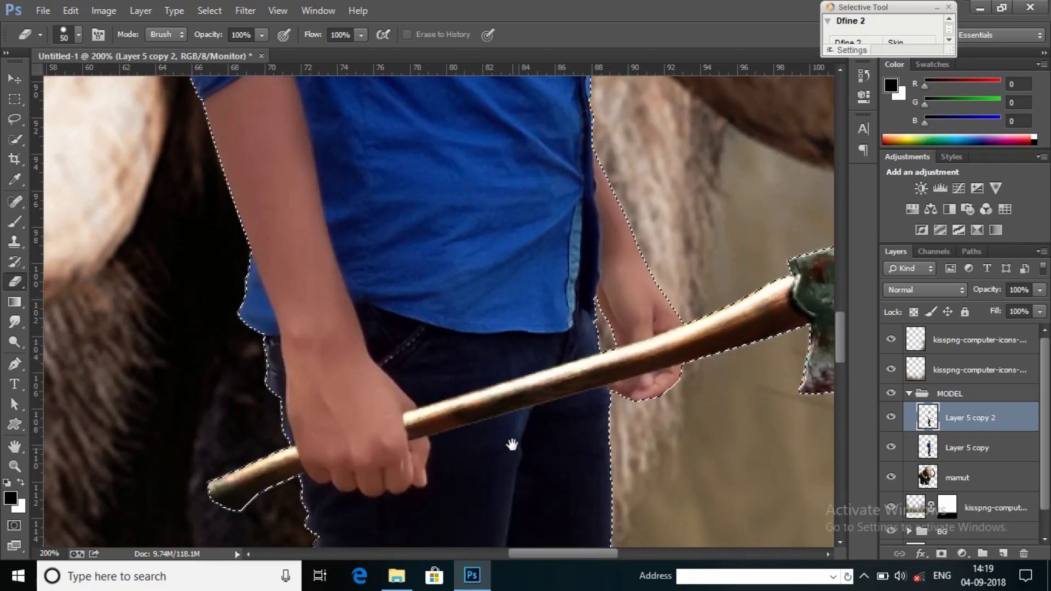
{"action": "scroll", "coordinate": [512, 443], "scroll_direction": "down", "scroll_amount": 1}
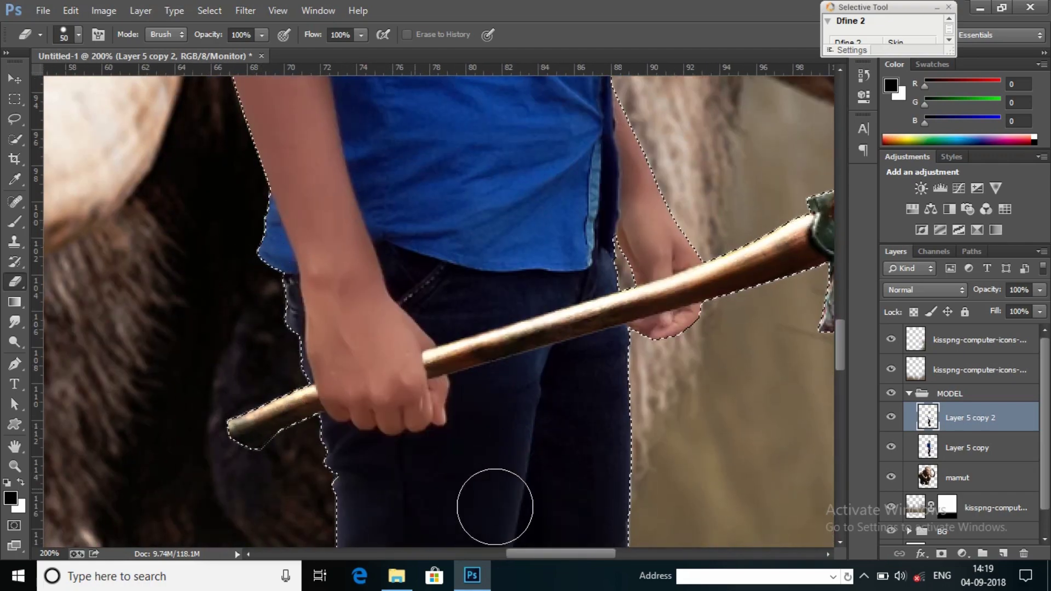
{"action": "scroll", "coordinate": [486, 392], "scroll_direction": "down", "scroll_amount": 2}
{"action": "scroll", "coordinate": [495, 427], "scroll_direction": "down", "scroll_amount": 3}
{"action": "scroll", "coordinate": [509, 306], "scroll_direction": "up", "scroll_amount": 1}
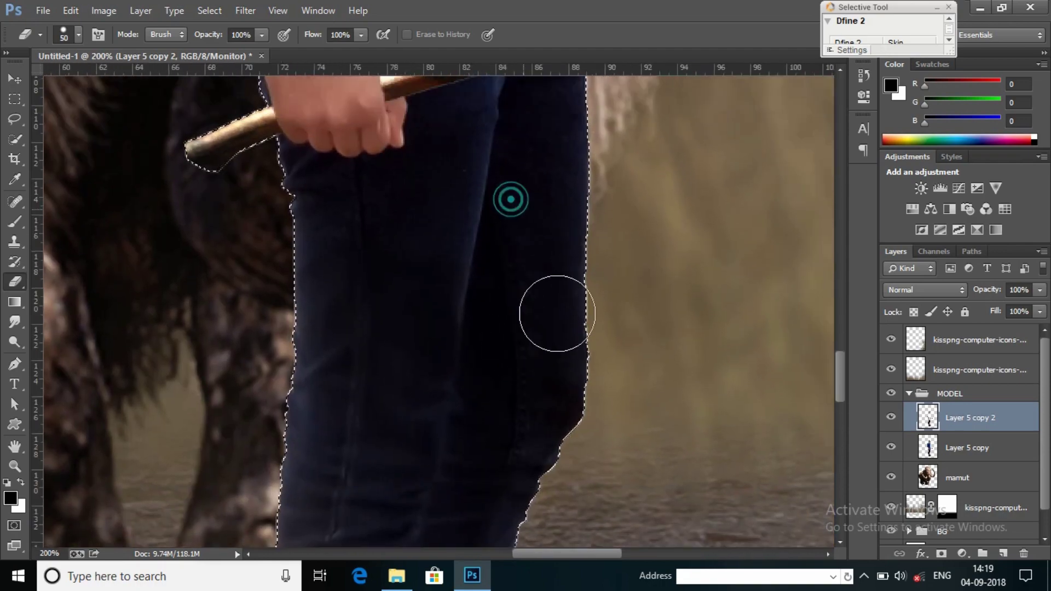
Clean up the cut-out edges down the jeans and along the man's arm.
{"action": "key", "text": "bracketright"}
{"action": "key", "text": "bracketright"}
{"action": "key", "text": "bracketright"}
{"action": "key", "text": "bracketright"}
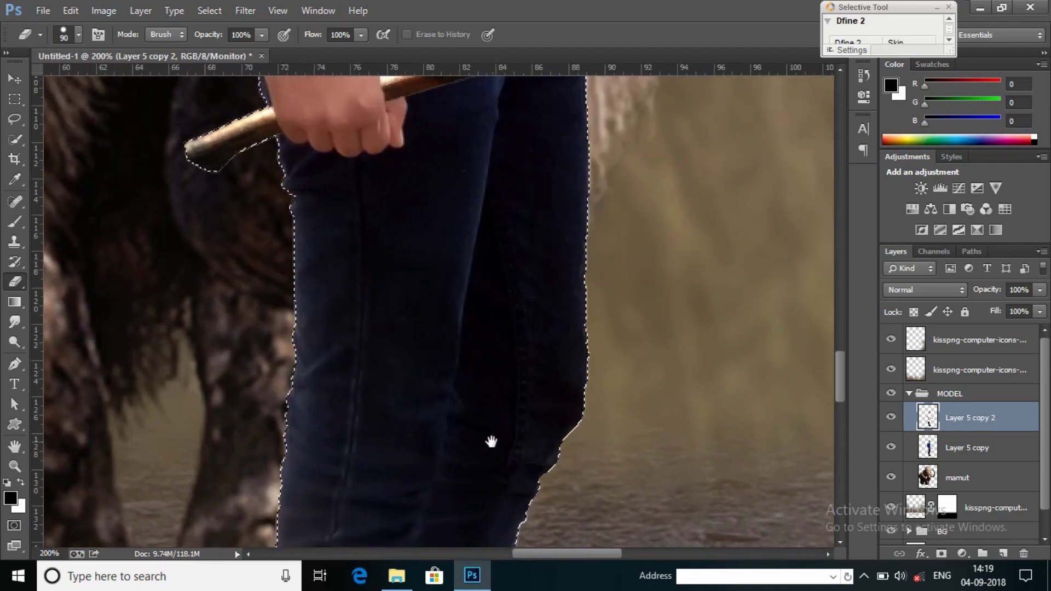
{"action": "scroll", "coordinate": [490, 437], "scroll_direction": "down", "scroll_amount": 4}
{"action": "scroll", "coordinate": [492, 460], "scroll_direction": "down", "scroll_amount": 2}
{"action": "scroll", "coordinate": [520, 383], "scroll_direction": "down", "scroll_amount": 3}
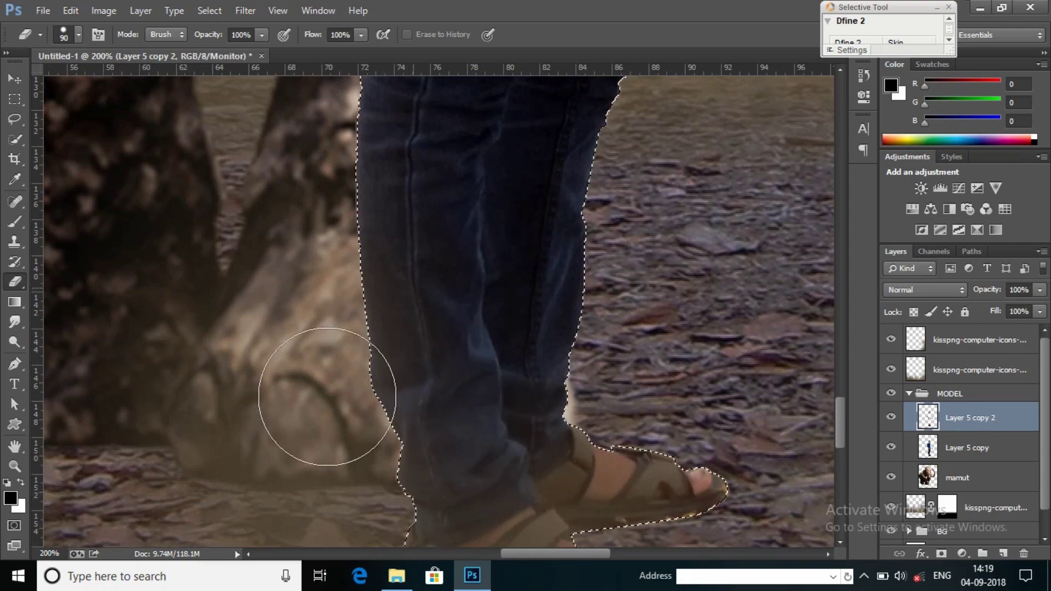
{"action": "left_click_drag", "start_coordinate": [370, 398], "coordinate": [325, 192]}
{"action": "scroll", "coordinate": [539, 276], "scroll_direction": "up", "scroll_amount": 3}
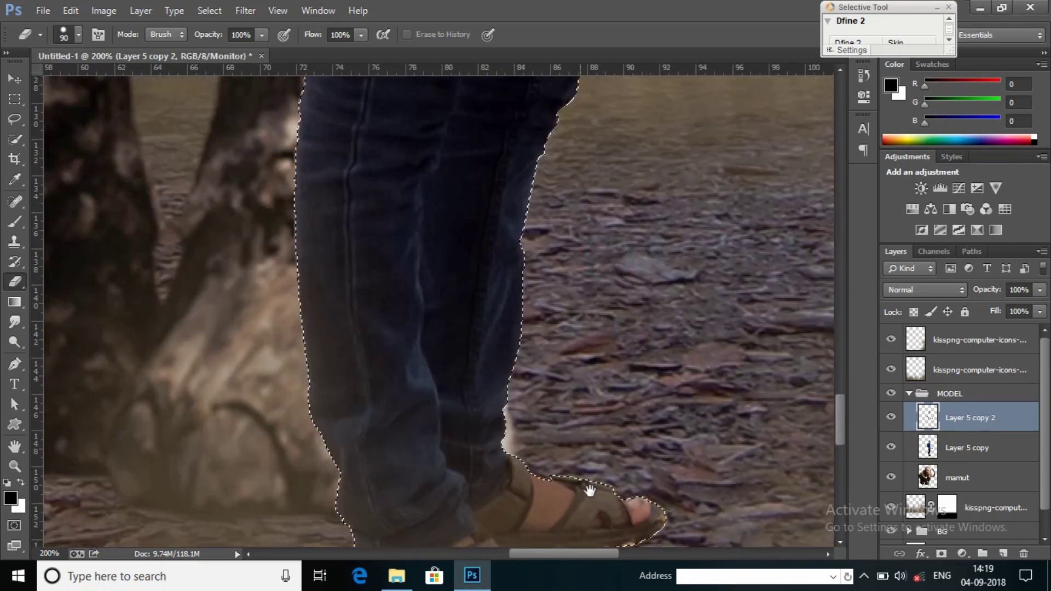
{"action": "scroll", "coordinate": [531, 424], "scroll_direction": "up", "scroll_amount": 2}
{"action": "scroll", "coordinate": [446, 433], "scroll_direction": "down", "scroll_amount": 5}
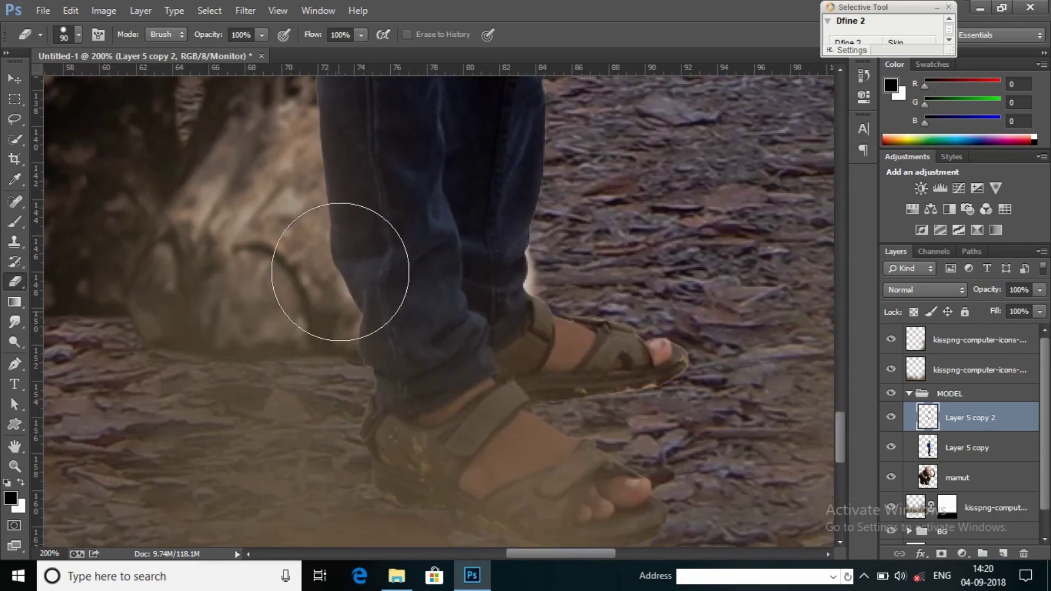
{"action": "scroll", "coordinate": [499, 241], "scroll_direction": "up", "scroll_amount": 2}
{"action": "scroll", "coordinate": [547, 329], "scroll_direction": "up", "scroll_amount": 3}
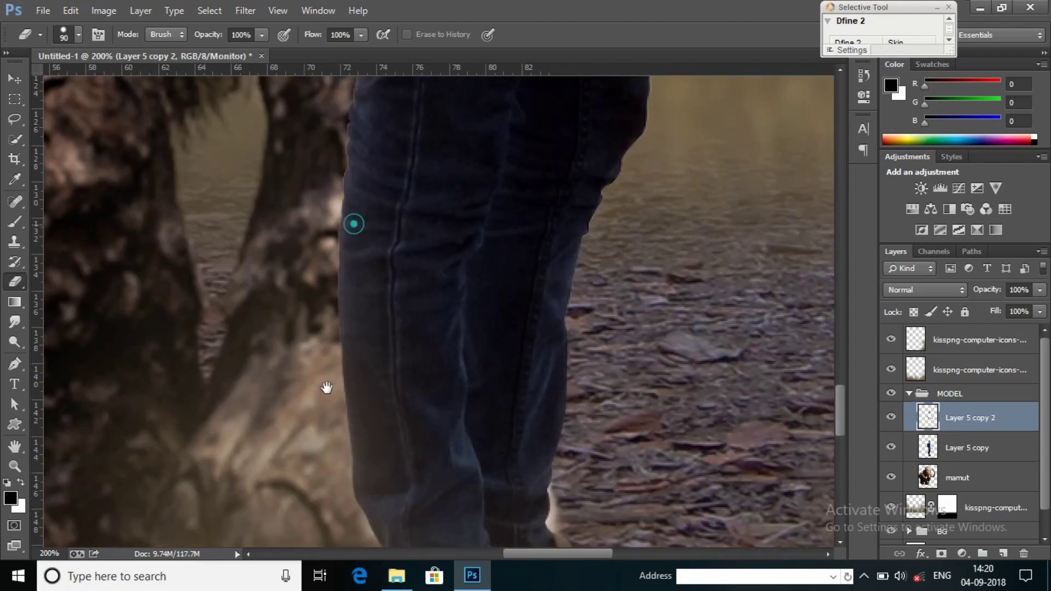
{"action": "scroll", "coordinate": [339, 328], "scroll_direction": "up", "scroll_amount": 1}
{"action": "scroll", "coordinate": [317, 279], "scroll_direction": "up", "scroll_amount": 3}
{"action": "scroll", "coordinate": [572, 328], "scroll_direction": "up", "scroll_amount": 3}
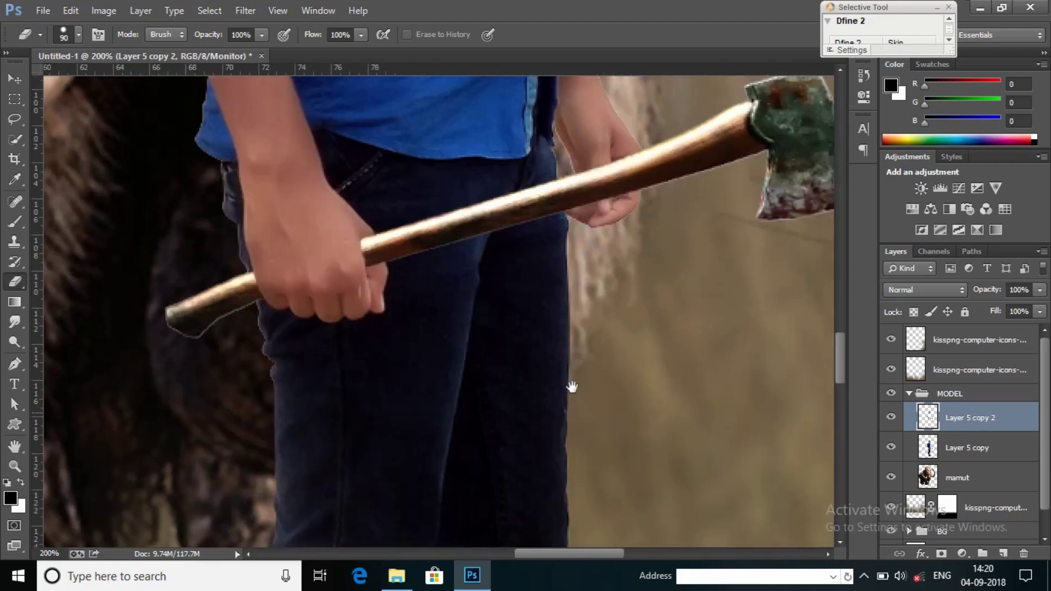
{"action": "scroll", "coordinate": [525, 411], "scroll_direction": "up", "scroll_amount": 1}
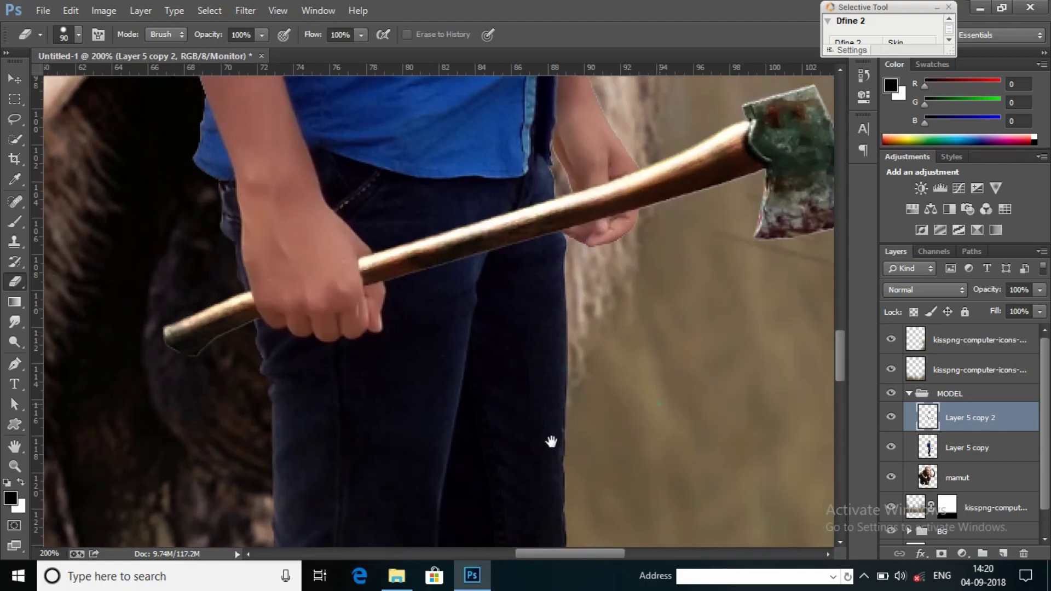
{"action": "scroll", "coordinate": [623, 261], "scroll_direction": "right", "scroll_amount": 5}
{"action": "scroll", "coordinate": [624, 261], "scroll_direction": "up", "scroll_amount": 1}
{"action": "key", "text": "bracketleft"}
{"action": "key", "text": "bracketleft"}
{"action": "key", "text": "bracketleft"}
{"action": "scroll", "coordinate": [520, 403], "scroll_direction": "up", "scroll_amount": 1}
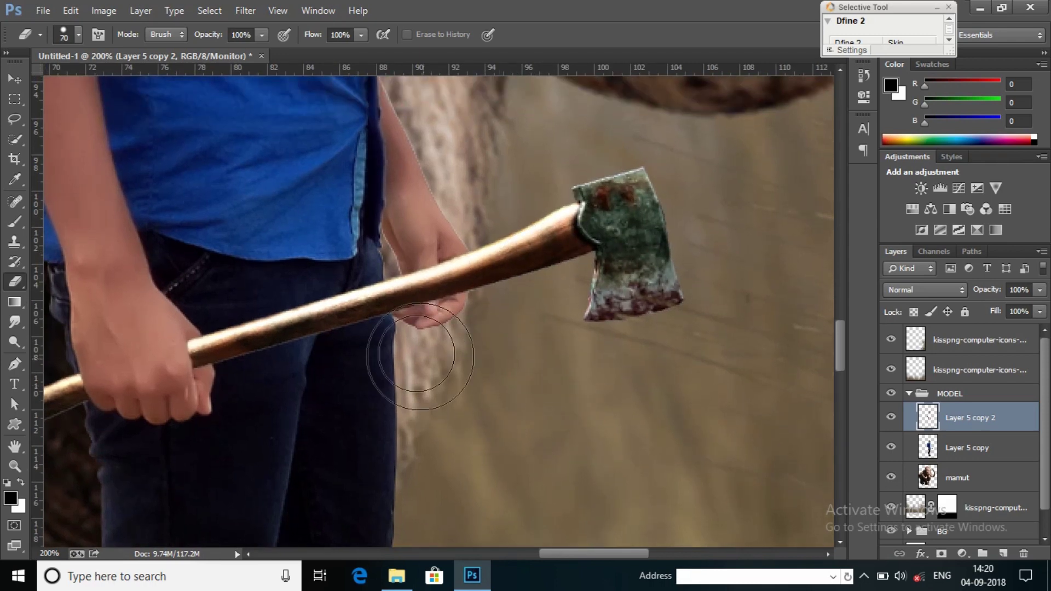
{"action": "scroll", "coordinate": [479, 249], "scroll_direction": "up", "scroll_amount": 3}
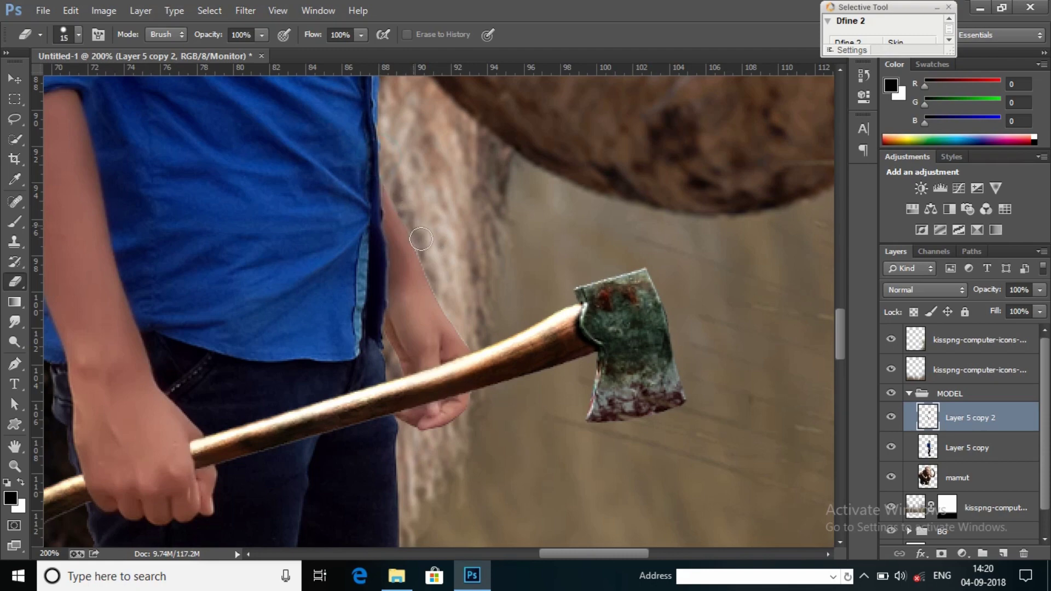
{"action": "scroll", "coordinate": [476, 347], "scroll_direction": "left", "scroll_amount": 5}
{"action": "scroll", "coordinate": [329, 328], "scroll_direction": "up", "scroll_amount": 2}
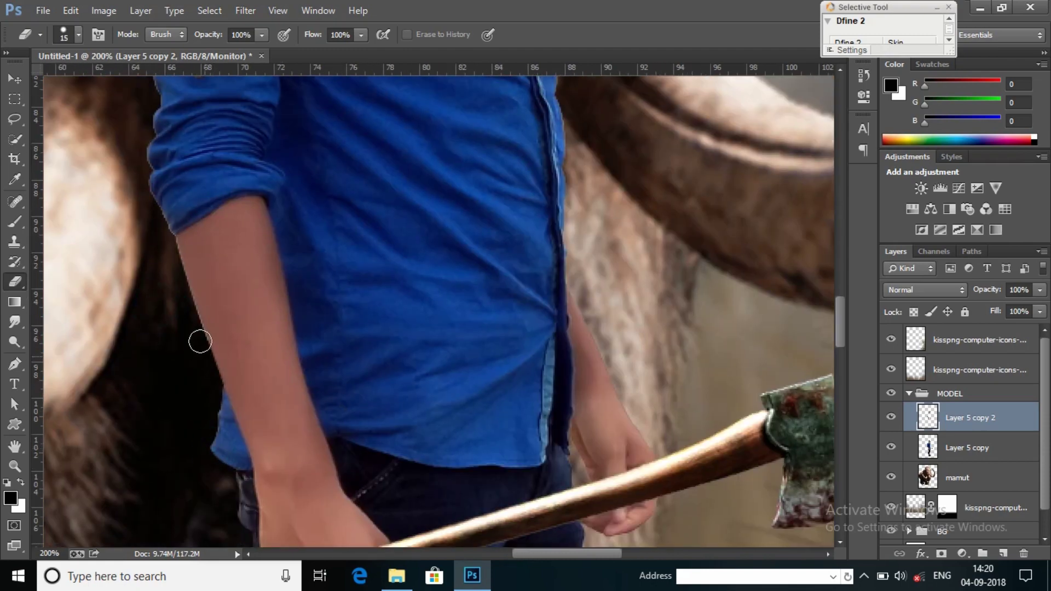
{"action": "scroll", "coordinate": [569, 340], "scroll_direction": "up", "scroll_amount": 6}
{"action": "scroll", "coordinate": [383, 362], "scroll_direction": "left", "scroll_amount": 1}
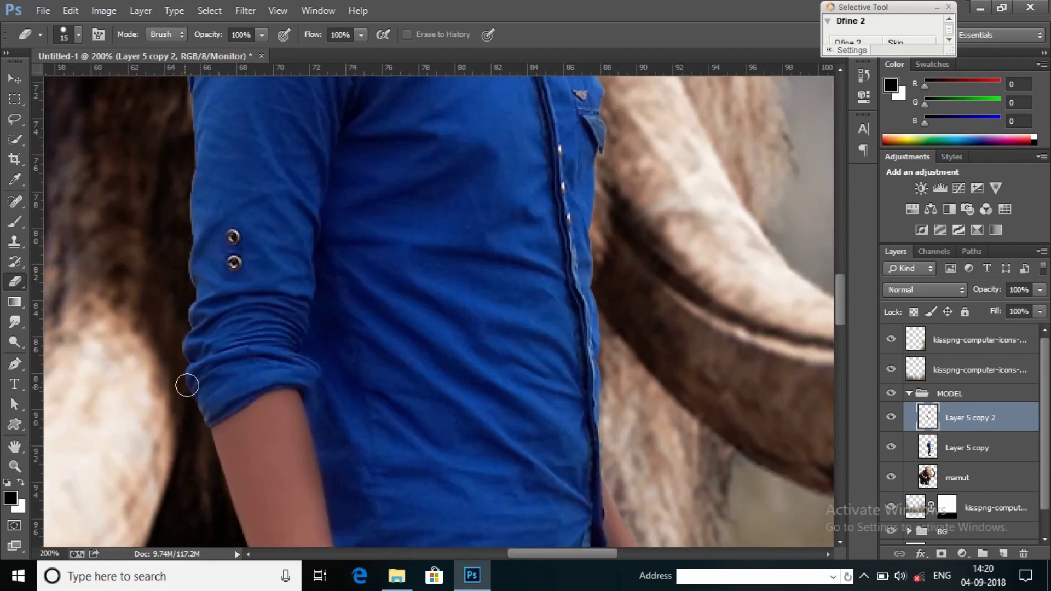
{"action": "scroll", "coordinate": [331, 298], "scroll_direction": "up", "scroll_amount": 3}
{"action": "scroll", "coordinate": [330, 297], "scroll_direction": "right", "scroll_amount": 1}
{"action": "scroll", "coordinate": [565, 375], "scroll_direction": "up", "scroll_amount": 1}
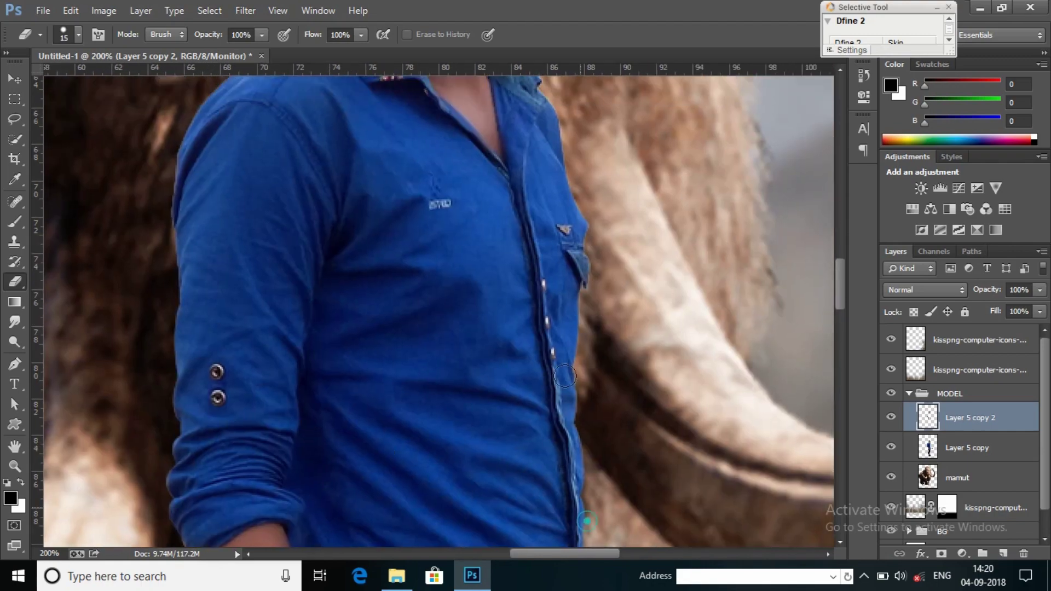
Pan back up over the shirt and face to the top of the hair.
{"action": "left_click_drag", "start_coordinate": [295, 325], "coordinate": [321, 400]}
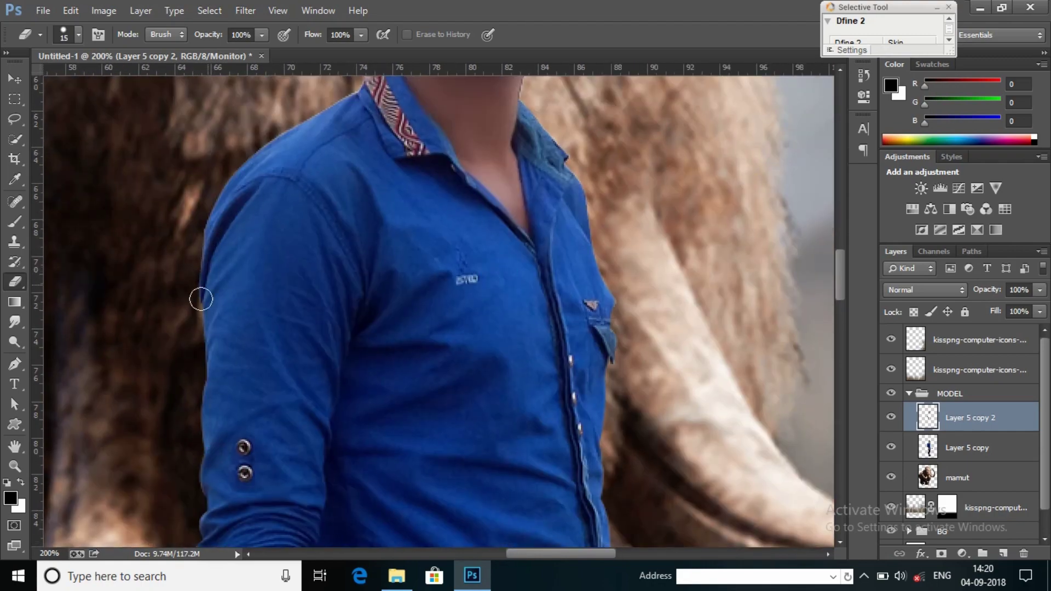
{"action": "left_click_drag", "start_coordinate": [612, 305], "coordinate": [621, 388]}
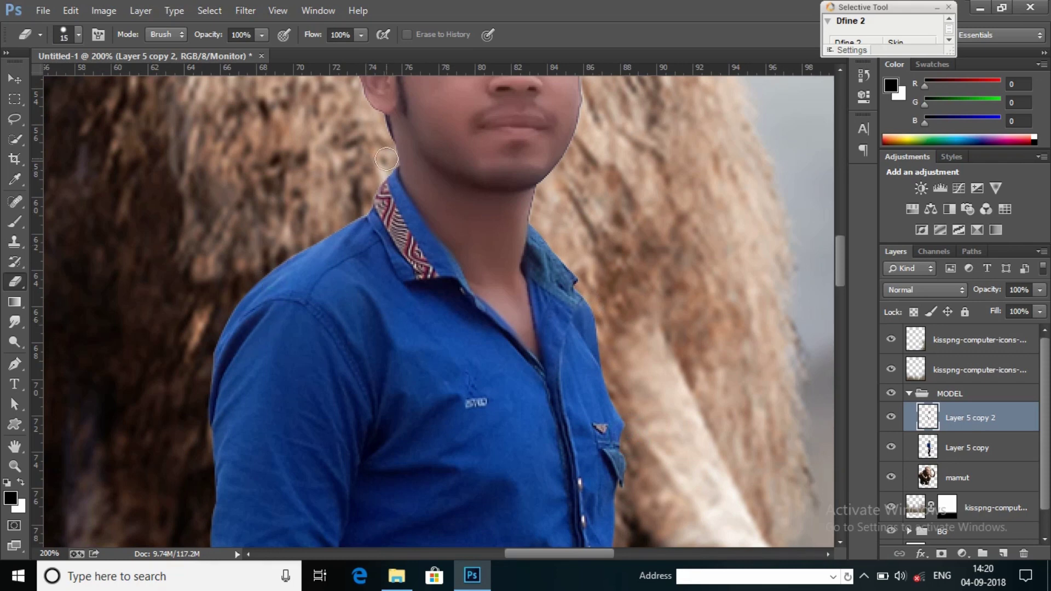
{"action": "left_click_drag", "start_coordinate": [363, 205], "coordinate": [373, 412]}
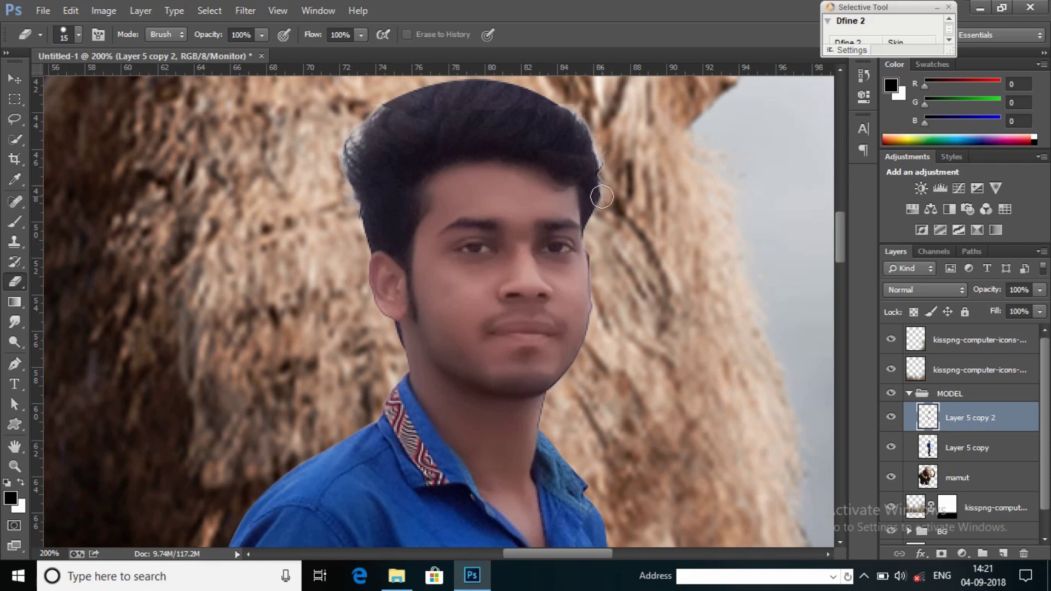
{"action": "left_click_drag", "start_coordinate": [483, 99], "coordinate": [520, 131]}
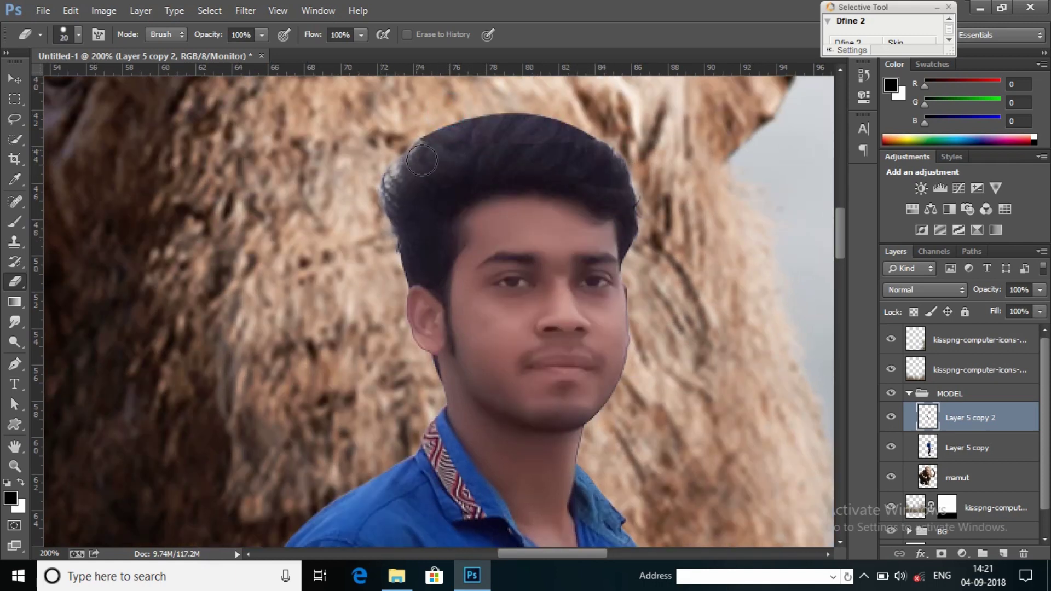
Brighten the man with Brightness/Contrast set to 17 and 14.
{"action": "key", "text": "ctrl+minus"}
{"action": "key", "text": "ctrl+minus"}
{"action": "key", "text": "ctrl+minus"}
{"action": "key", "text": "ctrl+minus"}
{"action": "key", "text": "ctrl+minus"}
{"action": "left_click", "coordinate": [103, 10]}
{"action": "mouse_move", "coordinate": [126, 49]}
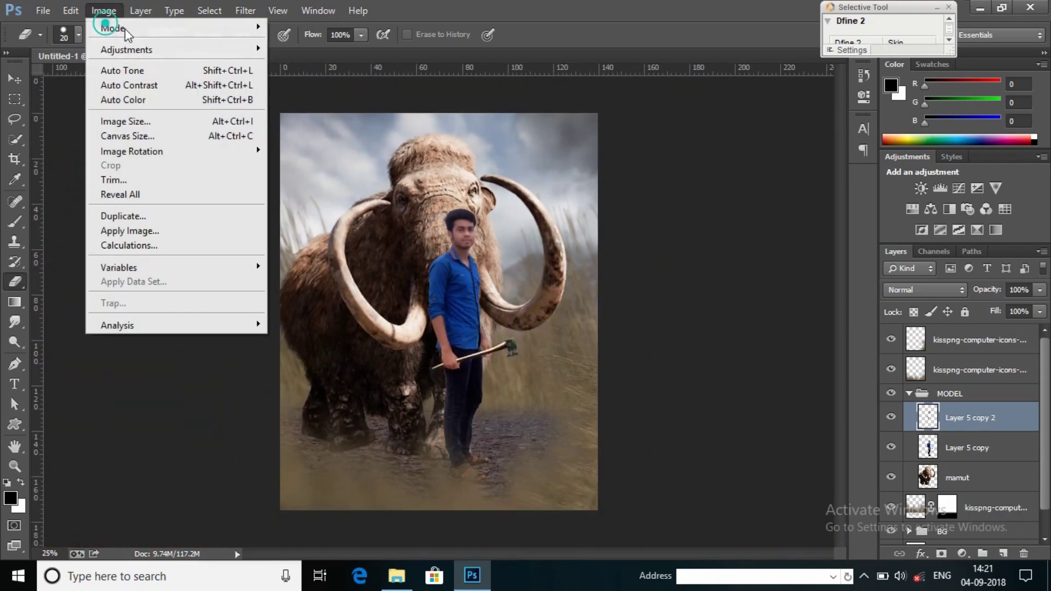
{"action": "left_click", "coordinate": [320, 50]}
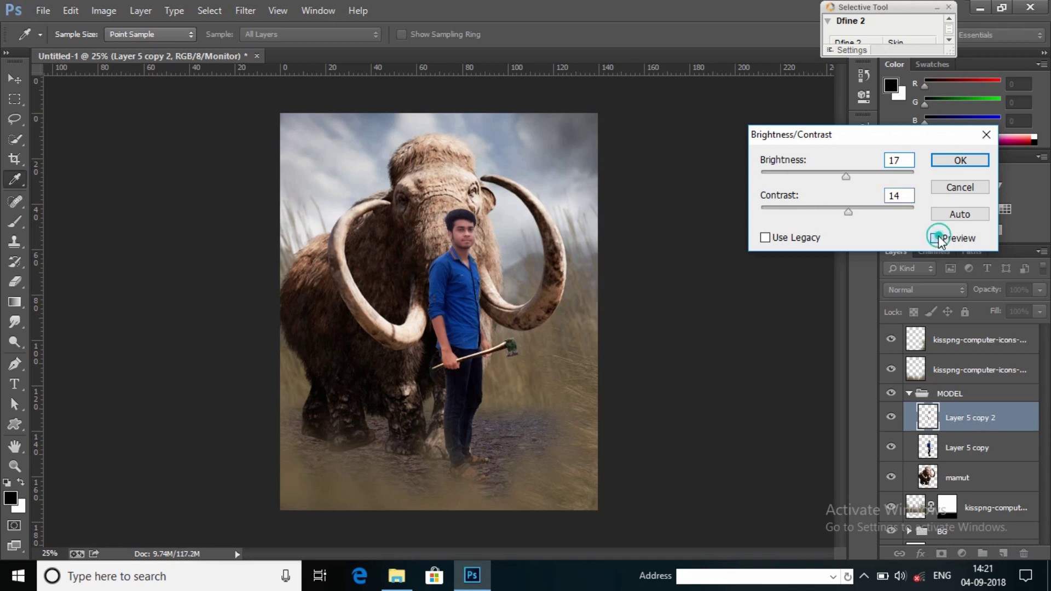
{"action": "key", "text": "Return"}
Merge the man's two Layer 5 copy layers into one.
{"action": "key", "text": "e"}
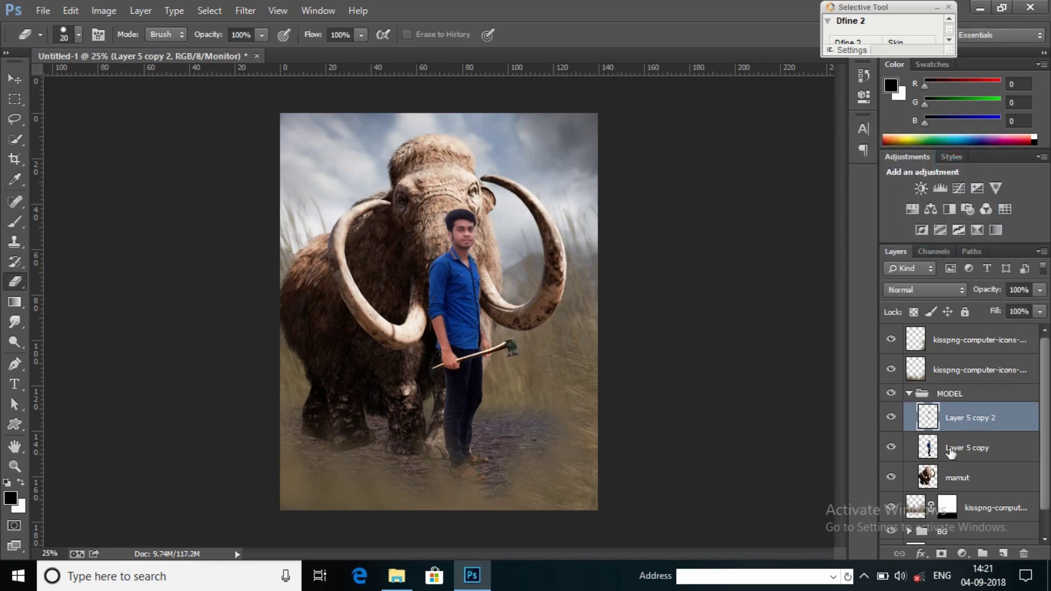
{"action": "left_click", "coordinate": [951, 450], "text": "ctrl"}
{"action": "right_click", "coordinate": [950, 450]}
{"action": "left_click", "coordinate": [804, 438]}
{"action": "left_click", "coordinate": [918, 388]}
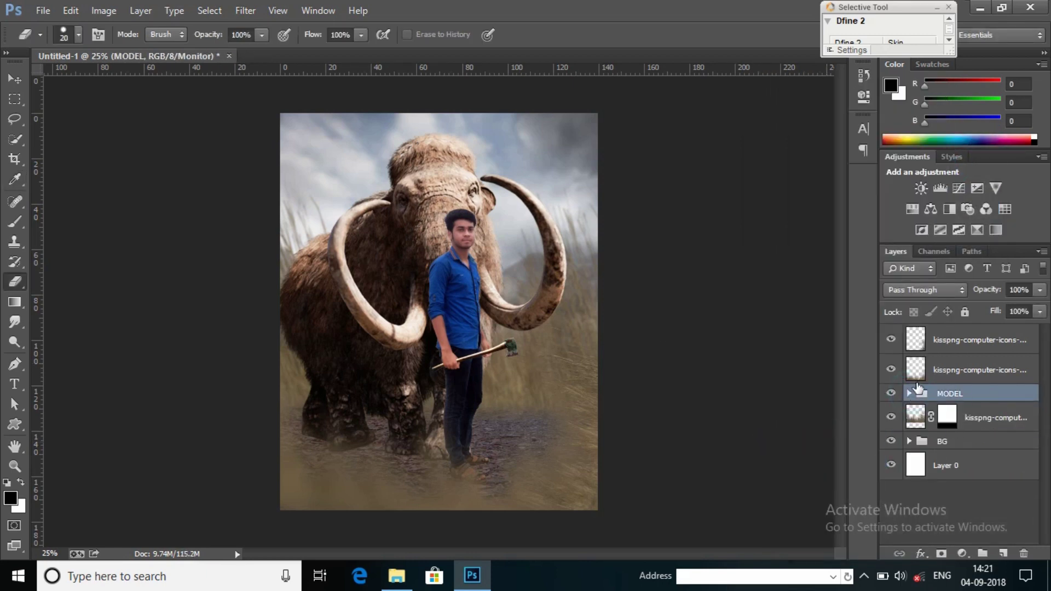
{"action": "left_click", "coordinate": [971, 451]}
Add new layers Layer 1 and Layer 2 beneath mamut, zoomed in on the man's feet.
{"action": "left_click", "coordinate": [1002, 554]}
{"action": "left_click_drag", "start_coordinate": [985, 449], "coordinate": [992, 489]}
{"action": "left_click", "coordinate": [15, 466]}
{"action": "left_click", "coordinate": [460, 472]}
{"action": "double_click", "coordinate": [460, 472]}
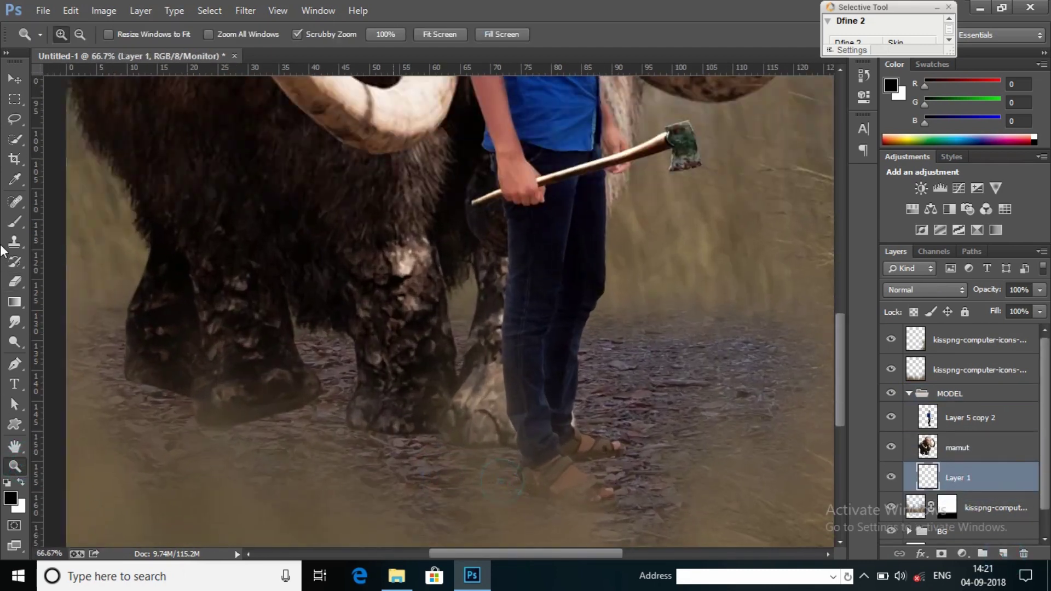
{"action": "left_click", "coordinate": [15, 222]}
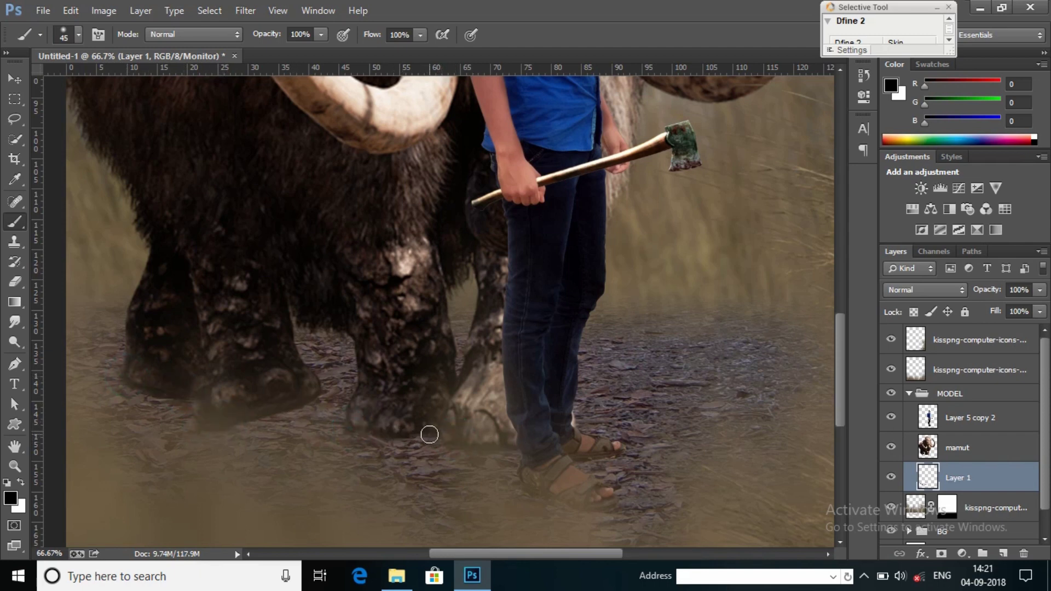
{"action": "left_click", "coordinate": [1003, 554]}
{"action": "left_click_drag", "start_coordinate": [985, 479], "coordinate": [988, 509]}
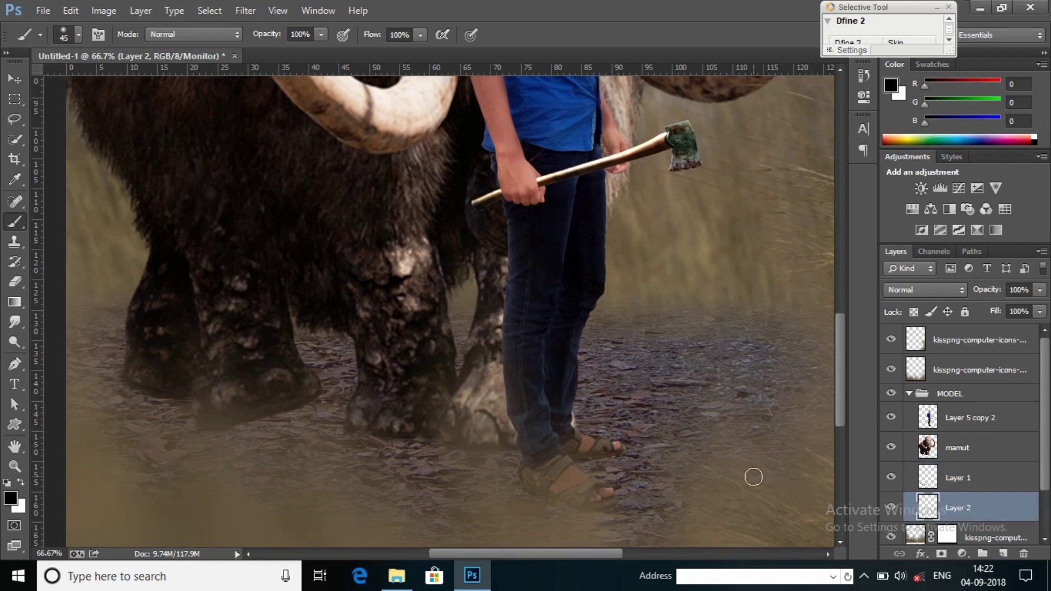
Paint faint haze across the ground and poster bottom with a large soft brush.
{"action": "key", "text": "ctrl+minus"}
{"action": "key", "text": "ctrl+minus"}
{"action": "type", "text": "13"}
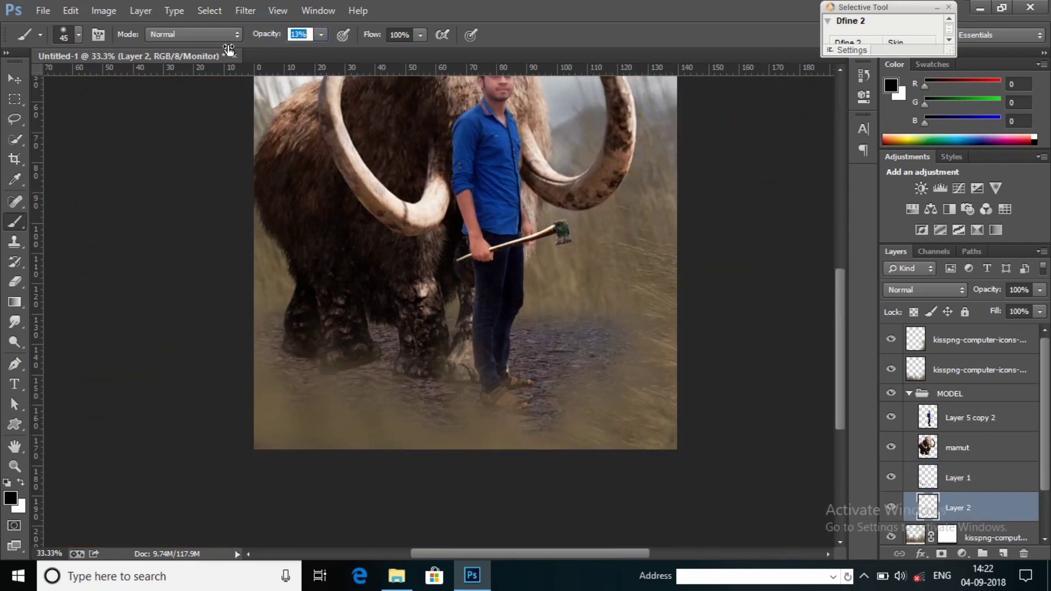
{"action": "key", "text": "bracketright"}
{"action": "left_click_drag", "start_coordinate": [351, 439], "coordinate": [444, 446]}
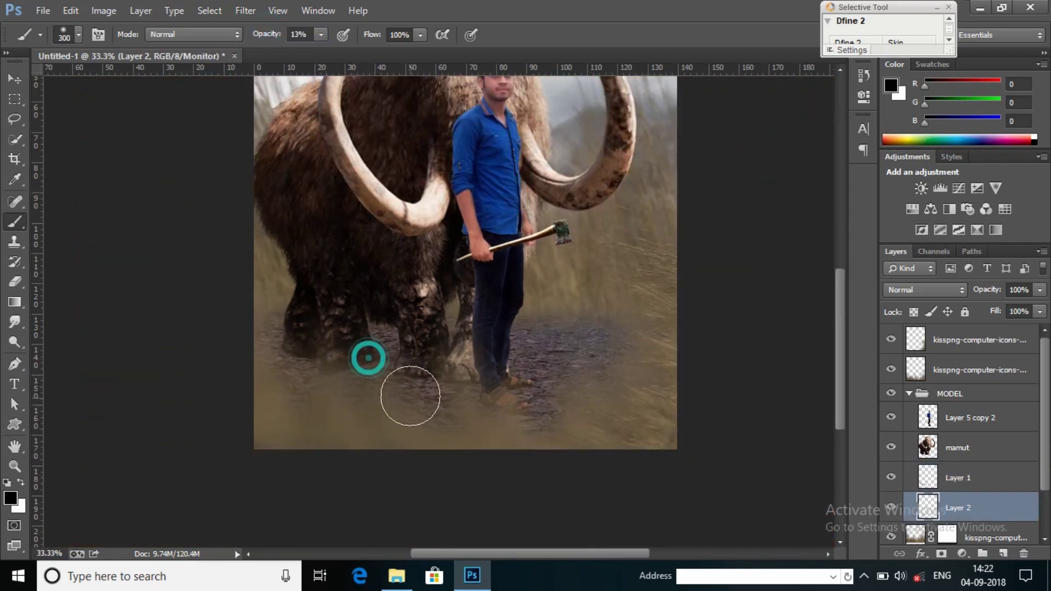
{"action": "left_click_drag", "start_coordinate": [294, 410], "coordinate": [441, 432]}
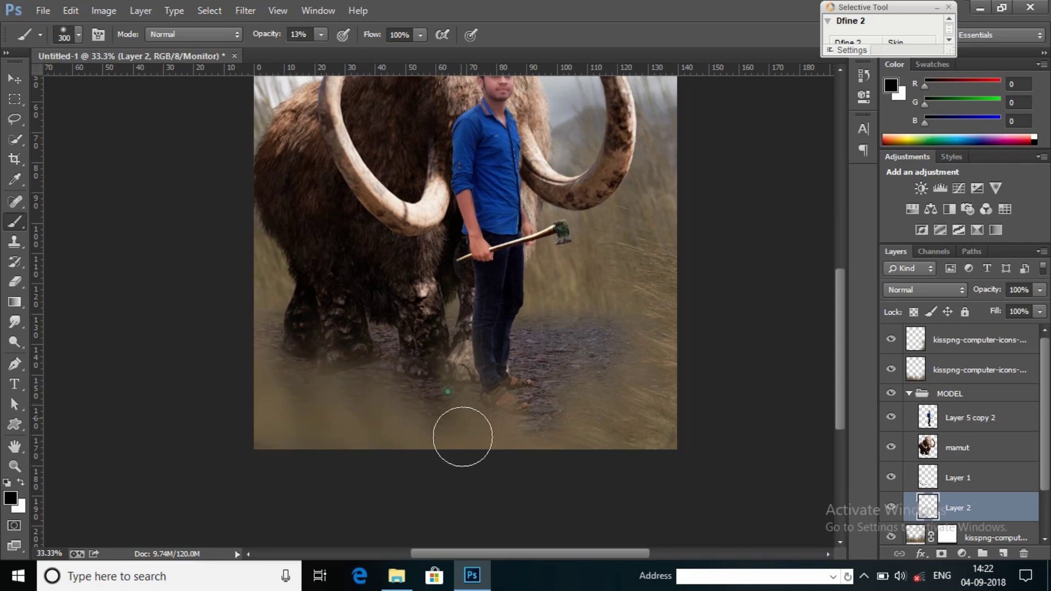
{"action": "left_click", "coordinate": [891, 507]}
{"action": "left_click", "coordinate": [890, 507]}
Add two new layers above mamut and paint a dark shadow around the man's feet.
{"action": "left_click", "coordinate": [953, 441]}
{"action": "left_click", "coordinate": [1003, 553]}
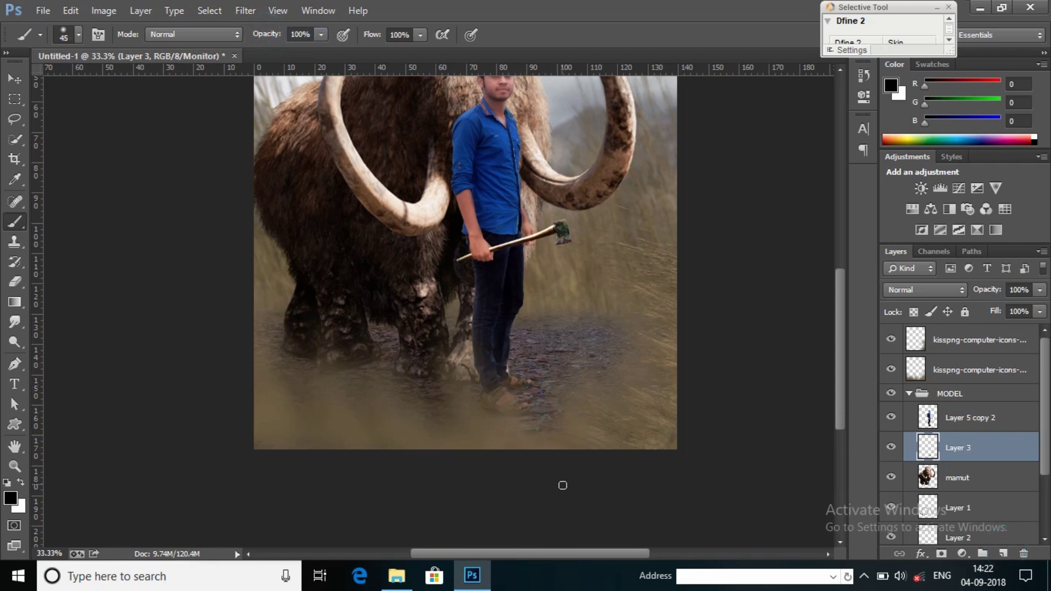
{"action": "left_click", "coordinate": [1003, 553], "text": "ctrl"}
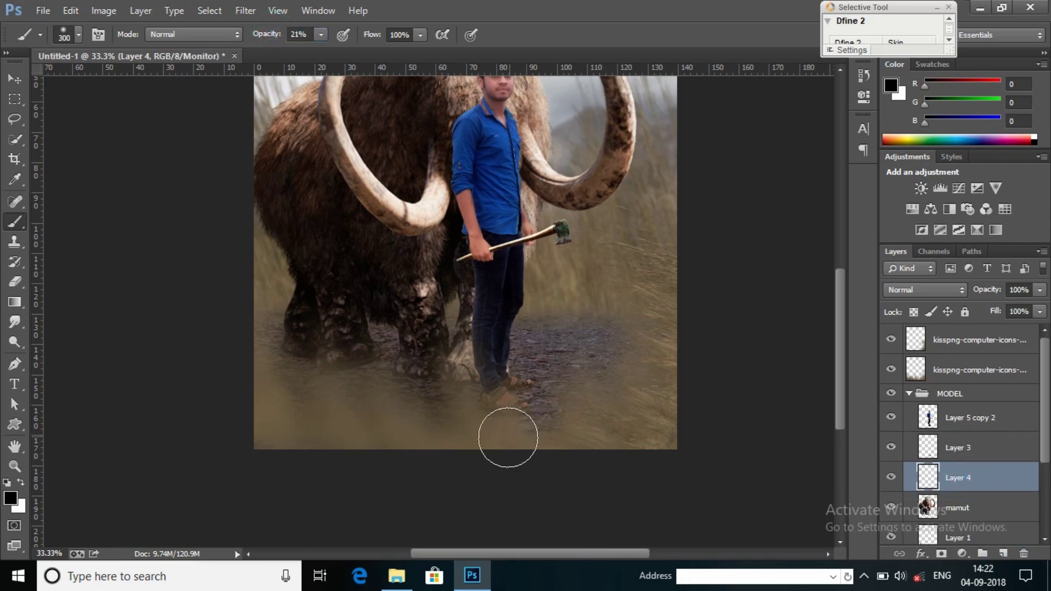
{"action": "left_click_drag", "start_coordinate": [508, 438], "coordinate": [539, 399]}
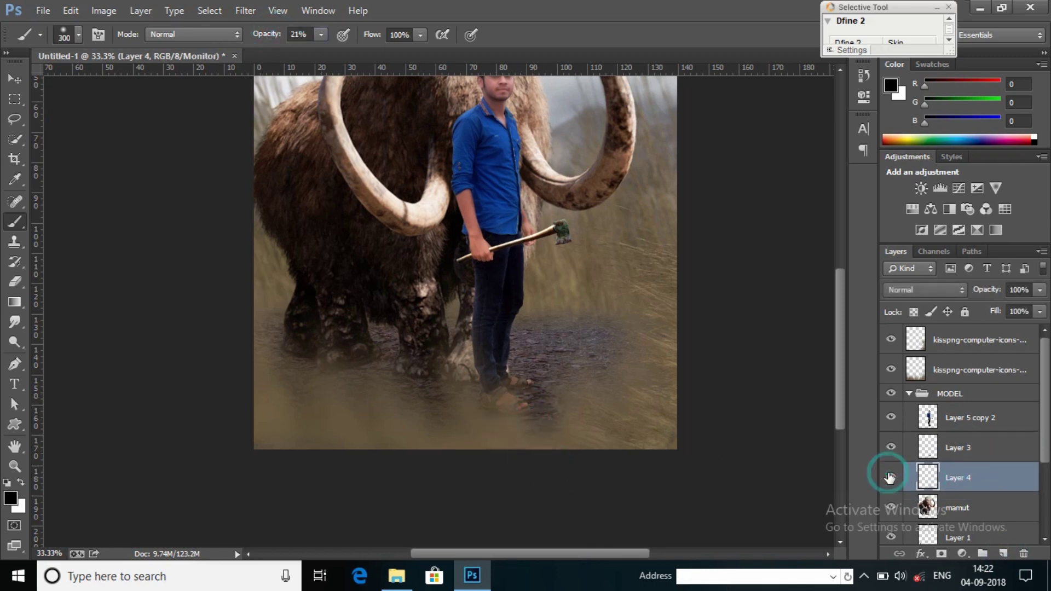
{"action": "key", "text": "ctrl+minus"}
On Layer 5 copy 2, ready the Smudge tool with a small textured brush and higher strength.
{"action": "left_click", "coordinate": [948, 424]}
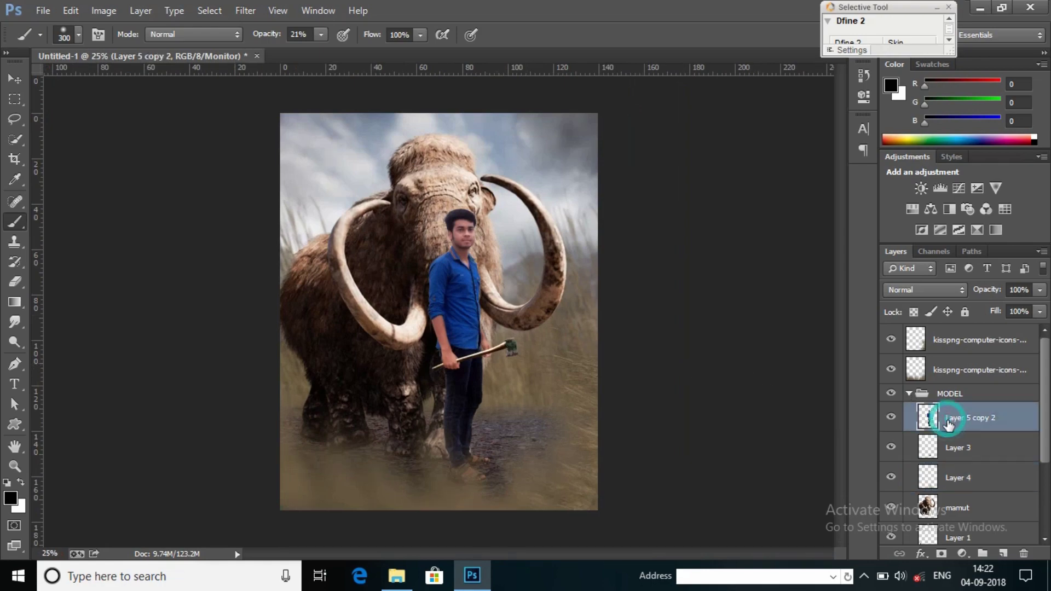
{"action": "left_click_drag", "start_coordinate": [496, 194], "coordinate": [943, 443]}
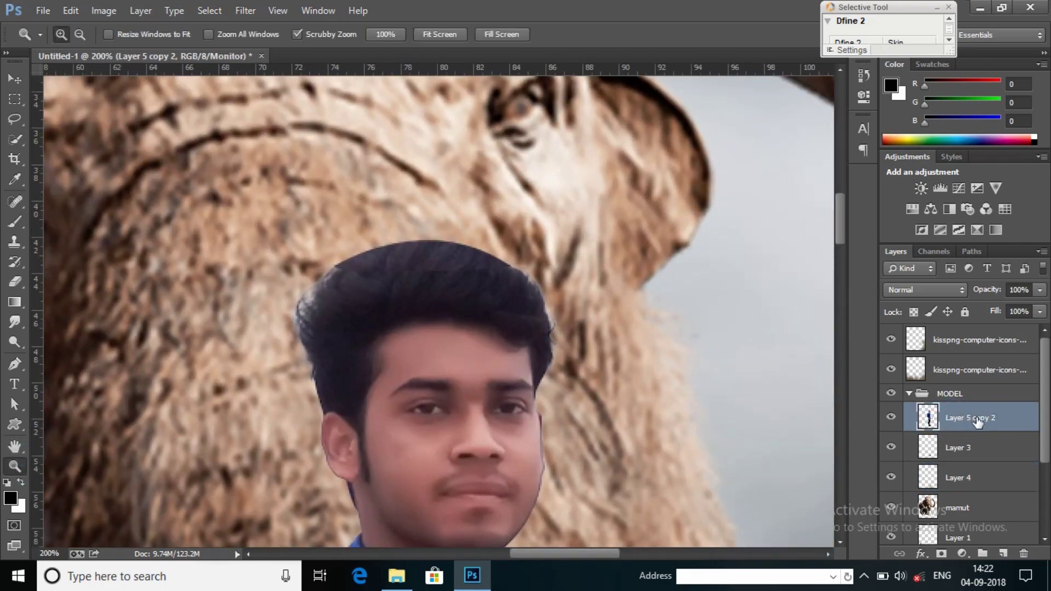
{"action": "right_click", "coordinate": [977, 419]}
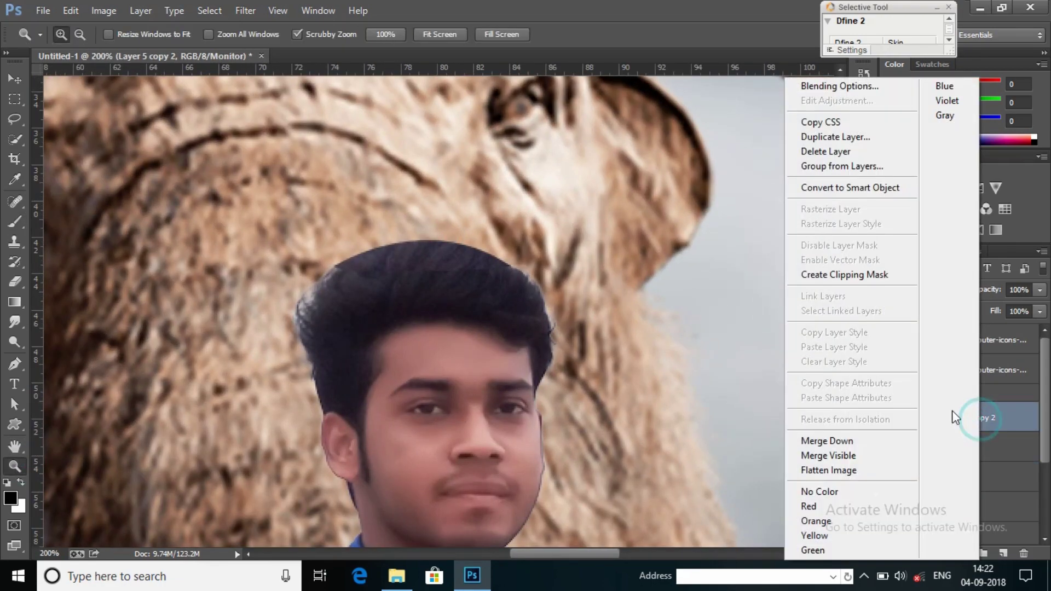
{"action": "key", "text": "Escape"}
{"action": "left_click", "coordinate": [15, 321]}
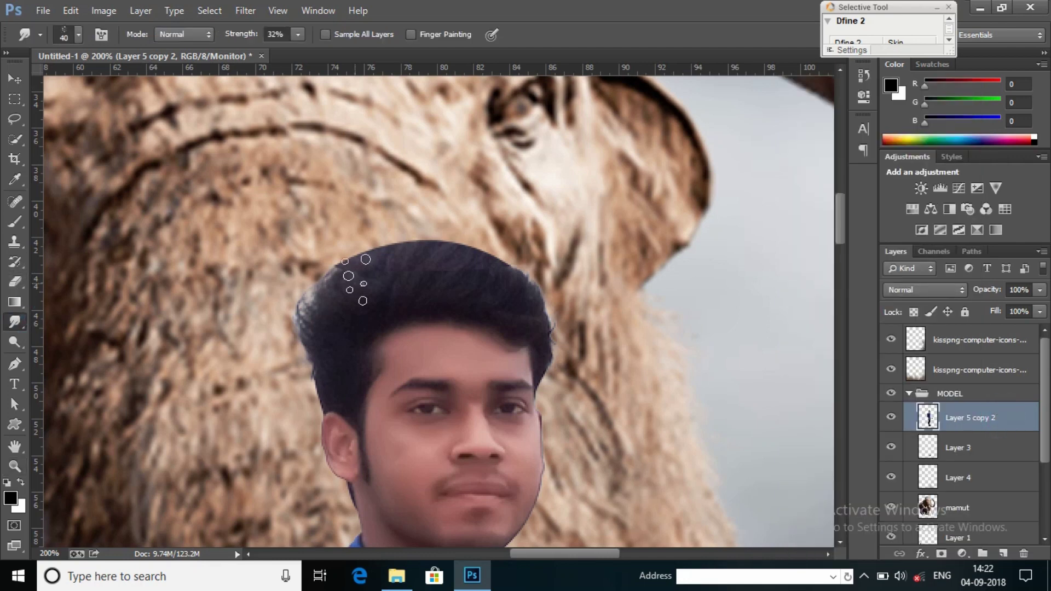
{"action": "right_click", "coordinate": [360, 282]}
{"action": "scroll", "coordinate": [483, 438], "scroll_direction": "down", "scroll_amount": 1}
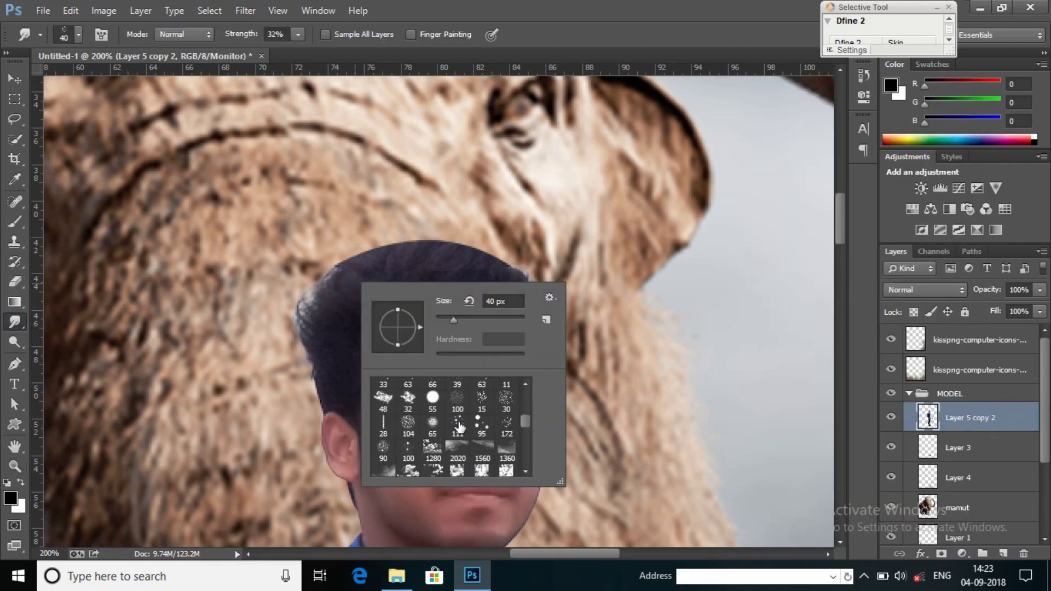
{"action": "left_click", "coordinate": [478, 430]}
{"action": "key", "text": "Return"}
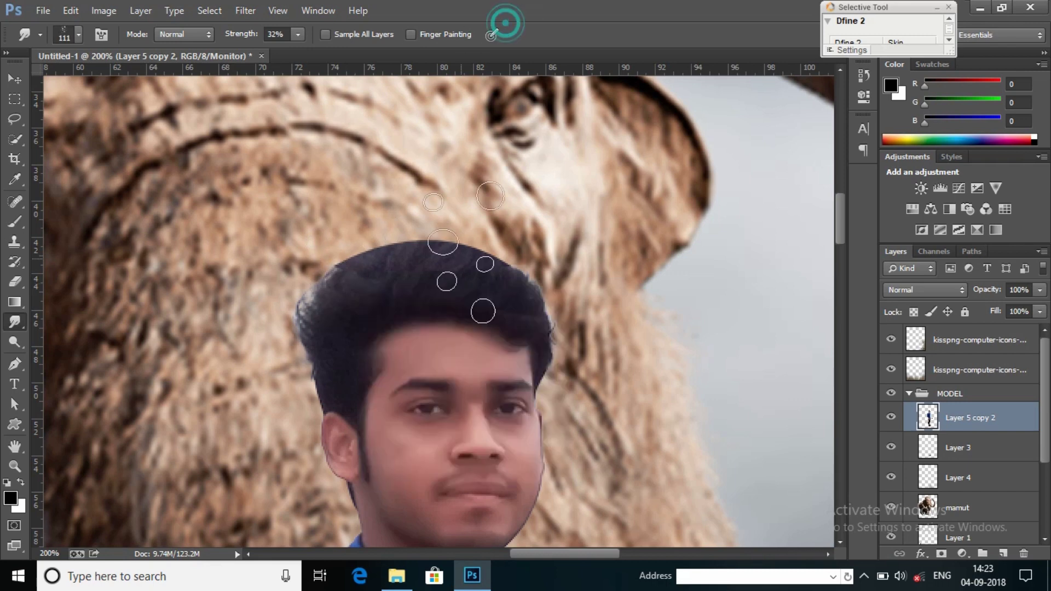
{"action": "key", "text": "bracketleft"}
{"action": "key", "text": "bracketleft"}
{"action": "key", "text": "bracketleft"}
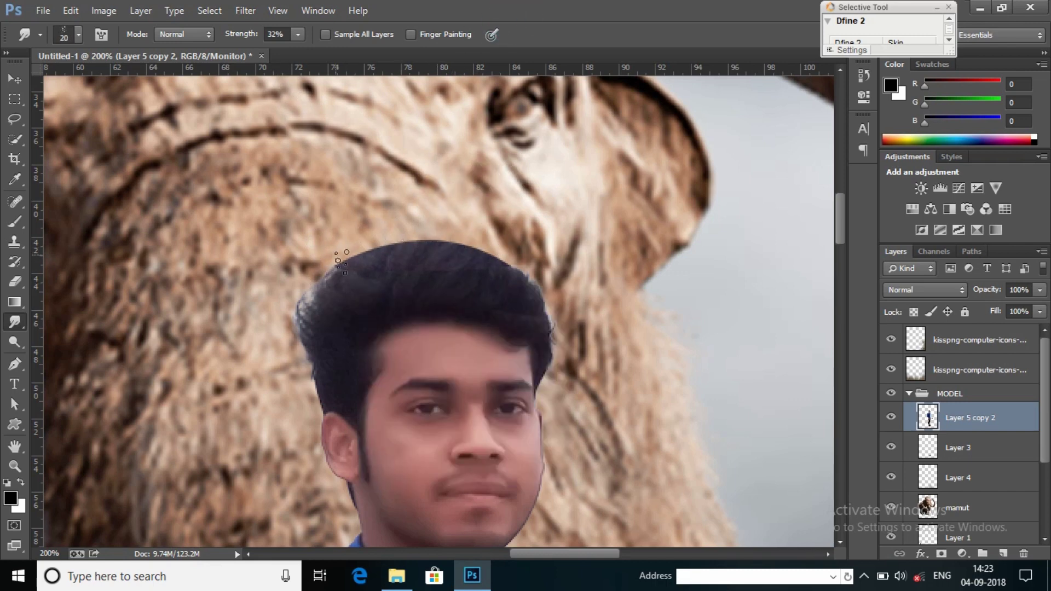
{"action": "left_click_drag", "start_coordinate": [245, 34], "coordinate": [260, 41]}
Smudge the top and right edge of the hair into the mammoth fur.
{"action": "left_click", "coordinate": [329, 273]}
{"action": "left_click", "coordinate": [417, 246]}
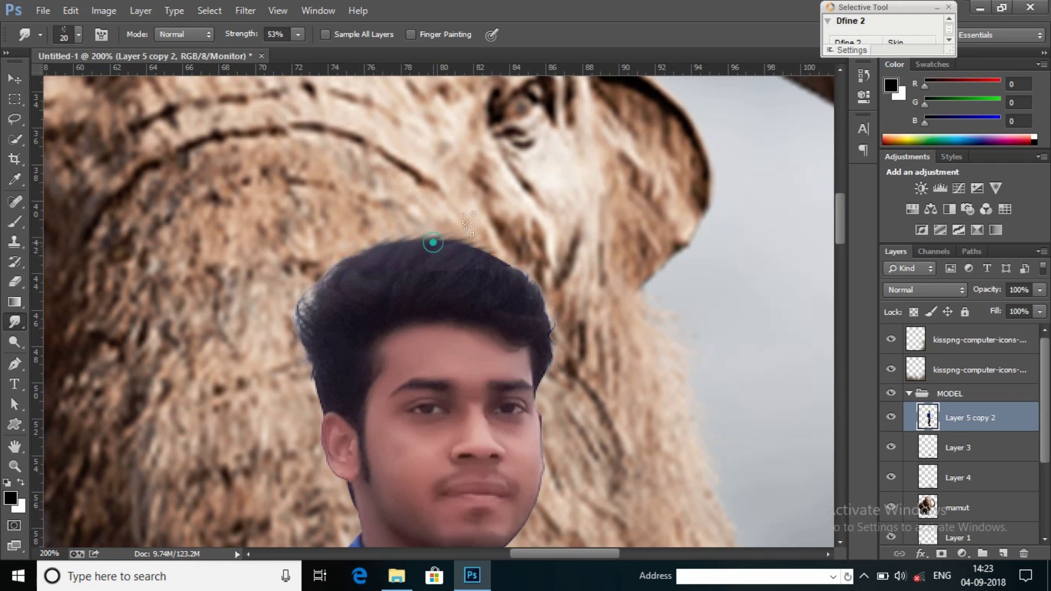
{"action": "mouse_move", "coordinate": [490, 257]}
{"action": "left_mouse_down"}
{"action": "mouse_move", "coordinate": [465, 271]}
{"action": "mouse_move", "coordinate": [507, 236]}
{"action": "left_mouse_up"}
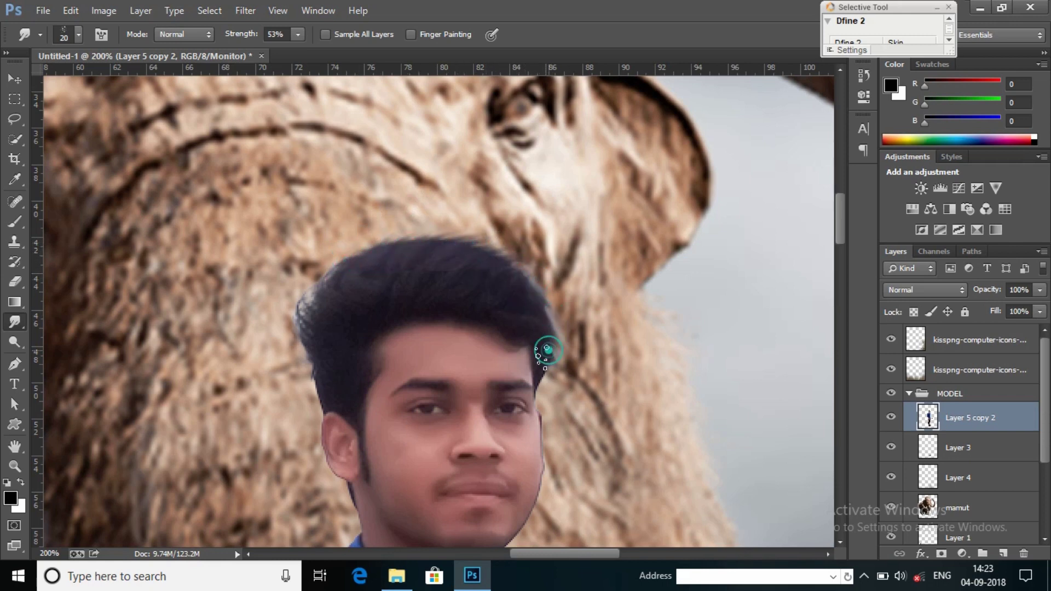
{"action": "left_click_drag", "start_coordinate": [547, 349], "coordinate": [551, 397]}
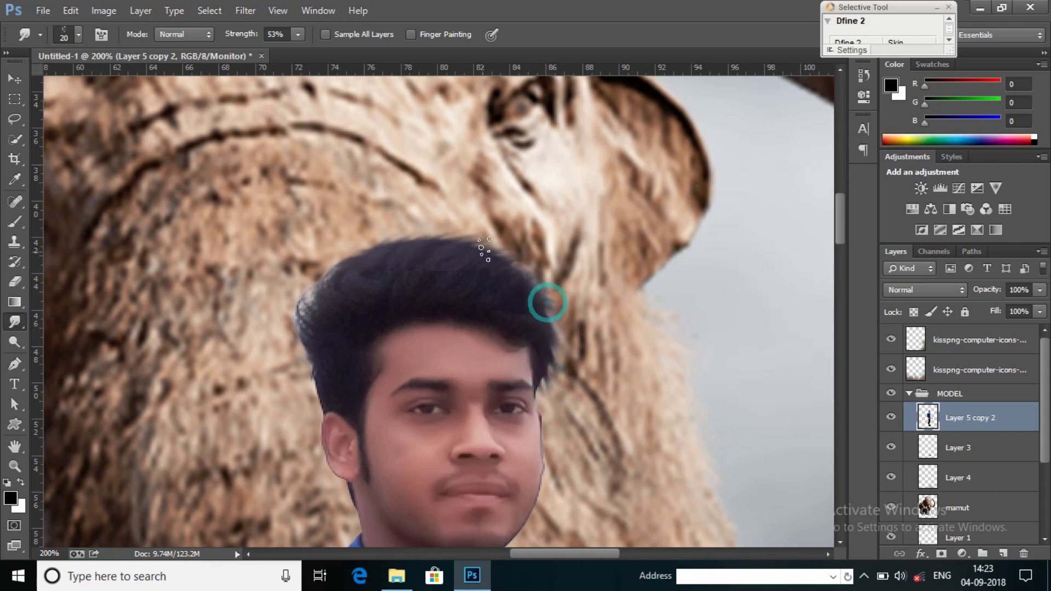
{"action": "left_click", "coordinate": [485, 250]}
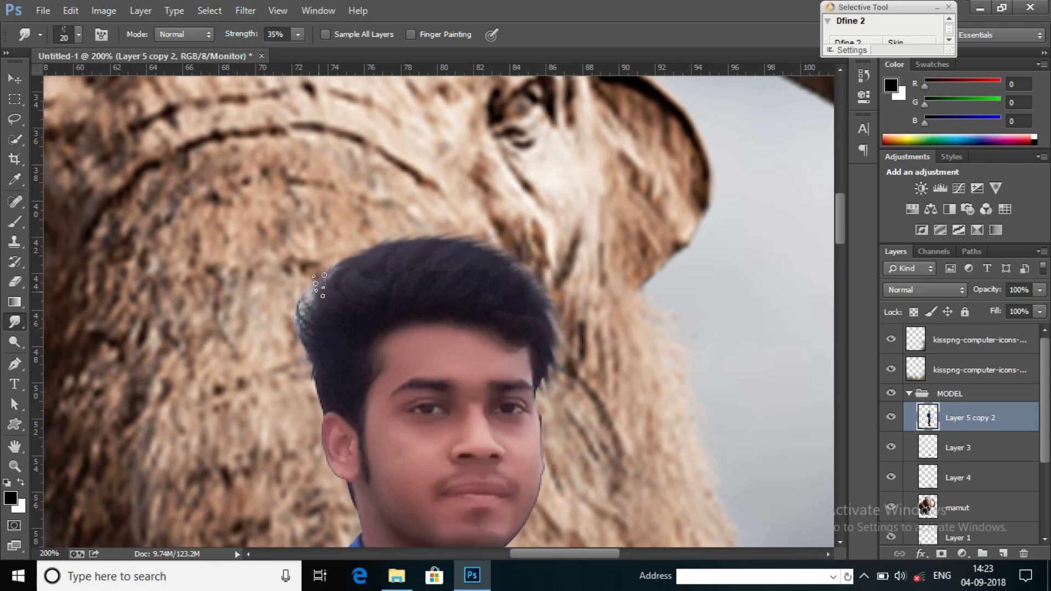
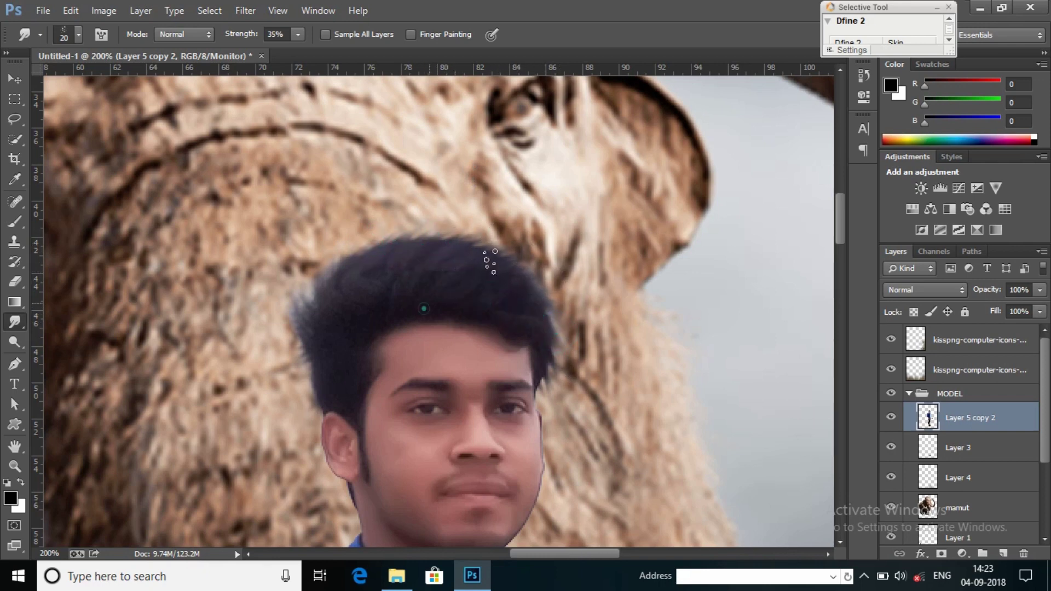
Smudge the man's top, left and ear-side hair edges into the mammoth fur at 35% strength.
{"action": "left_click_drag", "start_coordinate": [348, 291], "coordinate": [545, 325]}
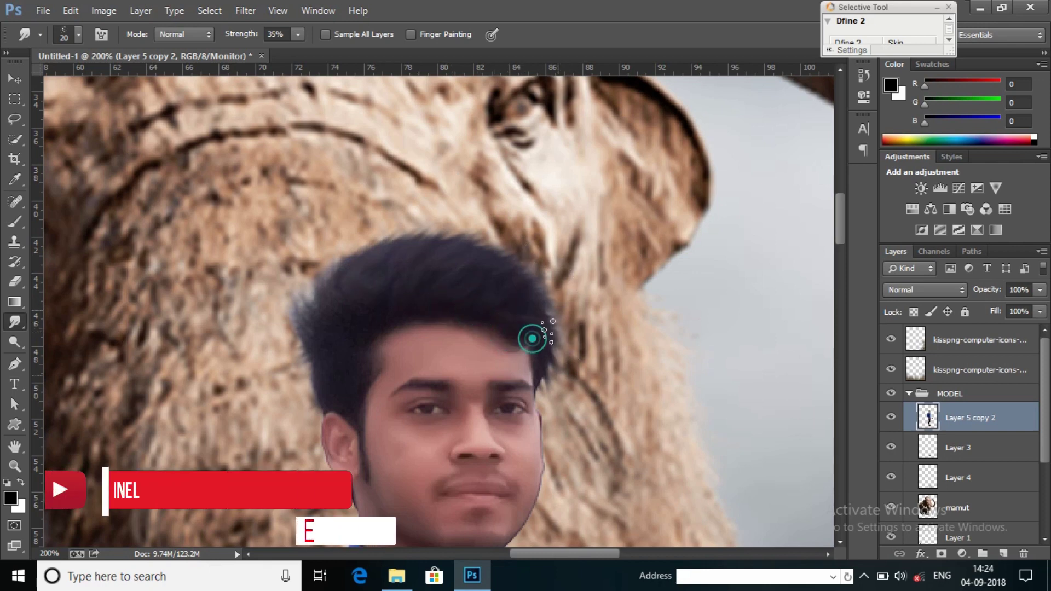
{"action": "mouse_move", "coordinate": [364, 326]}
{"action": "left_mouse_down"}
{"action": "mouse_move", "coordinate": [410, 322]}
{"action": "mouse_move", "coordinate": [290, 306]}
{"action": "left_mouse_up"}
{"action": "left_click_drag", "start_coordinate": [347, 362], "coordinate": [303, 395]}
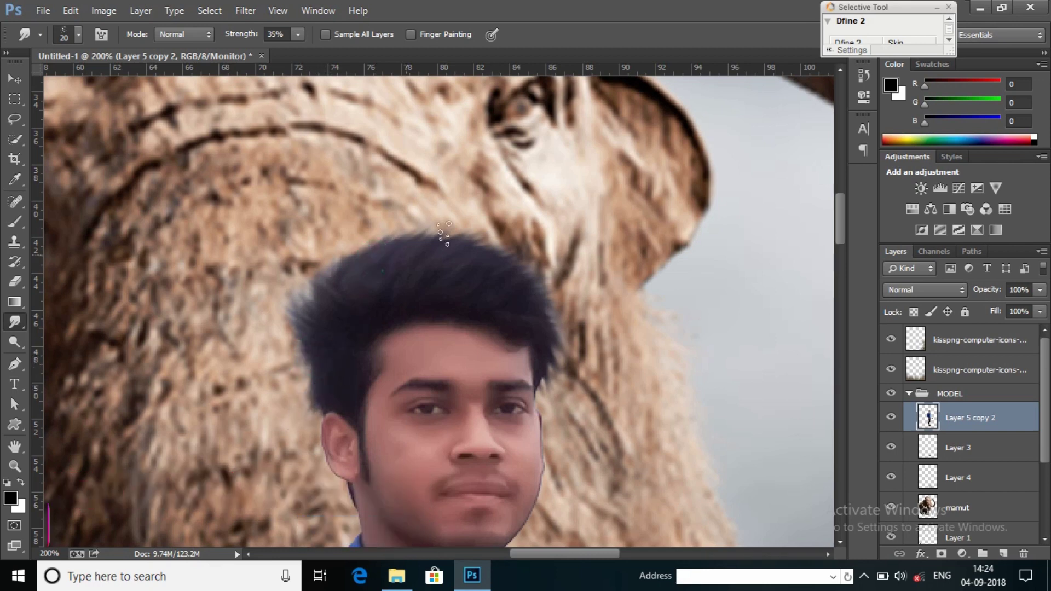
{"action": "left_click_drag", "start_coordinate": [304, 375], "coordinate": [335, 323]}
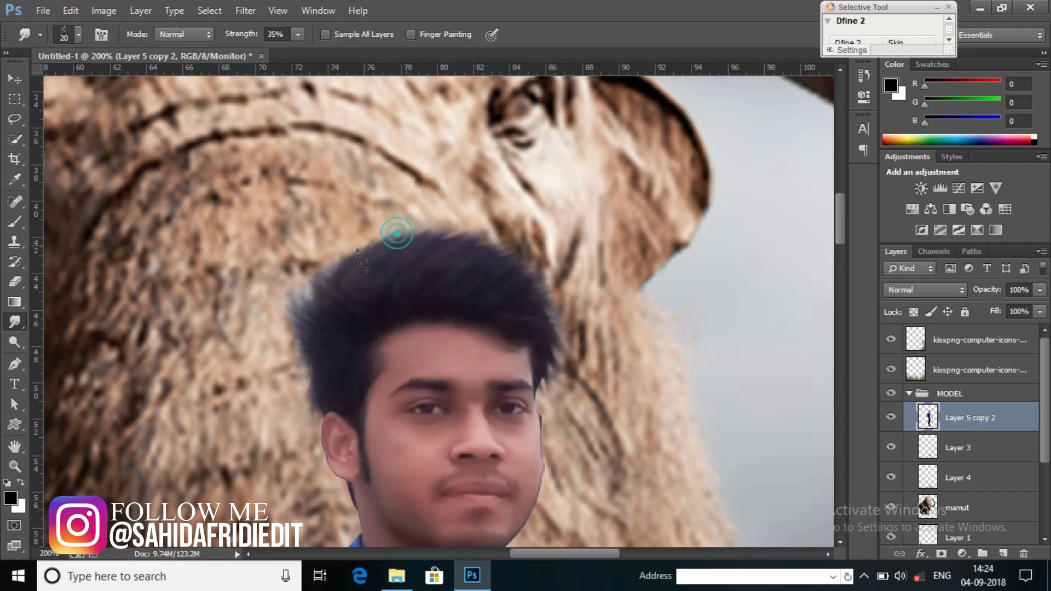
{"action": "left_click_drag", "start_coordinate": [368, 235], "coordinate": [312, 258]}
{"action": "left_click", "coordinate": [341, 499]}
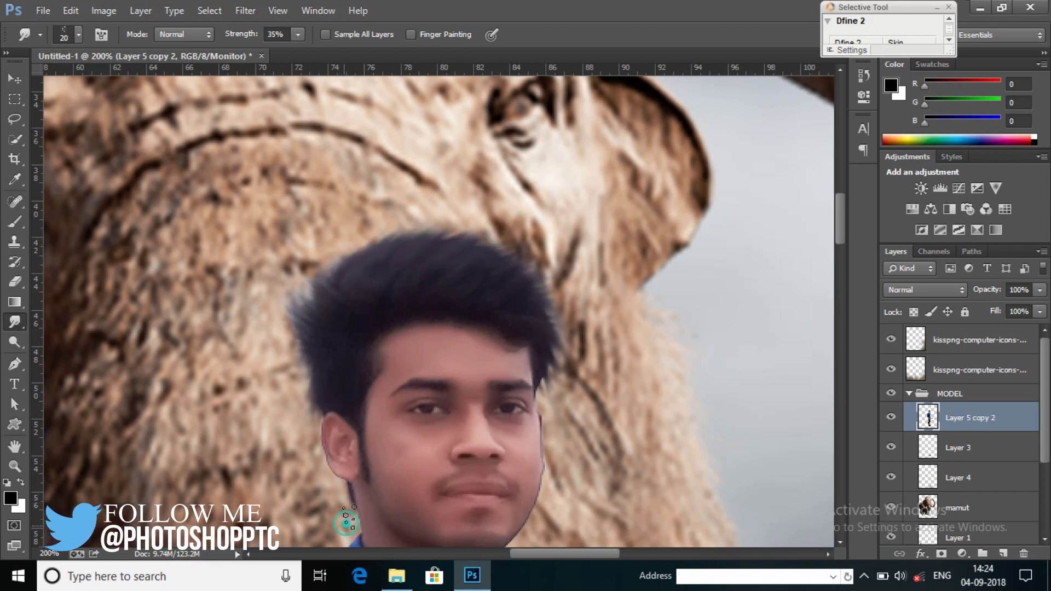
{"action": "key", "text": "ctrl+minus"}
{"action": "key", "text": "ctrl+minus"}
{"action": "key", "text": "ctrl+minus"}
{"action": "key", "text": "ctrl+minus"}
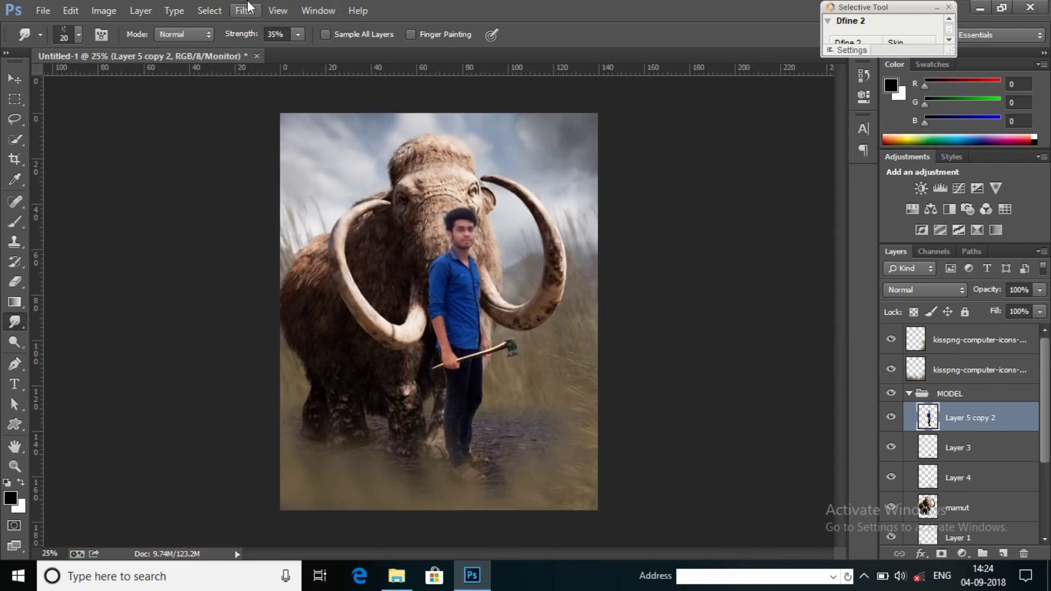
Apply a Camera Raw filter to the man layer, adding clarity and lifting blacks and shadows.
{"action": "left_click", "coordinate": [248, 9]}
{"action": "key", "text": "Escape"}
{"action": "key", "text": "ctrl+shift+a"}
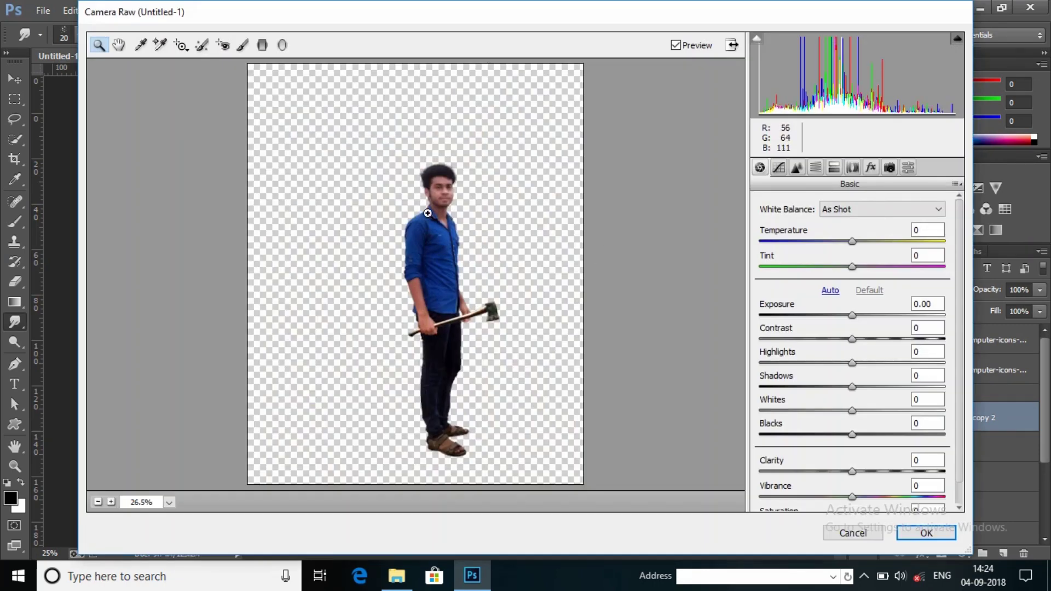
{"action": "left_click", "coordinate": [443, 318]}
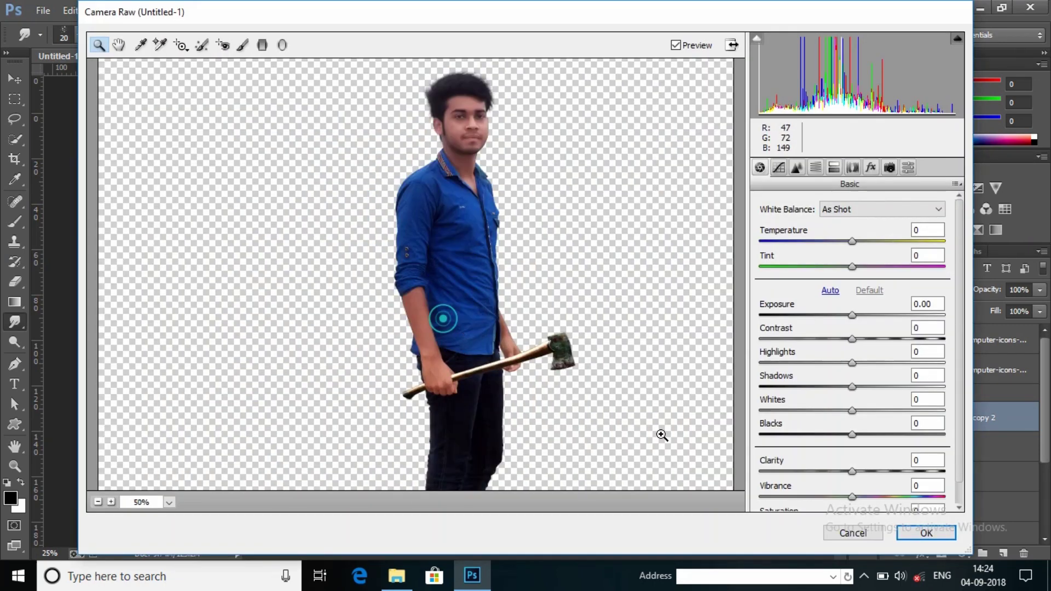
{"action": "left_click_drag", "start_coordinate": [851, 471], "coordinate": [860, 471]}
{"action": "mouse_move", "coordinate": [852, 434]}
{"action": "left_mouse_down"}
{"action": "mouse_move", "coordinate": [873, 434]}
{"action": "mouse_move", "coordinate": [861, 386]}
{"action": "left_mouse_up"}
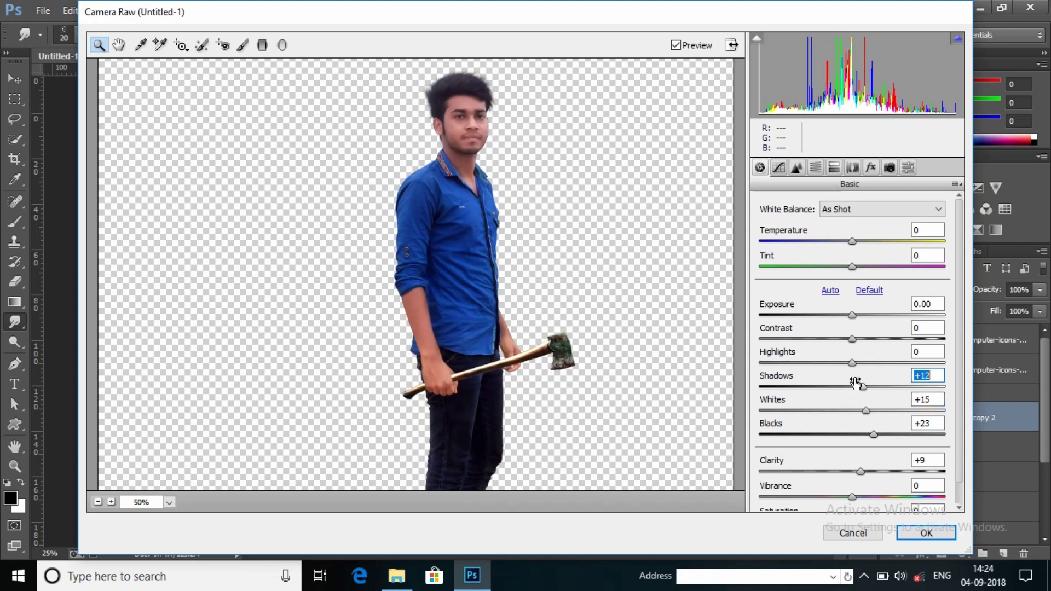
{"action": "left_click", "coordinate": [849, 362]}
{"action": "left_click", "coordinate": [925, 532]}
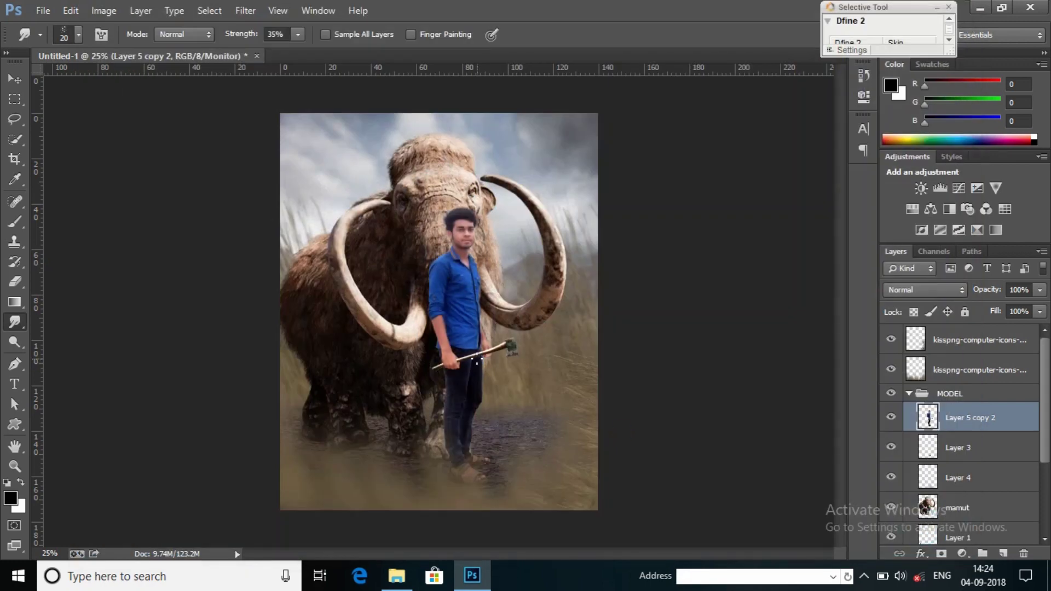
Apply a Camera Raw filter to the mamut layer, raising clarity, blacks, shadows and whites.
{"action": "left_click", "coordinate": [942, 508]}
{"action": "left_click", "coordinate": [245, 11]}
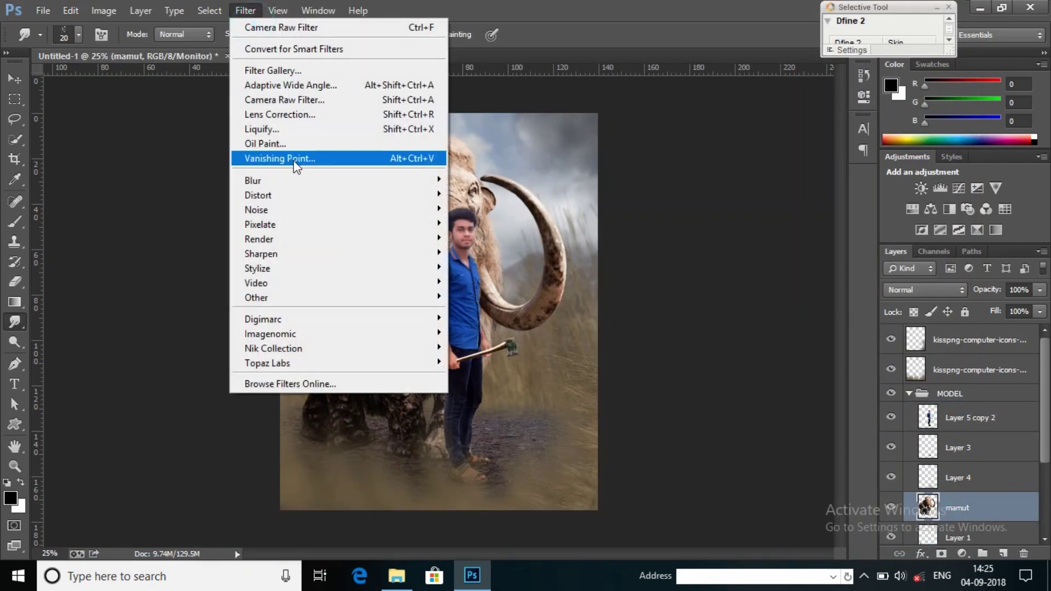
{"action": "left_click", "coordinate": [287, 101]}
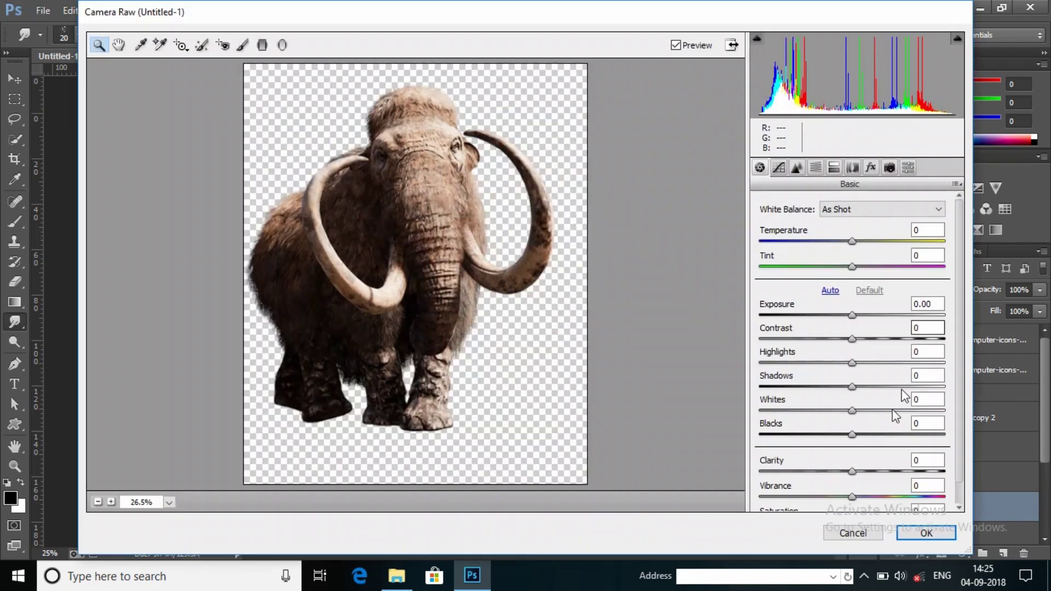
{"action": "left_click_drag", "start_coordinate": [852, 471], "coordinate": [869, 471]}
{"action": "mouse_move", "coordinate": [852, 434]}
{"action": "left_mouse_down"}
{"action": "mouse_move", "coordinate": [887, 434]}
{"action": "mouse_move", "coordinate": [868, 387]}
{"action": "left_mouse_up"}
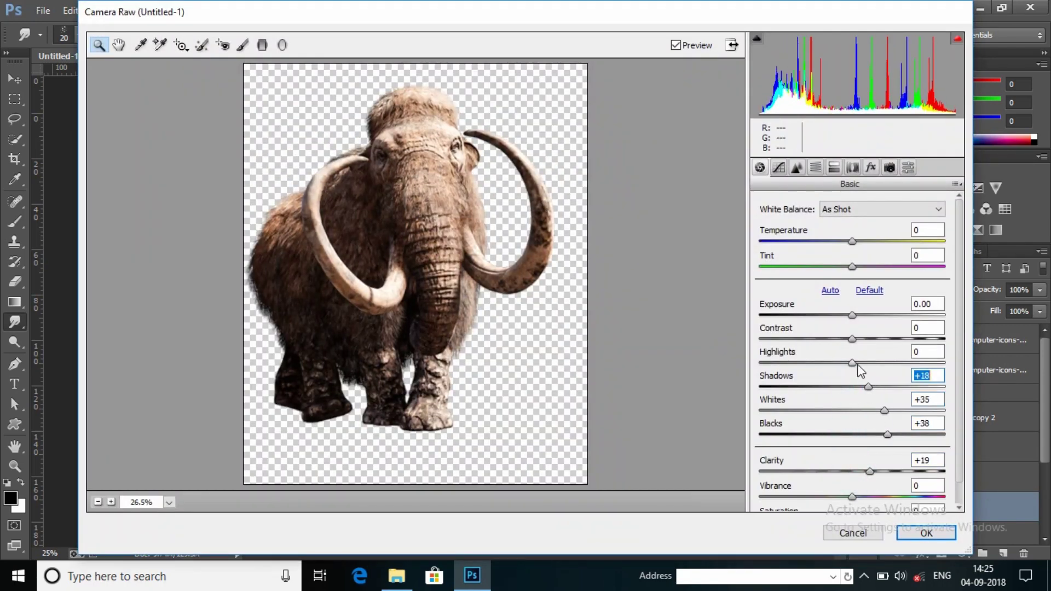
{"action": "left_click", "coordinate": [923, 532]}
{"action": "left_click", "coordinate": [16, 466]}
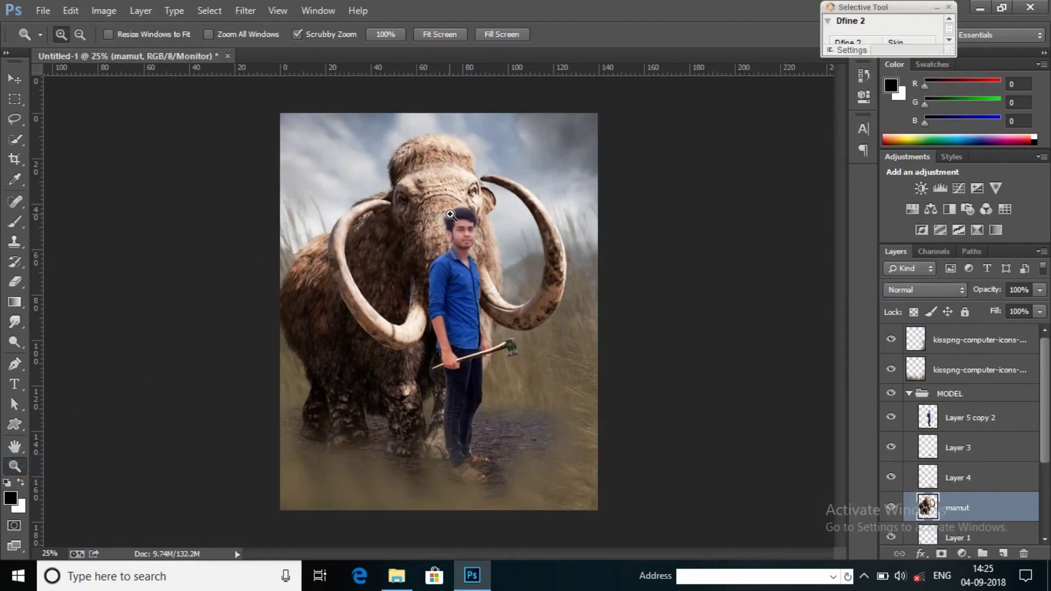
{"action": "right_click", "coordinate": [535, 215]}
{"action": "left_click", "coordinate": [471, 256]}
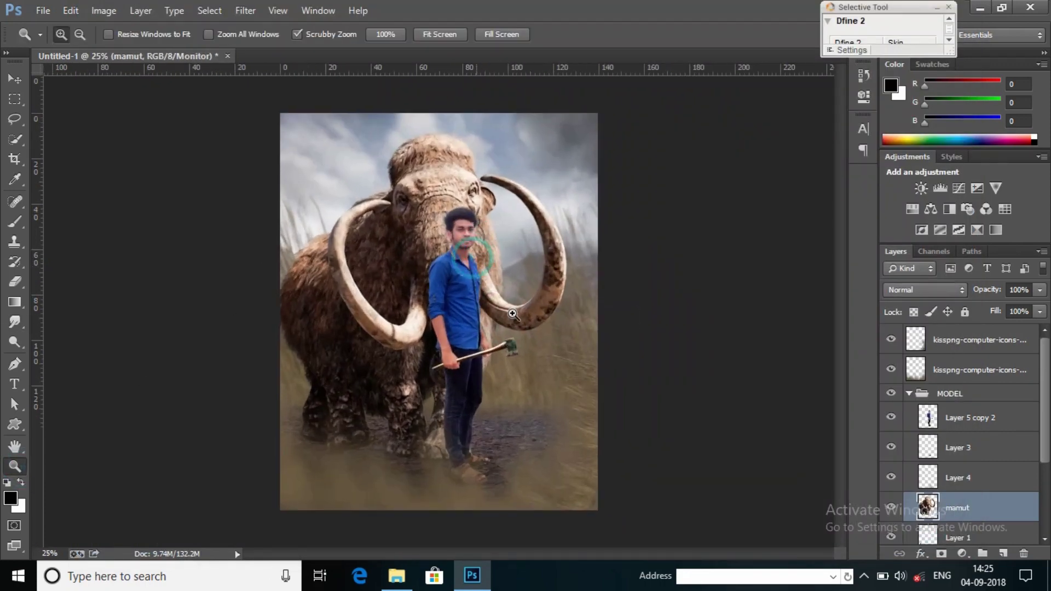
Apply a Camera Raw filter to the cloudy sky with strong clarity, deeper blacks and softer whites.
{"action": "left_click", "coordinate": [911, 394]}
{"action": "left_click", "coordinate": [909, 393]}
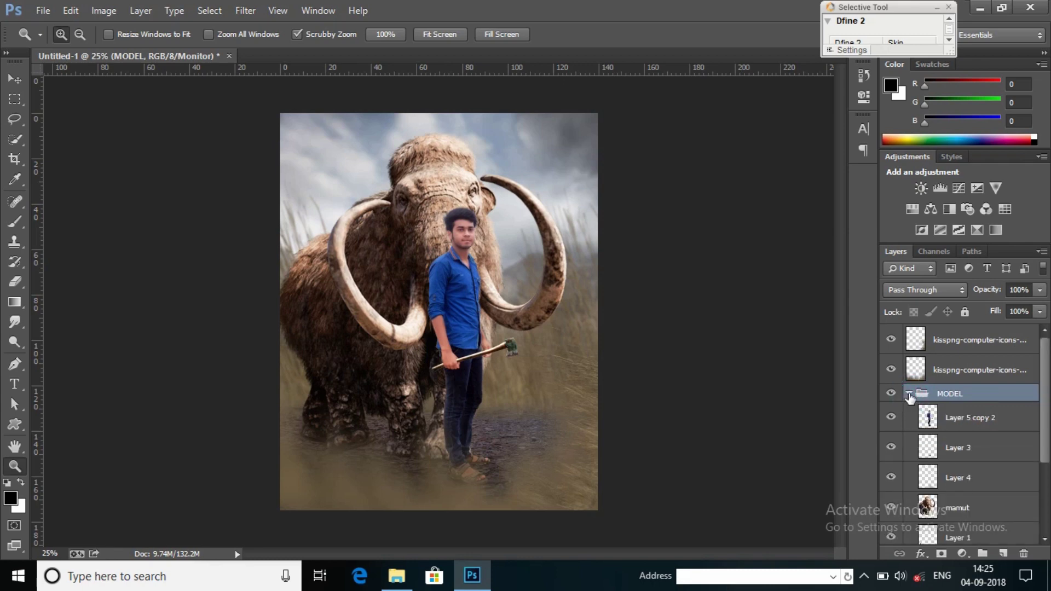
{"action": "left_click", "coordinate": [910, 394]}
{"action": "scroll", "coordinate": [982, 489], "scroll_direction": "down", "scroll_amount": 1}
{"action": "left_click", "coordinate": [949, 501]}
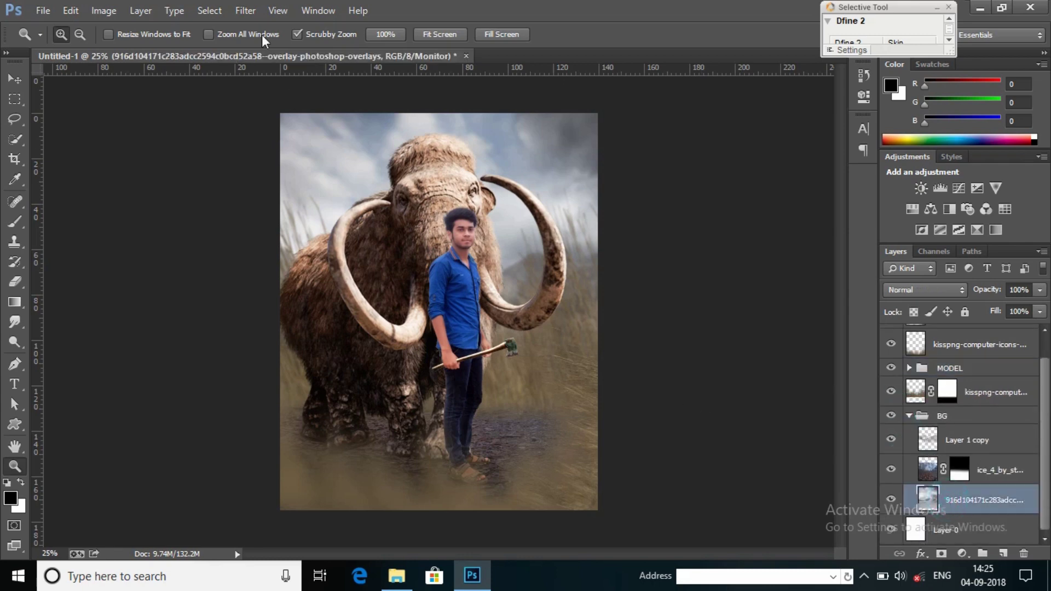
{"action": "left_click", "coordinate": [245, 10]}
{"action": "left_click", "coordinate": [300, 105]}
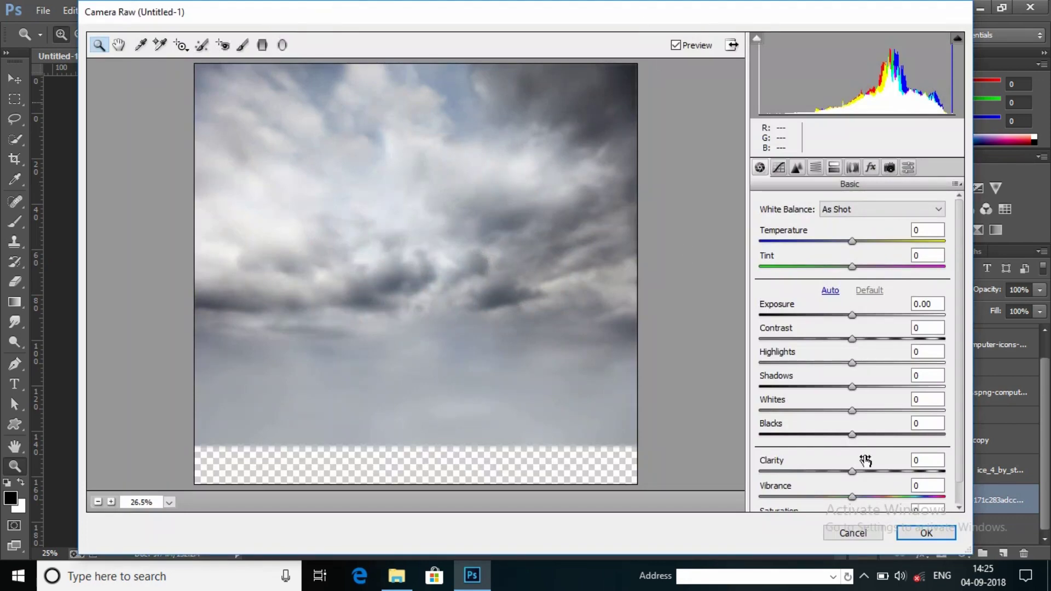
{"action": "left_click_drag", "start_coordinate": [851, 471], "coordinate": [887, 471]}
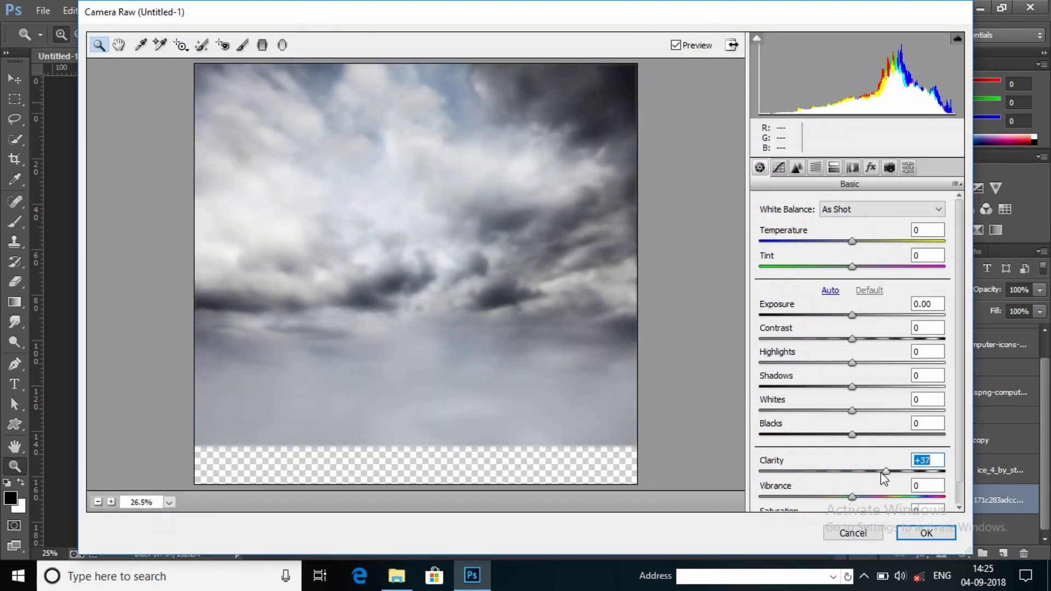
{"action": "mouse_move", "coordinate": [852, 436]}
{"action": "left_mouse_down"}
{"action": "mouse_move", "coordinate": [826, 435]}
{"action": "mouse_move", "coordinate": [837, 410]}
{"action": "left_mouse_up"}
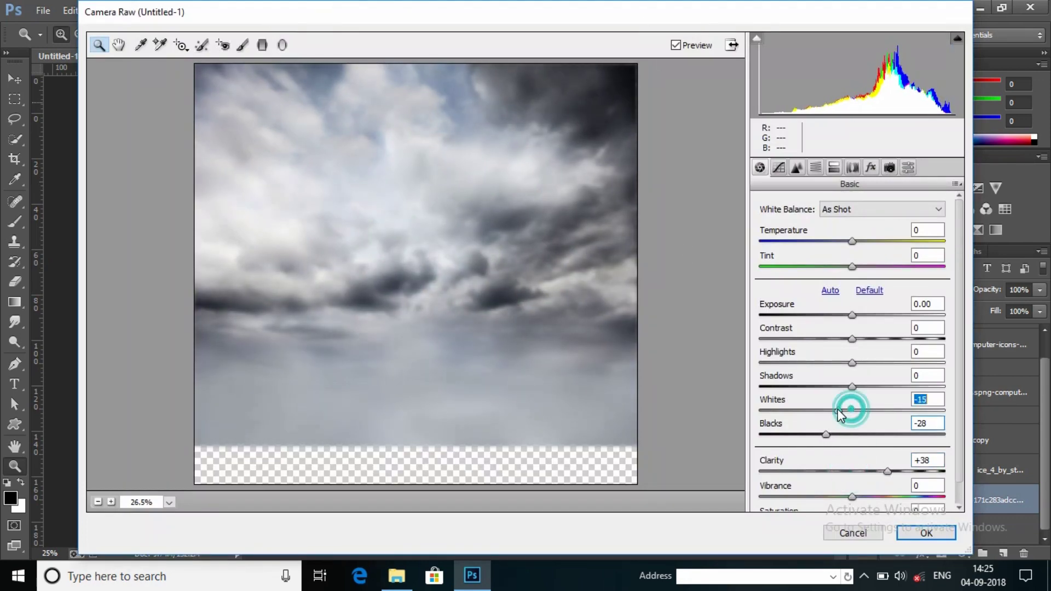
{"action": "left_click", "coordinate": [924, 533]}
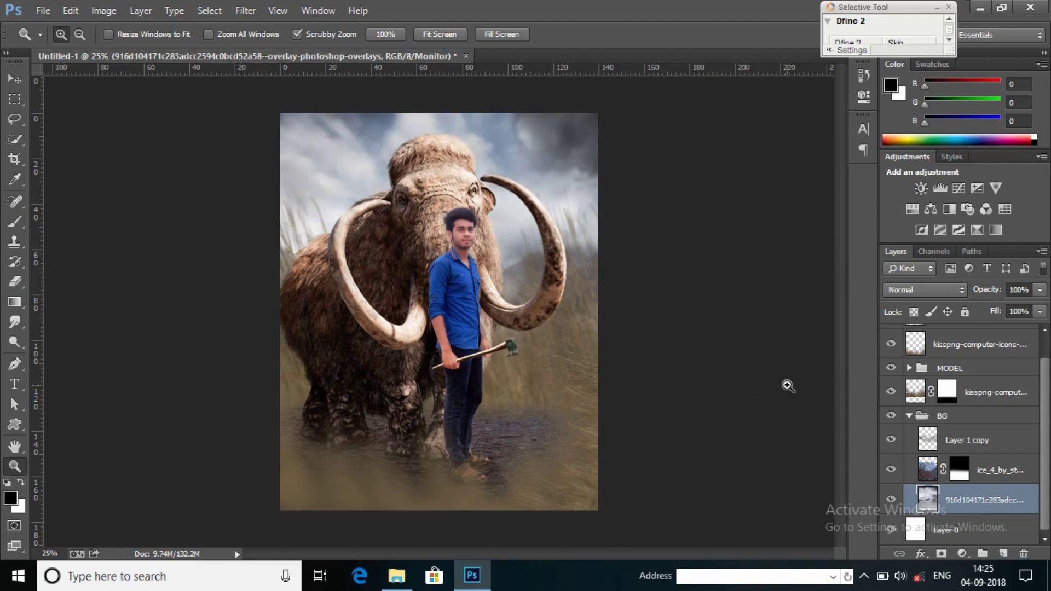
{"action": "left_click", "coordinate": [910, 415]}
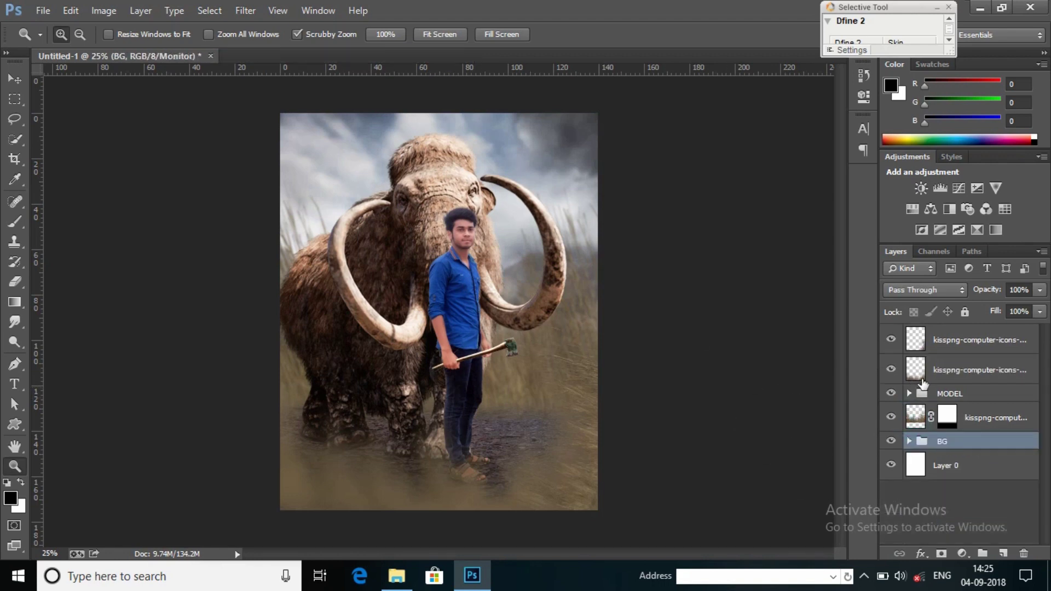
Add a linear 90° Gradient Fill layer above the top grass layer.
{"action": "left_click", "coordinate": [944, 342]}
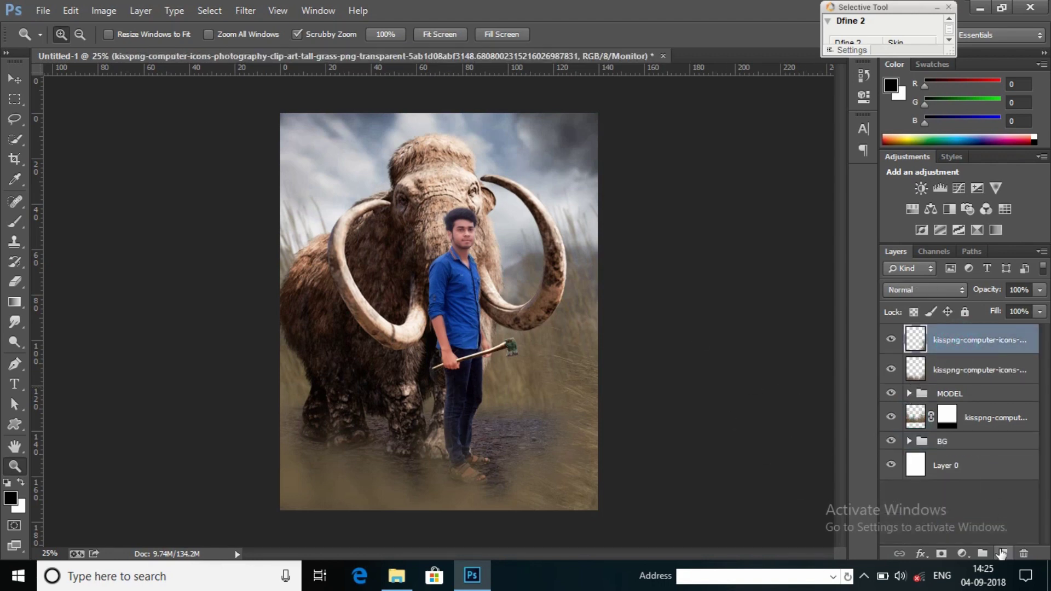
{"action": "left_click", "coordinate": [963, 555]}
{"action": "left_click", "coordinate": [943, 239]}
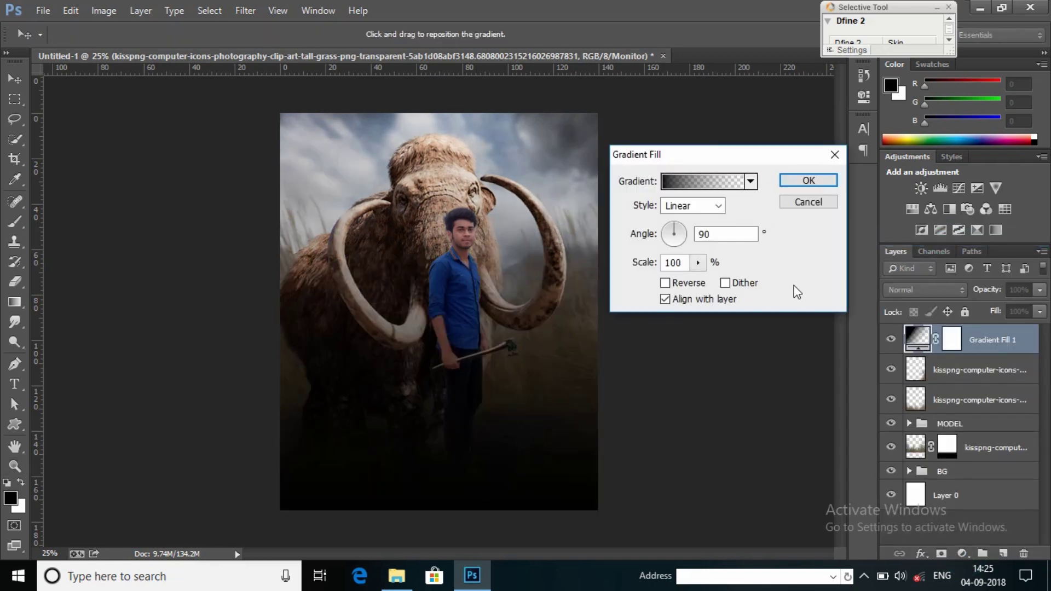
{"action": "left_click", "coordinate": [718, 205]}
{"action": "left_click", "coordinate": [679, 216]}
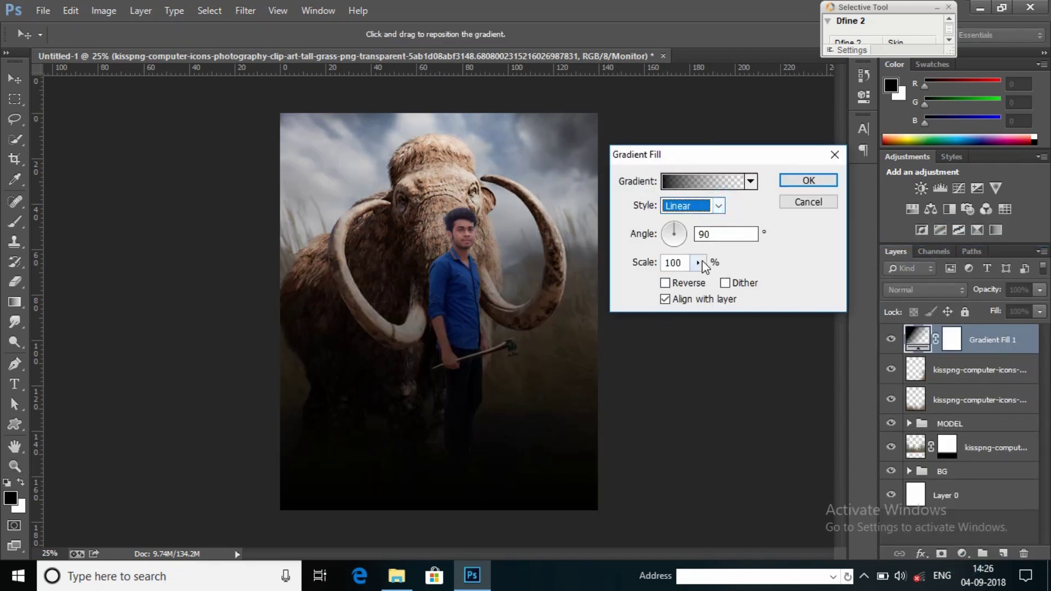
{"action": "left_click", "coordinate": [697, 263]}
{"action": "left_click_drag", "start_coordinate": [697, 281], "coordinate": [699, 278]}
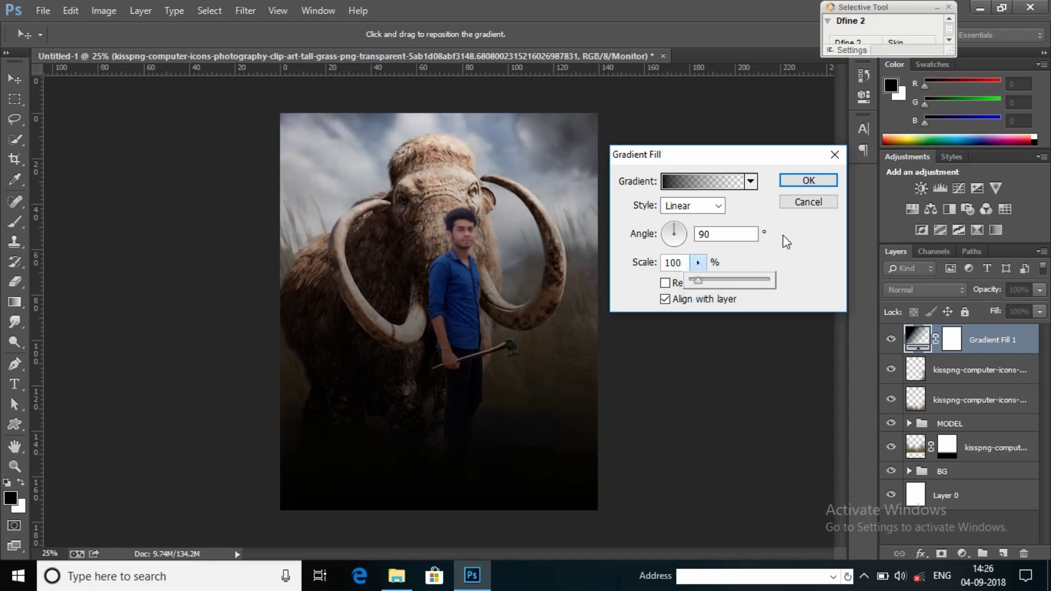
{"action": "left_click", "coordinate": [808, 180]}
Mask the gradient off the mammoth, restore darkness around the legs, and set opacity to 90%.
{"action": "left_click", "coordinate": [951, 339]}
{"action": "left_click", "coordinate": [8, 228]}
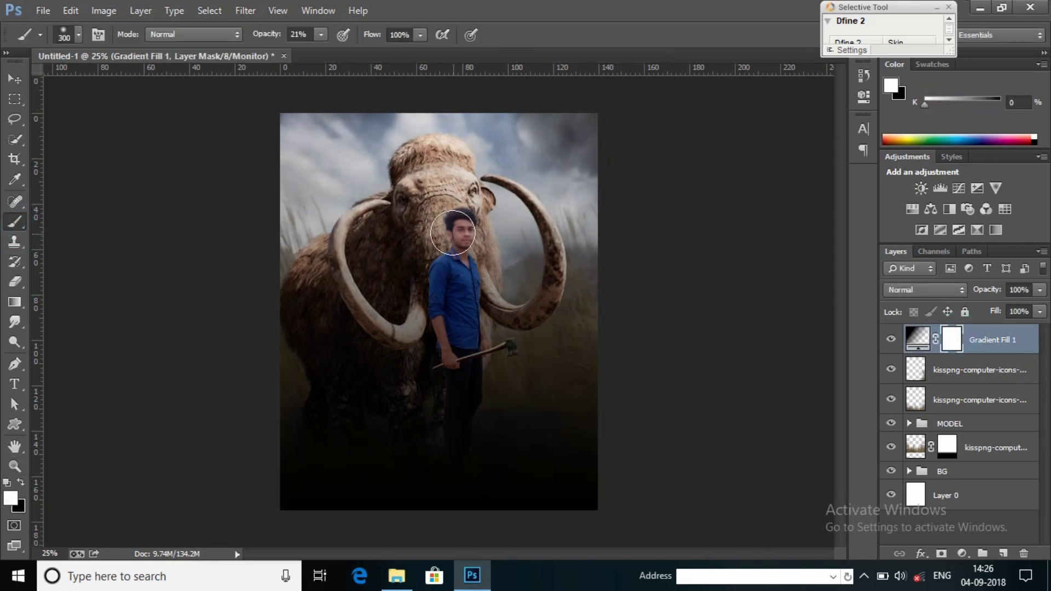
{"action": "key", "text": "bracketright"}
{"action": "key", "text": "bracketright"}
{"action": "left_click_drag", "start_coordinate": [345, 320], "coordinate": [422, 282]}
{"action": "mouse_move", "coordinate": [422, 264]}
{"action": "left_mouse_down"}
{"action": "mouse_move", "coordinate": [387, 350]}
{"action": "mouse_move", "coordinate": [533, 405]}
{"action": "mouse_move", "coordinate": [432, 186]}
{"action": "mouse_move", "coordinate": [424, 370]}
{"action": "left_mouse_up"}
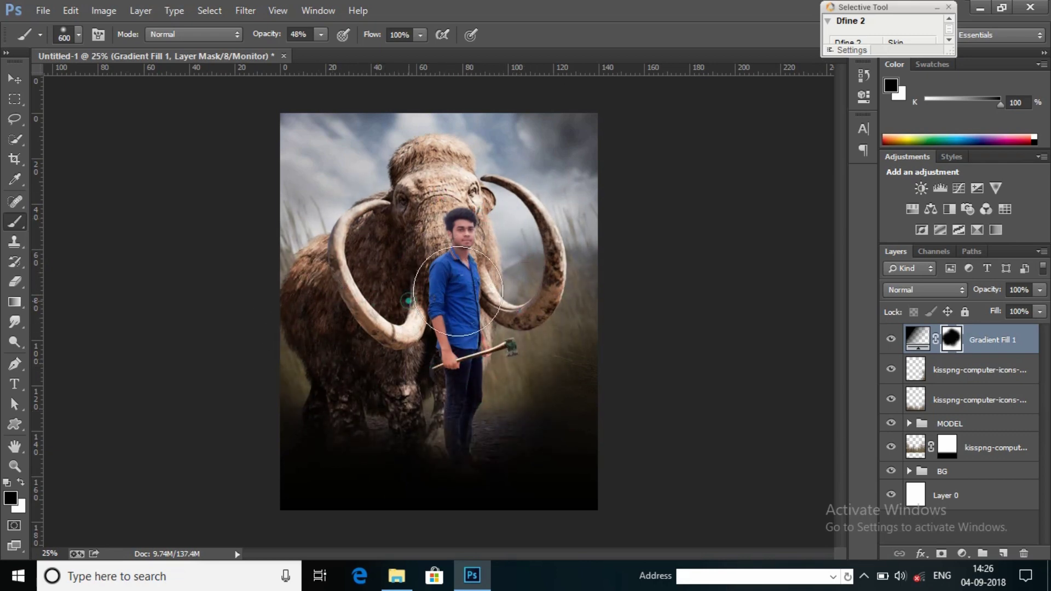
{"action": "left_click", "coordinate": [21, 482]}
{"action": "left_click_drag", "start_coordinate": [466, 444], "coordinate": [443, 438]}
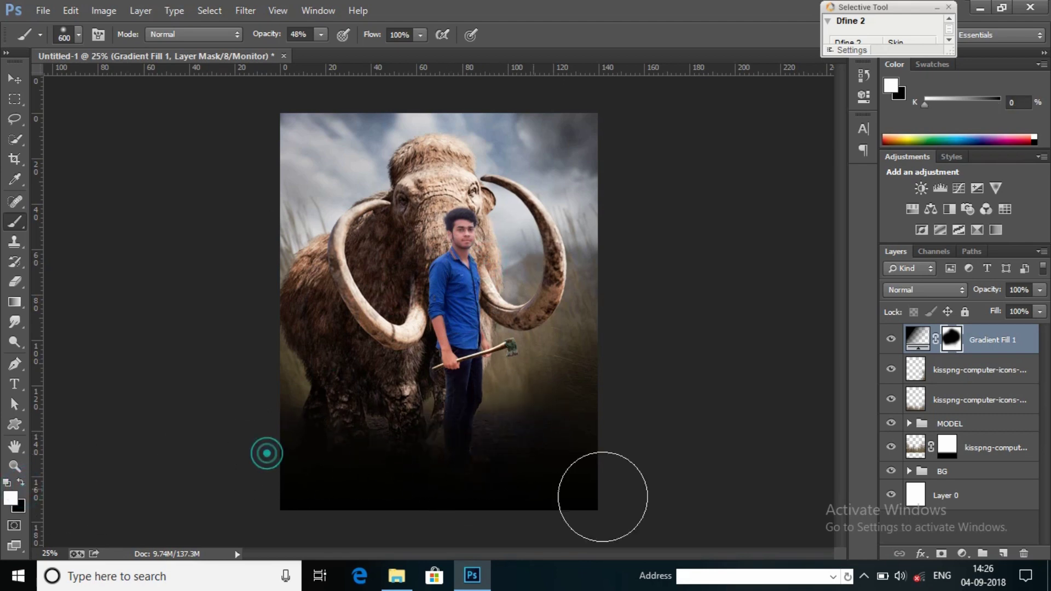
{"action": "left_click_drag", "start_coordinate": [986, 289], "coordinate": [988, 300]}
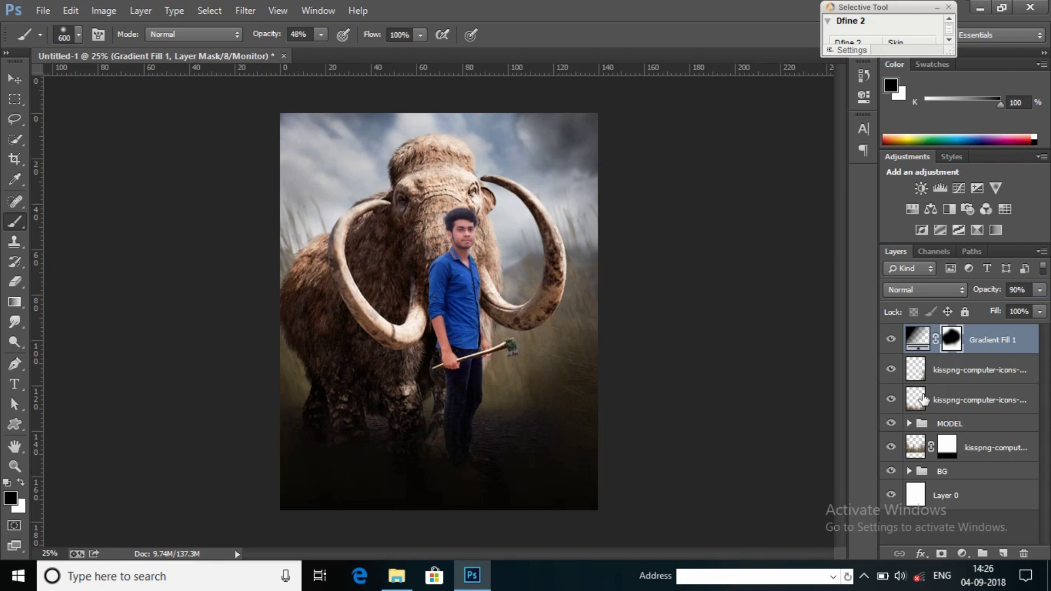
{"action": "left_click", "coordinate": [908, 423]}
Set the white glow layer to Screen blending and move it below the MODEL group.
{"action": "left_click", "coordinate": [981, 449]}
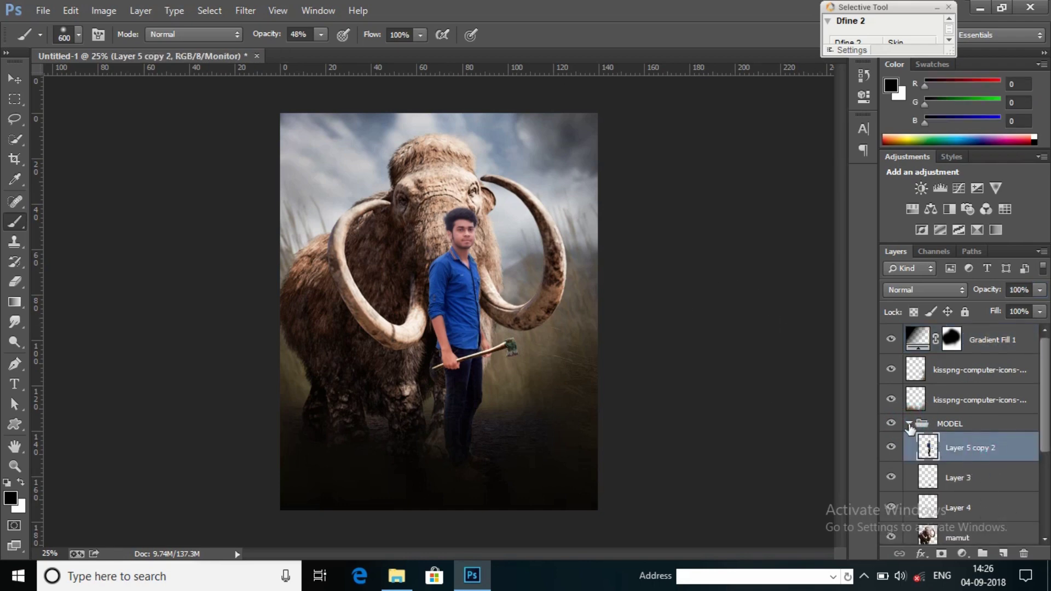
{"action": "left_click", "coordinate": [908, 424]}
{"action": "left_click", "coordinate": [1002, 553]}
{"action": "left_click", "coordinate": [23, 484]}
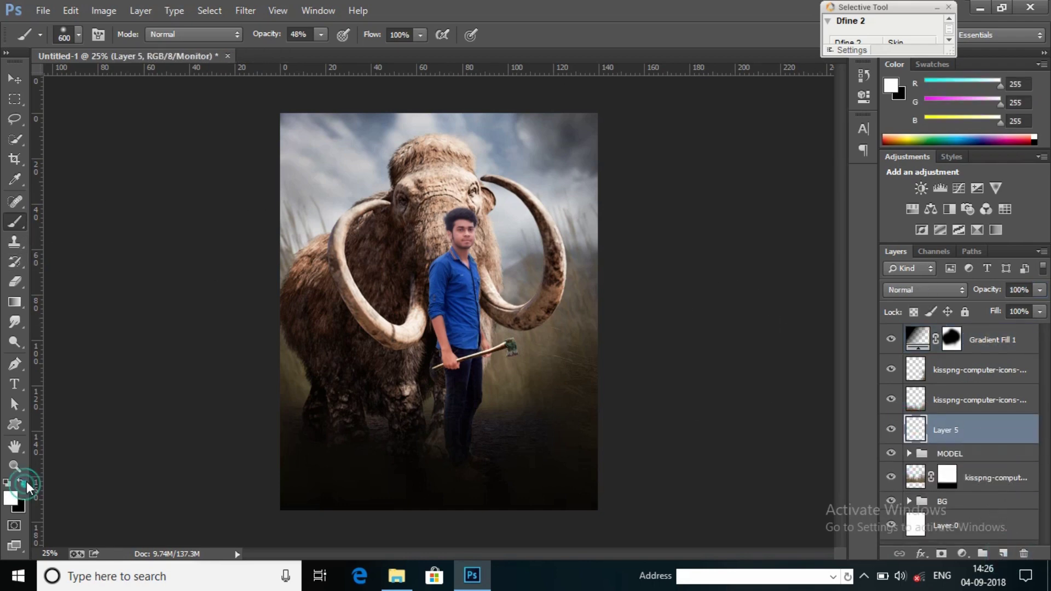
{"action": "left_click_drag", "start_coordinate": [267, 33], "coordinate": [293, 34]}
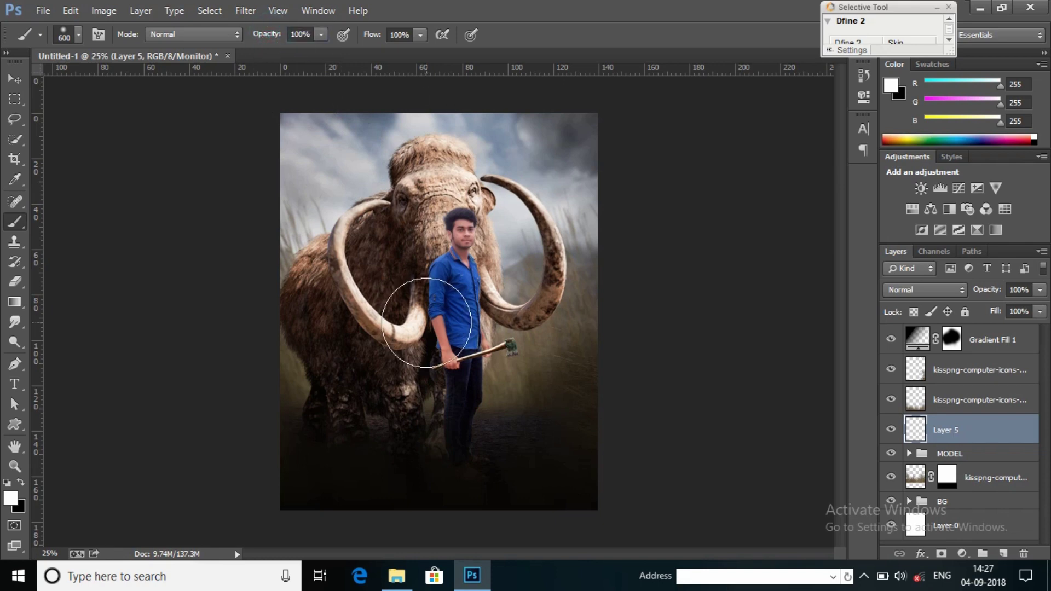
{"action": "left_click", "coordinate": [433, 299]}
{"action": "left_click", "coordinate": [925, 290]}
{"action": "left_click", "coordinate": [925, 133]}
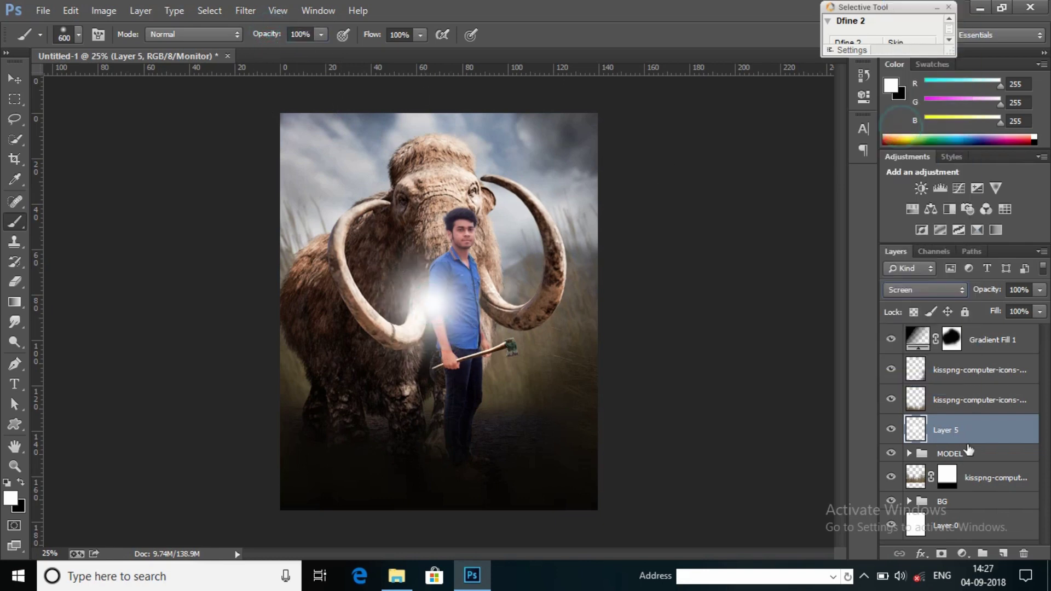
{"action": "left_click_drag", "start_coordinate": [963, 433], "coordinate": [989, 471]}
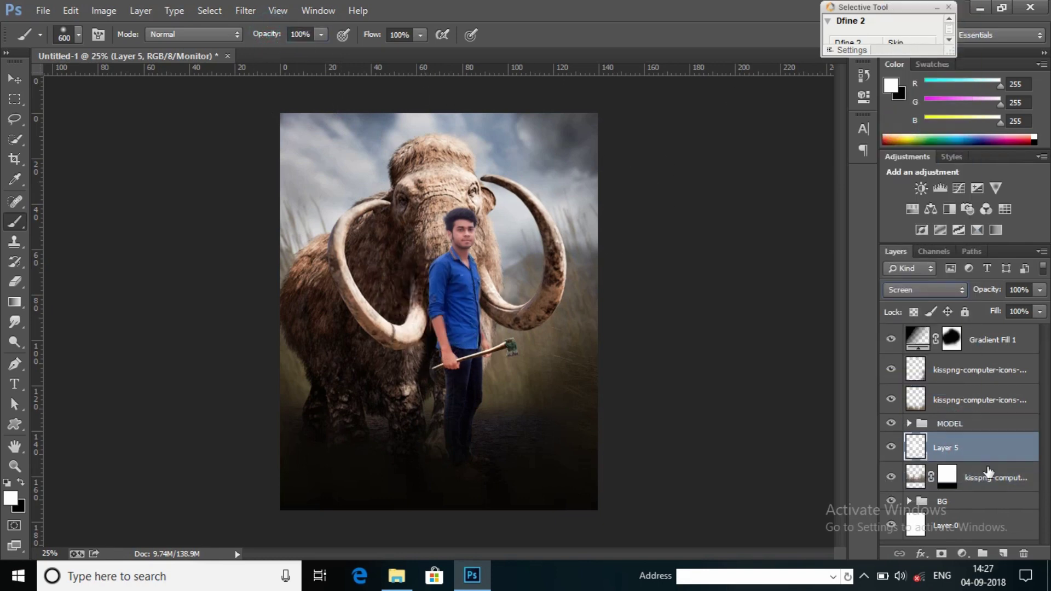
Scale the glow to about 285% over the mammoth and lower its opacity to 81%.
{"action": "key", "text": "ctrl+t"}
{"action": "left_click_drag", "start_coordinate": [497, 297], "coordinate": [476, 175]}
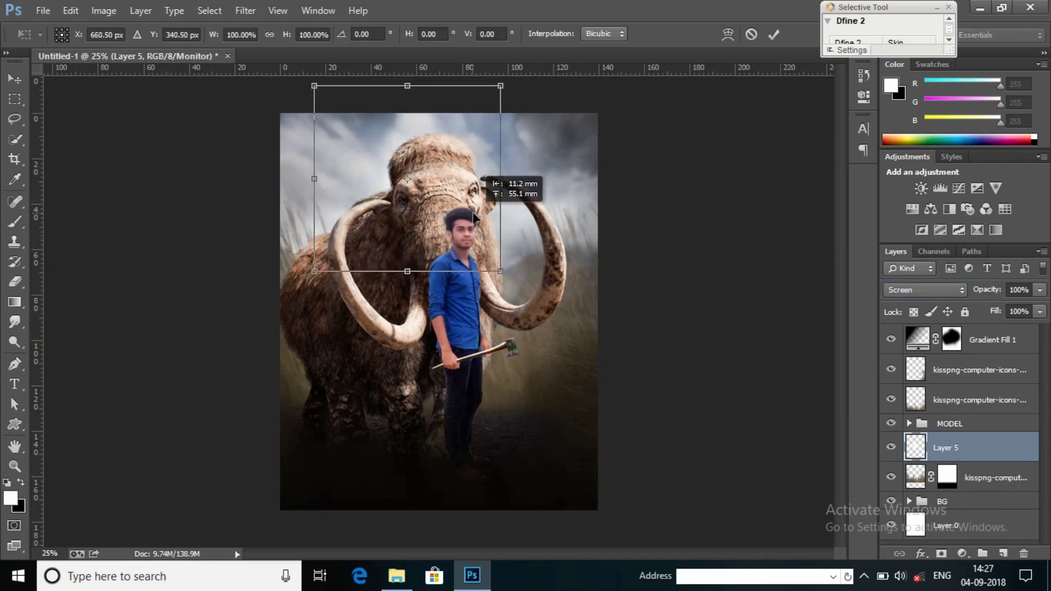
{"action": "left_click_drag", "start_coordinate": [499, 273], "coordinate": [673, 458]}
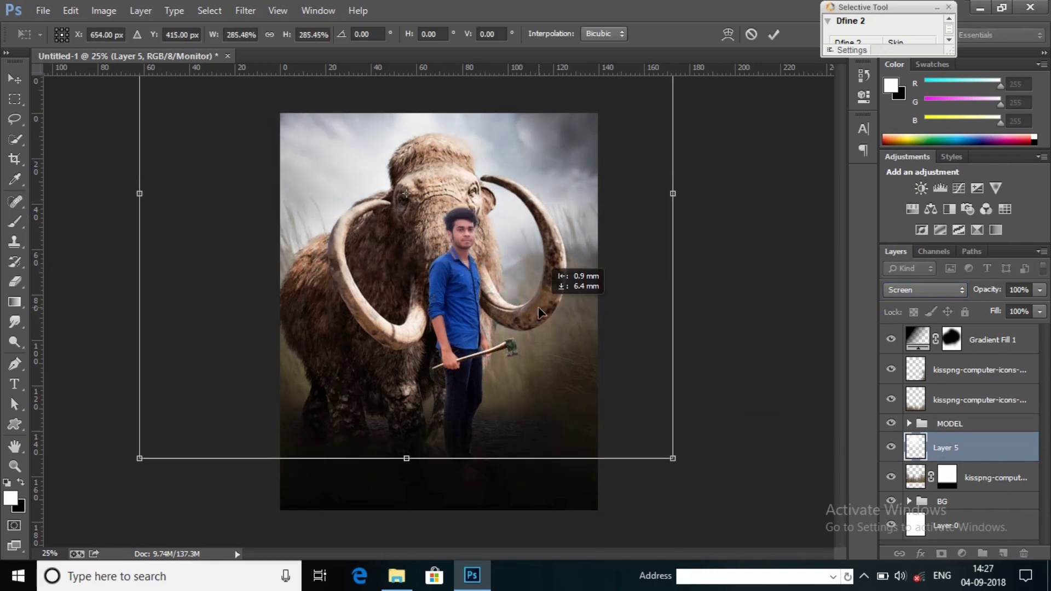
{"action": "left_click", "coordinate": [773, 34]}
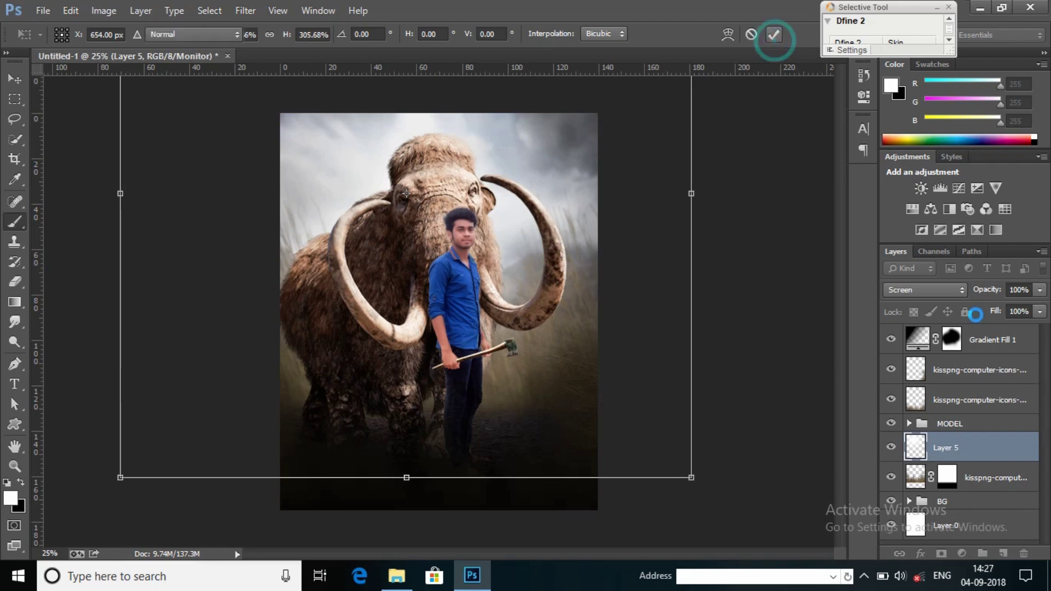
{"action": "left_click_drag", "start_coordinate": [982, 290], "coordinate": [972, 291]}
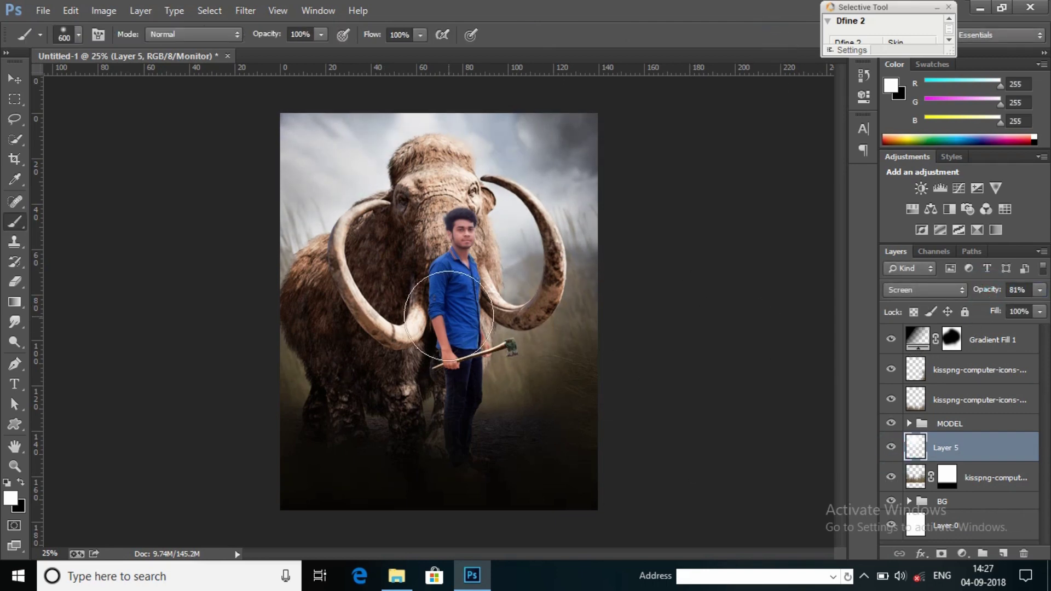
Clip Layer 6 to the mamut layer inside the MODEL group.
{"action": "left_click", "coordinate": [908, 423]}
{"action": "left_click", "coordinate": [977, 453]}
{"action": "scroll", "coordinate": [970, 498], "scroll_direction": "down", "scroll_amount": 2}
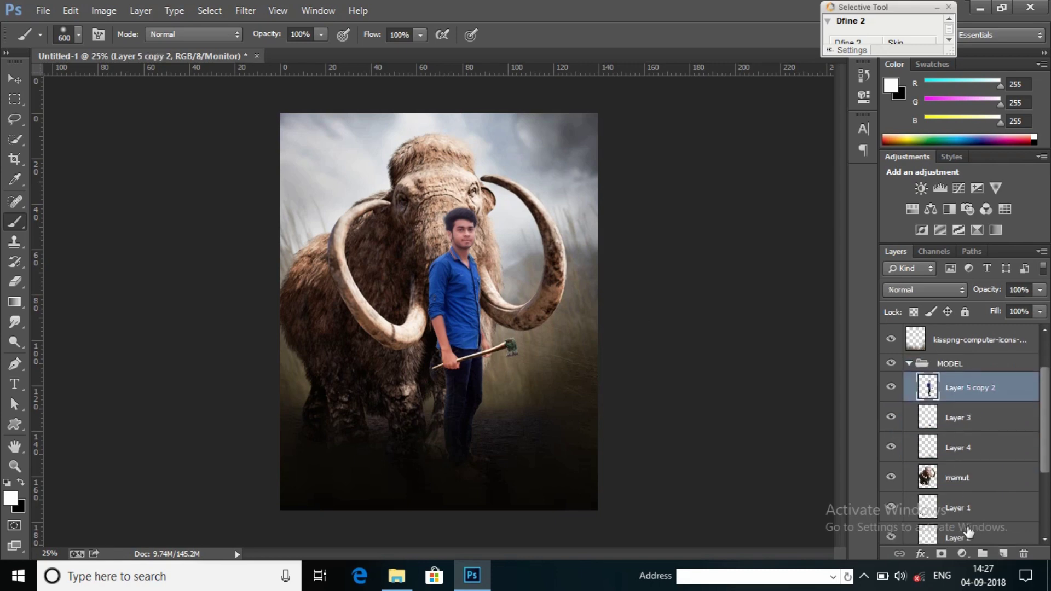
{"action": "left_click", "coordinate": [969, 477]}
{"action": "right_click", "coordinate": [1021, 478]}
{"action": "left_click", "coordinate": [863, 275]}
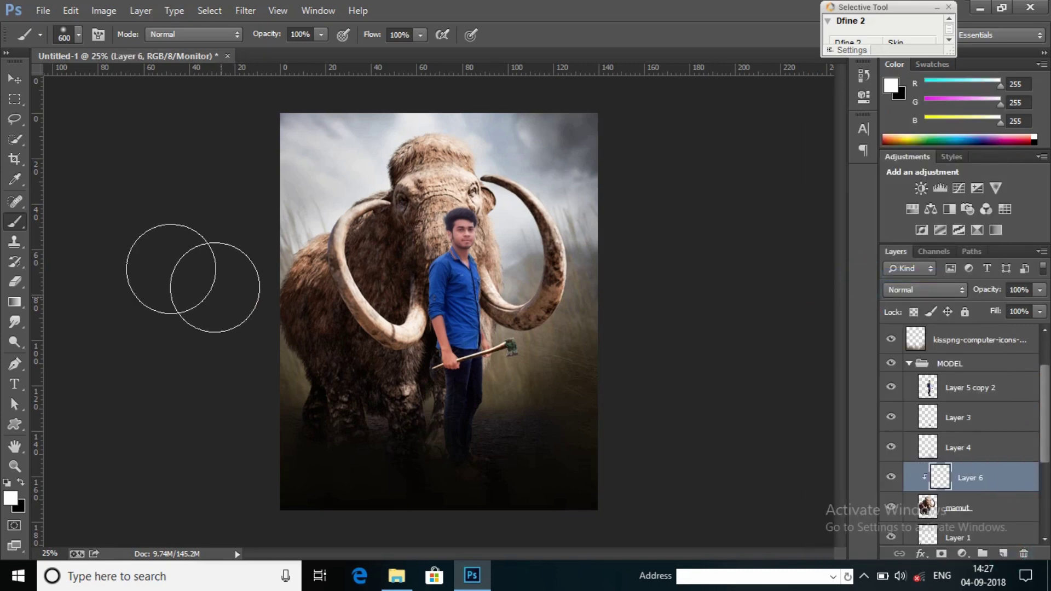
Paint white light near the mammoth's tusk on Layer 6 and set it to Screen.
{"action": "key", "text": "bracketleft"}
{"action": "key", "text": "bracketleft"}
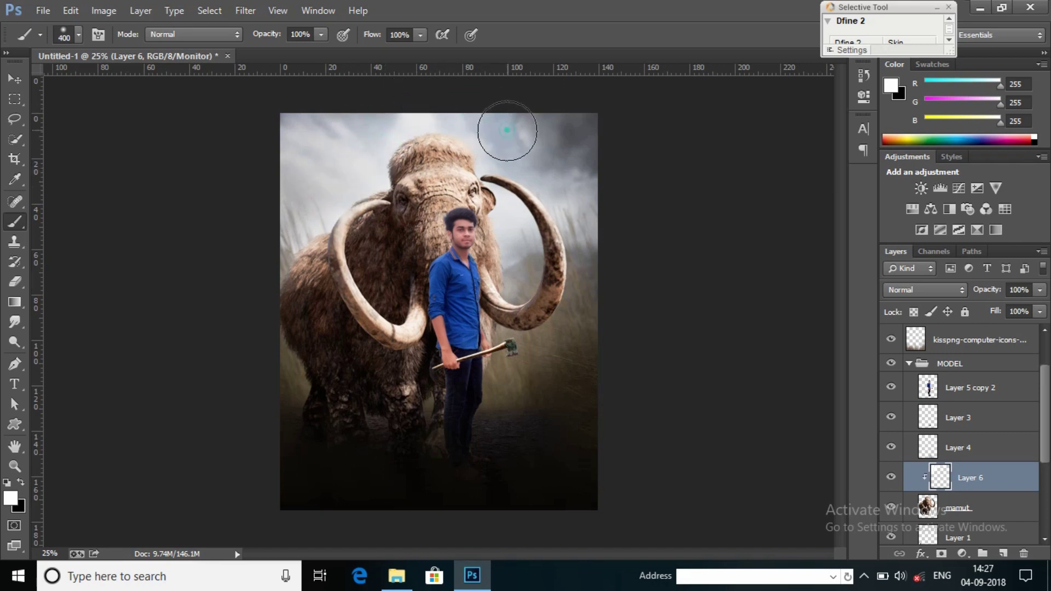
{"action": "left_click_drag", "start_coordinate": [582, 341], "coordinate": [553, 361]}
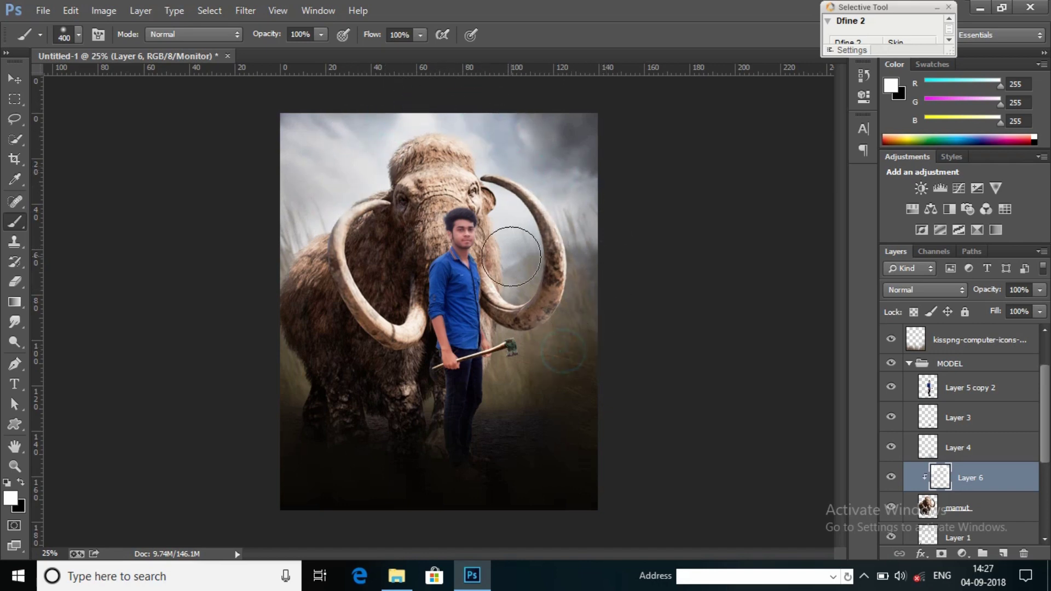
{"action": "left_click_drag", "start_coordinate": [499, 223], "coordinate": [516, 281]}
{"action": "key", "text": "bracketright"}
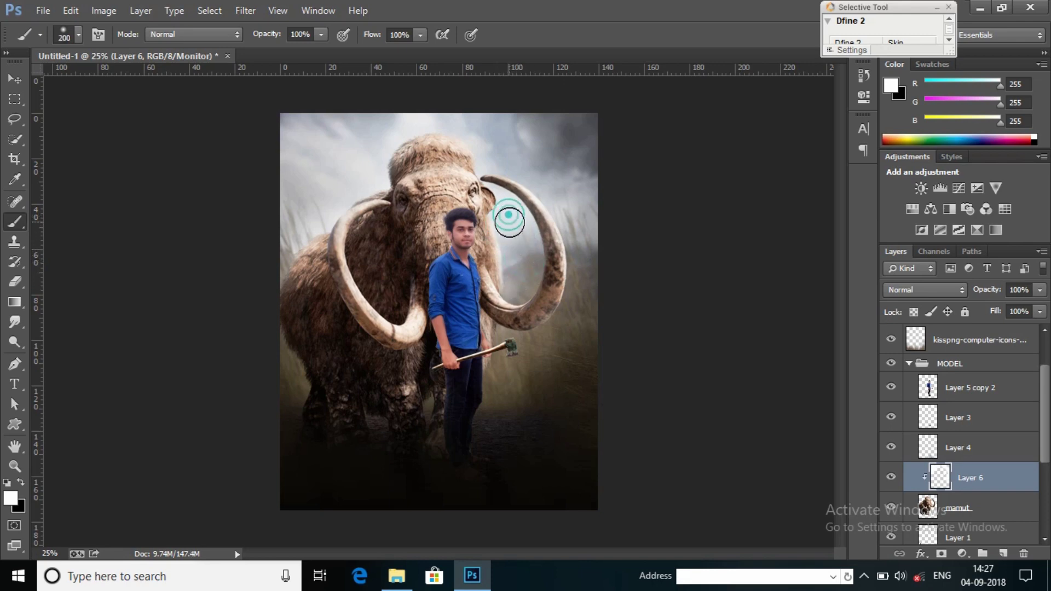
{"action": "key", "text": "bracketright"}
{"action": "key", "text": "bracketright"}
{"action": "left_click", "coordinate": [253, 259]}
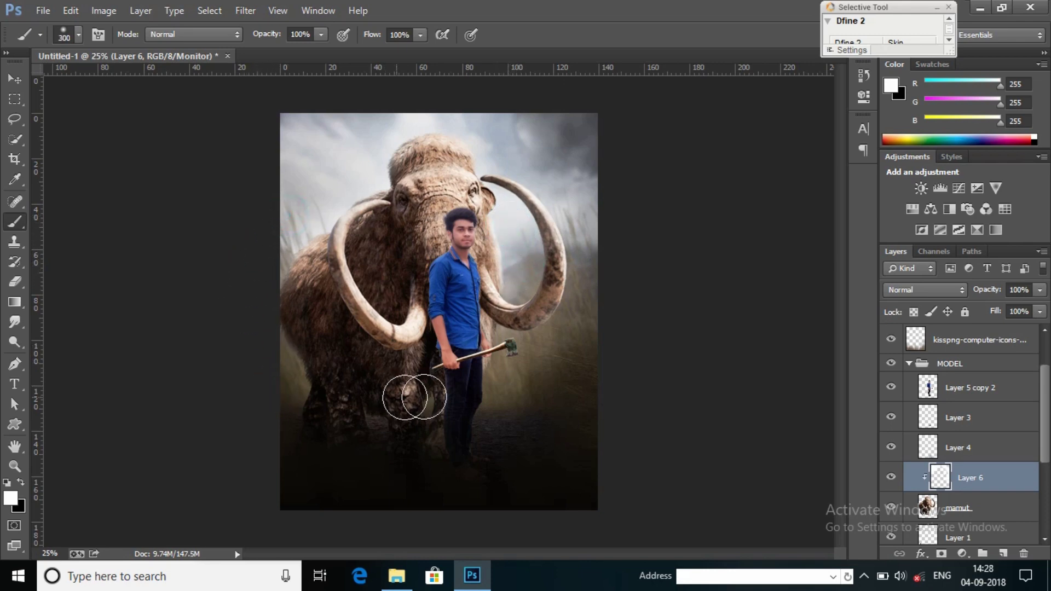
{"action": "left_click", "coordinate": [925, 290]}
{"action": "left_click", "coordinate": [900, 122]}
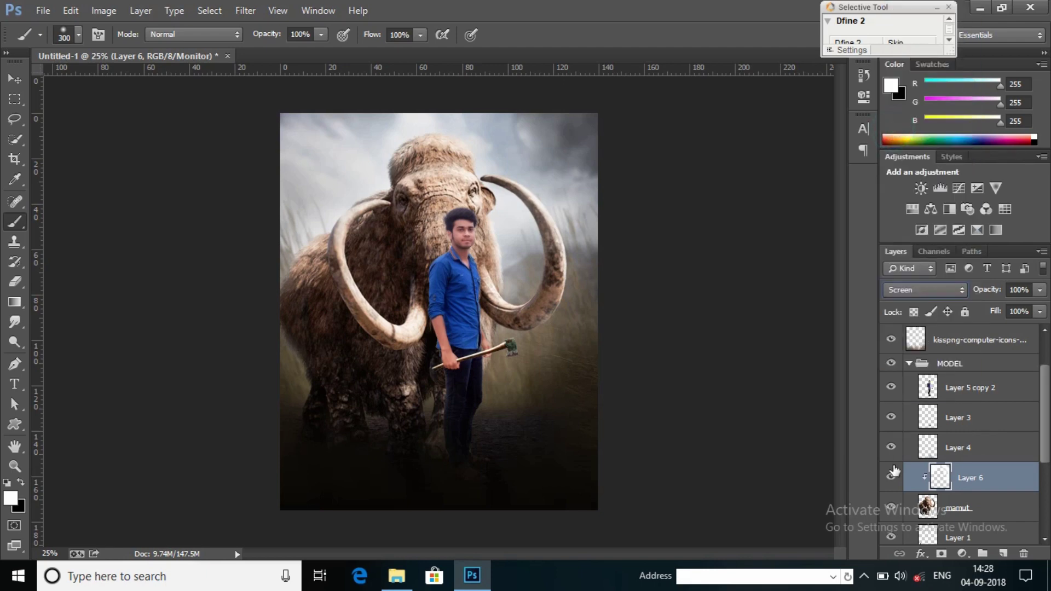
{"action": "left_click", "coordinate": [890, 476]}
Add Layer 7 above the man's layer Layer 5 copy 2 and clip it to him.
{"action": "left_click", "coordinate": [968, 388]}
{"action": "left_click", "coordinate": [1002, 553]}
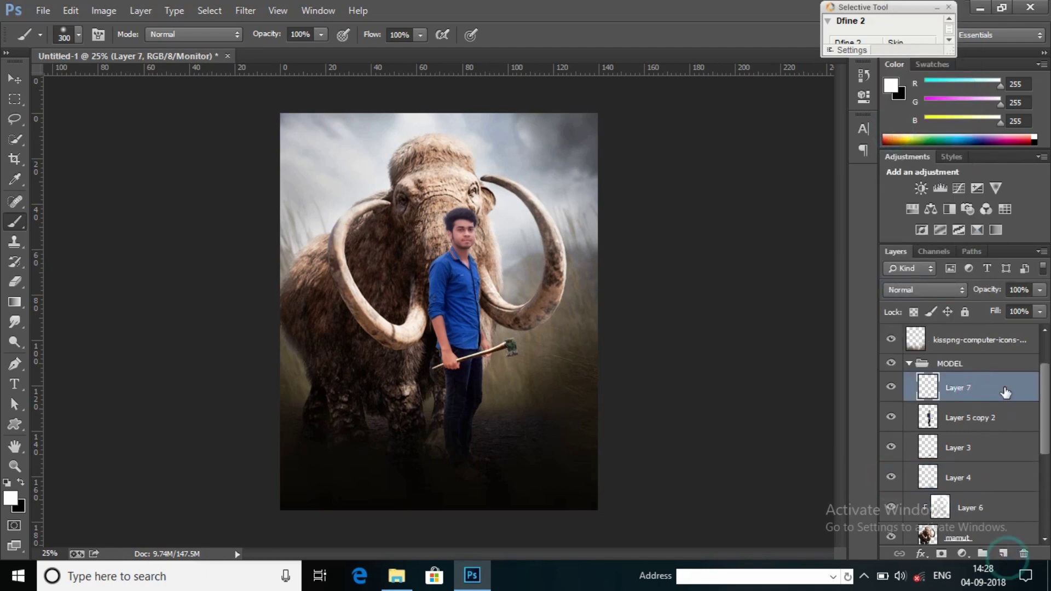
{"action": "right_click", "coordinate": [1009, 388]}
{"action": "left_click", "coordinate": [812, 275]}
{"action": "key", "text": "ctrl+plus"}
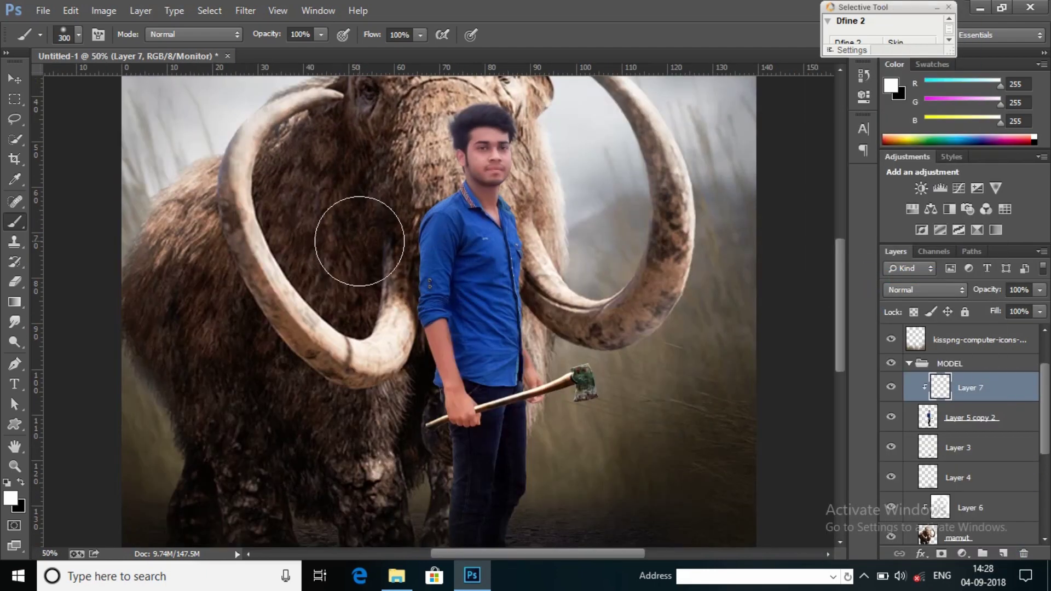
Paint soft white highlights on Layer 7 and switch it to Screen blending.
{"action": "mouse_move", "coordinate": [353, 239]}
{"action": "left_mouse_down"}
{"action": "mouse_move", "coordinate": [363, 239]}
{"action": "mouse_move", "coordinate": [363, 347]}
{"action": "mouse_move", "coordinate": [399, 128]}
{"action": "mouse_move", "coordinate": [581, 134]}
{"action": "mouse_move", "coordinate": [591, 274]}
{"action": "mouse_move", "coordinate": [651, 391]}
{"action": "mouse_move", "coordinate": [587, 461]}
{"action": "mouse_move", "coordinate": [659, 338]}
{"action": "left_mouse_up"}
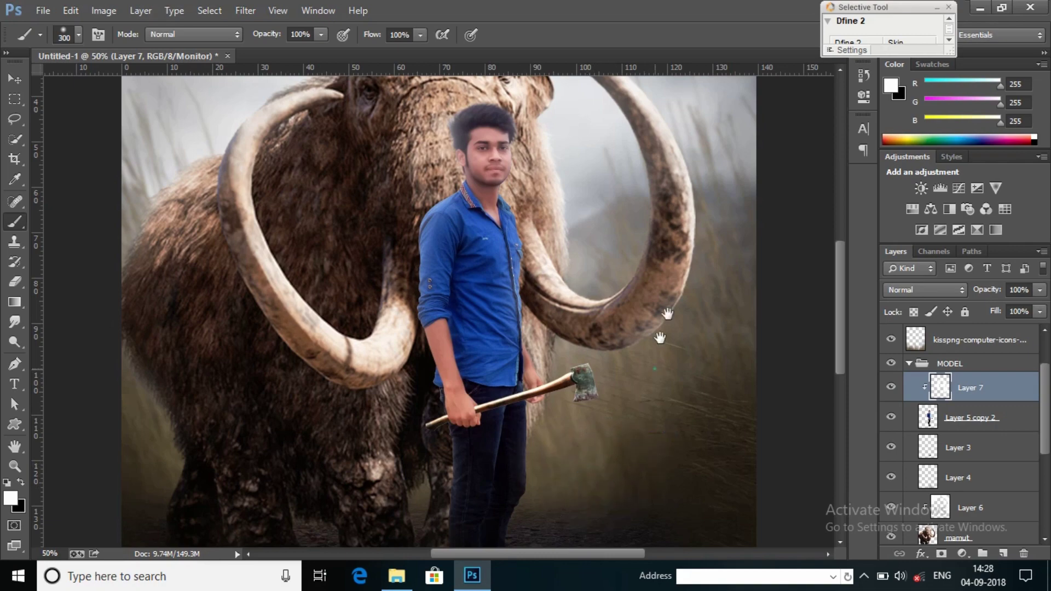
{"action": "scroll", "coordinate": [659, 338], "scroll_direction": "down", "scroll_amount": 3}
{"action": "left_click_drag", "start_coordinate": [435, 403], "coordinate": [403, 370]}
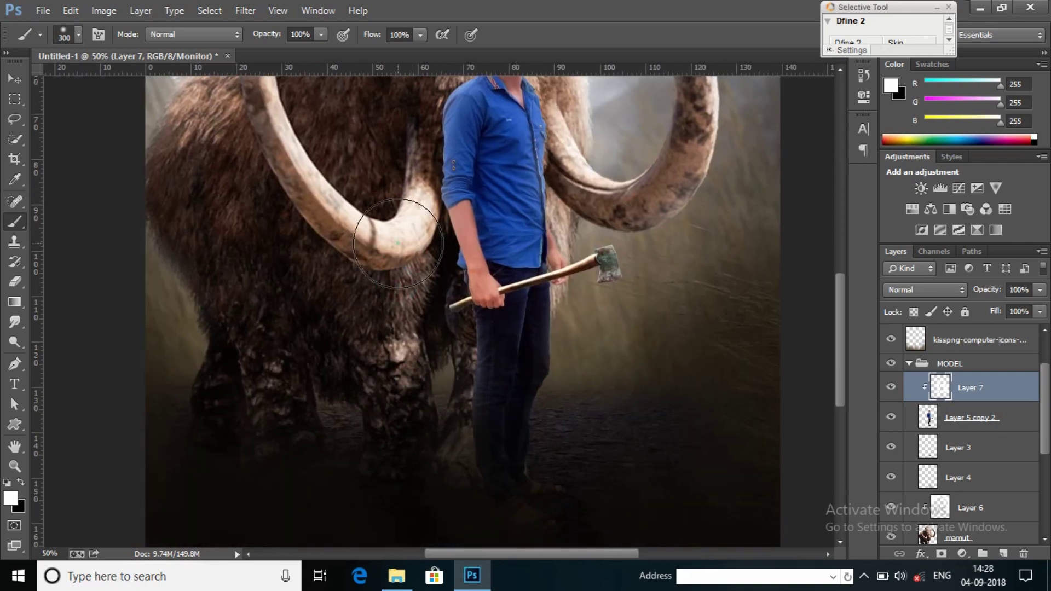
{"action": "scroll", "coordinate": [407, 263], "scroll_direction": "up", "scroll_amount": 3}
{"action": "left_click", "coordinate": [383, 301]}
{"action": "left_click", "coordinate": [613, 332]}
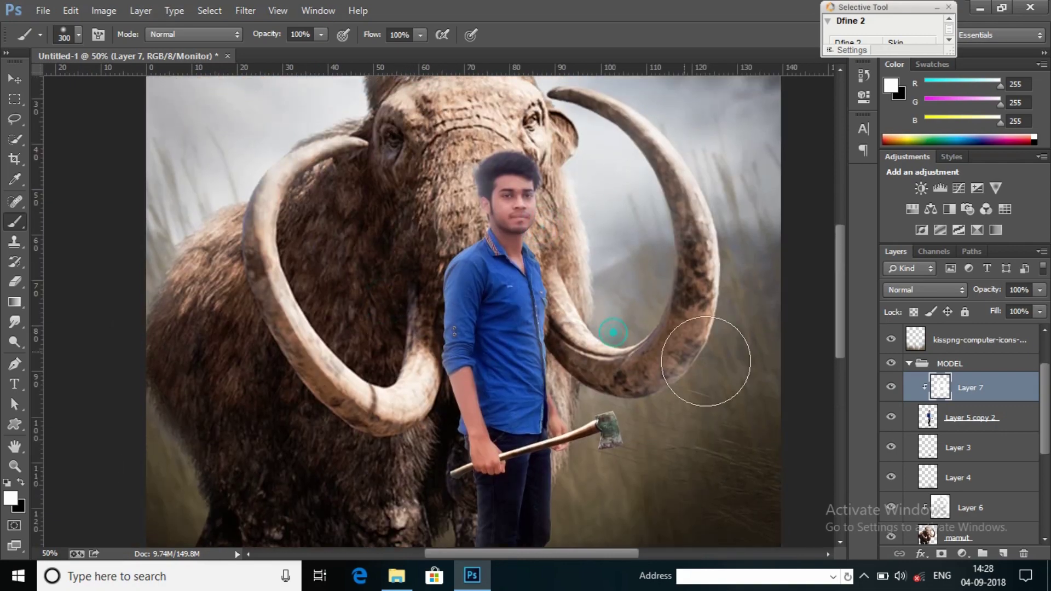
{"action": "left_click", "coordinate": [958, 296]}
{"action": "left_click", "coordinate": [909, 132]}
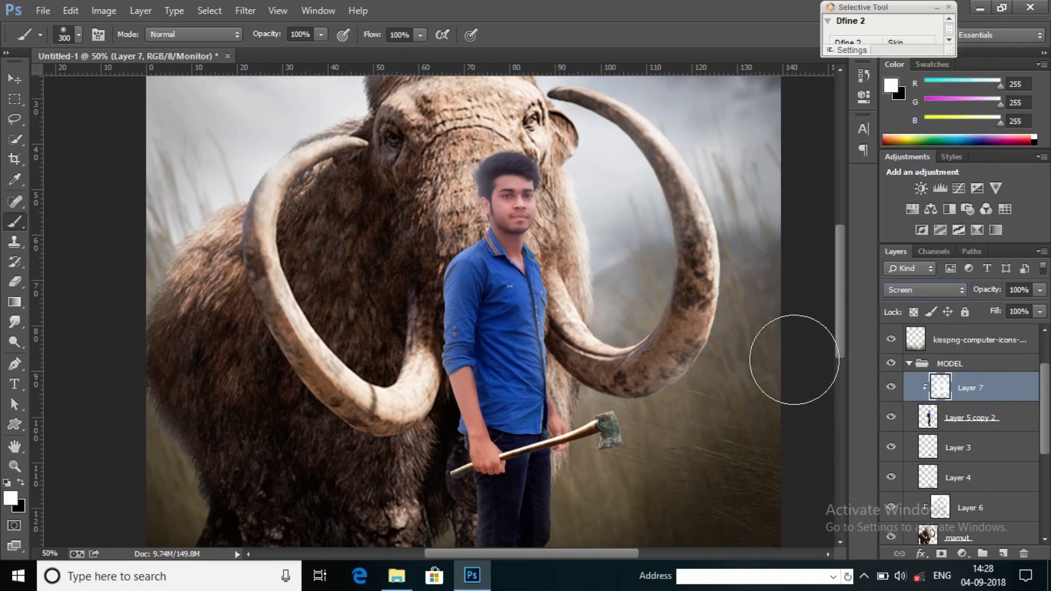
{"action": "key", "text": "ctrl+minus"}
{"action": "key", "text": "ctrl+minus"}
{"action": "key", "text": "ctrl+minus"}
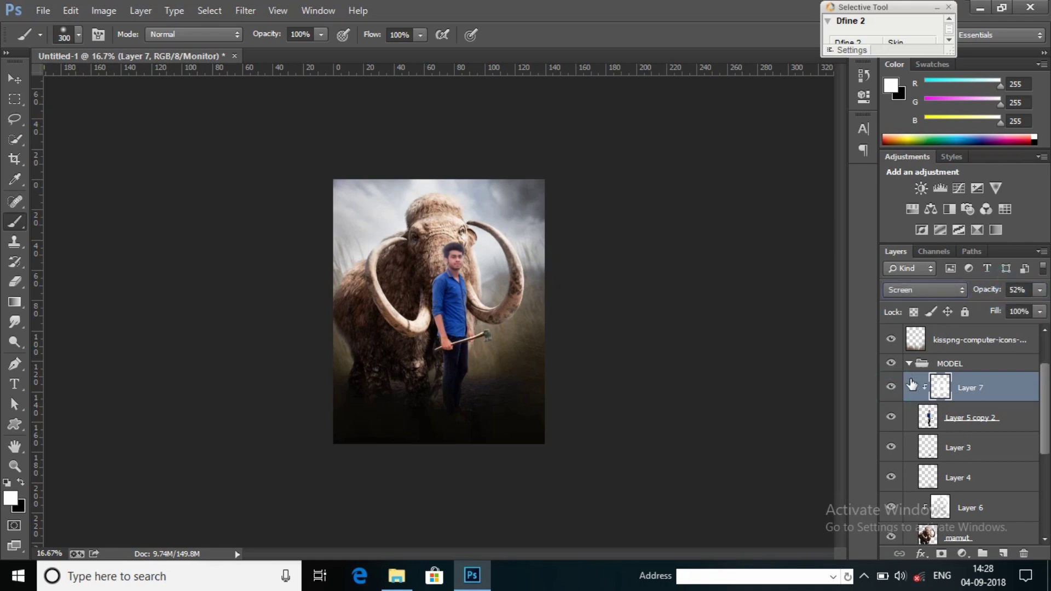
{"action": "left_click", "coordinate": [14, 466]}
{"action": "left_click", "coordinate": [508, 268]}
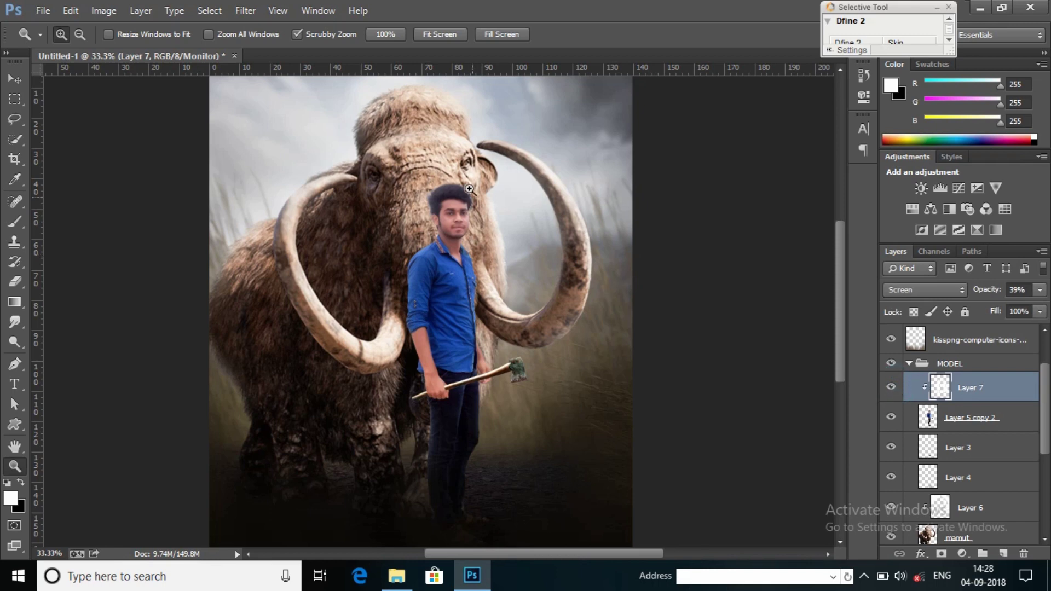
Add Layer 8 above the grass layer and fill it via Apply Image with the merged composite.
{"action": "left_click", "coordinate": [498, 260], "text": "alt"}
{"action": "left_click", "coordinate": [936, 346]}
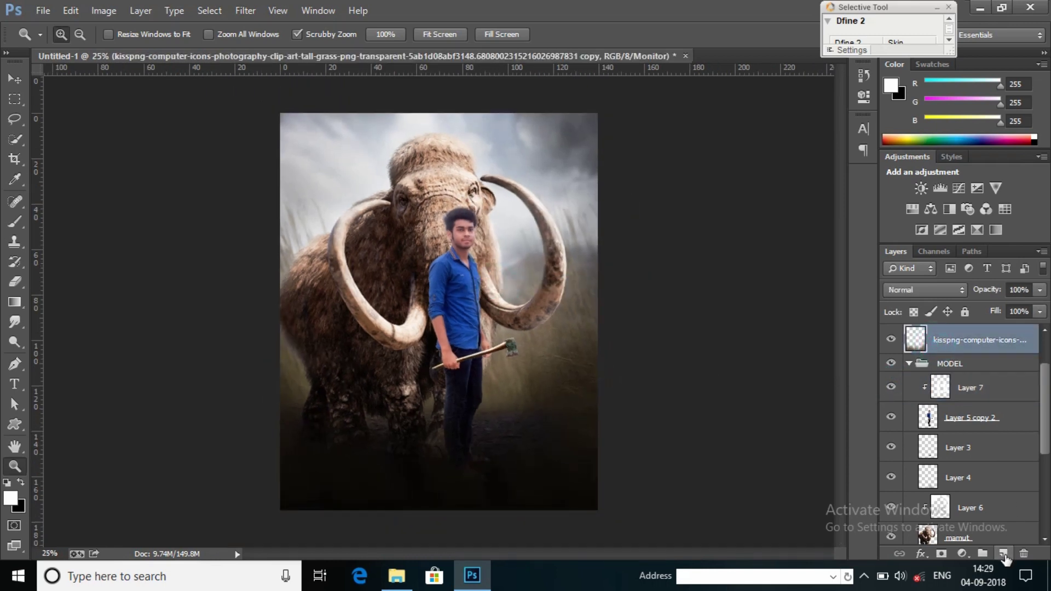
{"action": "left_click", "coordinate": [1003, 554]}
{"action": "left_click", "coordinate": [102, 9]}
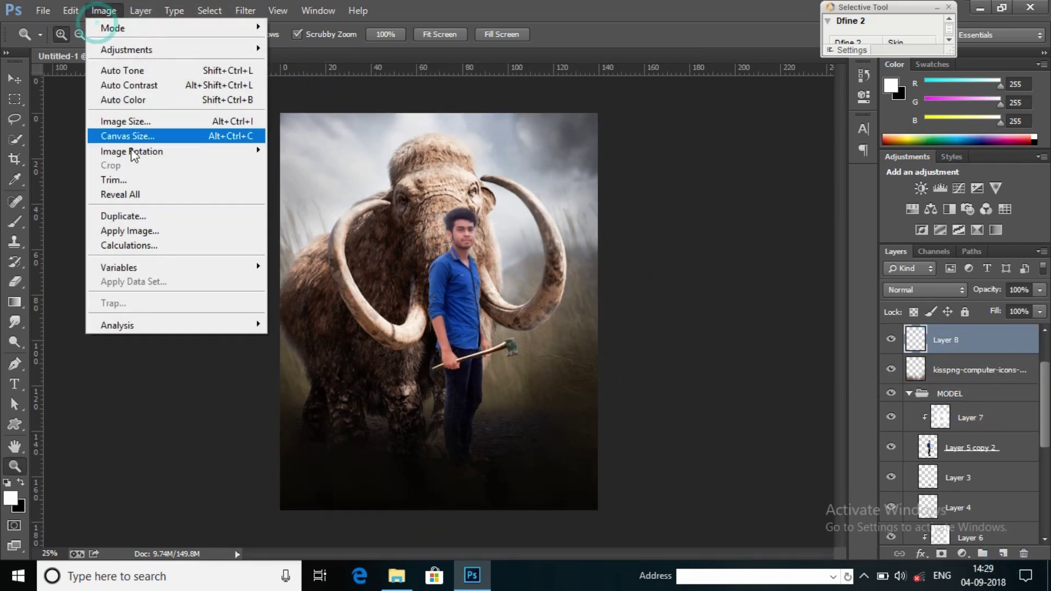
{"action": "left_click", "coordinate": [134, 239]}
{"action": "left_click", "coordinate": [809, 175]}
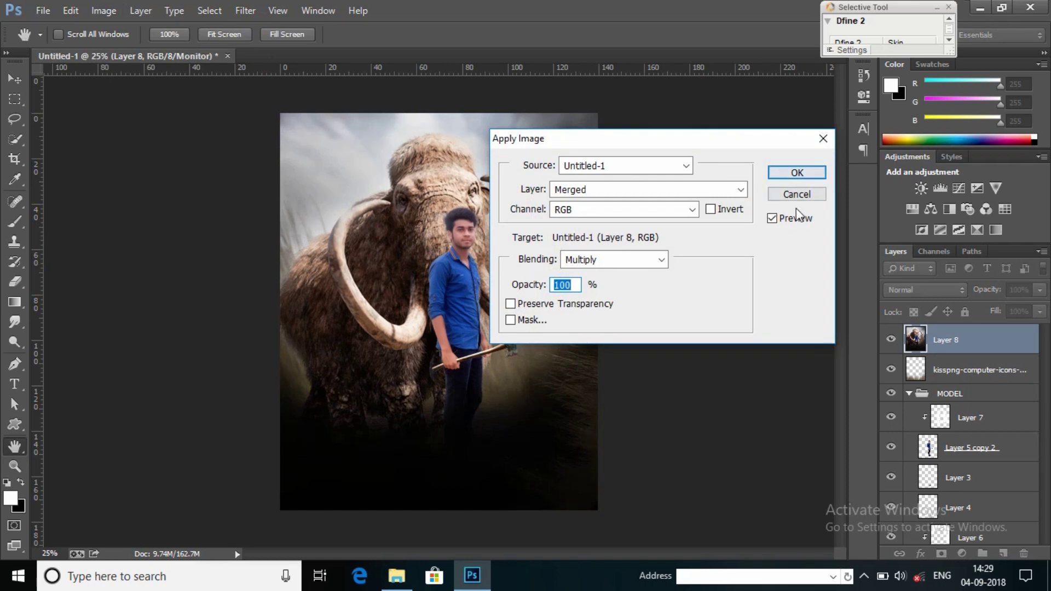
{"action": "key", "text": "z"}
{"action": "scroll", "coordinate": [958, 404], "scroll_direction": "down", "scroll_amount": 3}
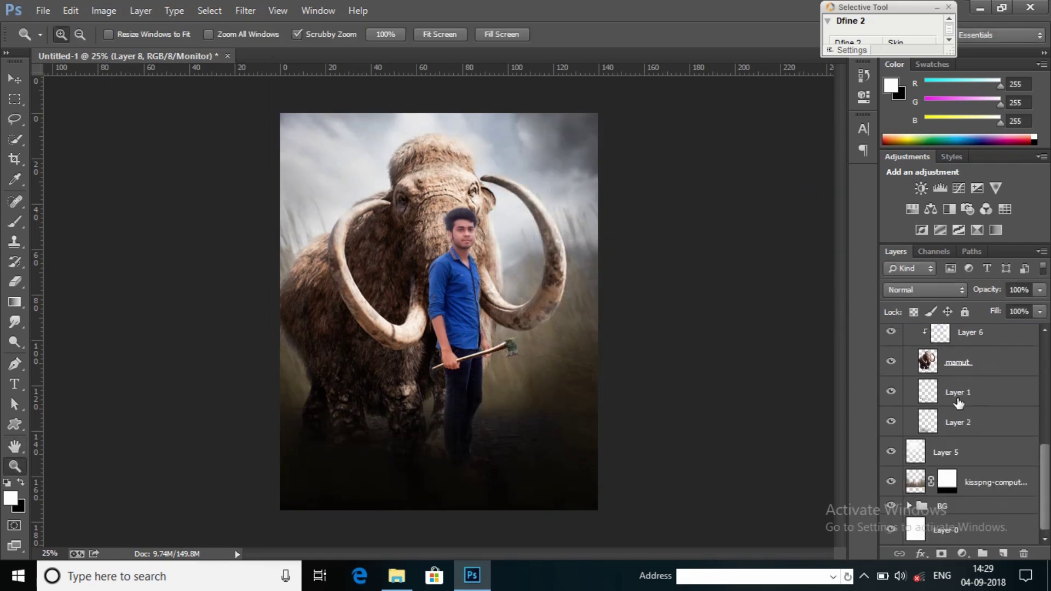
{"action": "scroll", "coordinate": [963, 416], "scroll_direction": "up", "scroll_amount": 3}
{"action": "scroll", "coordinate": [963, 416], "scroll_direction": "up", "scroll_amount": 3}
Step back in history and redo the merged-composite Layer 8 above Gradient Fill 1.
{"action": "left_click", "coordinate": [983, 342]}
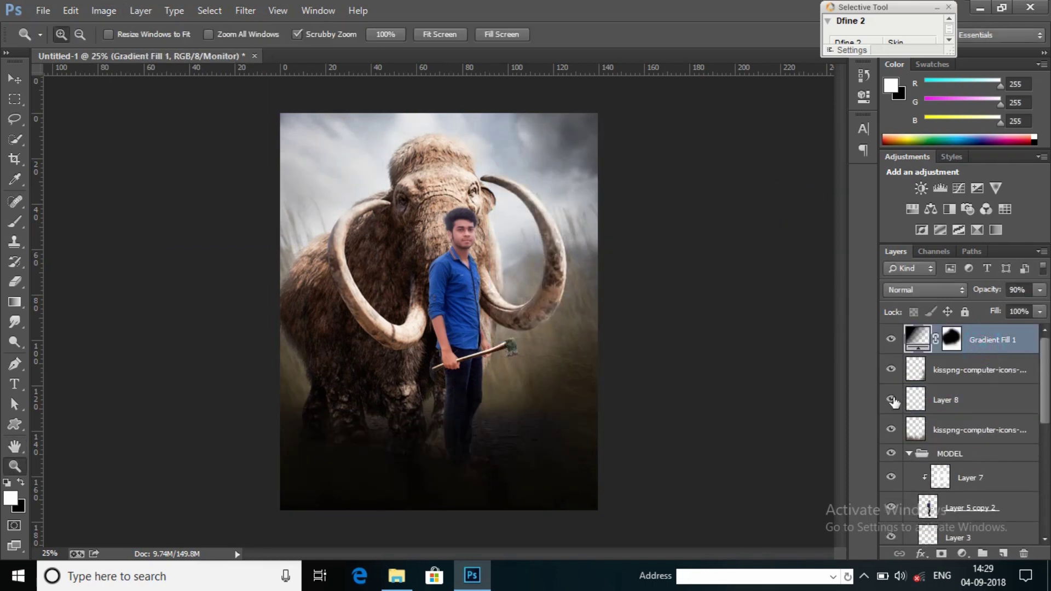
{"action": "left_click", "coordinate": [863, 75]}
{"action": "key", "text": "ctrl+alt+z"}
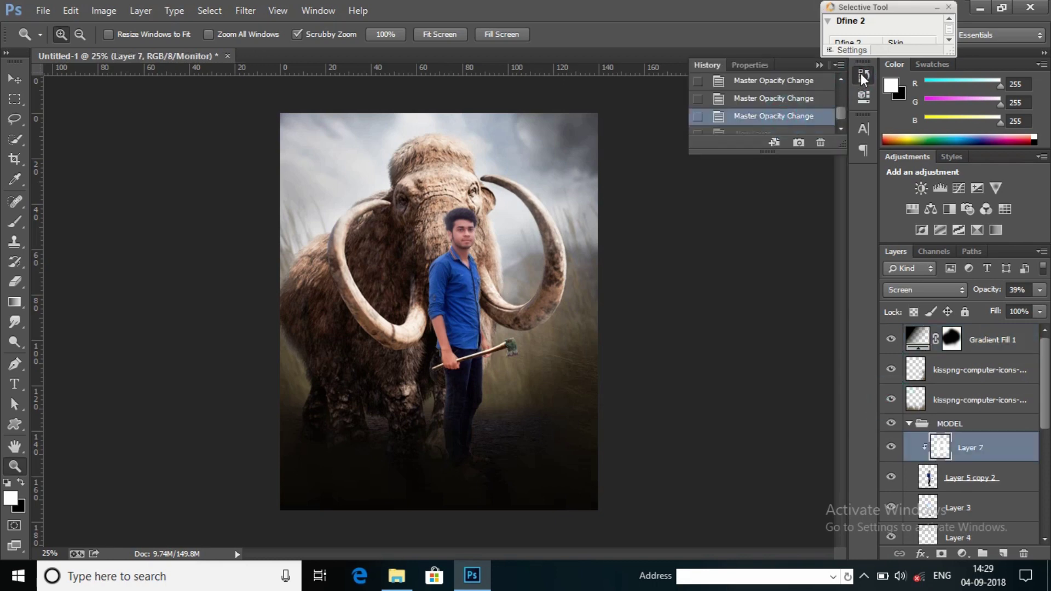
{"action": "left_click", "coordinate": [863, 75]}
{"action": "left_click", "coordinate": [908, 423]}
{"action": "left_click", "coordinate": [991, 340]}
{"action": "key", "text": "ctrl+shift+alt+e"}
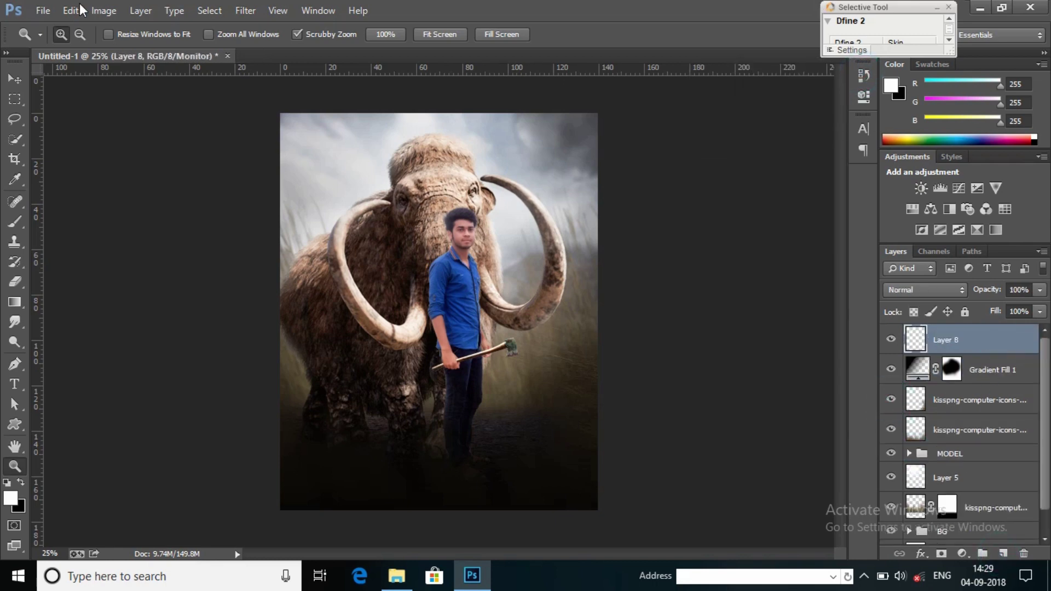
{"action": "left_click", "coordinate": [104, 11]}
{"action": "left_click", "coordinate": [120, 226]}
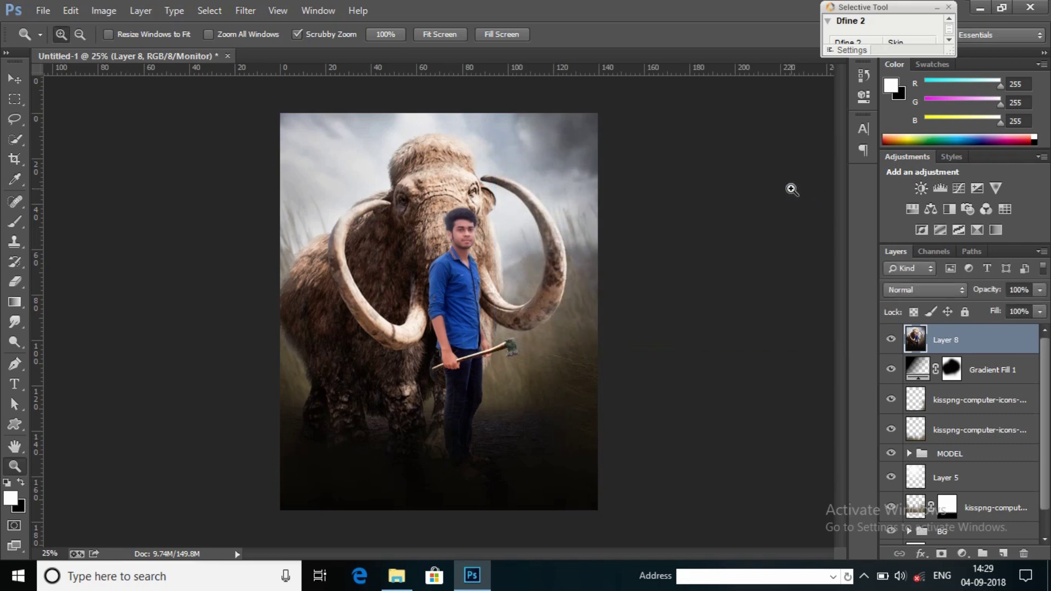
Apply the Camera Raw Filter to Layer 8, boosting clarity and lifting the blacks.
{"action": "left_click", "coordinate": [245, 10]}
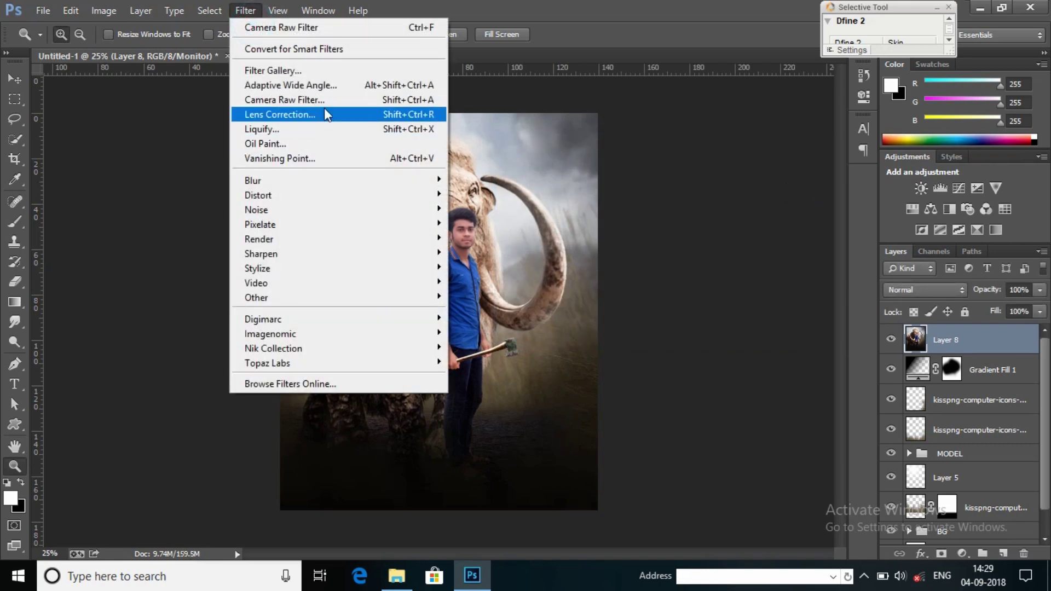
{"action": "left_click", "coordinate": [283, 99]}
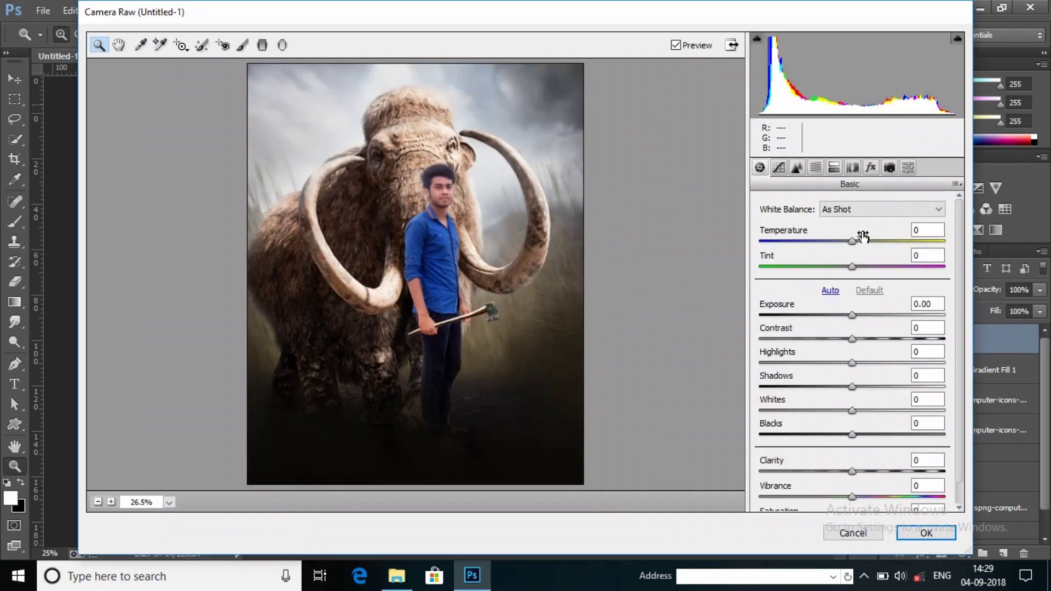
{"action": "left_click_drag", "start_coordinate": [852, 471], "coordinate": [862, 471]}
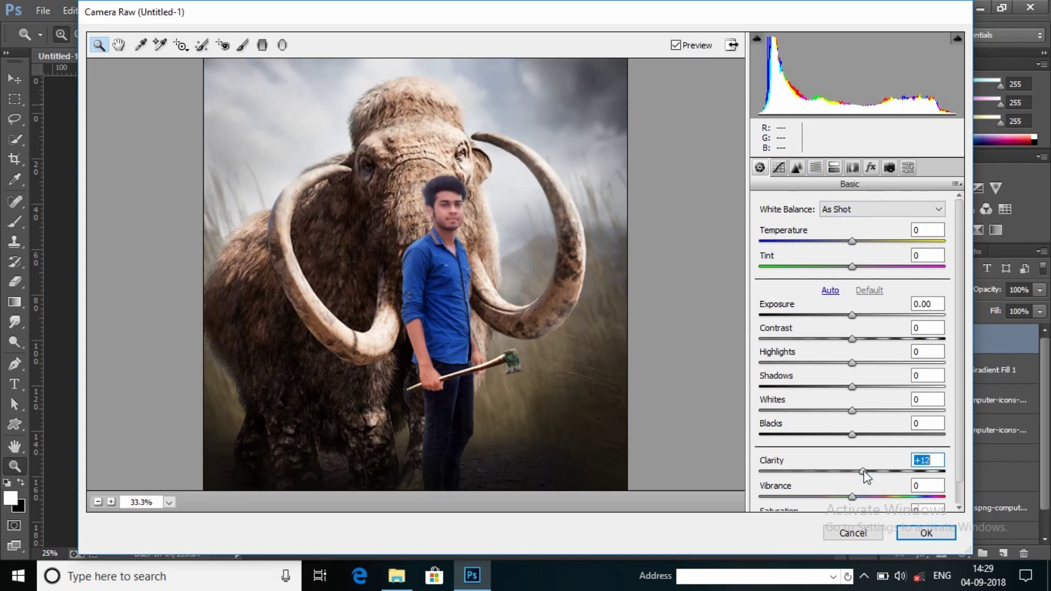
{"action": "mouse_move", "coordinate": [851, 434]}
{"action": "left_mouse_down"}
{"action": "mouse_move", "coordinate": [883, 434]}
{"action": "mouse_move", "coordinate": [861, 420]}
{"action": "mouse_move", "coordinate": [861, 366]}
{"action": "left_mouse_up"}
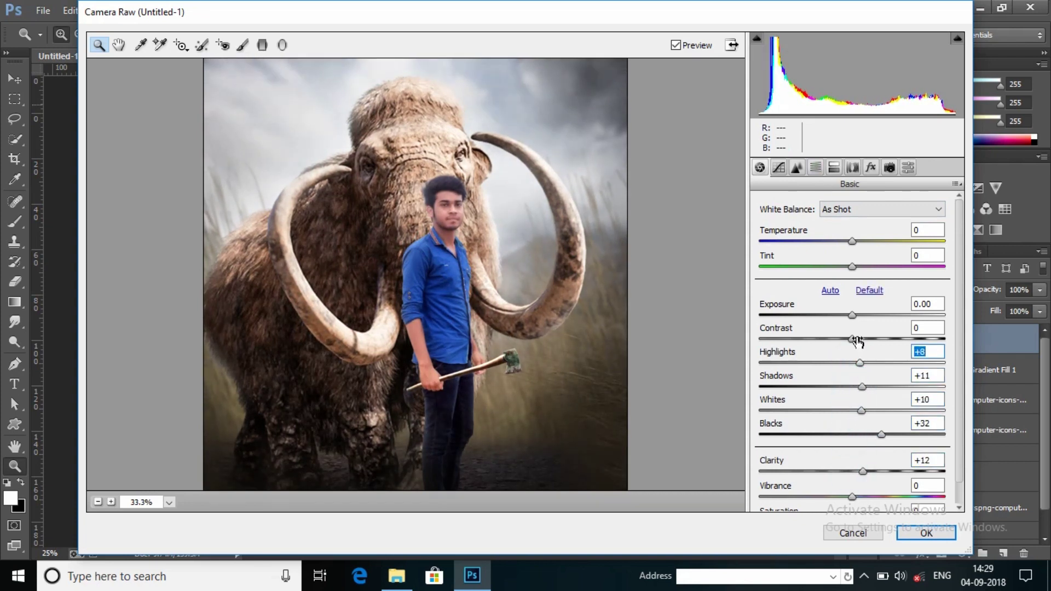
Brighten the reds slightly and boost their saturation in the HSL panel.
{"action": "left_click", "coordinate": [834, 167]}
{"action": "left_click", "coordinate": [852, 167]}
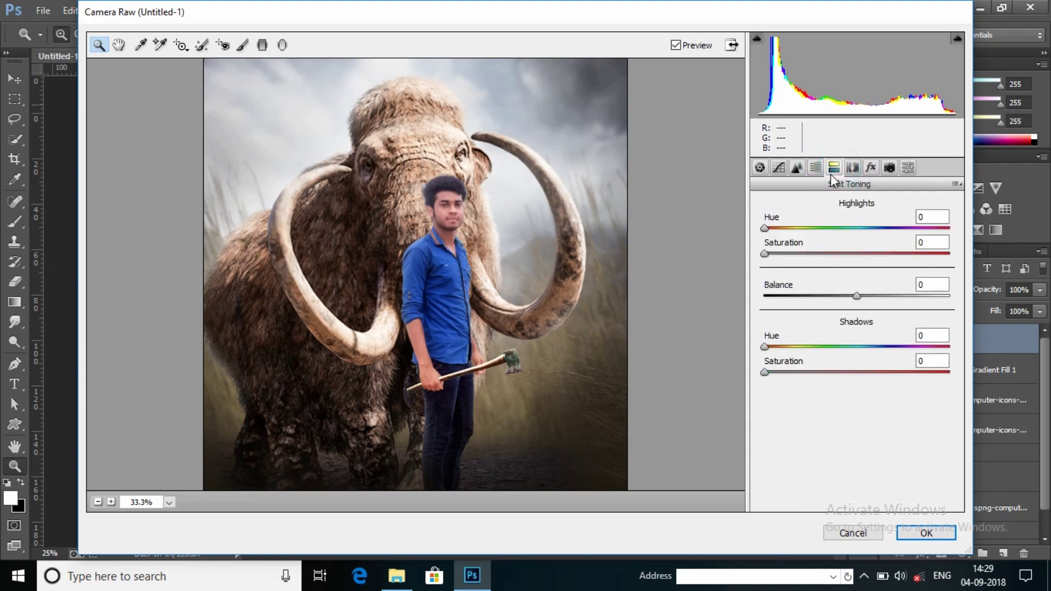
{"action": "left_click", "coordinate": [814, 167]}
{"action": "left_click", "coordinate": [851, 226]}
{"action": "mouse_move", "coordinate": [856, 276]}
{"action": "left_mouse_down"}
{"action": "mouse_move", "coordinate": [870, 278]}
{"action": "mouse_move", "coordinate": [858, 307]}
{"action": "mouse_move", "coordinate": [869, 278]}
{"action": "left_mouse_up"}
{"action": "left_click", "coordinate": [804, 227]}
Draw a radial filter around the man and mammoth with negative exposure to darken the edges, then apply.
{"action": "left_click", "coordinate": [852, 168]}
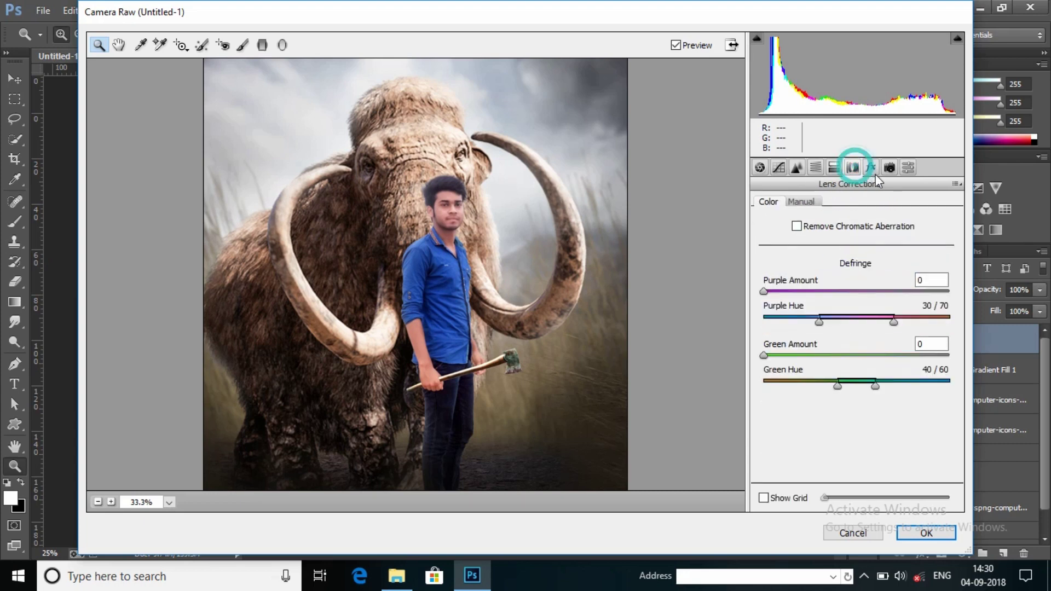
{"action": "left_click", "coordinate": [796, 167]}
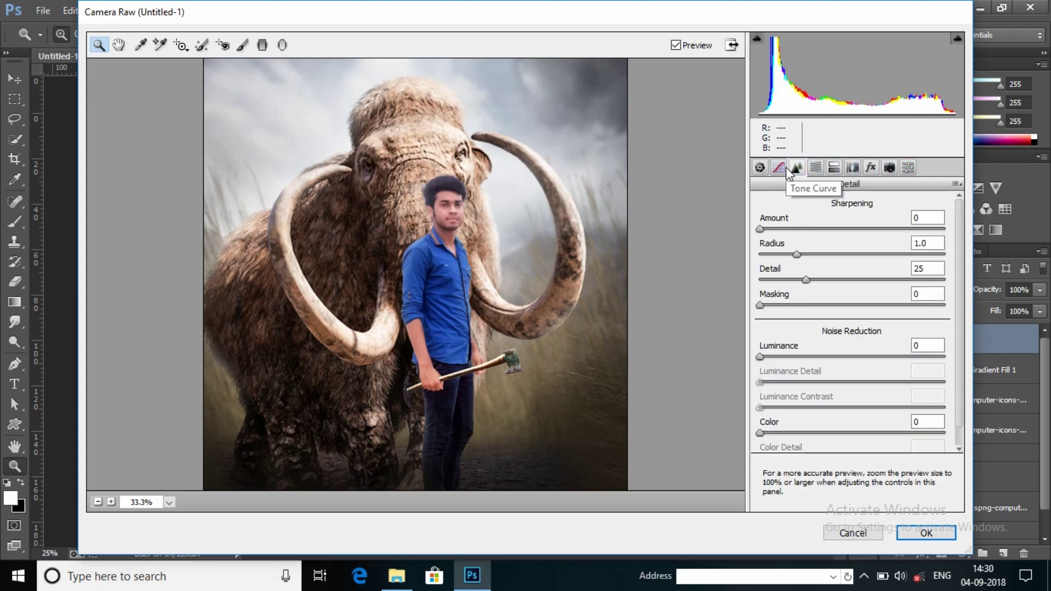
{"action": "left_click", "coordinate": [908, 168]}
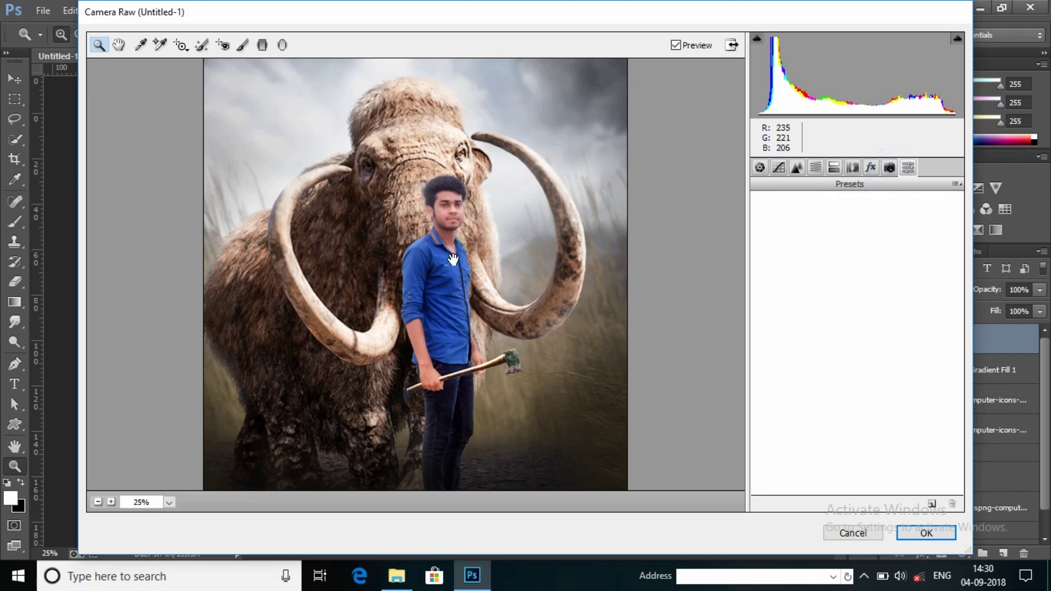
{"action": "left_click", "coordinate": [282, 46]}
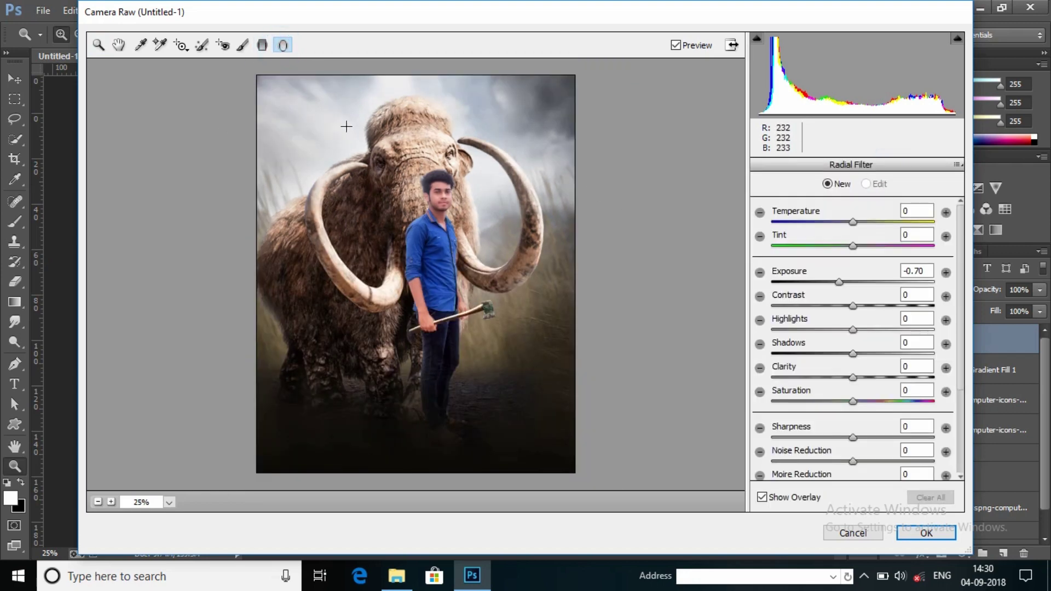
{"action": "mouse_move", "coordinate": [346, 126]}
{"action": "left_mouse_down"}
{"action": "mouse_move", "coordinate": [472, 272]}
{"action": "mouse_move", "coordinate": [422, 269]}
{"action": "left_mouse_up"}
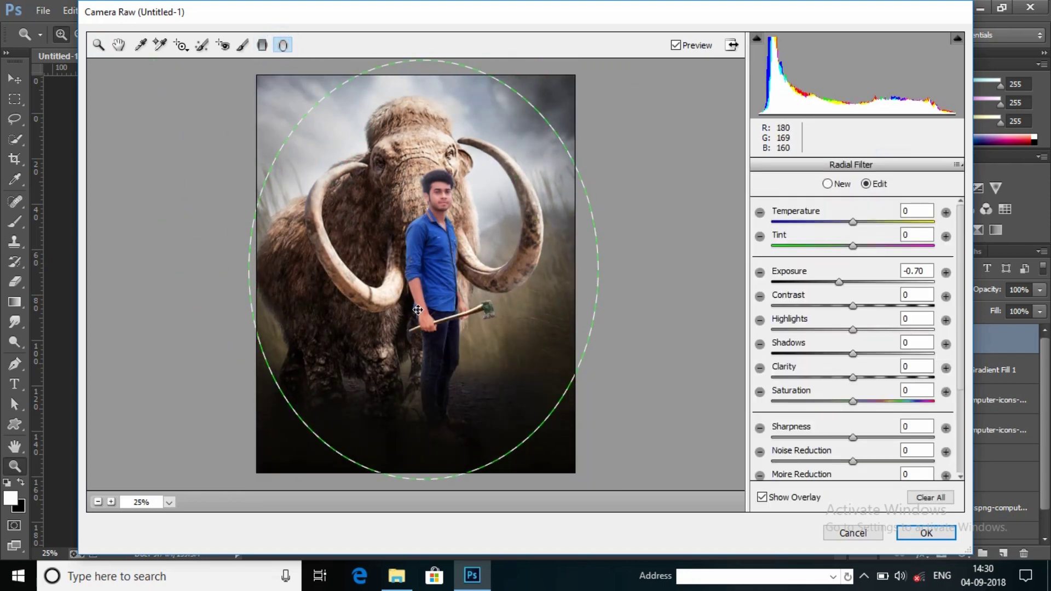
{"action": "left_click_drag", "start_coordinate": [838, 282], "coordinate": [826, 282]}
{"action": "left_click", "coordinate": [926, 532]}
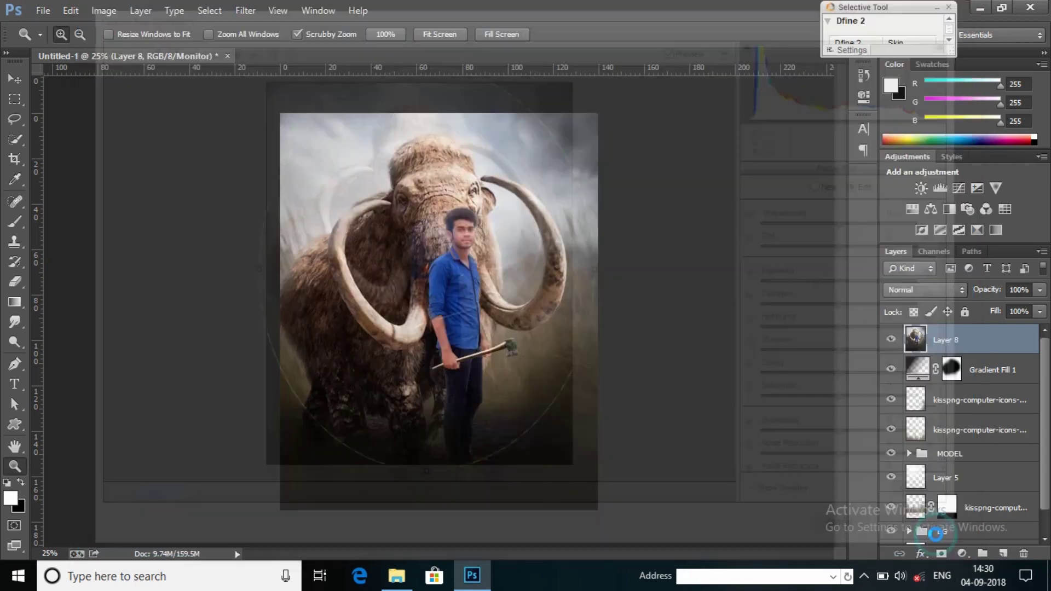
{"action": "left_click", "coordinate": [516, 220]}
Reapply the Camera Raw Filter with luminance noise reduction 20 and sharpening 59.
{"action": "left_click", "coordinate": [245, 10]}
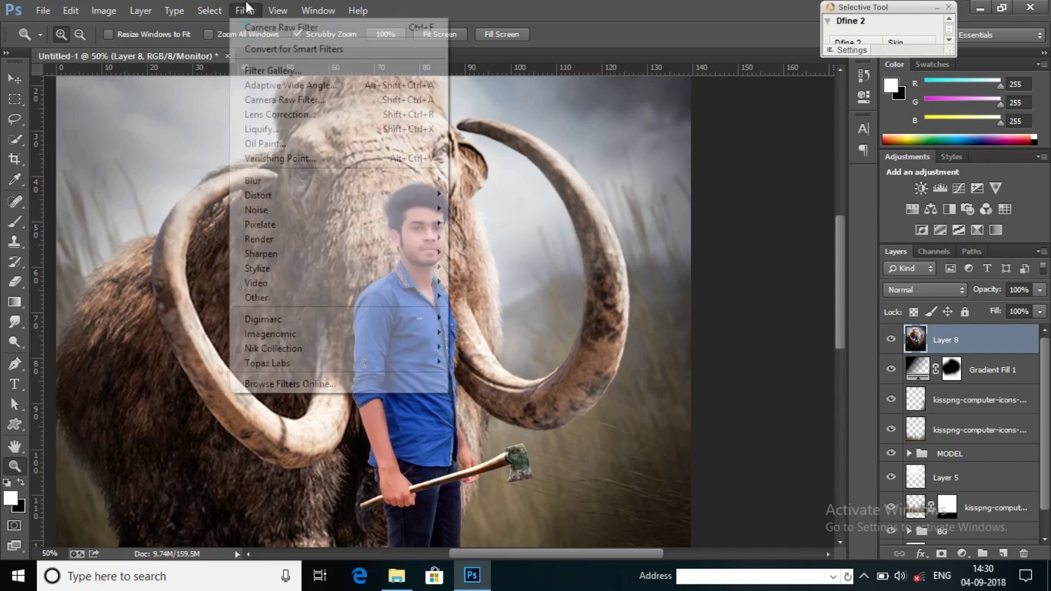
{"action": "left_click", "coordinate": [303, 114]}
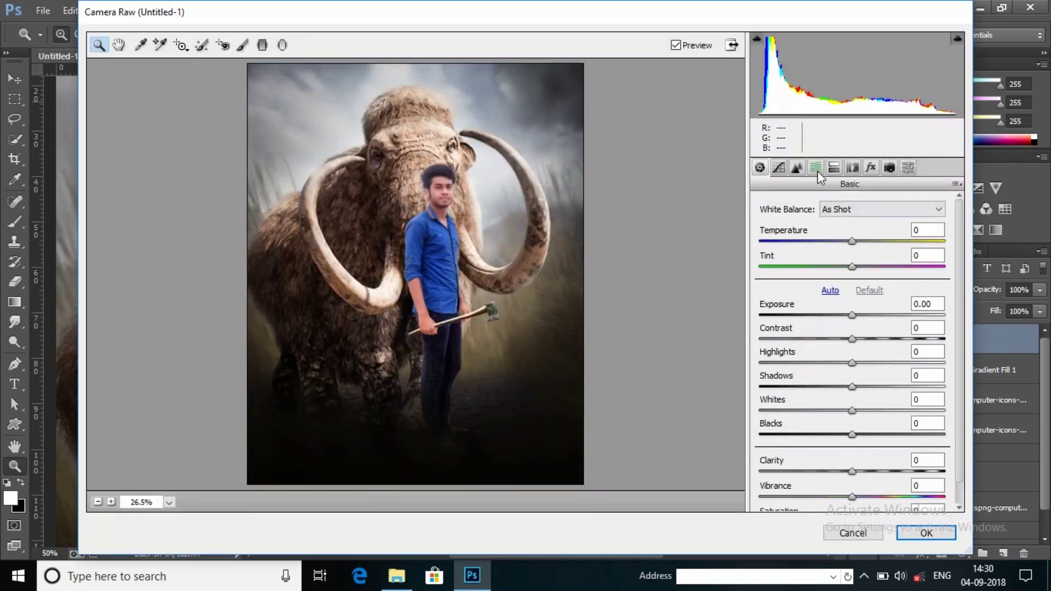
{"action": "left_click", "coordinate": [814, 167]}
{"action": "left_click_drag", "start_coordinate": [760, 356], "coordinate": [796, 356]}
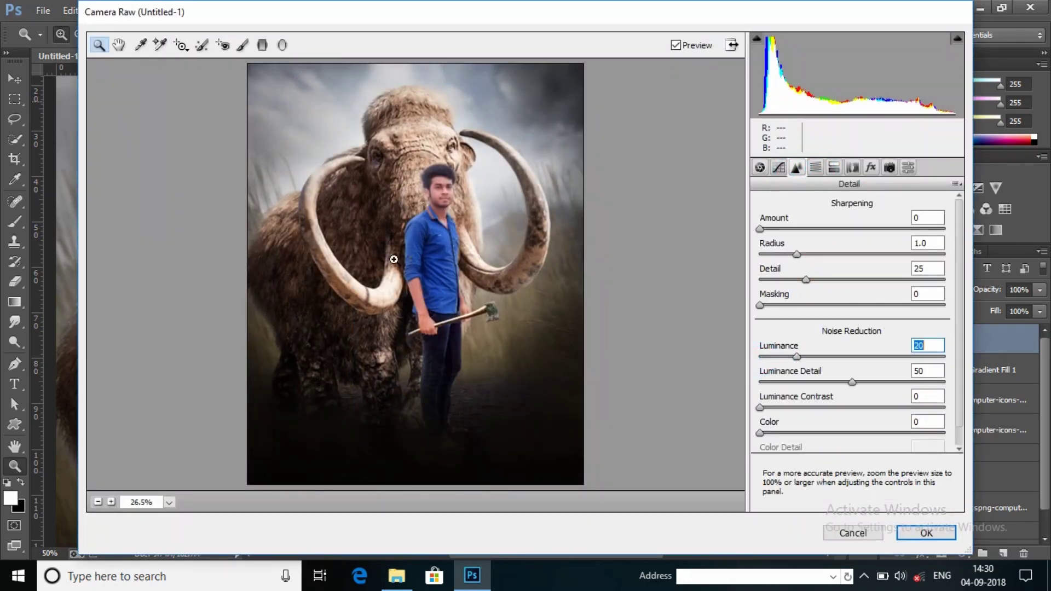
{"action": "left_click", "coordinate": [459, 237]}
{"action": "left_click_drag", "start_coordinate": [759, 228], "coordinate": [799, 229]}
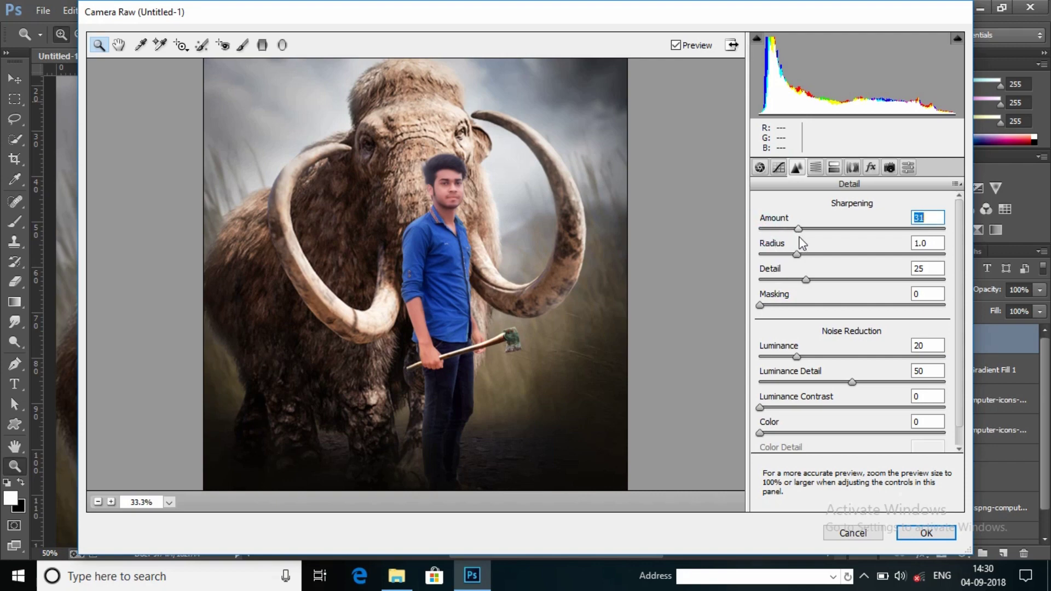
{"action": "left_click", "coordinate": [509, 216]}
{"action": "right_click", "coordinate": [520, 216]}
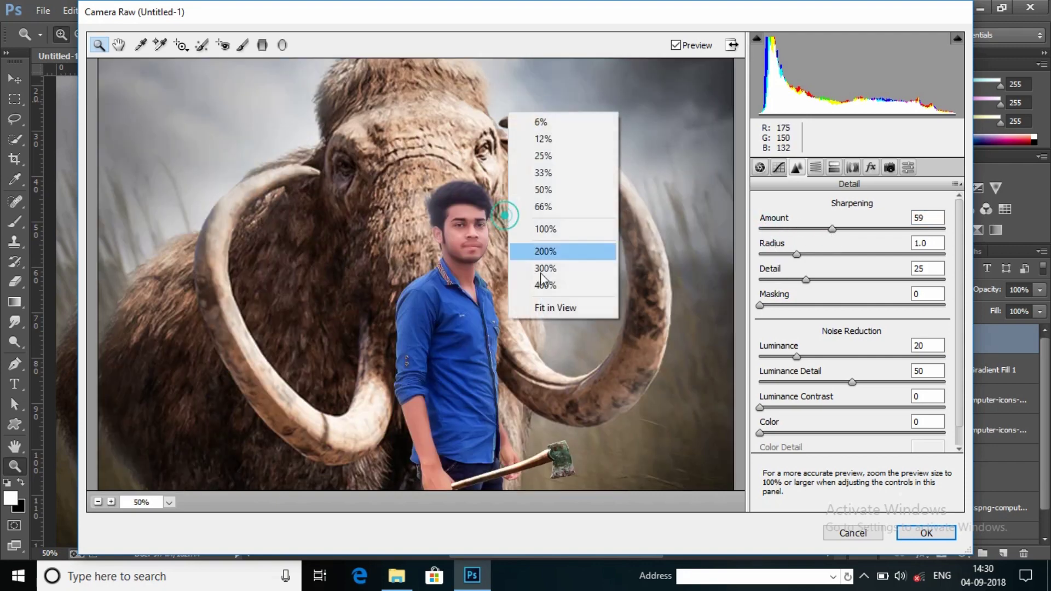
{"action": "left_click", "coordinate": [547, 309]}
{"action": "left_click", "coordinate": [916, 531]}
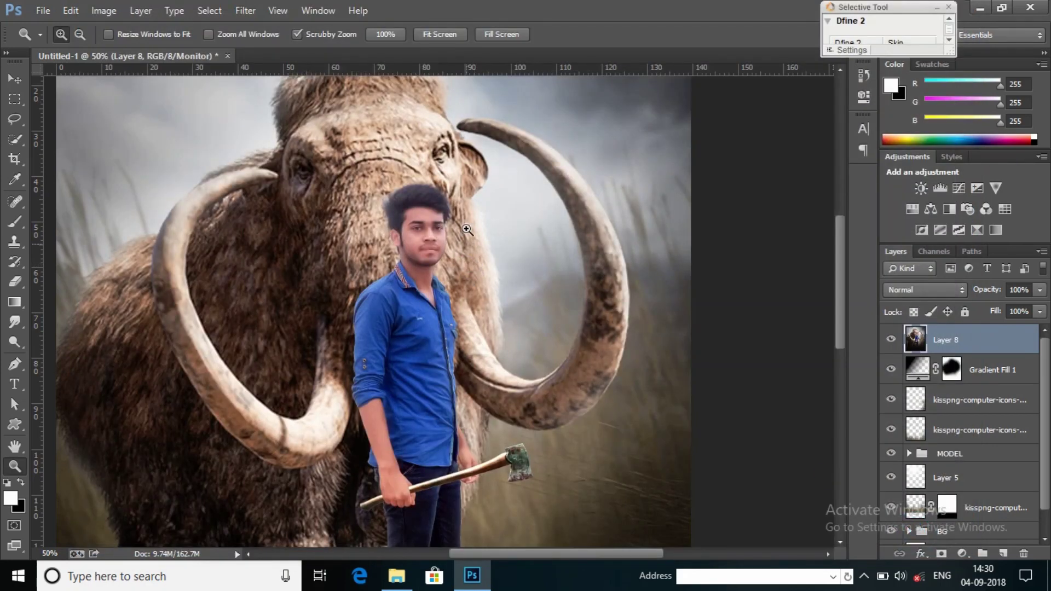
Fit the canvas on screen and zoom out to review the result.
{"action": "right_click", "coordinate": [459, 167]}
{"action": "left_click", "coordinate": [468, 176]}
{"action": "right_click", "coordinate": [469, 177]}
{"action": "left_click", "coordinate": [509, 278]}
Apply Levels with the input white point at 246 and output white at 253.
{"action": "left_click", "coordinate": [103, 10]}
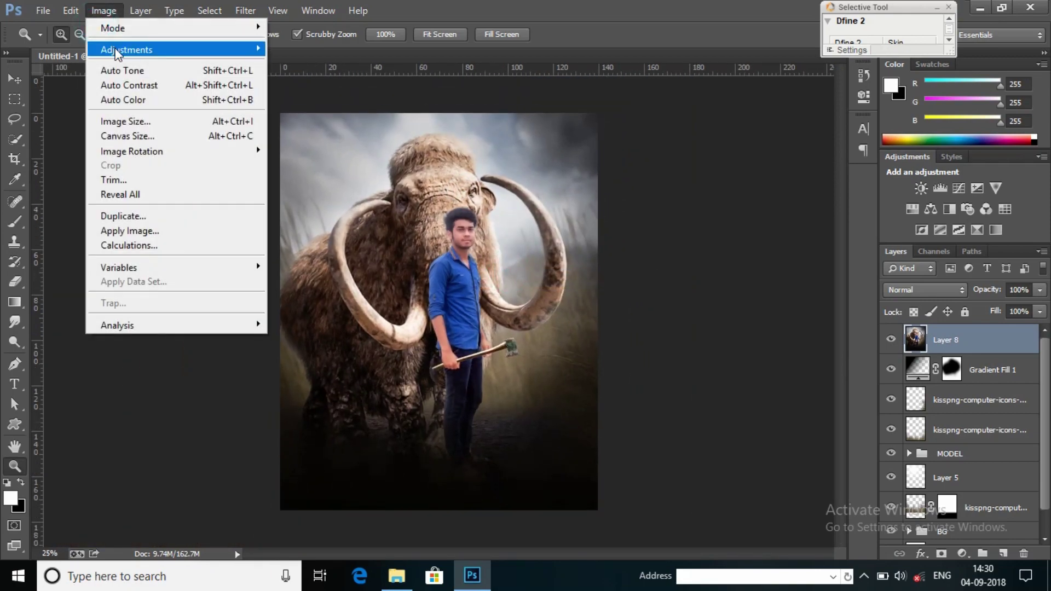
{"action": "left_click", "coordinate": [329, 64]}
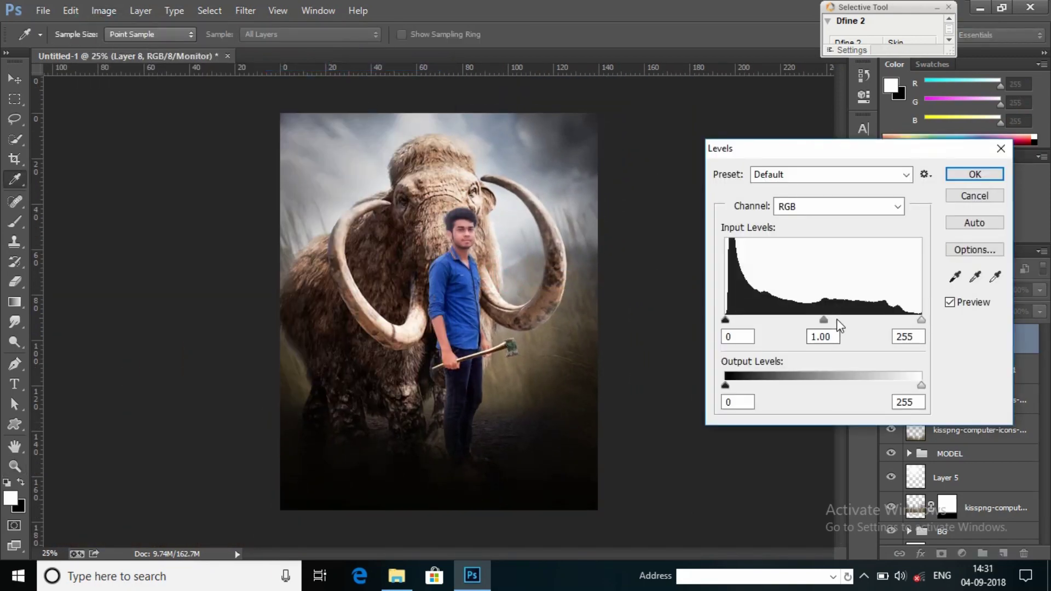
{"action": "left_click_drag", "start_coordinate": [824, 320], "coordinate": [826, 320]}
{"action": "left_click_drag", "start_coordinate": [921, 319], "coordinate": [914, 320]}
{"action": "left_click_drag", "start_coordinate": [725, 384], "coordinate": [725, 385]}
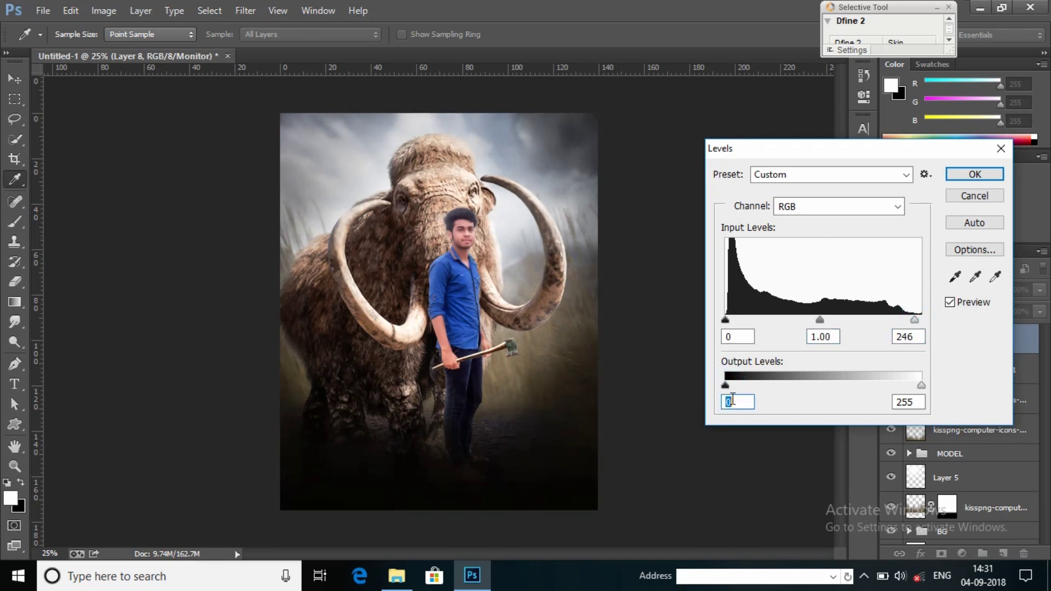
{"action": "left_click_drag", "start_coordinate": [921, 385], "coordinate": [920, 386]}
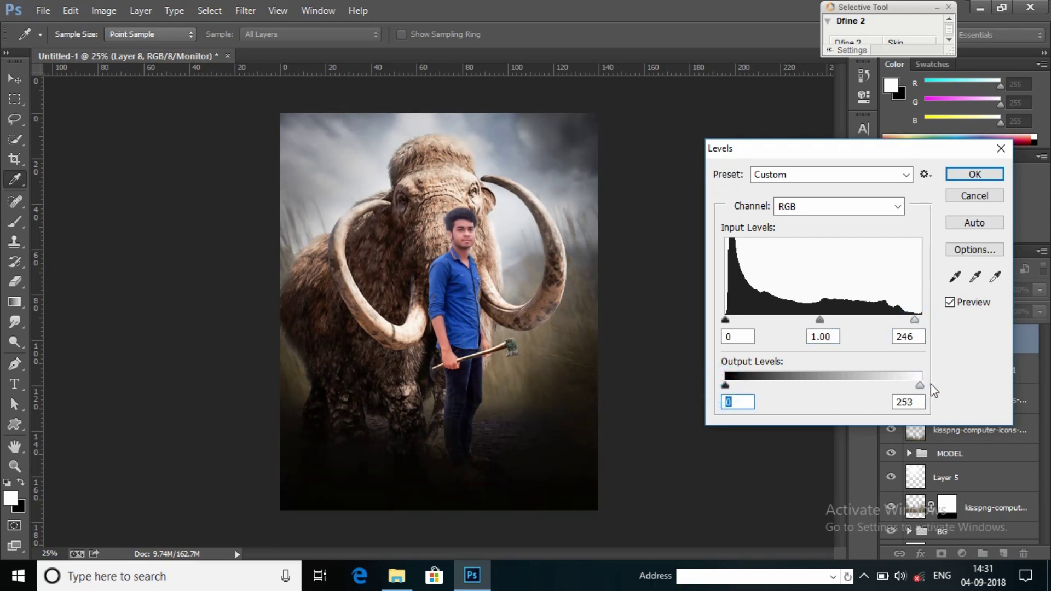
{"action": "left_click", "coordinate": [950, 302]}
Zoom in and back out to inspect the brightened highlights.
{"action": "key", "text": "Return"}
{"action": "key", "text": "z"}
{"action": "left_click", "coordinate": [438, 296]}
{"action": "right_click", "coordinate": [492, 211]}
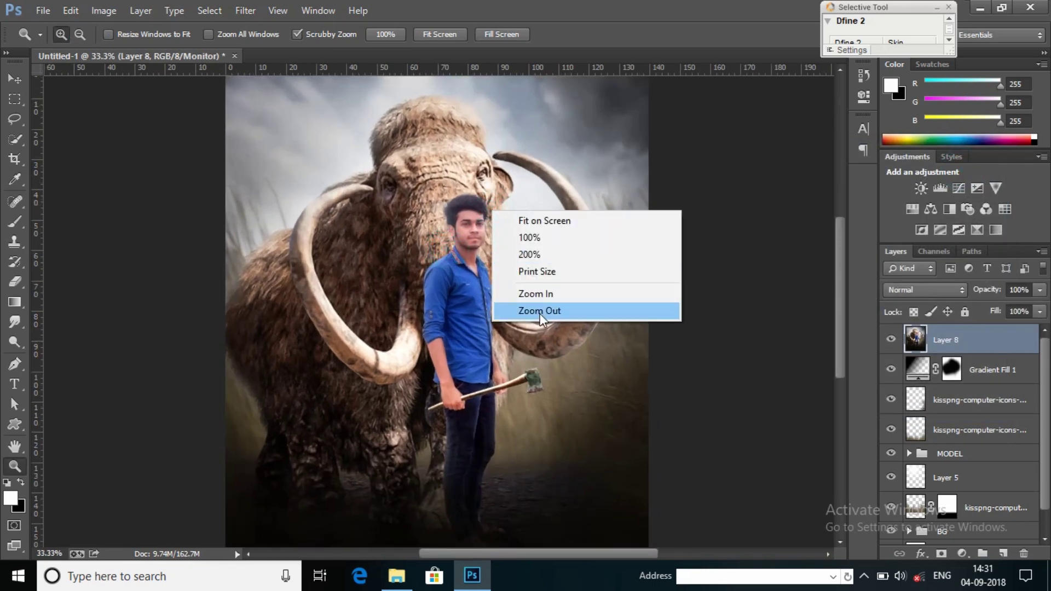
{"action": "left_click", "coordinate": [539, 311]}
{"action": "left_click", "coordinate": [23, 385]}
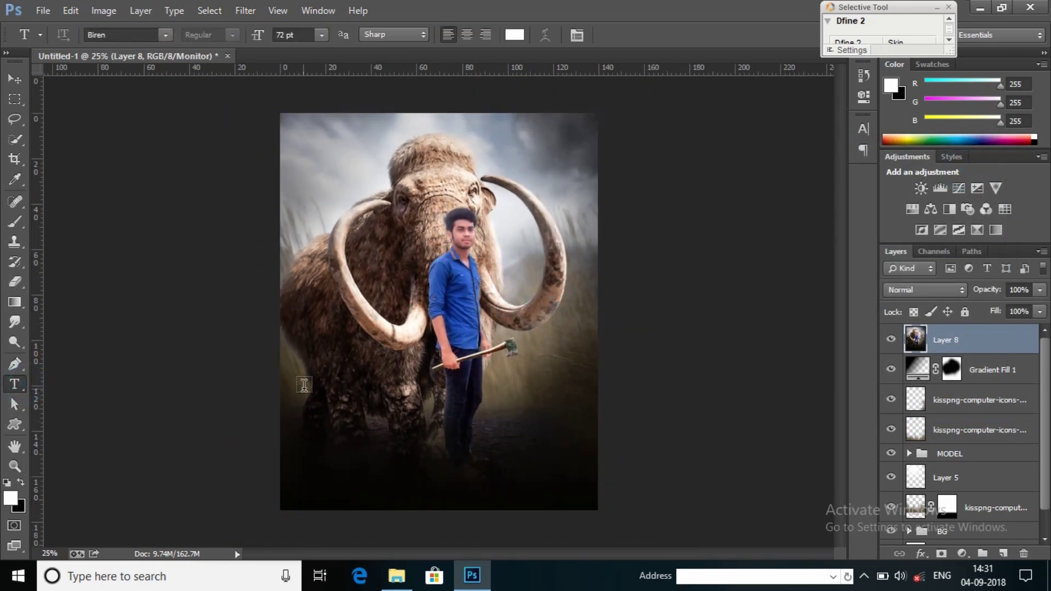
Add the word 'The' near the man's legs and scale it down.
{"action": "left_click", "coordinate": [379, 425]}
{"action": "type", "text": "t"}
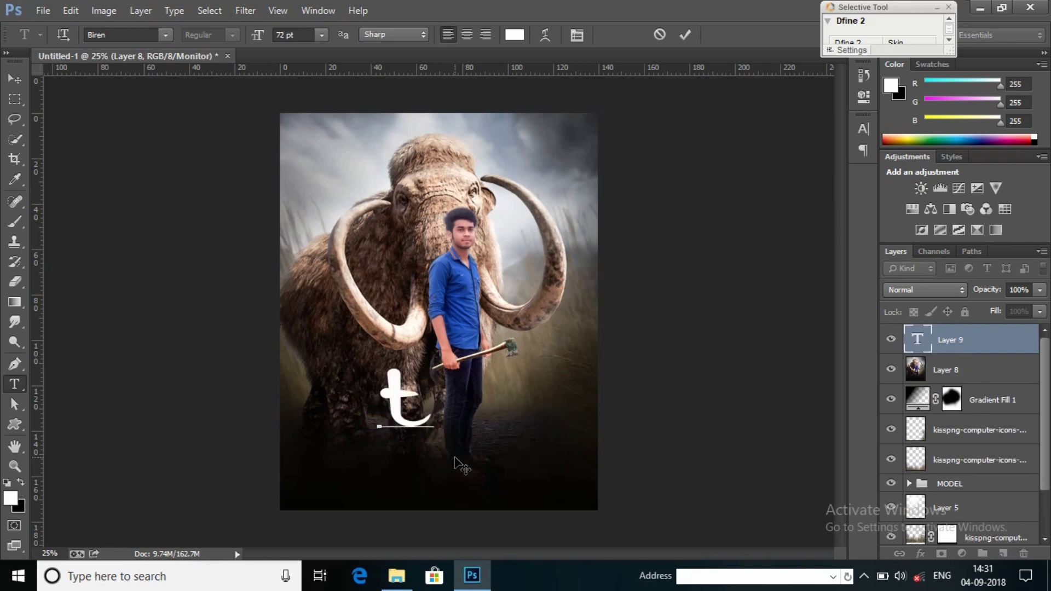
{"action": "key", "text": "BackSpace"}
{"action": "type", "text": "T"}
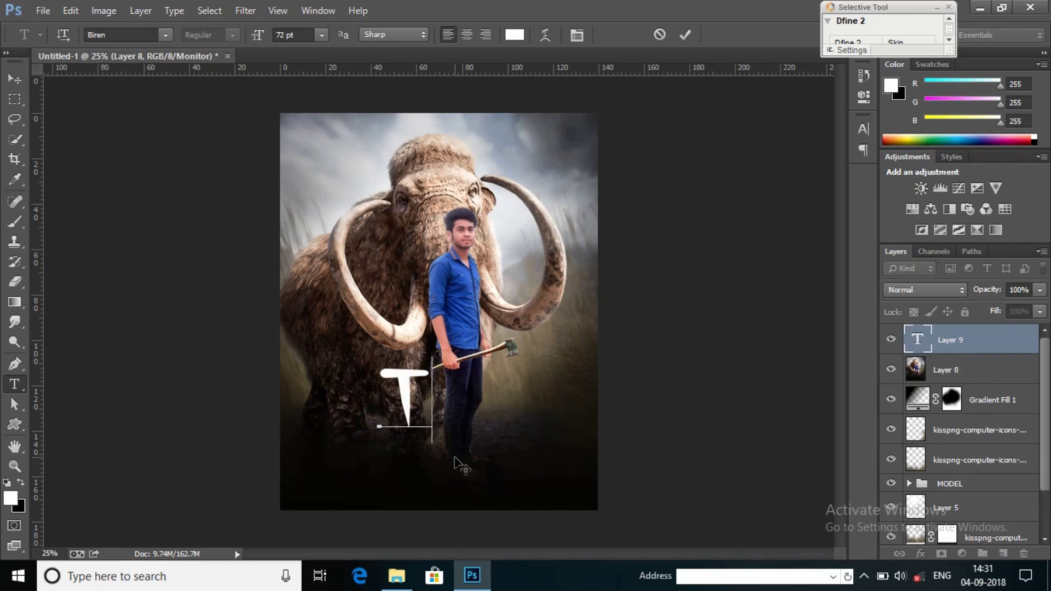
{"action": "type", "text": "he"}
{"action": "left_click", "coordinate": [684, 34]}
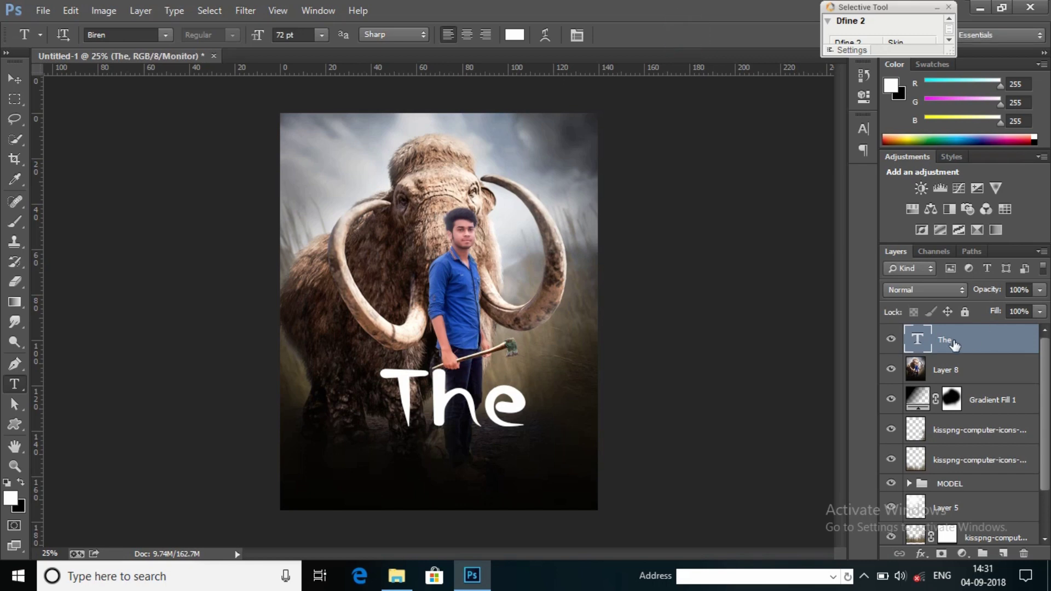
{"action": "key", "text": "ctrl+t"}
{"action": "left_click_drag", "start_coordinate": [530, 360], "coordinate": [468, 408]}
{"action": "left_click", "coordinate": [772, 35]}
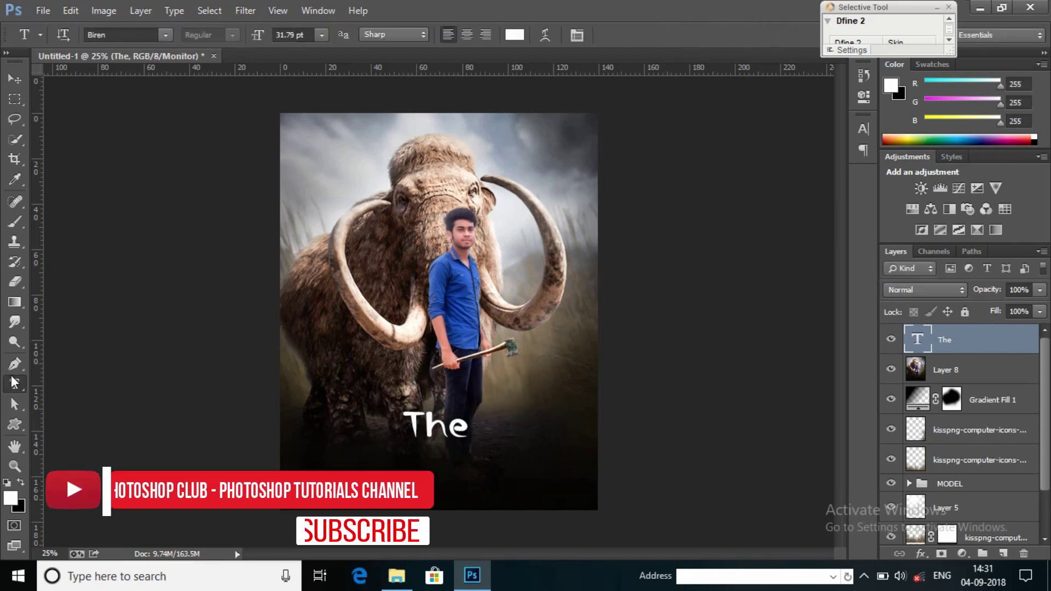
Add the word 'Mammoth', scaled down and placed directly under 'The'.
{"action": "left_click", "coordinate": [301, 442]}
{"action": "type", "text": "Mam"}
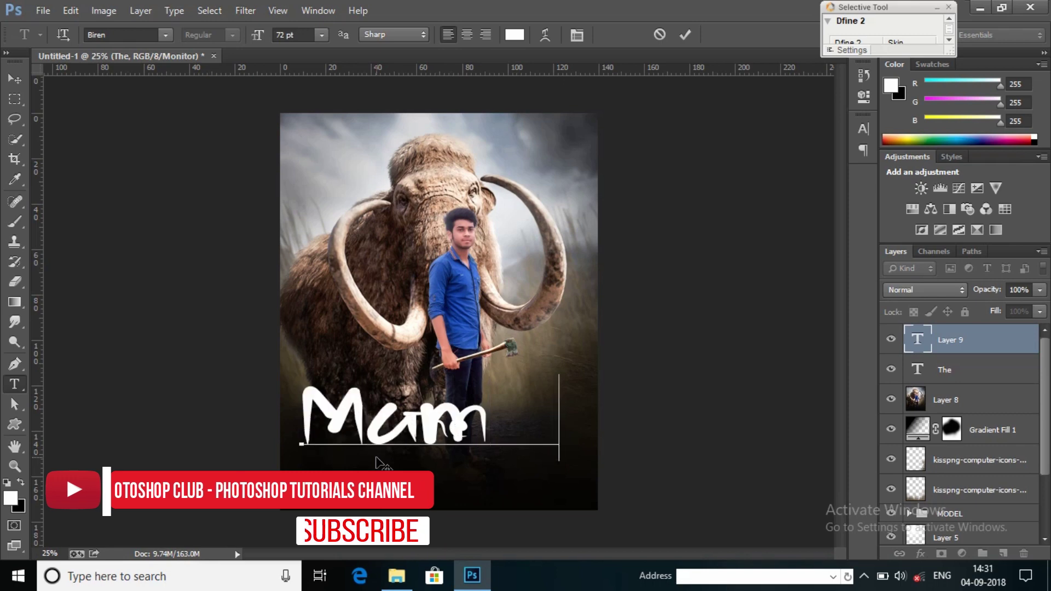
{"action": "type", "text": "moth"}
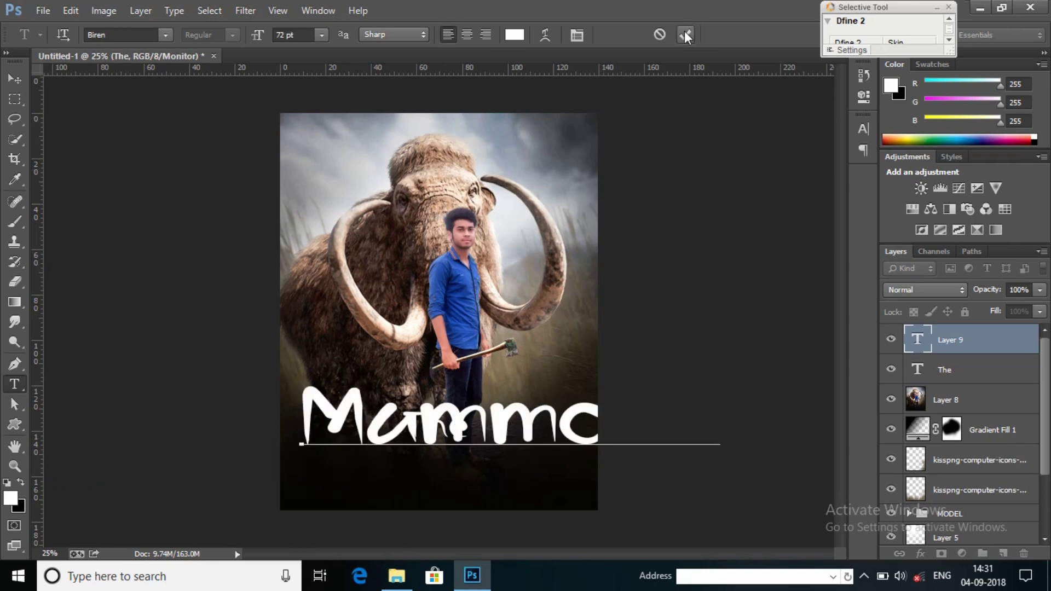
{"action": "left_click", "coordinate": [684, 35]}
{"action": "key", "text": "ctrl+t"}
{"action": "left_click_drag", "start_coordinate": [721, 375], "coordinate": [514, 417]}
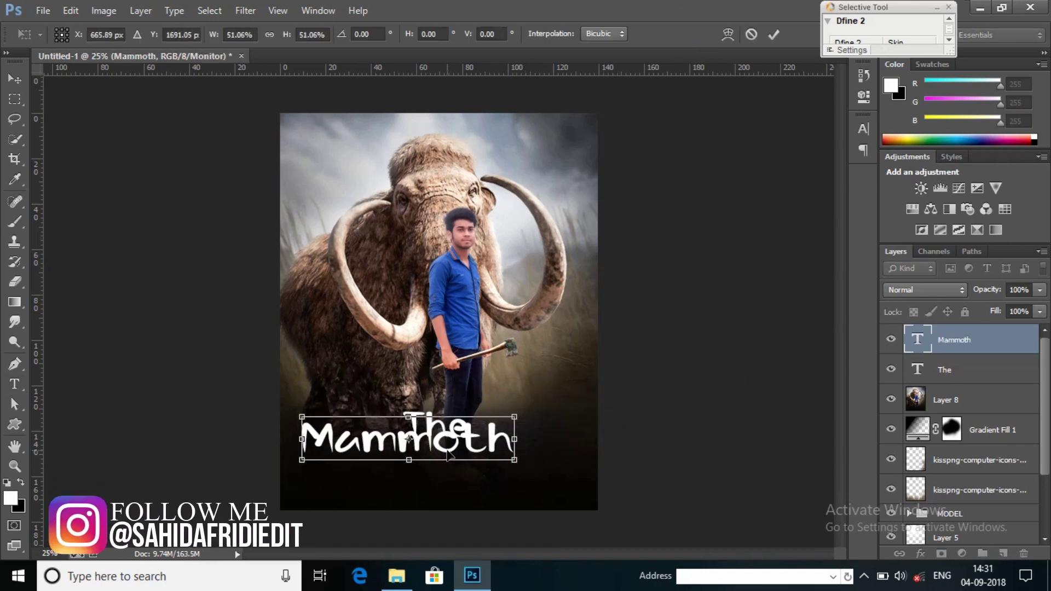
{"action": "left_click_drag", "start_coordinate": [448, 453], "coordinate": [475, 470]}
{"action": "mouse_move", "coordinate": [545, 438]}
{"action": "left_mouse_down"}
{"action": "mouse_move", "coordinate": [539, 428]}
{"action": "mouse_move", "coordinate": [512, 446]}
{"action": "left_mouse_up"}
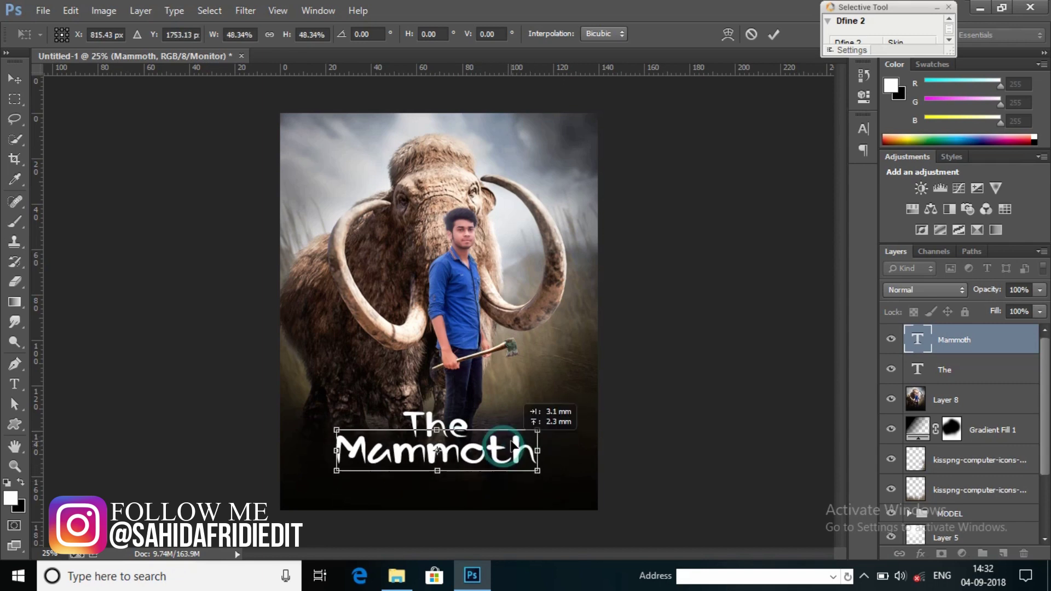
{"action": "key", "text": "Return"}
Set both title layers to 42% opacity and move the title lower on the image.
{"action": "left_click", "coordinate": [963, 369], "text": "shift"}
{"action": "left_click_drag", "start_coordinate": [987, 289], "coordinate": [951, 305]}
{"action": "key", "text": "v"}
{"action": "mouse_move", "coordinate": [453, 449]}
{"action": "left_mouse_down"}
{"action": "mouse_move", "coordinate": [458, 474]}
{"action": "mouse_move", "coordinate": [444, 466]}
{"action": "left_mouse_up"}
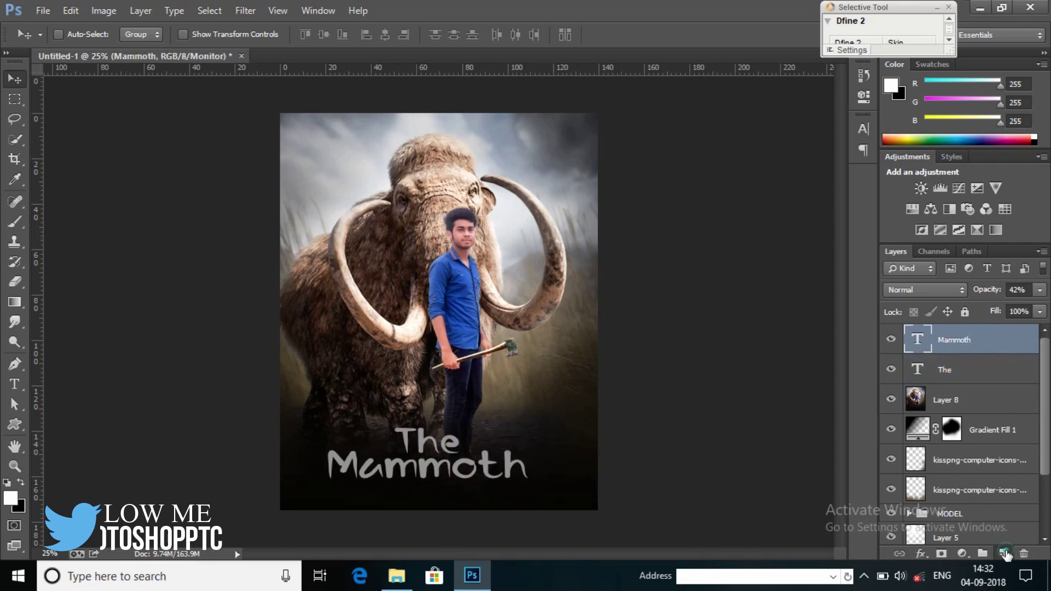
Create a new top layer filled with a merged copy of the composite via Apply Image.
{"action": "left_click", "coordinate": [1003, 553]}
{"action": "left_click", "coordinate": [104, 10]}
{"action": "left_click", "coordinate": [151, 230]}
{"action": "left_click", "coordinate": [796, 171]}
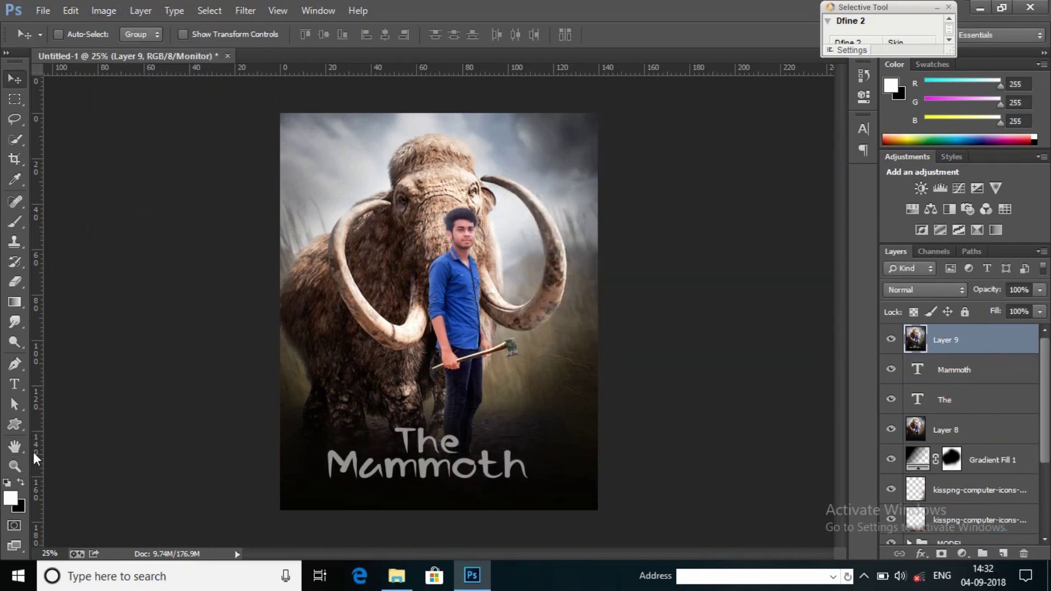
{"action": "key", "text": "z"}
{"action": "left_click", "coordinate": [434, 263]}
{"action": "right_click", "coordinate": [512, 209]}
{"action": "left_click", "coordinate": [556, 292]}
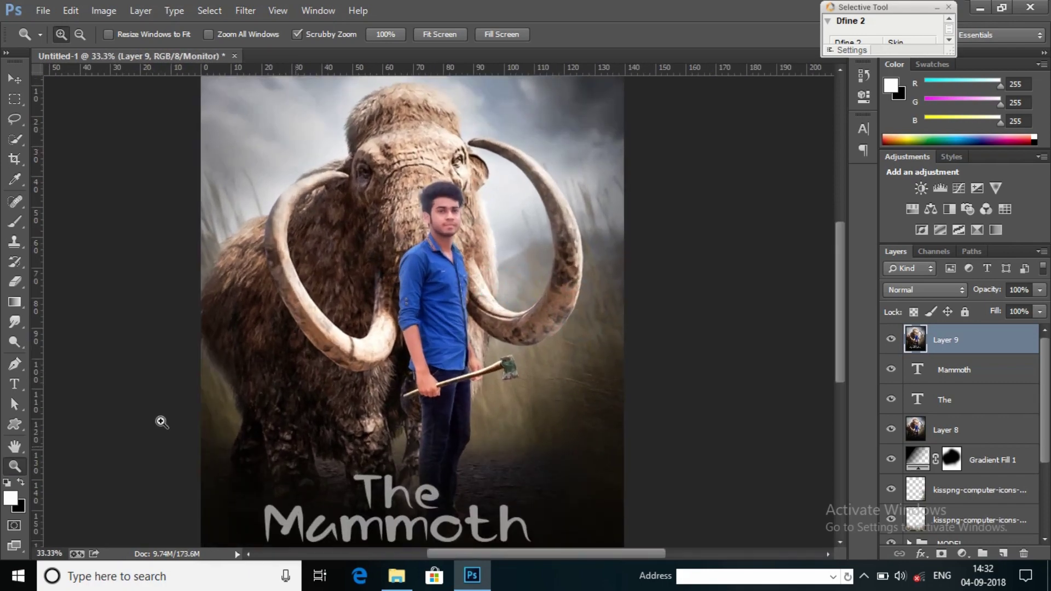